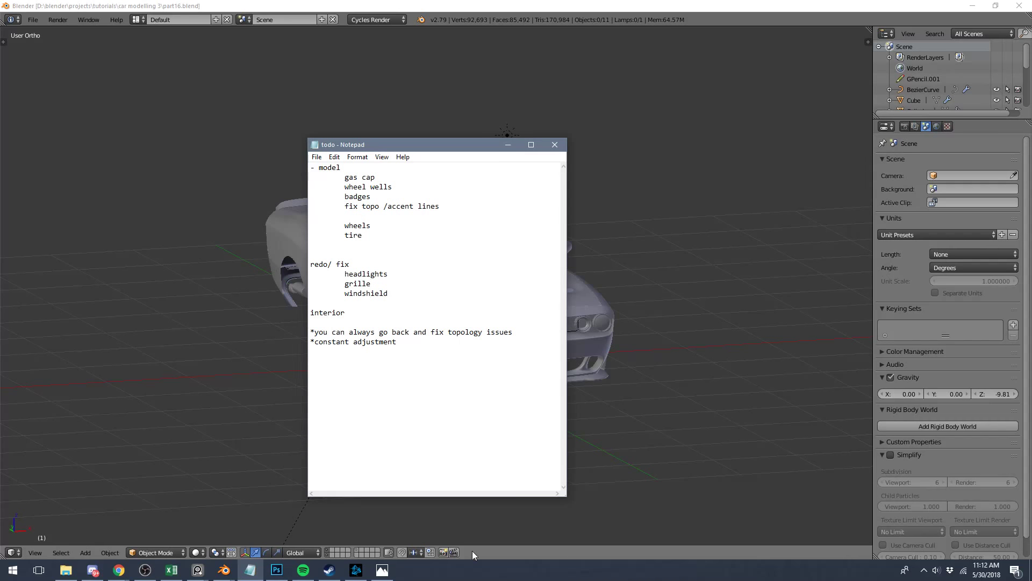
View the car reference render untitled.png, and clear the photo viewer and to-do notes away to return to Blender.
left_click(382, 570)
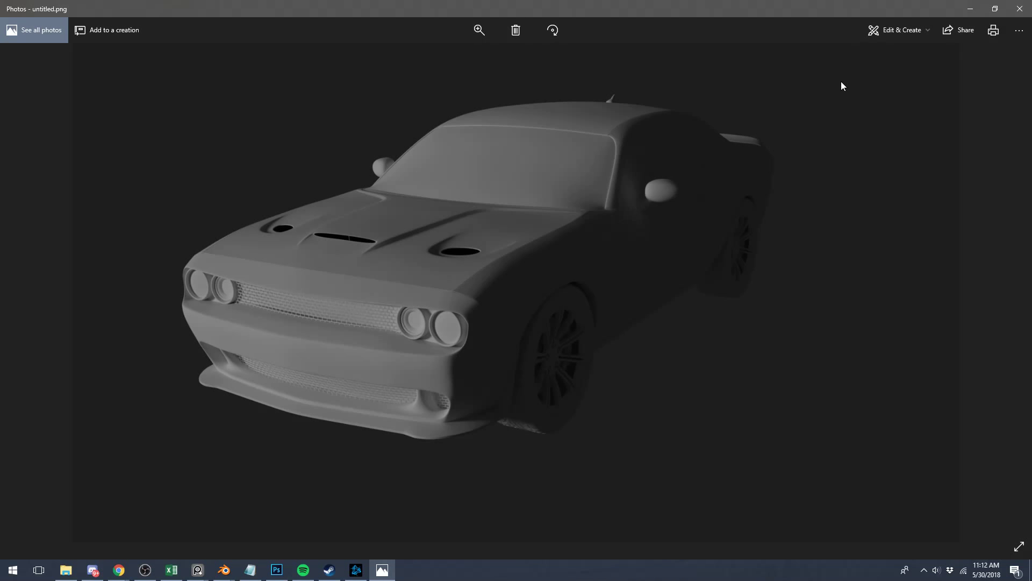
left_click(970, 9)
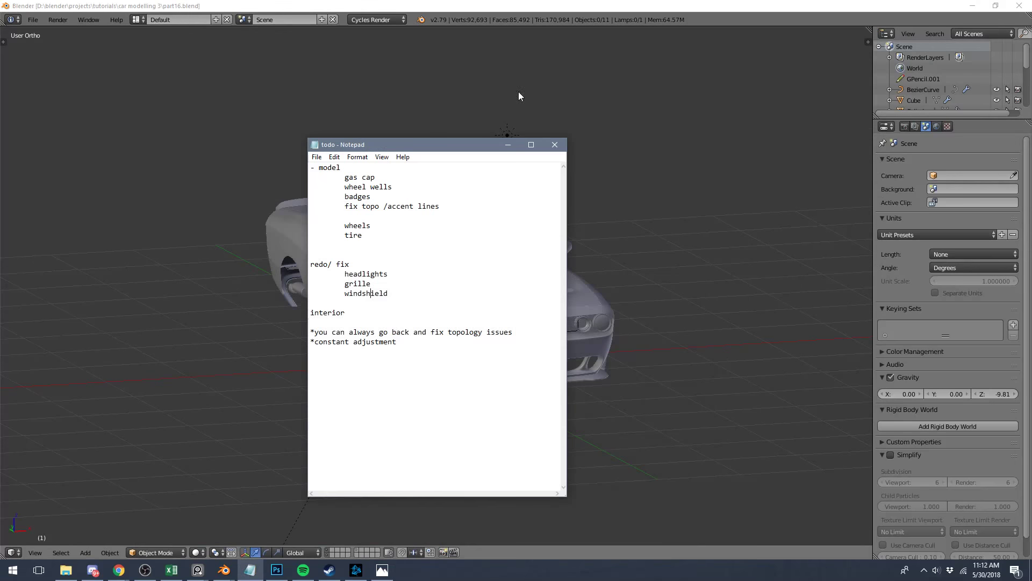
left_click(508, 145)
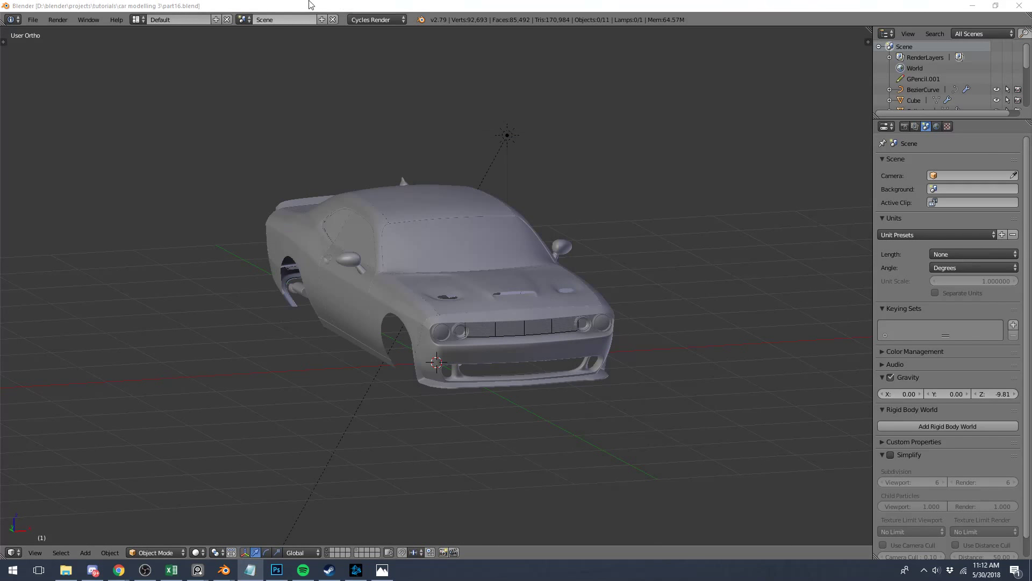
Hide the front splitter lip of the car body mesh to expose the bumper's lower edge at the wheel arch.
scroll(496, 332, "up", 4)
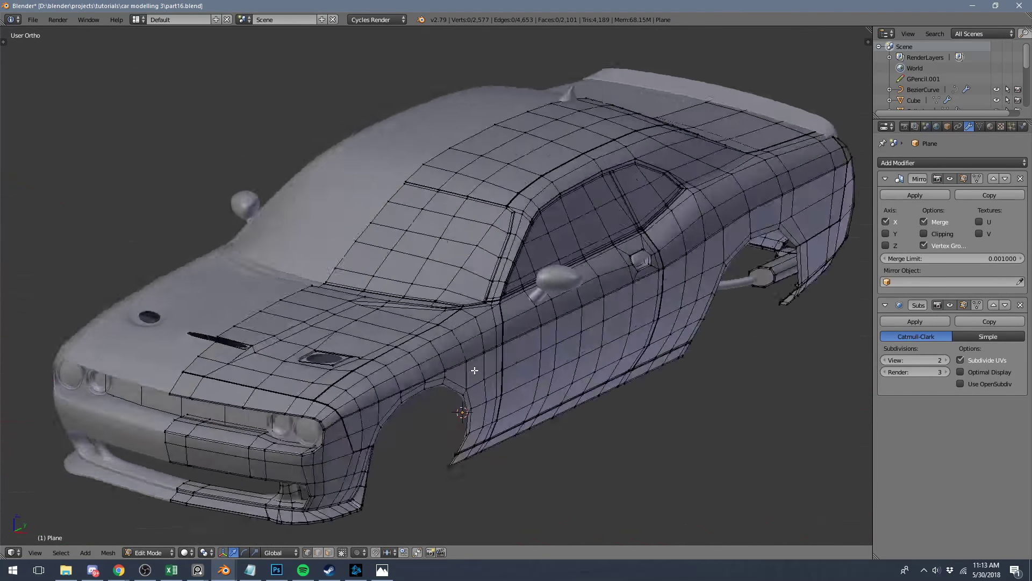
middle_click_drag(474, 370, 418, 369)
scroll(417, 369, "down", 5)
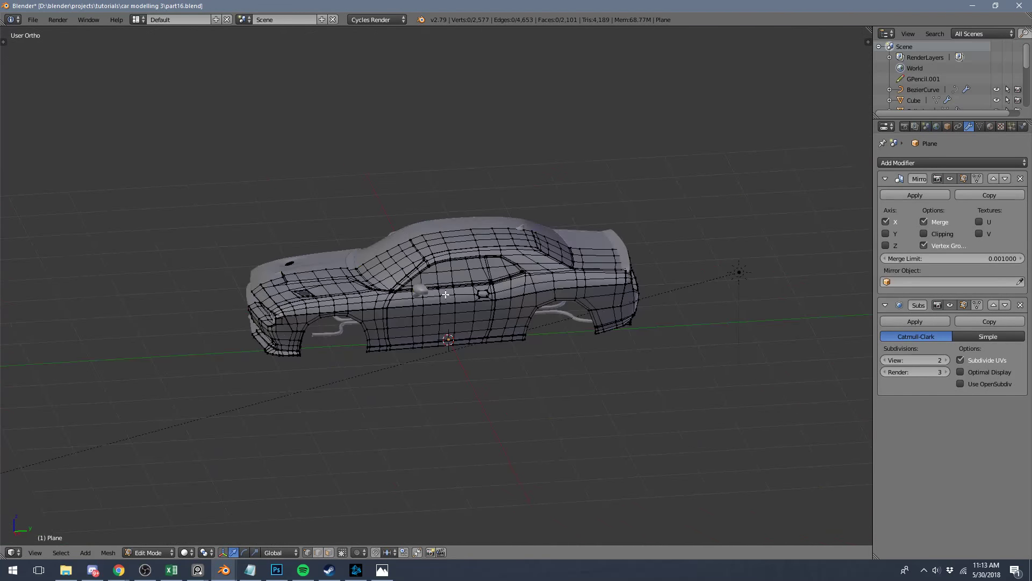
scroll(462, 309, "up", 3)
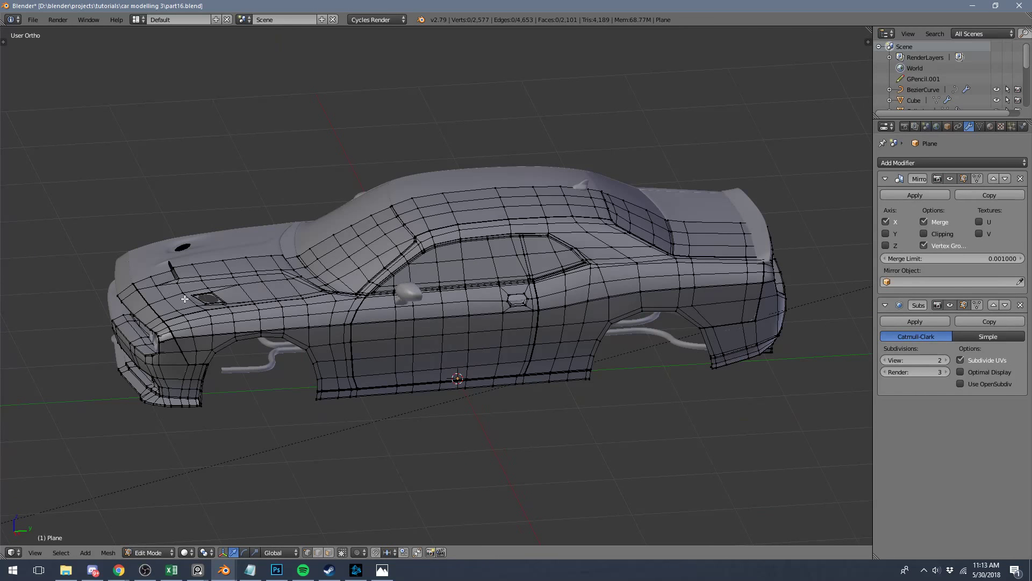
scroll(353, 204, "up", 4)
scroll(353, 204, "up", 1)
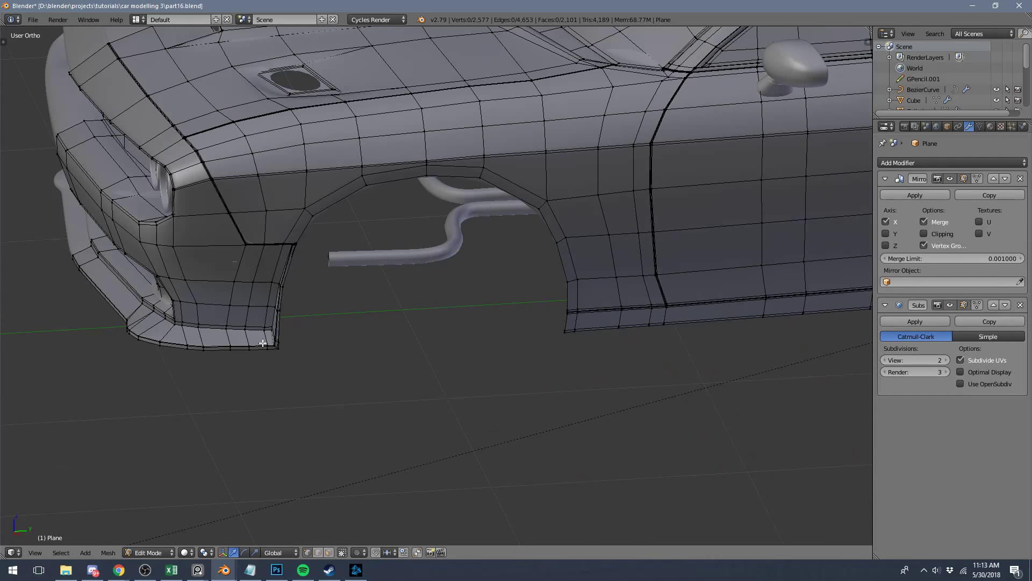
right_click(262, 343, "alt")
key("h")
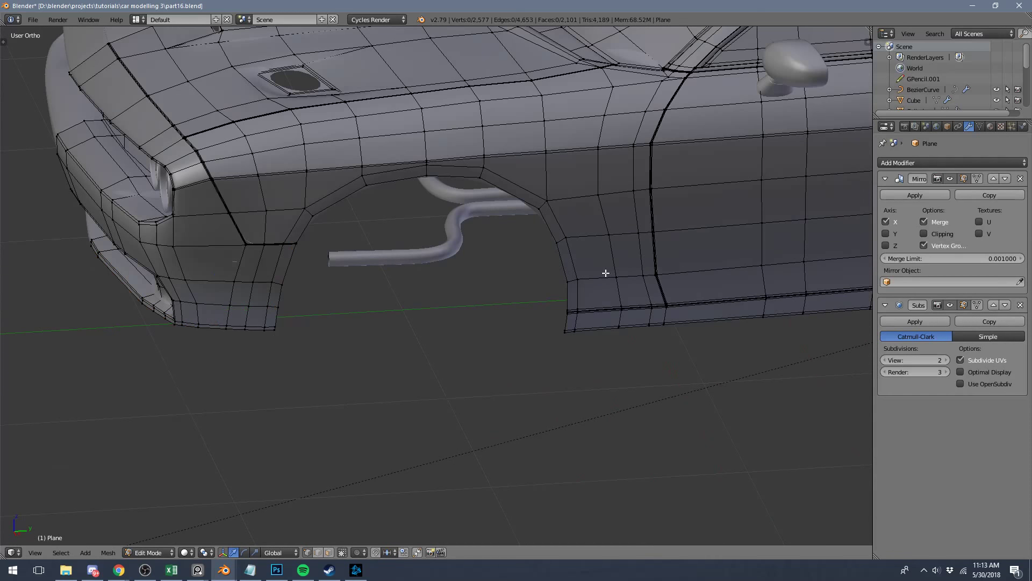
Select the full edge loop around the front wheel arch opening.
middle_click_drag(606, 273, 176, 348, "shift")
scroll(725, 254, "down", 3)
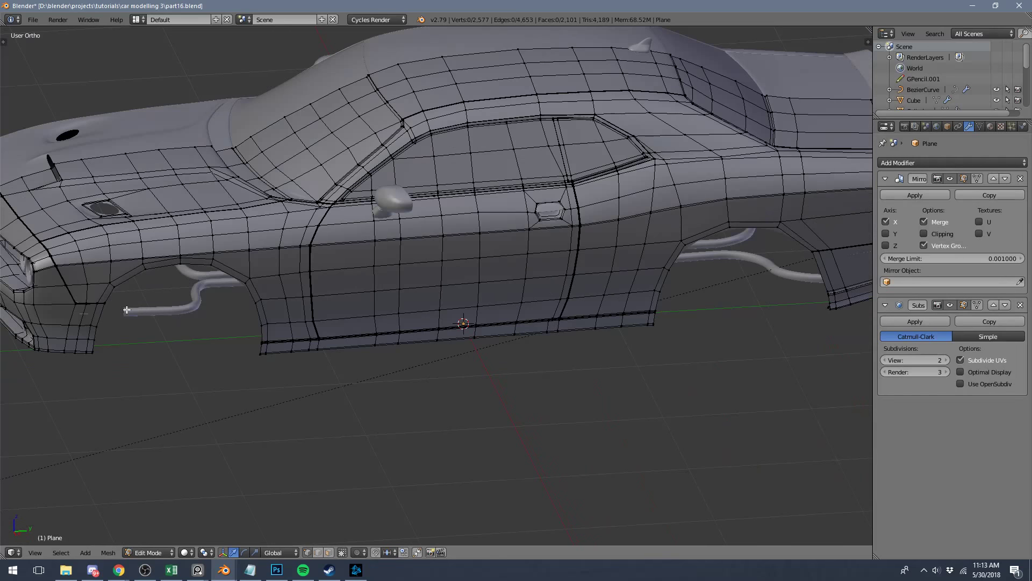
scroll(138, 306, "up", 5, "ctrl")
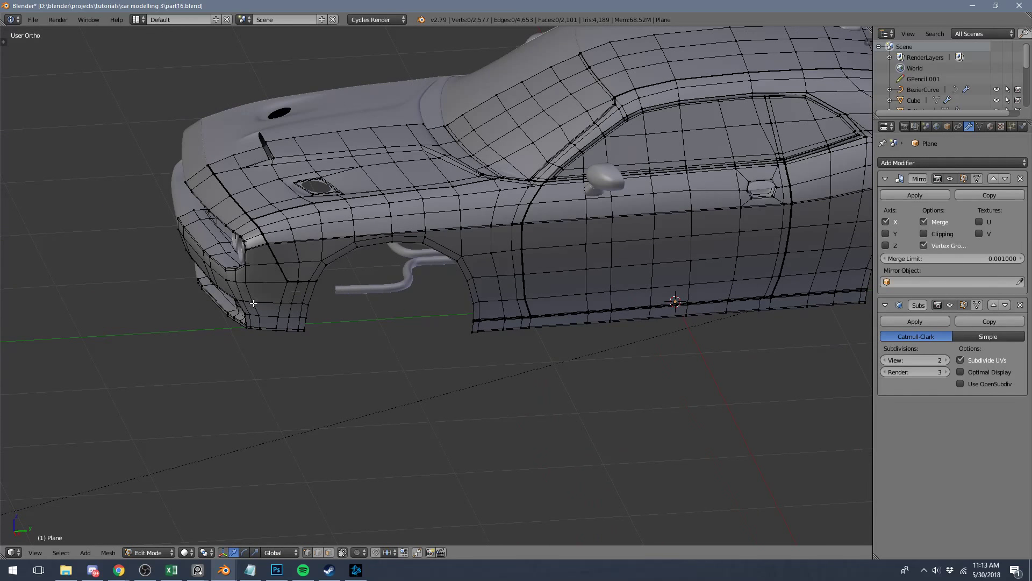
right_click(313, 293, "alt")
right_click(340, 266, "alt+shift")
scroll(525, 355, "up", 5)
scroll(554, 404, "down", 5)
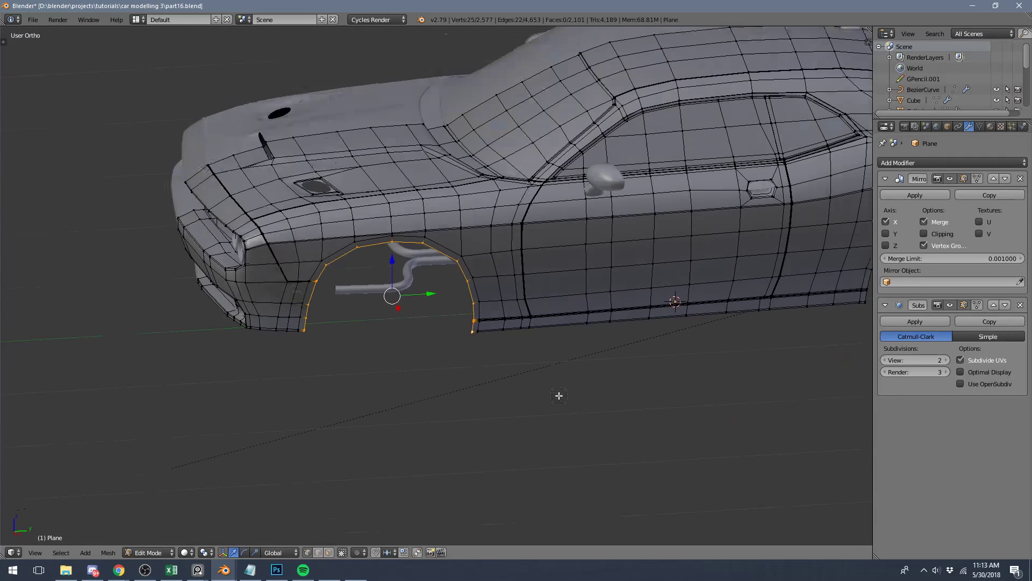
Add all edge segments around the rear wheel arch, including the side skirt and rear bumper ends, to the selection.
scroll(288, 278, "down", 6, "ctrl")
scroll(495, 295, "up", 4)
right_click(437, 391, "alt+shift")
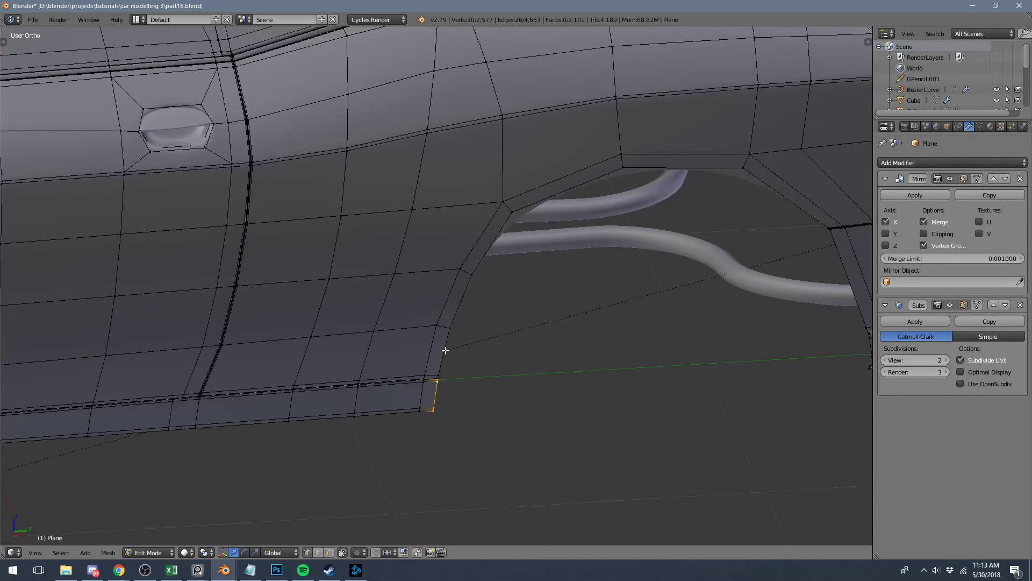
right_click(456, 314, "alt+shift")
scroll(526, 276, "down", 2)
right_click(565, 261, "alt+shift")
scroll(591, 295, "up", 4)
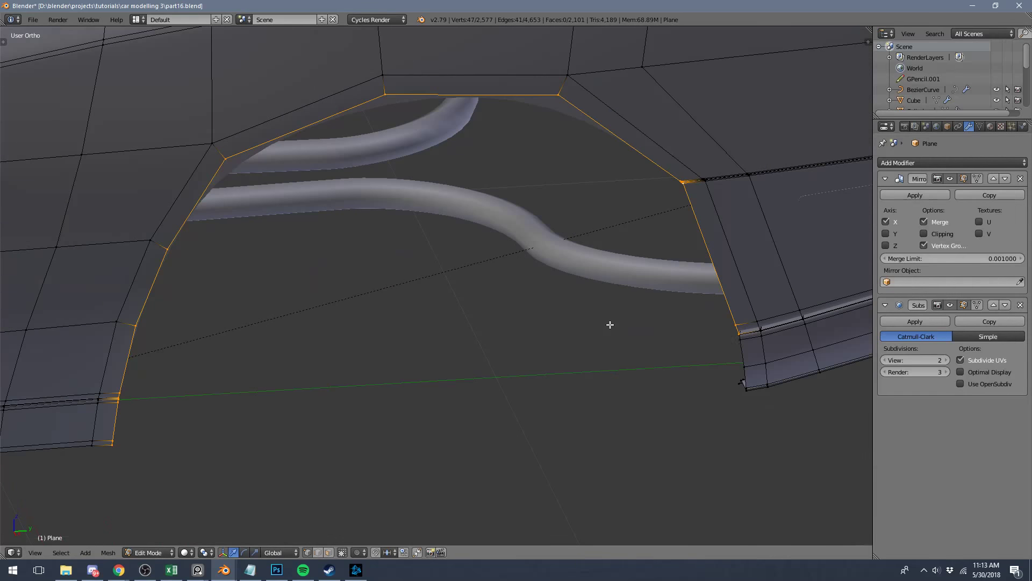
right_click(748, 347, "alt+shift")
scroll(408, 296, "down", 8)
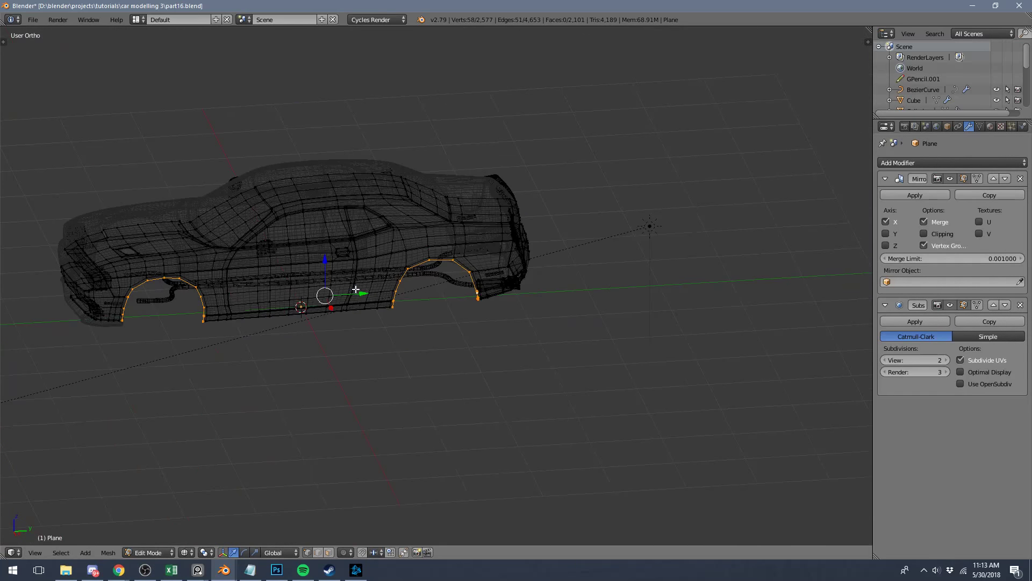
Extrude the edges of both wheel arches and shift the new edges slightly inward along X.
middle_click_drag(344, 288, 509, 282)
scroll(509, 281, "up", 6)
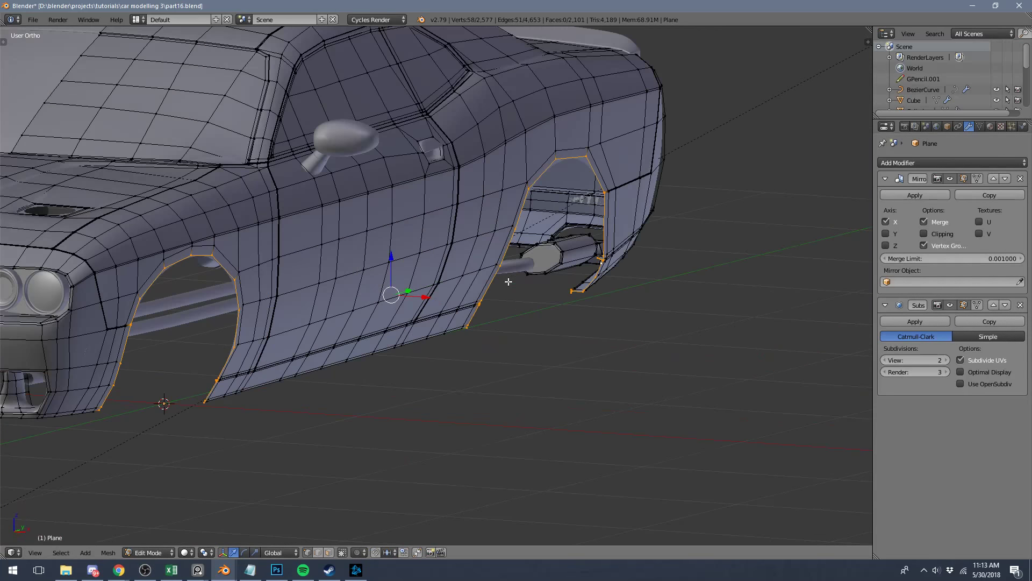
key("e")
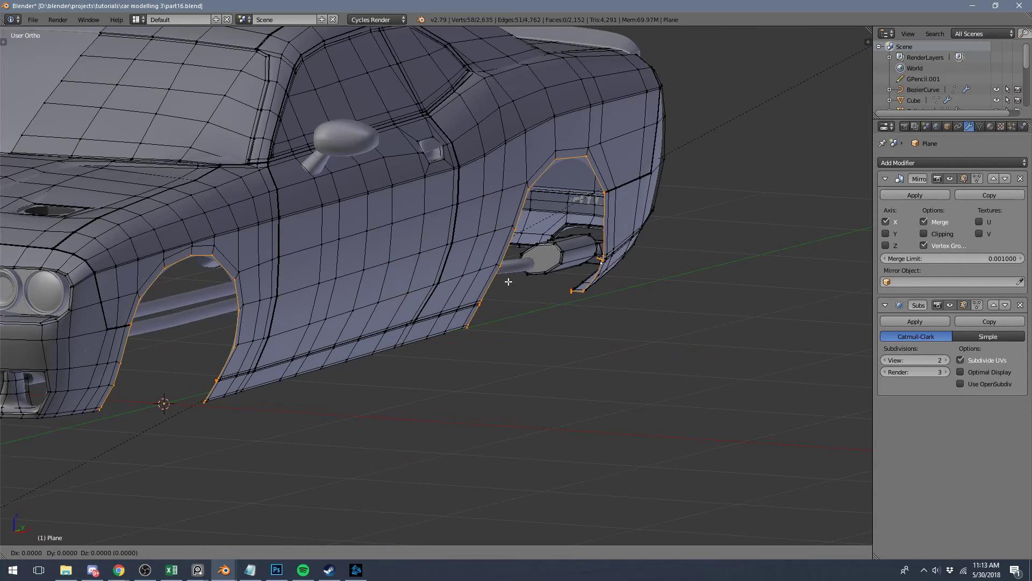
right_click(506, 282)
middle_click_drag(458, 282, 495, 273)
scroll(517, 274, "up", 4)
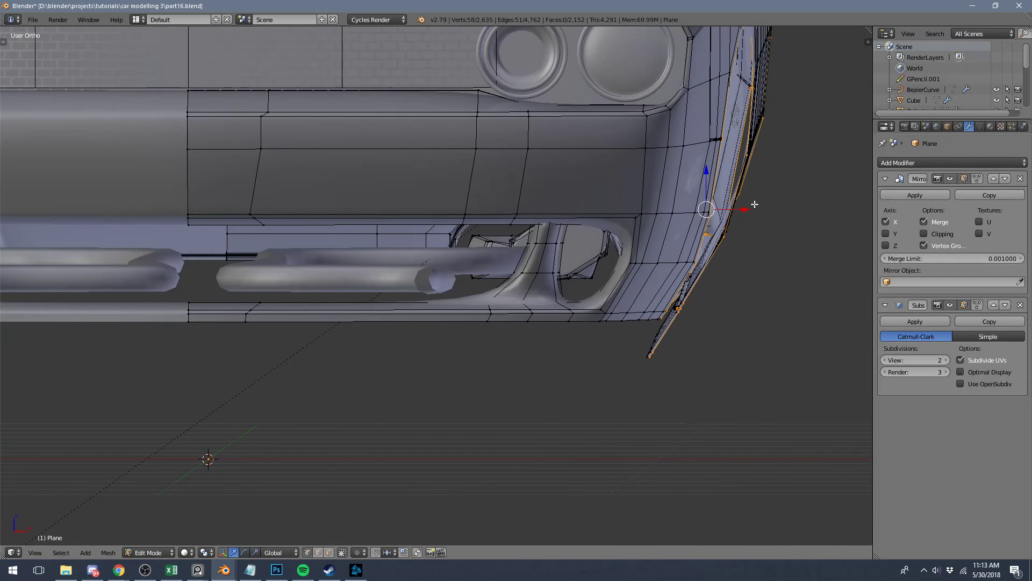
left_click_drag(744, 209, 741, 206)
Extrude the wheel arch edges a second time and move them farther inward along X.
scroll(737, 209, "down", 4)
middle_click_drag(682, 203, 641, 213)
middle_click_drag(446, 321, 597, 242, "shift")
key("e")
right_click(595, 243)
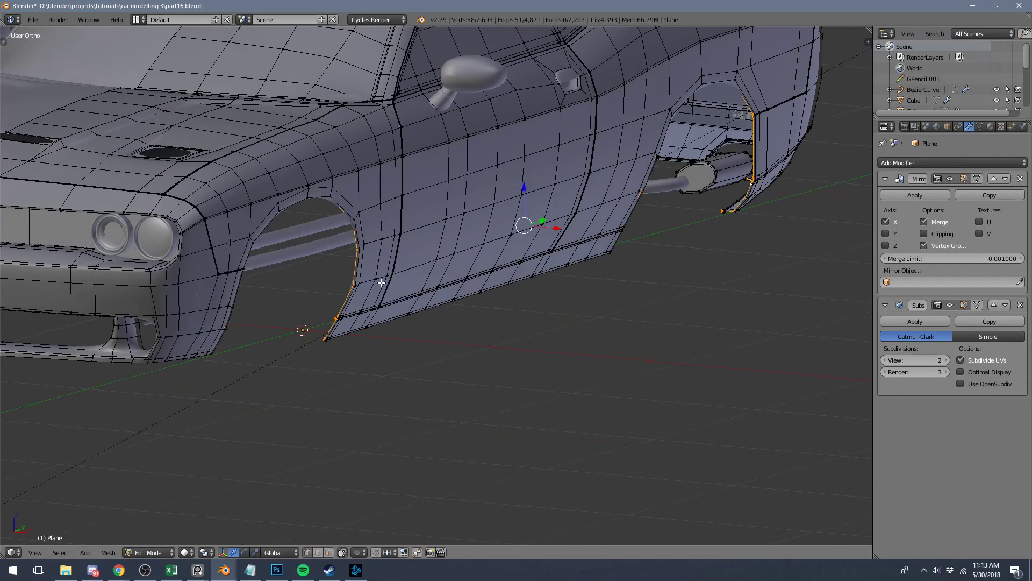
middle_click_drag(380, 281, 448, 274)
middle_click_drag(651, 233, 463, 275, "shift")
scroll(544, 175, "up", 4)
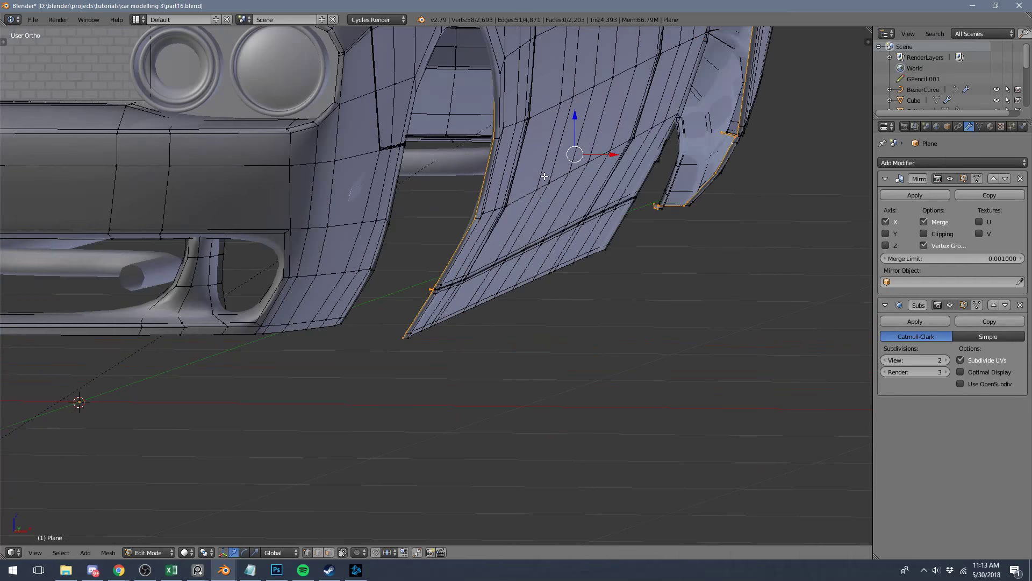
left_click_drag(611, 155, 554, 150)
Extrude the arch edges once more and pull them inward along X to deepen the wheel wells.
scroll(555, 153, "down", 3)
scroll(554, 153, "down", 2)
key("Tab")
middle_click_drag(562, 247, 418, 212)
key("Tab")
scroll(418, 213, "up", 4)
key("e")
right_click(418, 213)
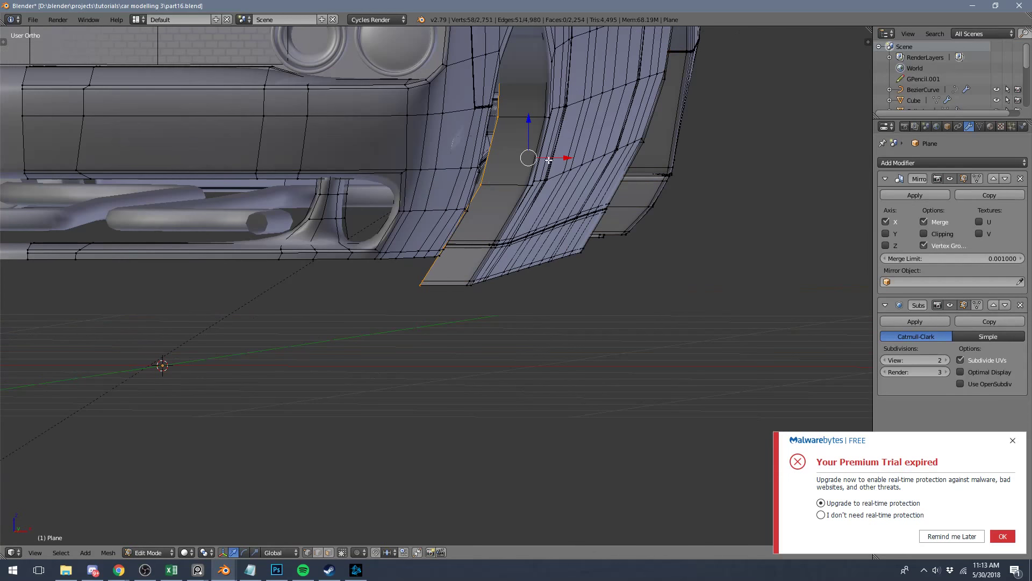
left_click_drag(559, 159, 548, 158)
Examine the new wheel well surfaces in the smoothed model from the front, rear and underneath the rear bumper.
key("Tab")
scroll(550, 167, "down", 7)
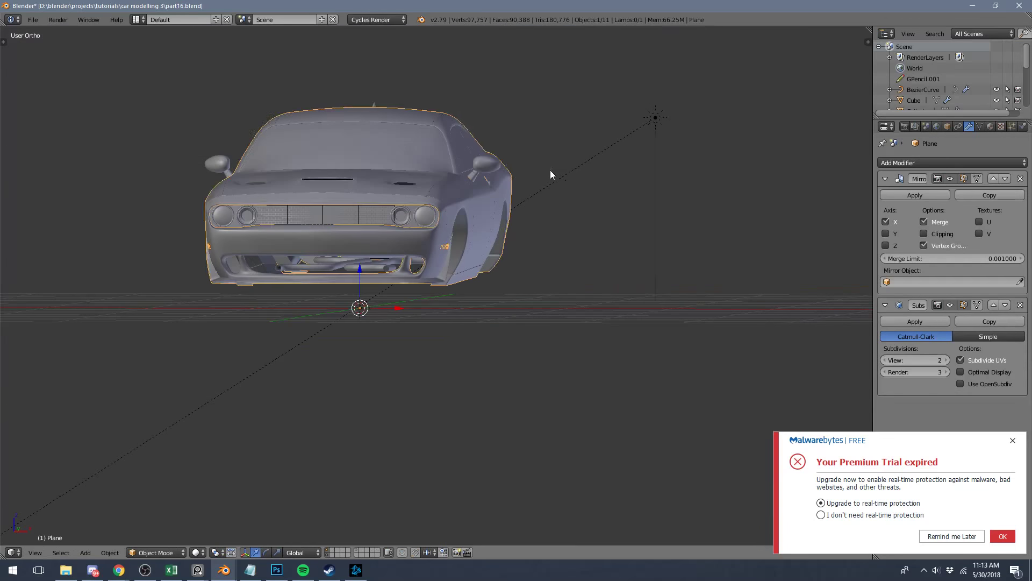
key("a")
middle_click_drag(564, 183, 380, 193)
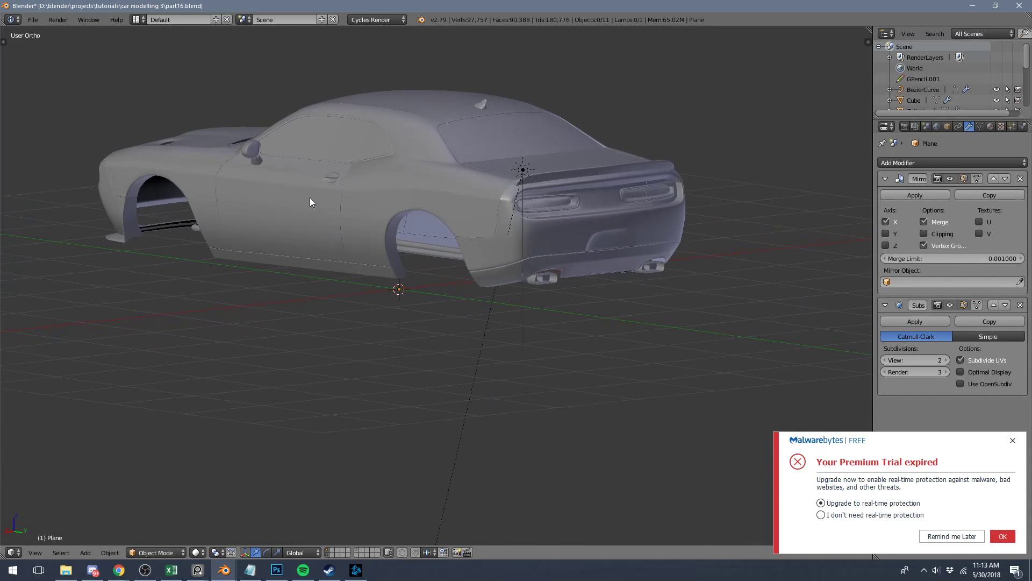
middle_click_drag(310, 198, 305, 286, "shift")
scroll(383, 322, "up", 7)
key("Tab")
scroll(270, 323, "down", 8)
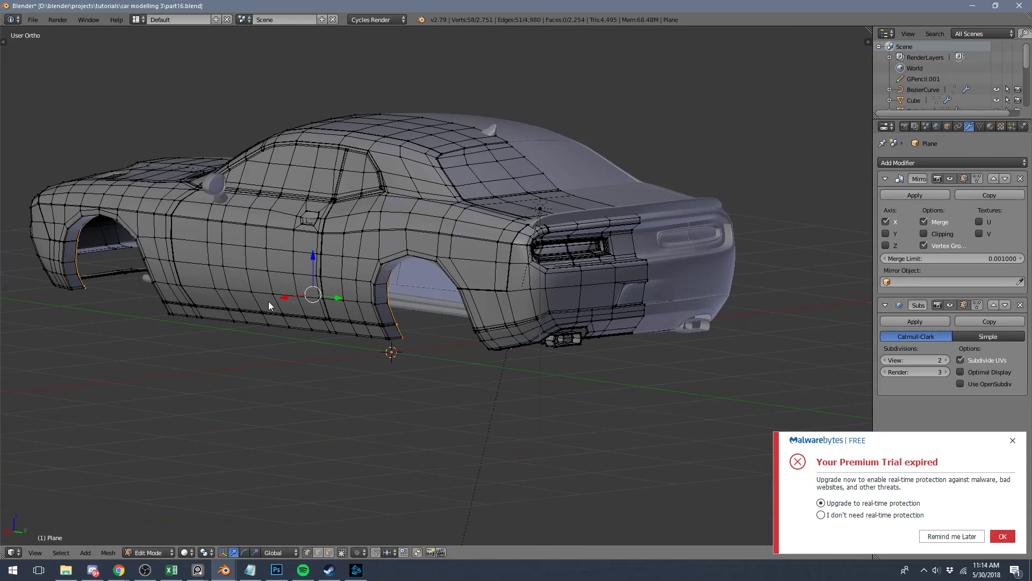
key("Tab")
middle_click_drag(269, 305, 624, 362)
scroll(447, 307, "up", 10)
middle_click_drag(305, 282, 333, 239)
key("Tab")
middle_click_drag(288, 91, 322, 218, "shift")
scroll(291, 222, "down", 1)
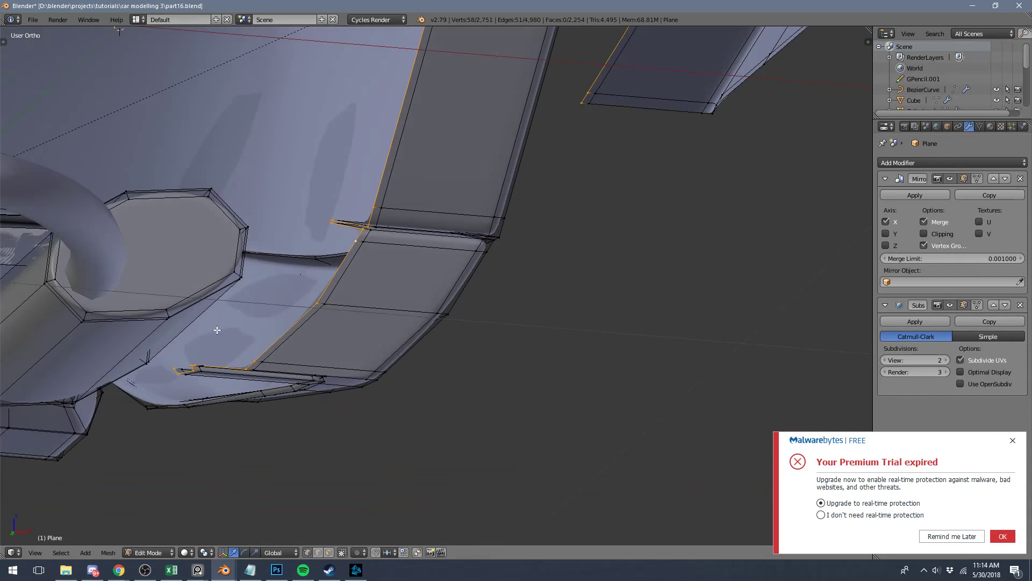
Delete the protruding extruded vertices at the lower corner of the rear bumper behind the rear wheel well.
mouse_move(218, 330)
middle_mouse_down()
mouse_move(203, 272)
mouse_move(144, 366)
middle_mouse_up()
key("z")
key("a")
key("b")
left_click_drag(168, 344, 237, 402)
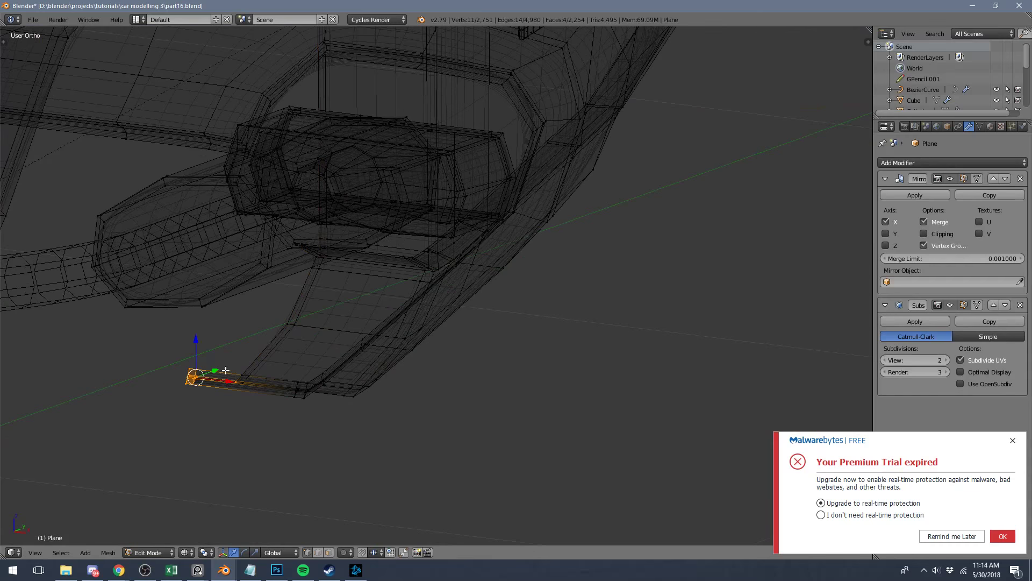
key("z")
key("z")
key("z")
key("b")
middle_click_drag(227, 360, 274, 428)
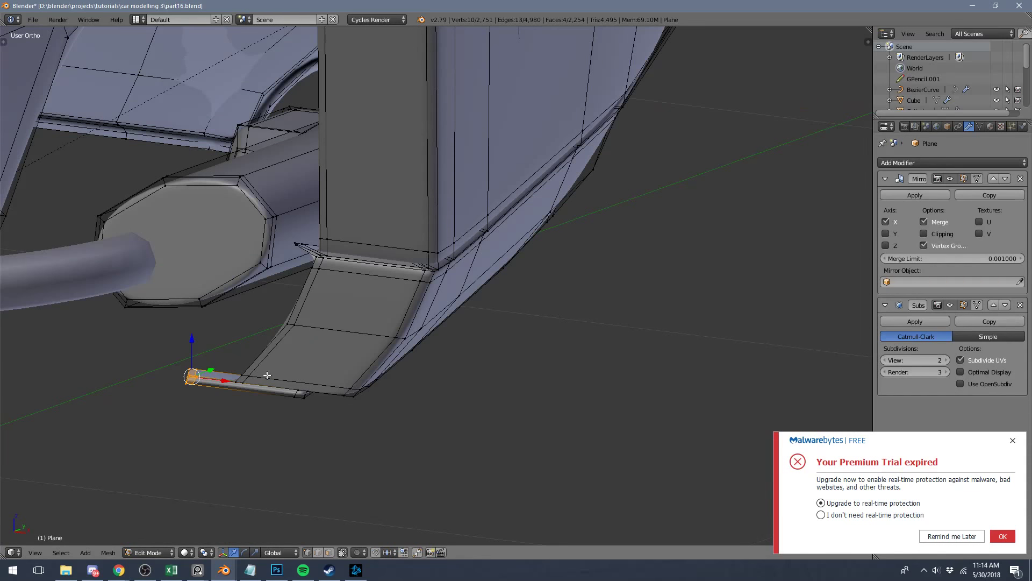
key("z")
key("x")
left_click(237, 345)
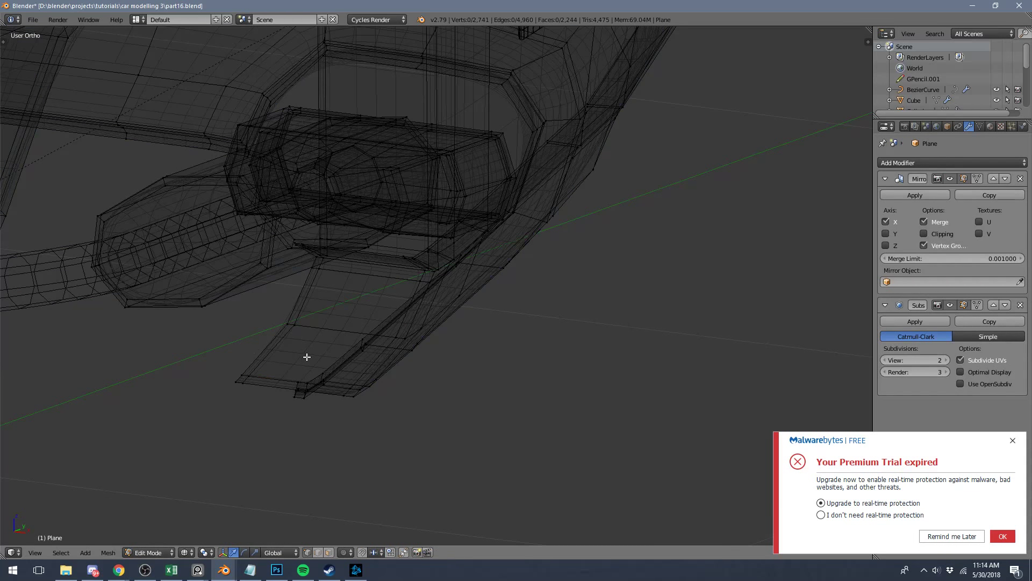
Delete the leftover stray vertices below the rear wheel well's lower edge, keeping the well's own corner vertices.
key("Tab")
key("z")
mouse_move(306, 356)
middle_mouse_down()
mouse_move(280, 283)
mouse_move(251, 257)
mouse_move(256, 248)
middle_mouse_up()
key("Tab")
scroll(387, 380, "up", 5)
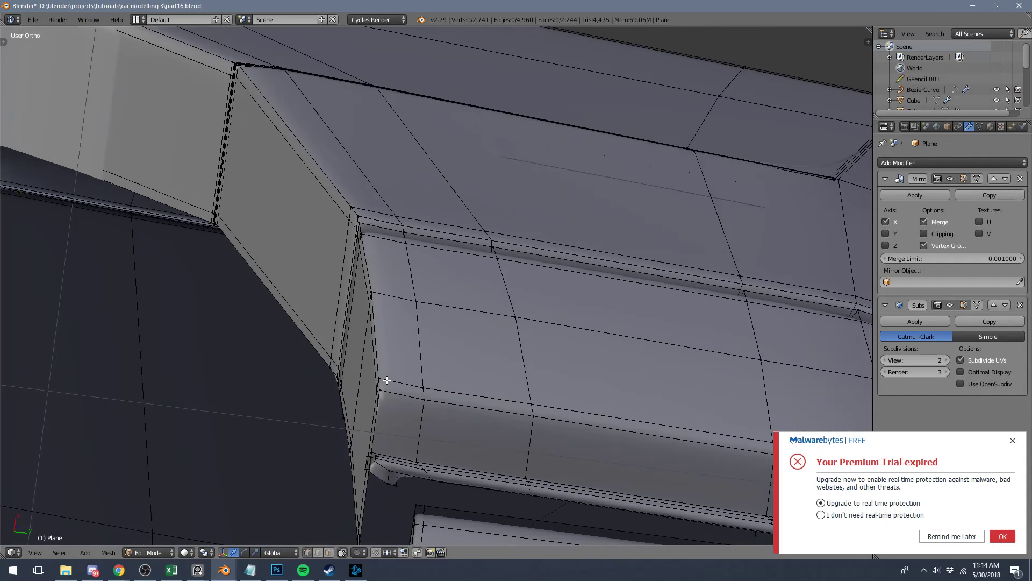
right_click(302, 389, "alt")
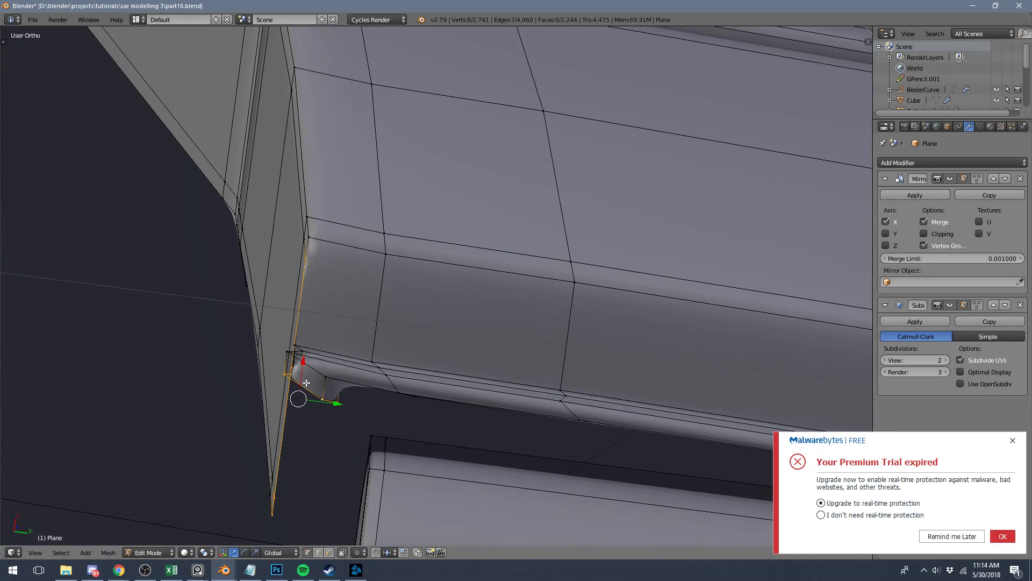
middle_click_drag(303, 389, 342, 430)
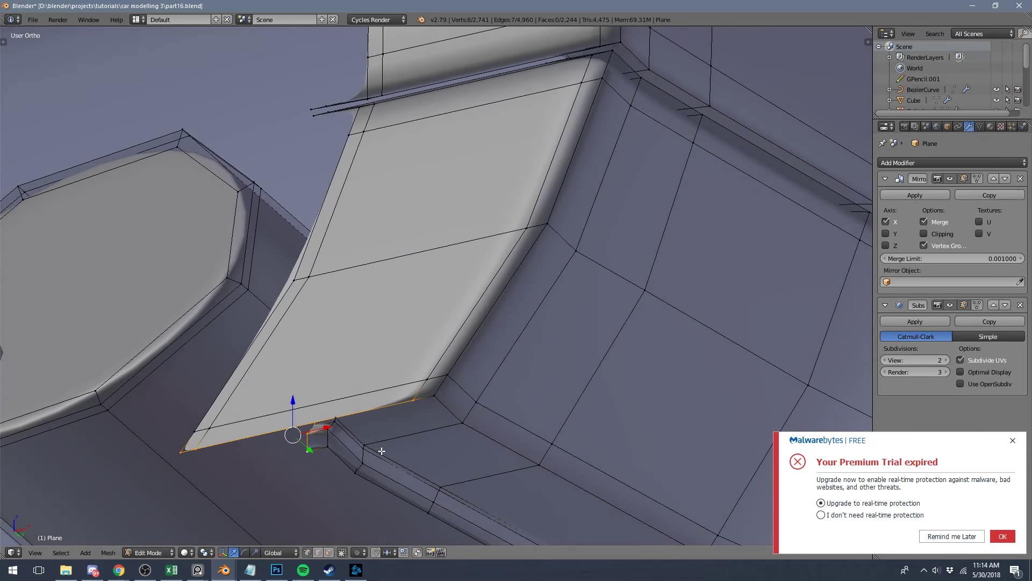
key("b")
middle_click_drag(169, 431, 214, 481)
key("b")
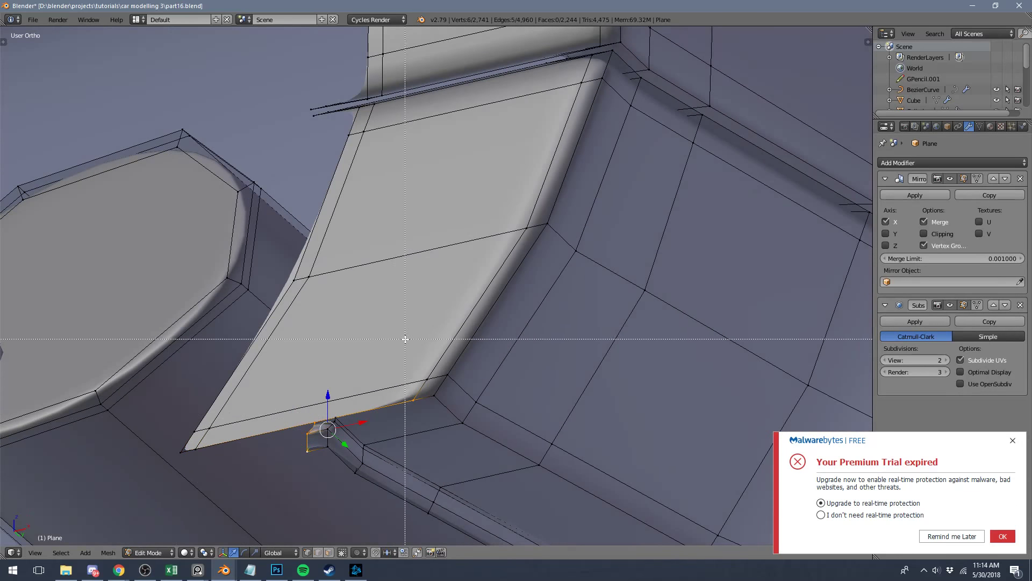
middle_click_drag(406, 376, 439, 411)
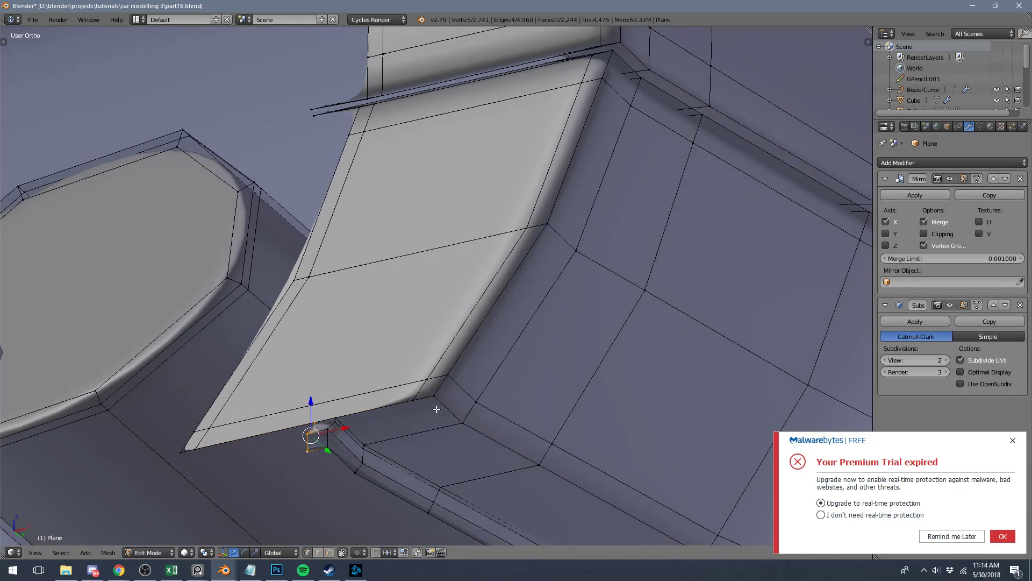
key("x")
left_click(310, 369)
key("Tab")
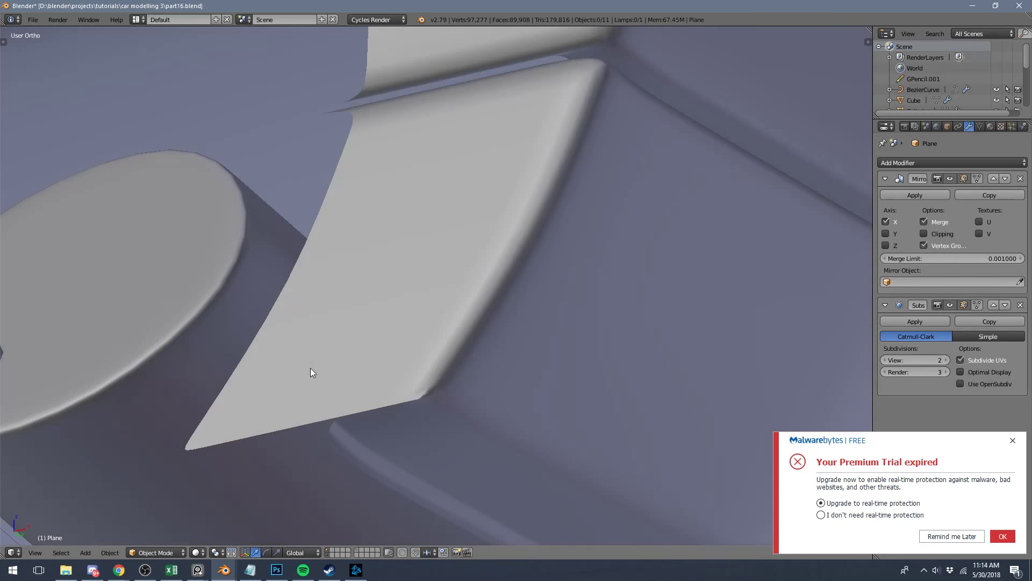
Move the protruding inner vertices at the rear bumper seam along X to line up with the wheel well's inner edge.
scroll(311, 368, "down", 7)
middle_click_drag(312, 366, 443, 270)
key("Tab")
key("b")
left_click_drag(364, 141, 407, 196)
key("z")
key("z")
key("g")
key("x")
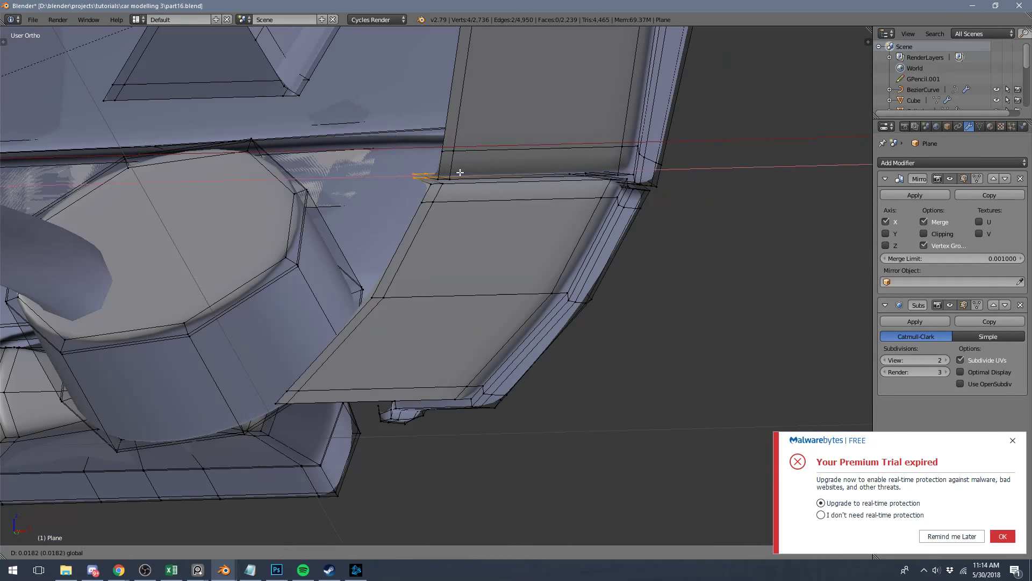
left_click(486, 175)
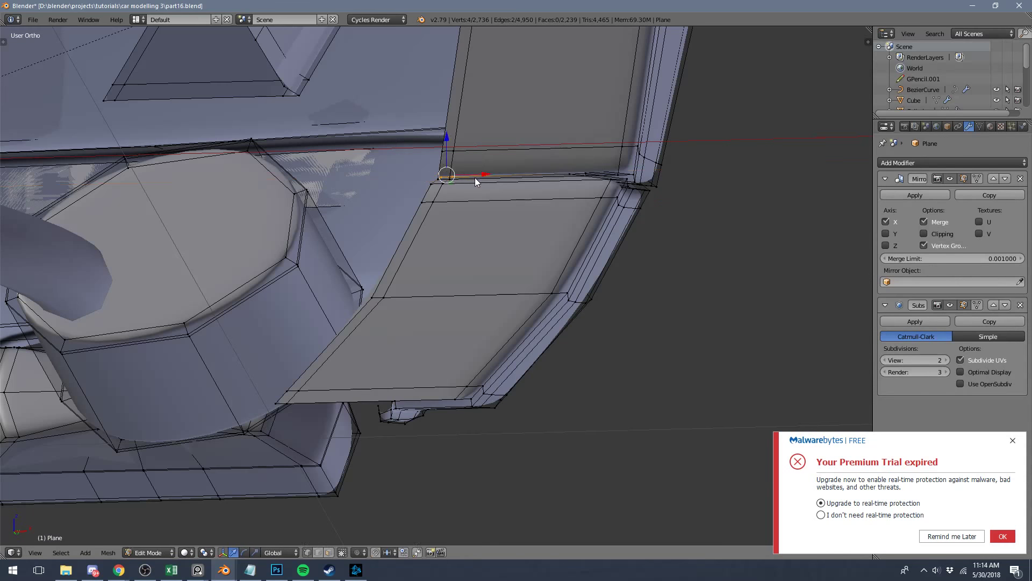
Examine the front wheel arch and inner wheel well from the side, comparing the smoothed body with its editable mesh.
key("Tab")
scroll(473, 180, "down", 12)
middle_click_drag(384, 224, 403, 272)
scroll(455, 301, "up", 6)
key("Tab")
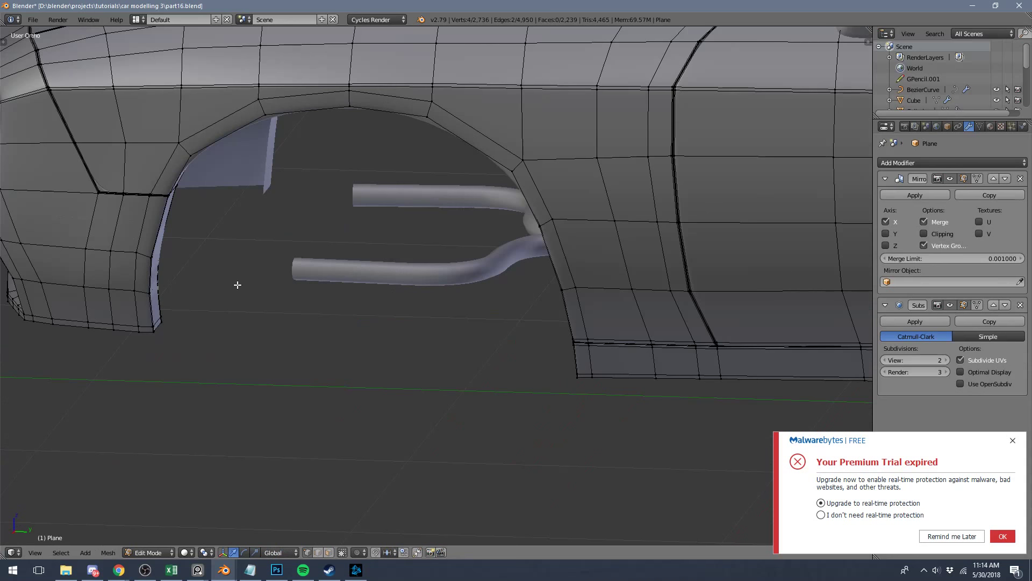
middle_click_drag(339, 348, 296, 337)
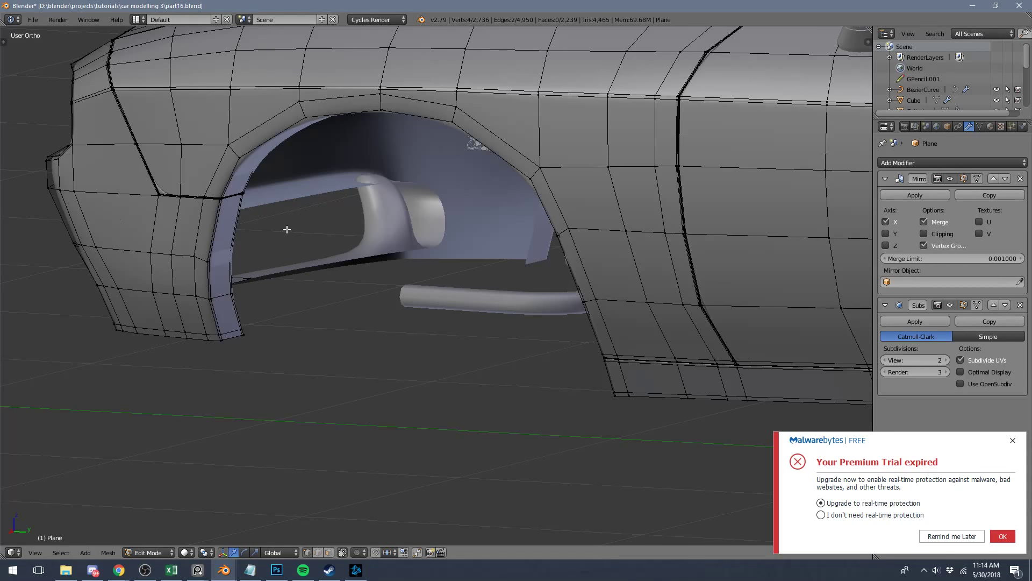
key("Tab")
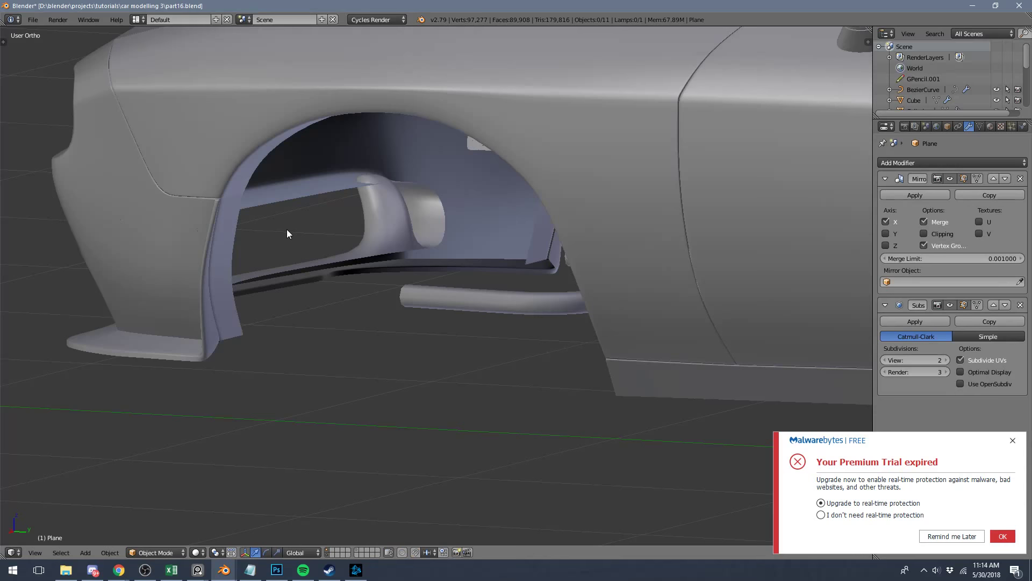
scroll(287, 229, "down", 2)
middle_click_drag(283, 226, 305, 217)
scroll(304, 217, "down", 4)
scroll(306, 218, "up", 6)
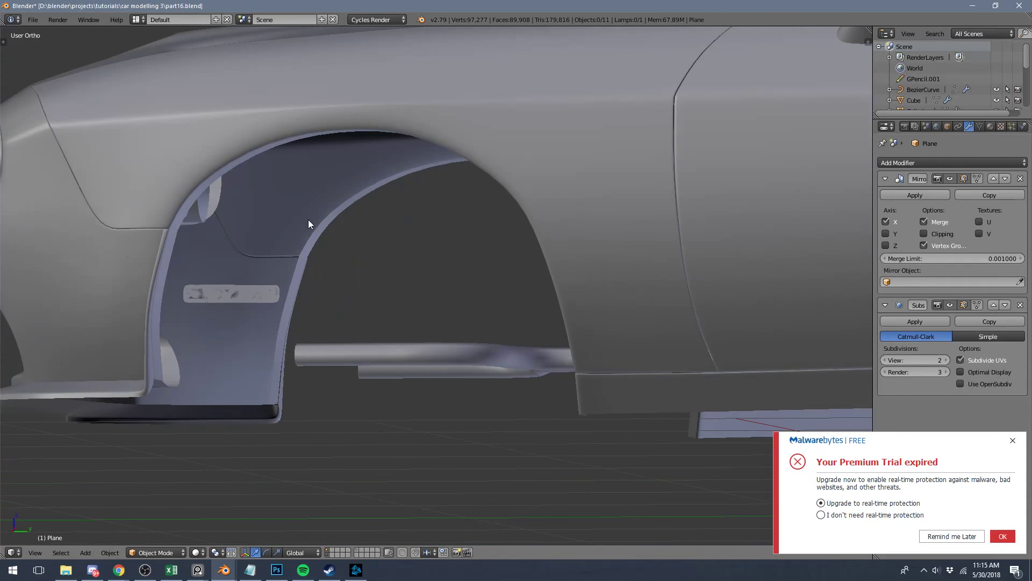
key("Tab")
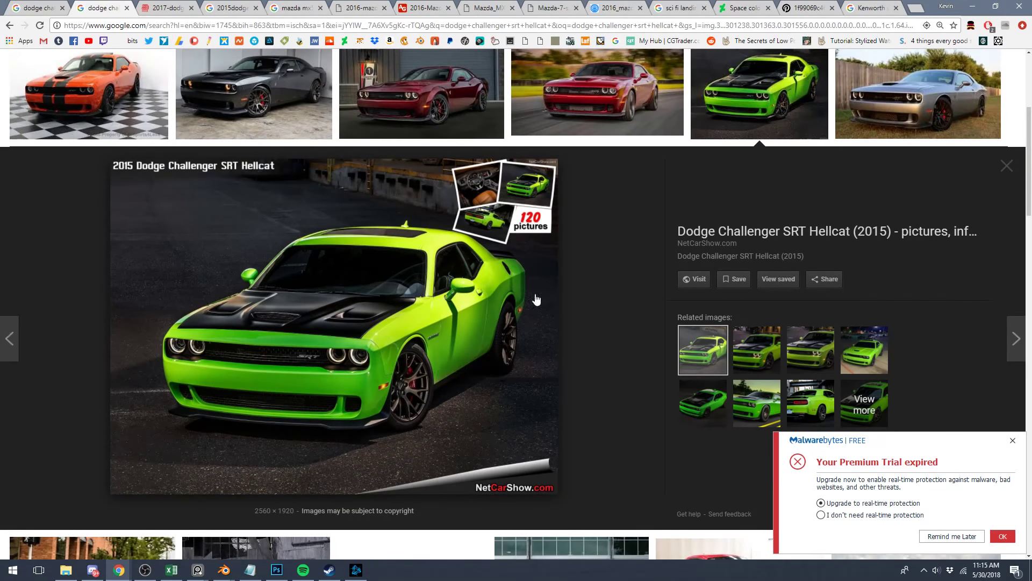
View the dark grey 2016 Challenger reference photo in Chrome, dismiss the Malwarebytes notification, and return to Blender.
left_click(219, 102)
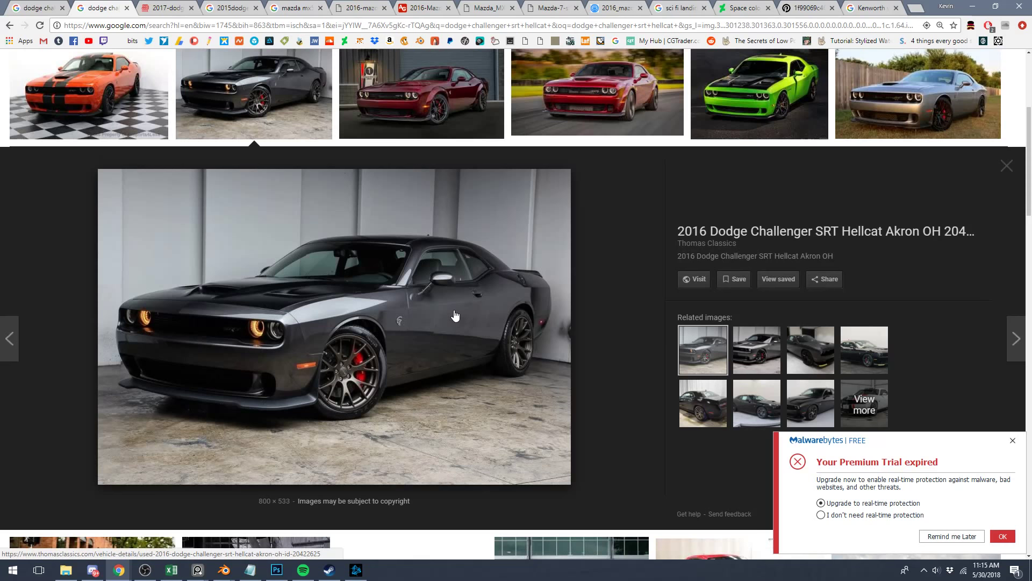
left_click(1012, 441)
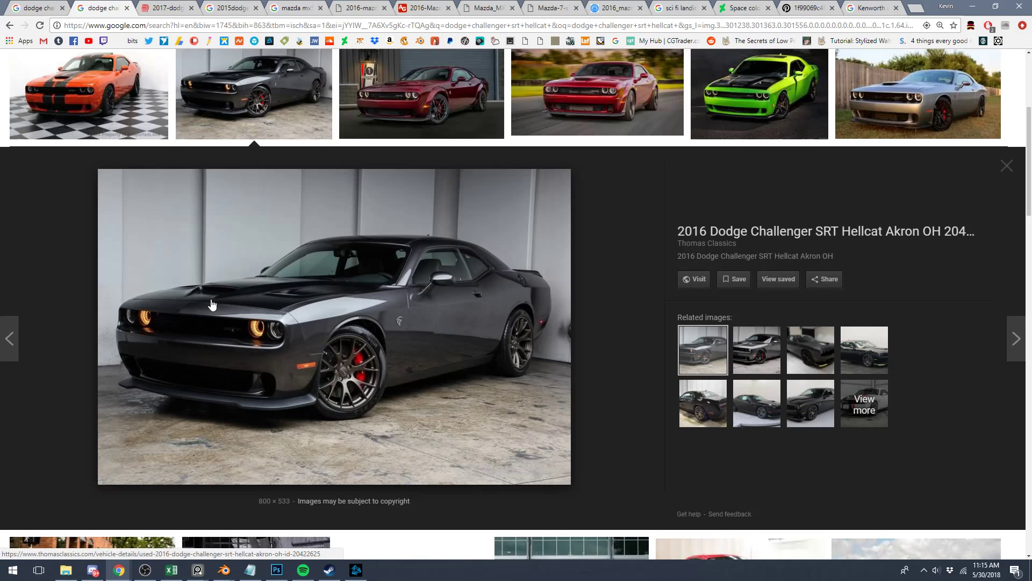
left_click(971, 6)
scroll(266, 296, "down", 4)
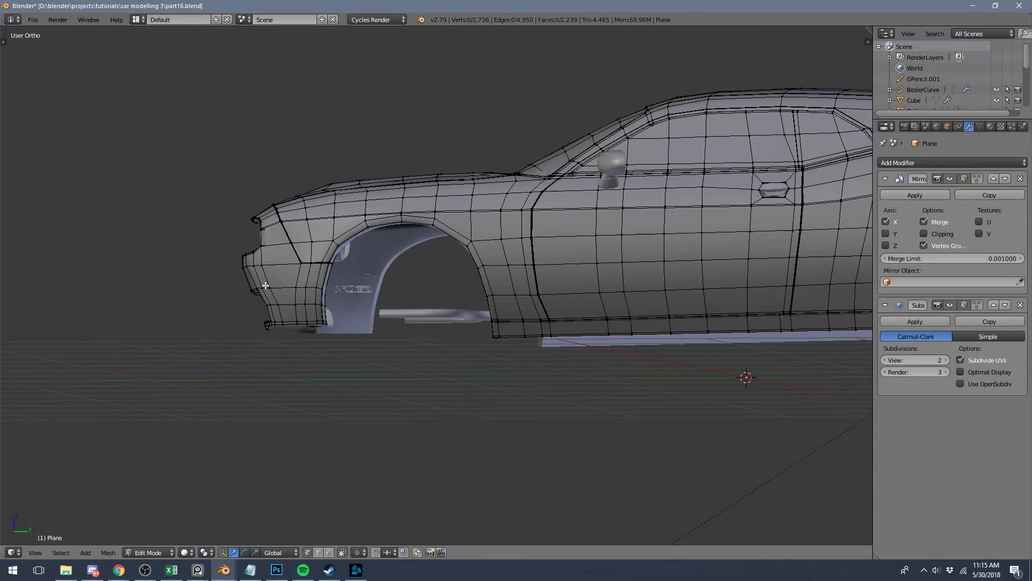
View the smoothed car's front end, then bring up the Chrome reference photo and move its window off the modelling view.
key("Tab")
middle_click_drag(265, 277, 287, 297)
scroll(250, 277, "up", 3)
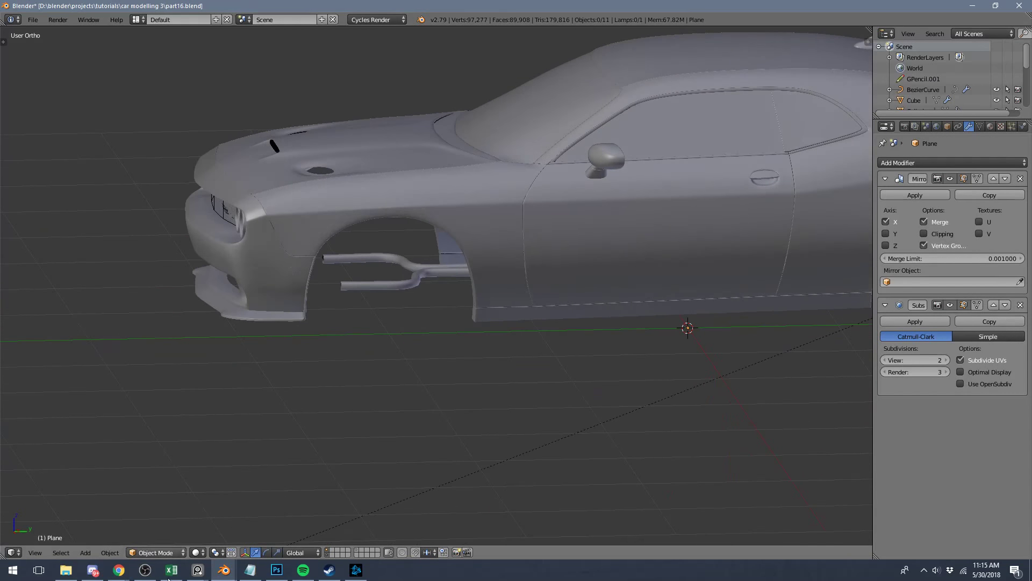
left_click(119, 570)
left_click(97, 521)
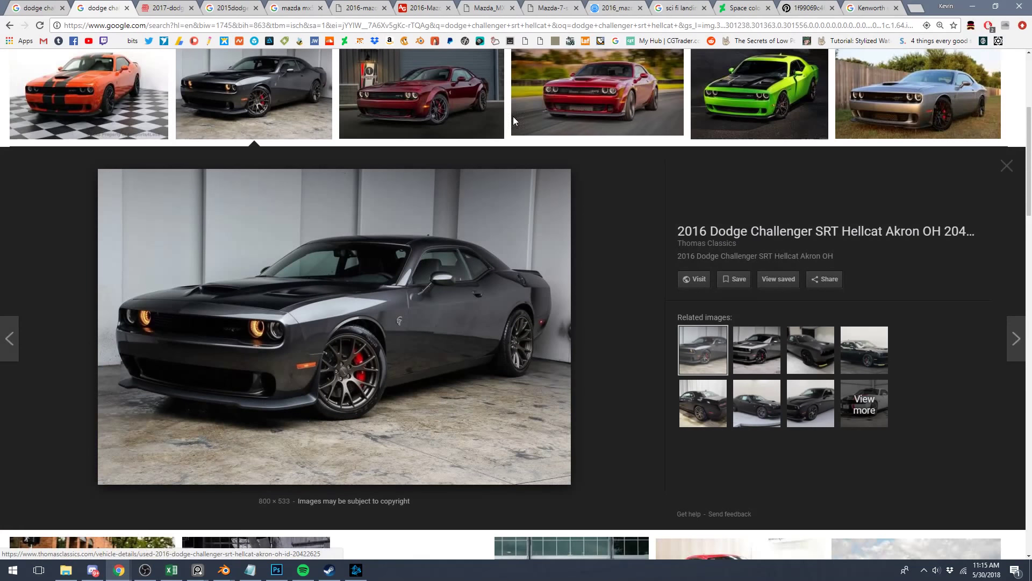
left_click_drag(897, 3, 0, 199)
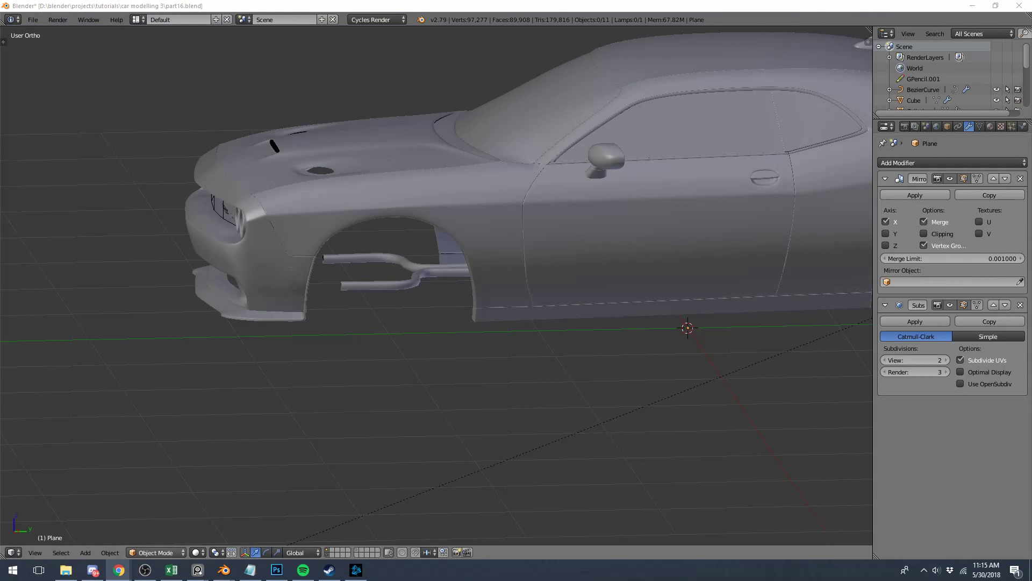
Mark the body's side crease with freehand grease pencil strokes over the side blueprint, then remove the annotation layer.
key("KP_3")
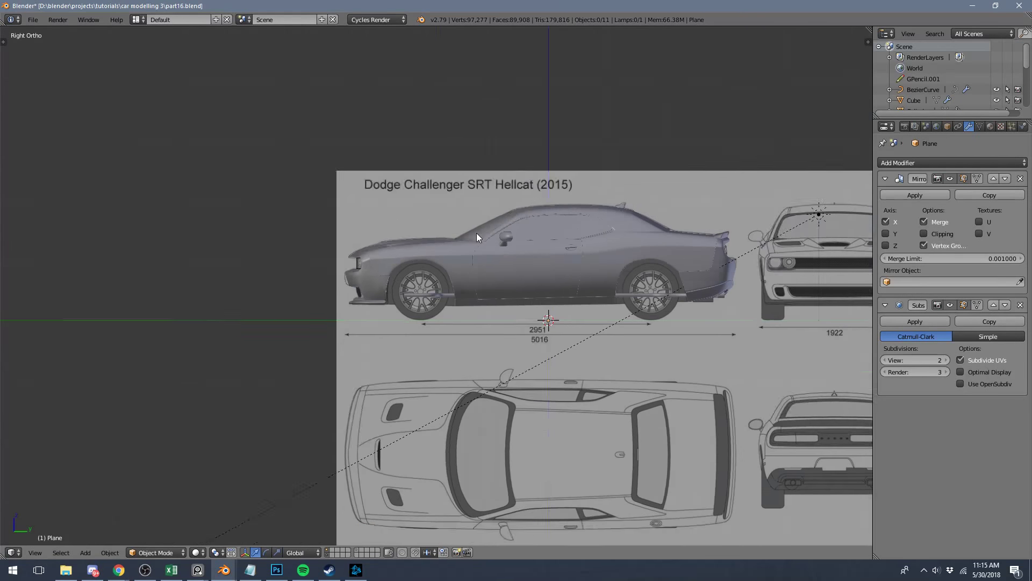
middle_click_drag(476, 234, 314, 291, "shift")
left_click_drag(263, 280, 635, 268)
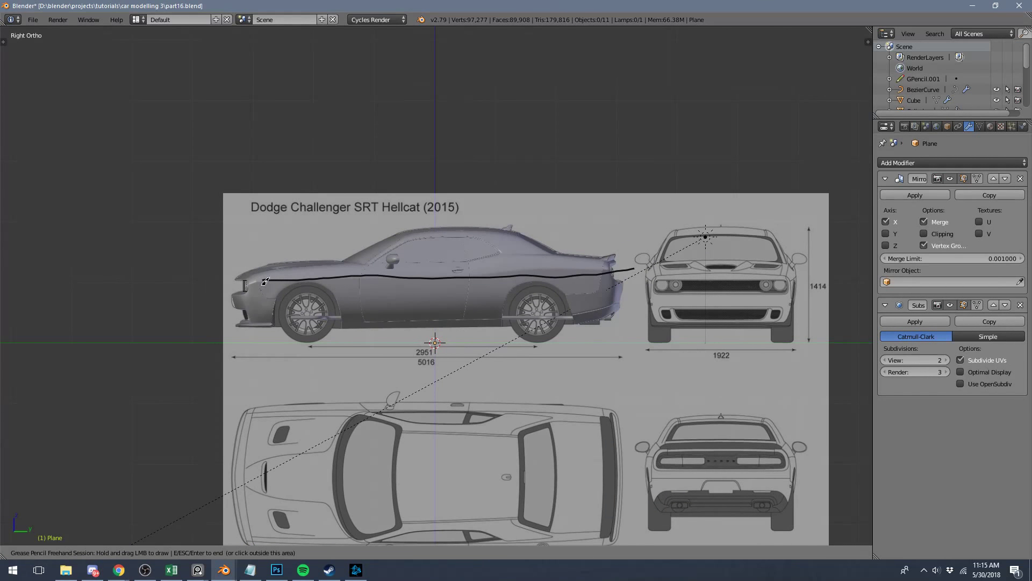
left_click_drag(258, 279, 242, 285)
key("n")
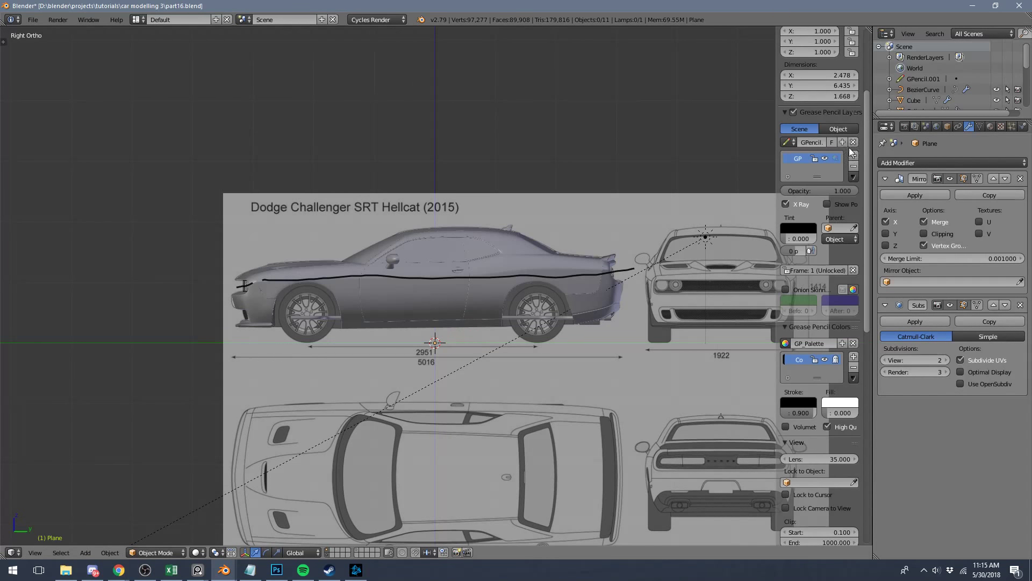
left_click(854, 166)
Compare the front fender crease and headlight area with the side blueprint in shaded and wireframe display.
middle_click_drag(311, 231, 429, 292, "shift")
scroll(409, 301, "up", 5)
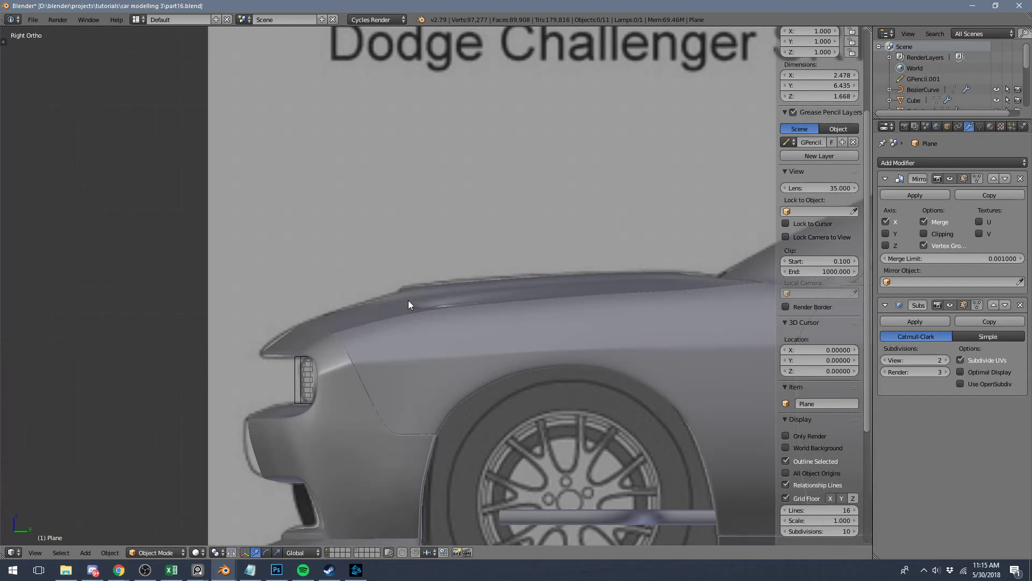
scroll(393, 292, "up", 3)
middle_click_drag(244, 431, 383, 327, "shift")
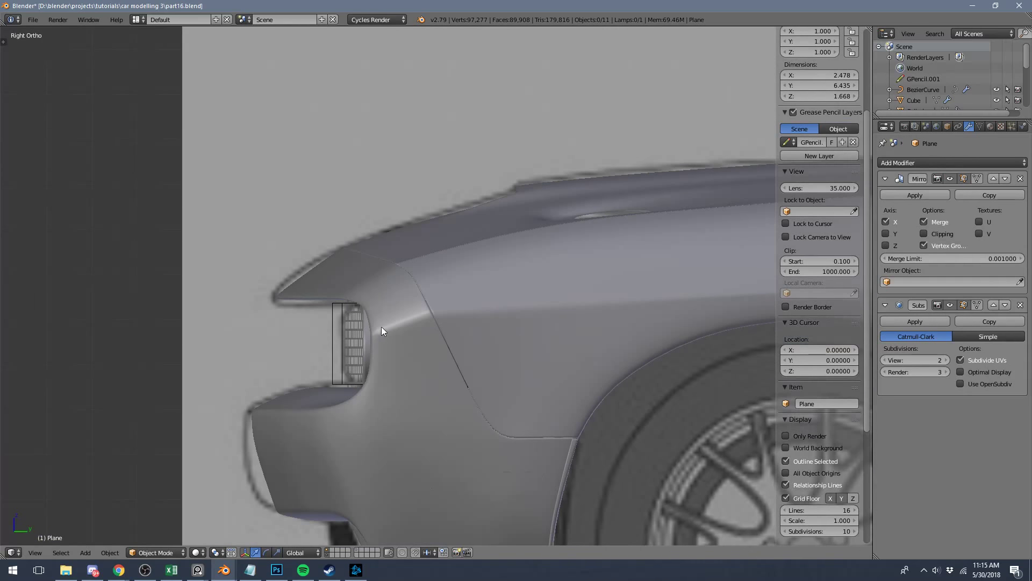
right_click(384, 330)
key("Tab")
scroll(365, 365, "up", 3)
key("z")
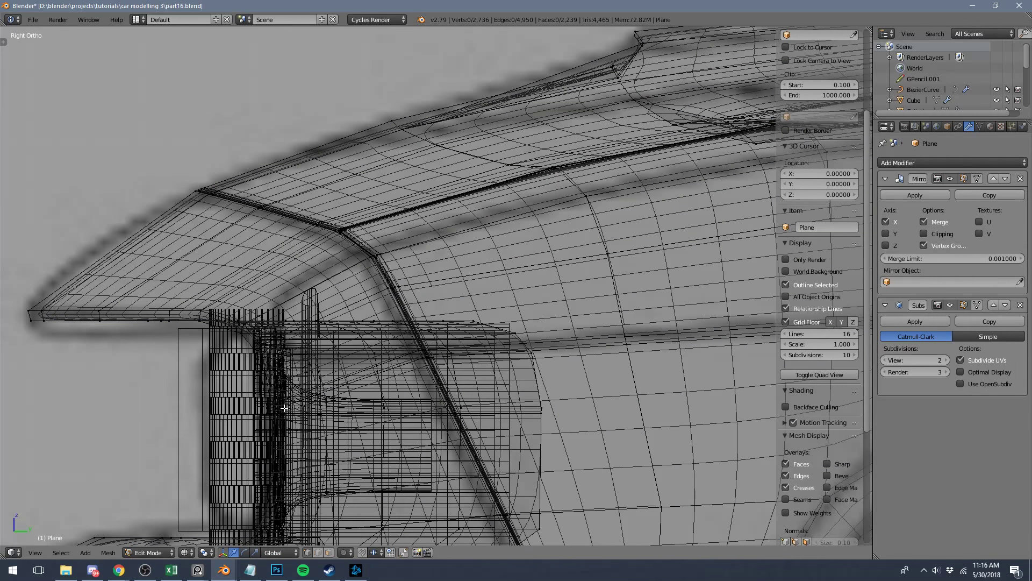
scroll(278, 405, "down", 5)
middle_click_drag(288, 376, 362, 369)
key("z")
scroll(323, 363, "up", 2)
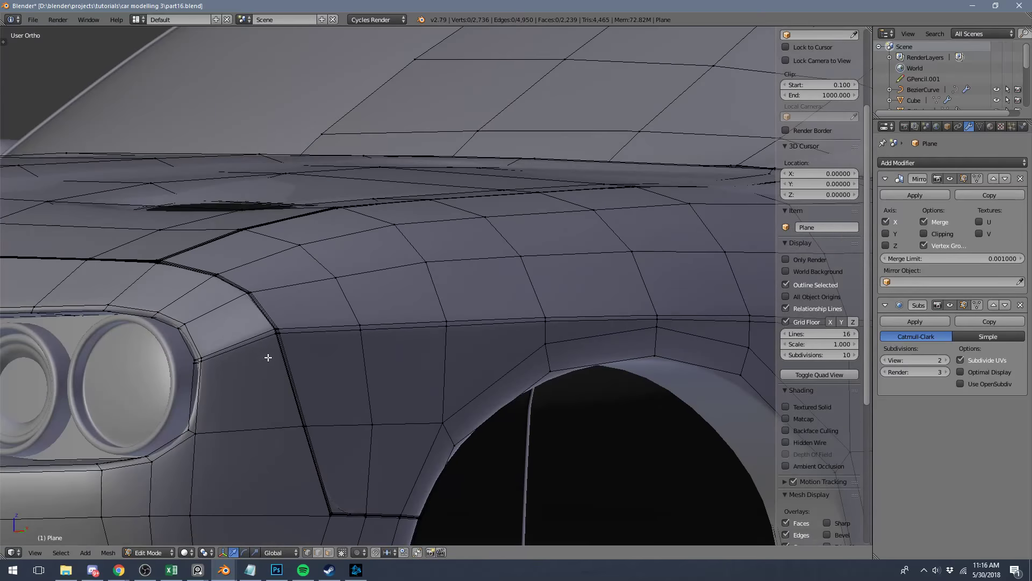
Move the vertices at the headlight opening's outer edge, where the fender crease starts, slightly upward in front view.
middle_click_drag(252, 357, 327, 348, "shift")
key("z")
key("b")
left_click_drag(276, 341, 380, 359)
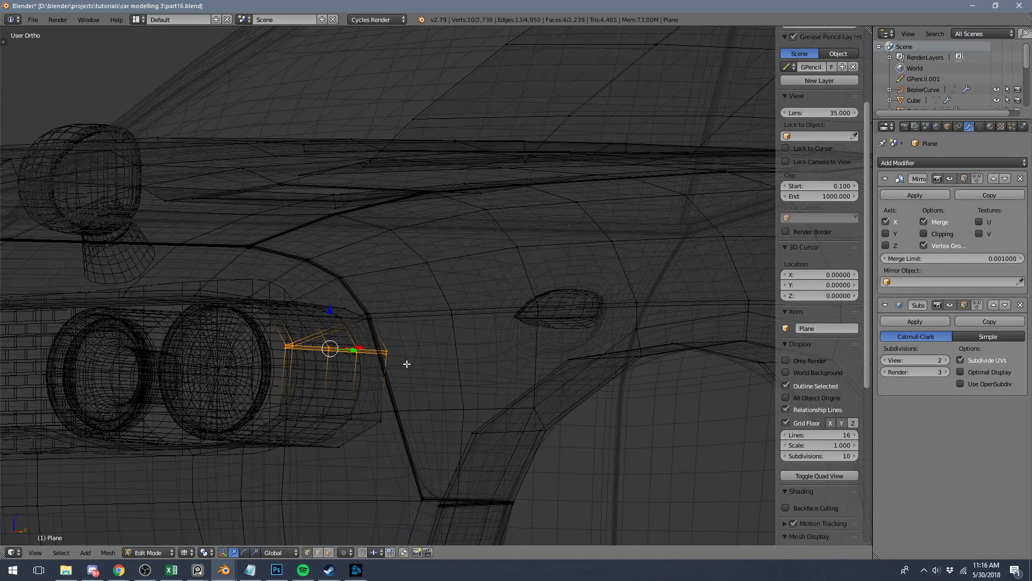
key("z")
key("KP_1")
key("s")
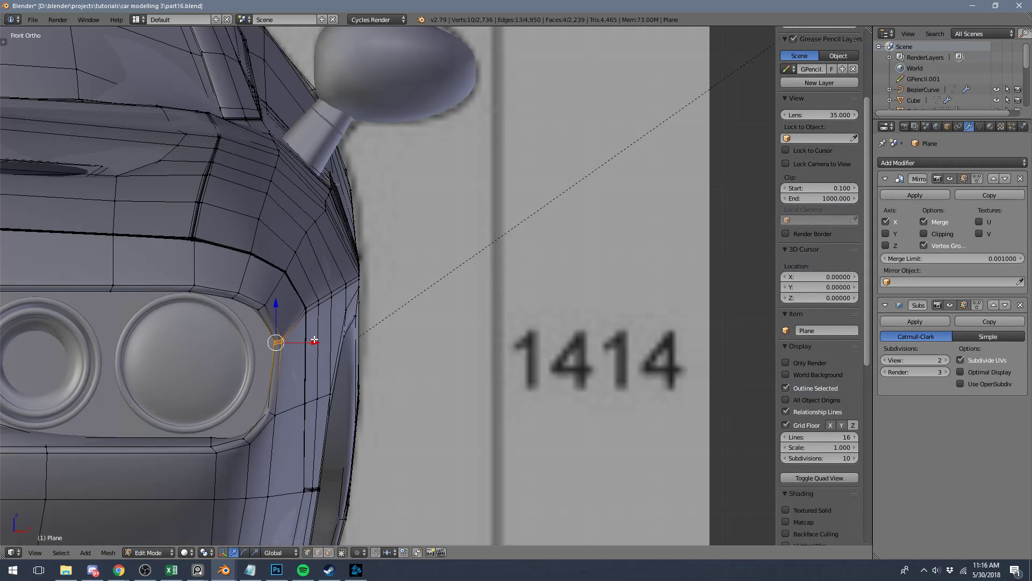
left_click(335, 297)
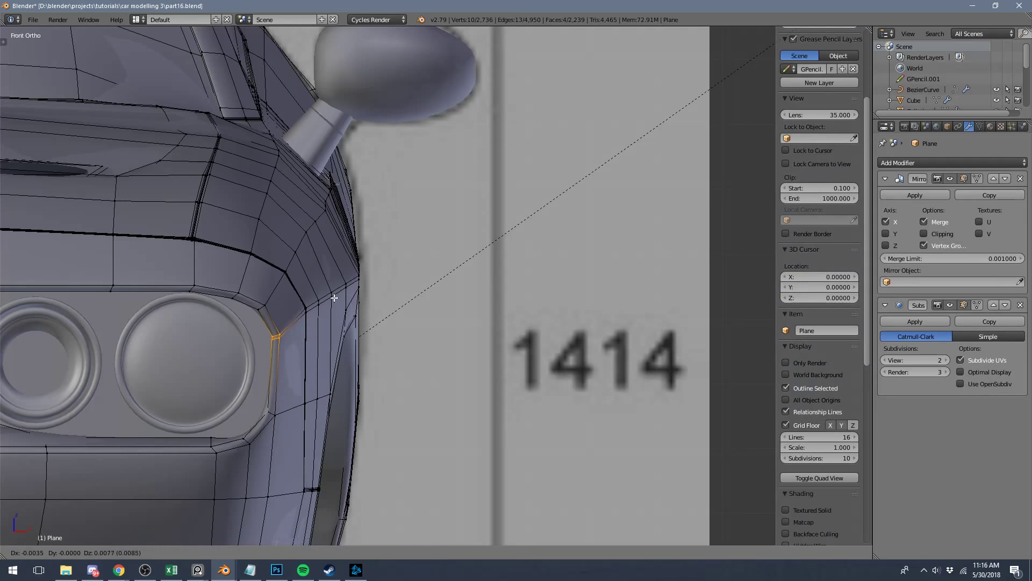
key("z")
key("z")
key("g")
left_click(304, 224)
scroll(295, 278, "down", 4)
key("Tab")
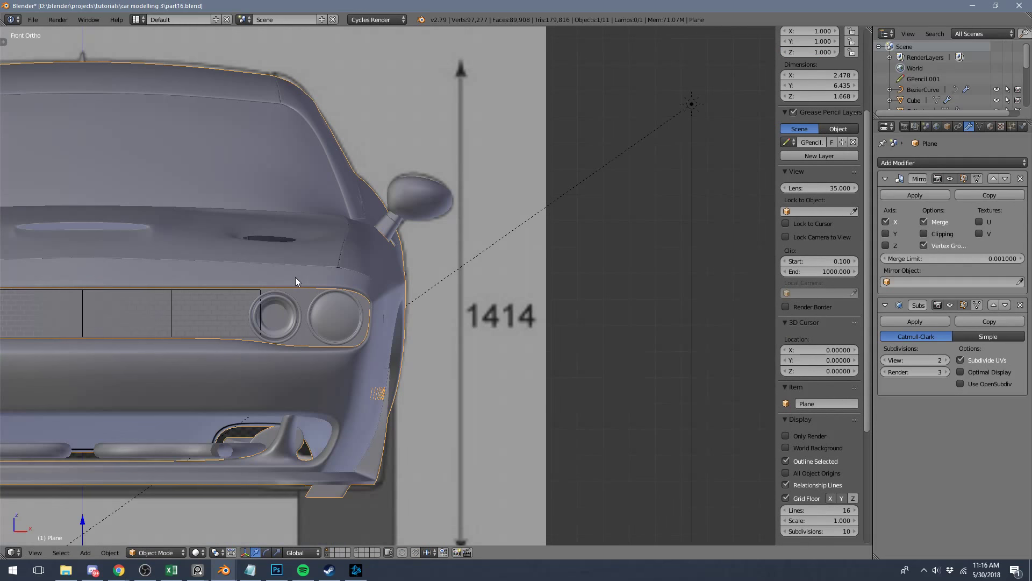
key("Tab")
scroll(344, 278, "up", 5)
key("Tab")
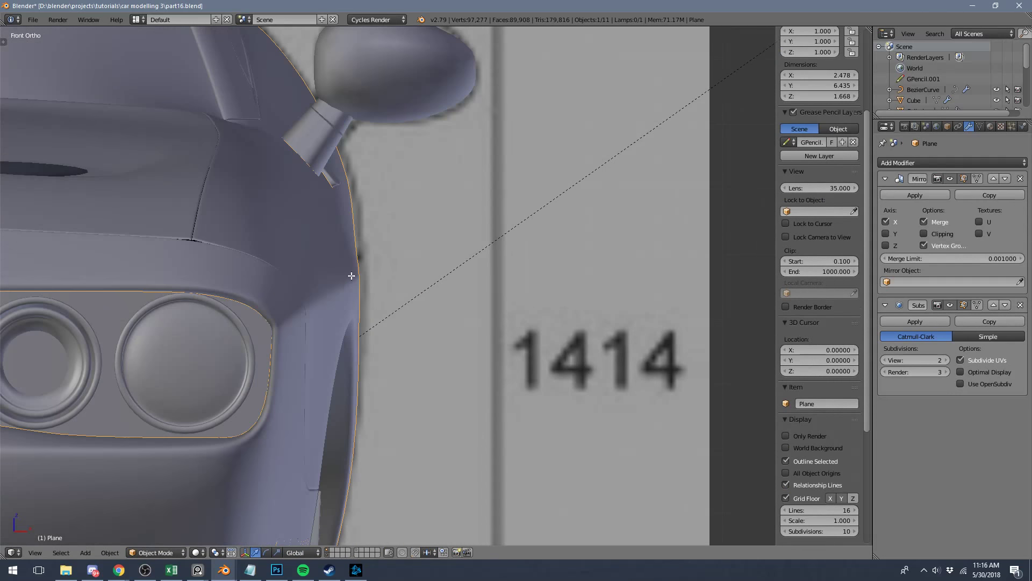
Move the outermost crease vertices of the front fender inward along X in top view to follow the blueprint outline.
key("Tab")
right_click(356, 267)
right_click(359, 277)
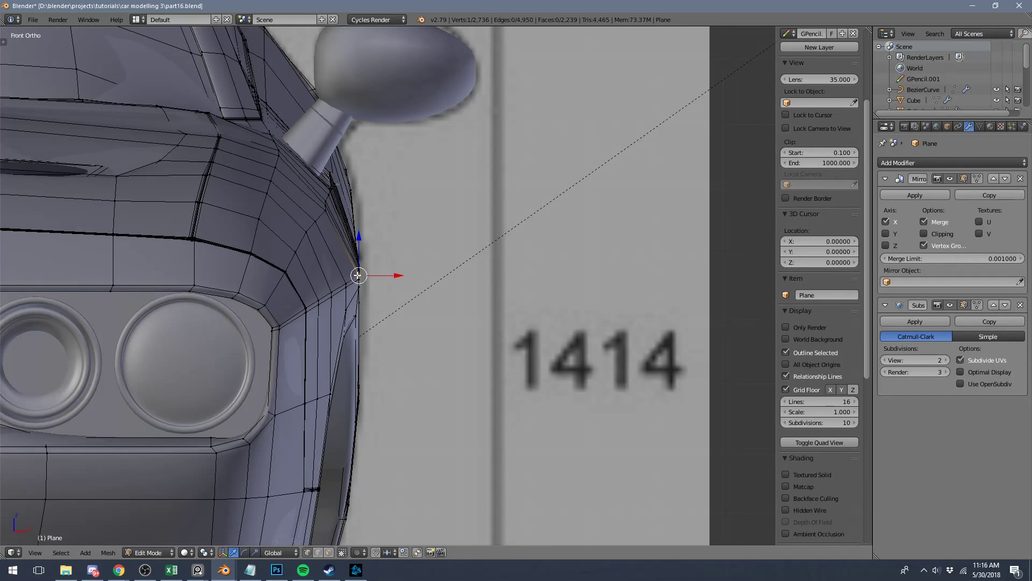
key("KP_7")
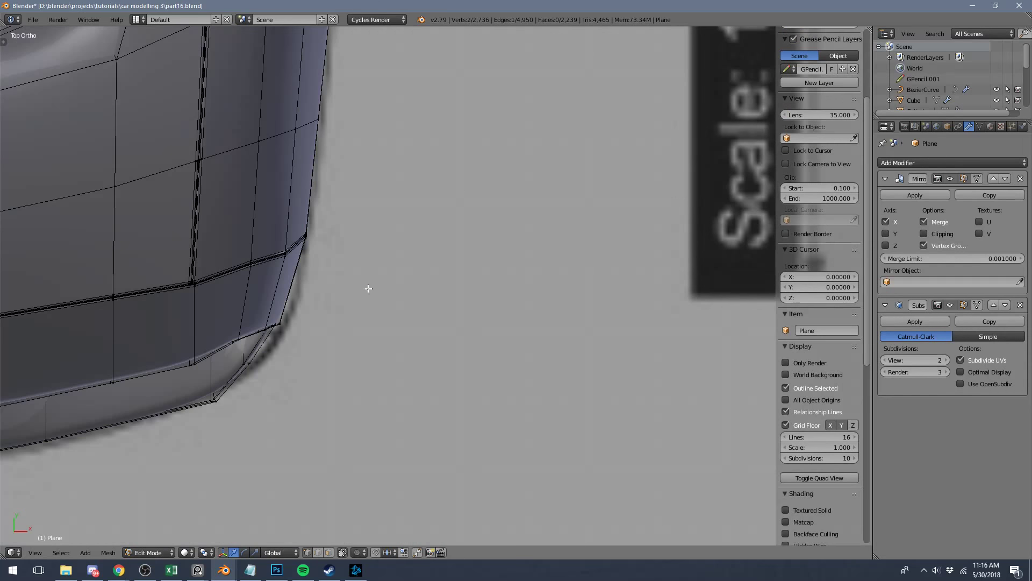
scroll(311, 152, "up", 4)
key("b")
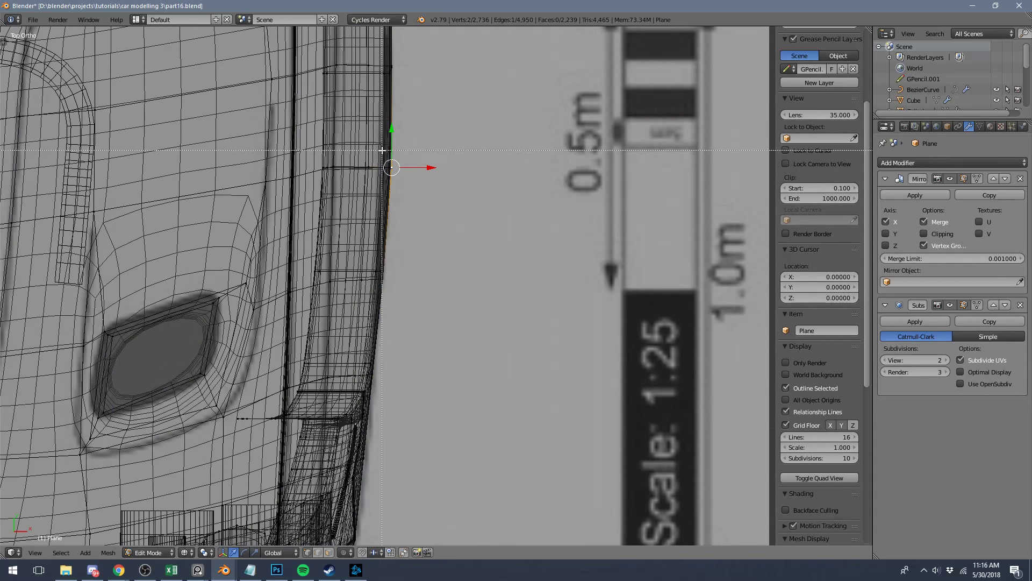
mouse_move(381, 156)
left_mouse_down()
mouse_move(400, 176)
mouse_move(418, 166)
left_mouse_up()
key("z")
key("z")
middle_click_drag(404, 138, 395, 314, "shift")
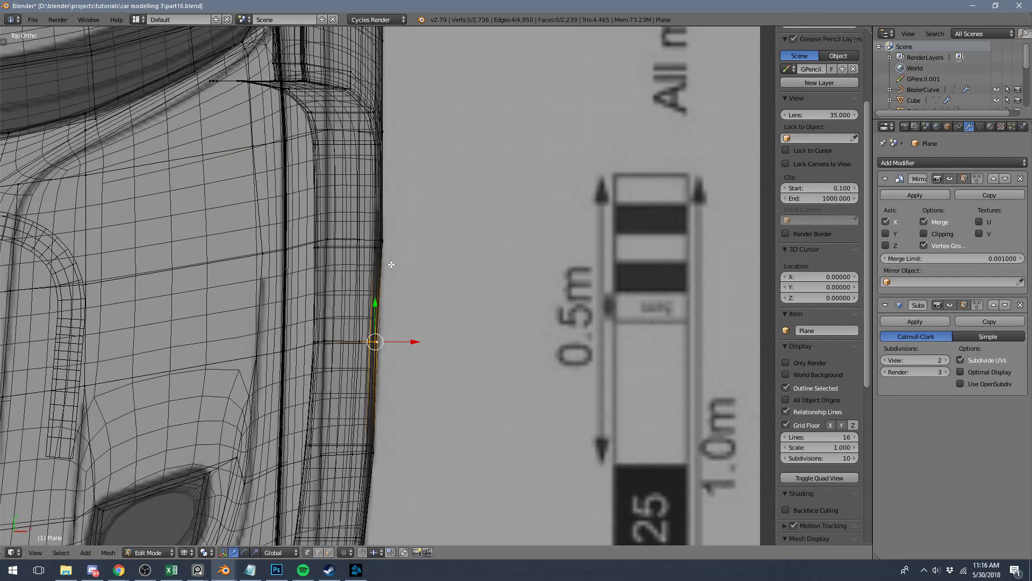
Move the next row of fender edge vertices toward the windshield slightly inward along X against the top blueprint.
key("z")
key("z")
key("a")
key("b")
mouse_move(368, 226)
left_mouse_down()
mouse_move(399, 256)
mouse_move(414, 243)
left_mouse_up()
key("z")
middle_click_drag(397, 183, 409, 258, "shift")
key("z")
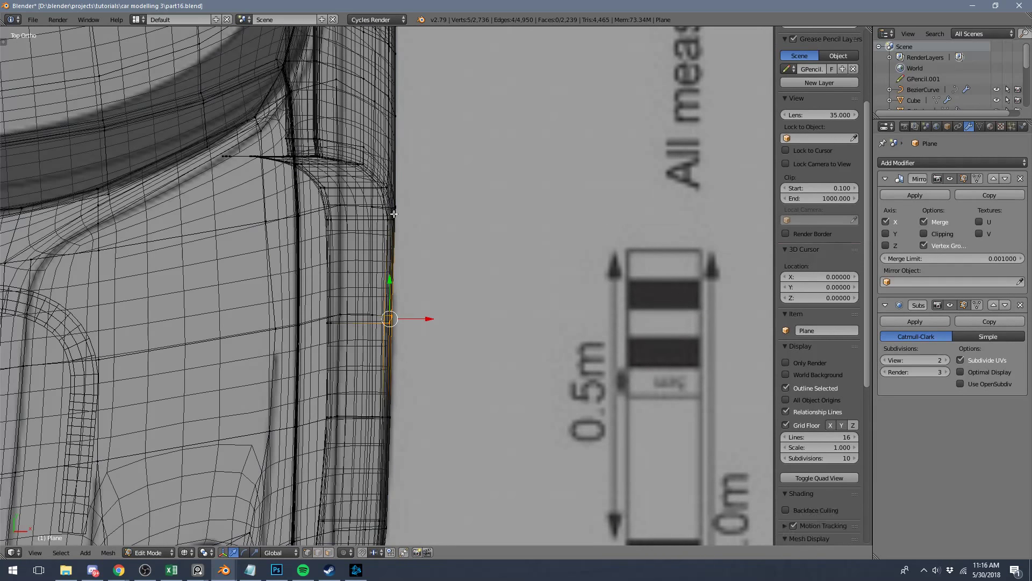
Align the fender edge vertices just ahead of the windshield base with the top blueprint outline.
key("a")
right_click(381, 198, "alt")
key("z")
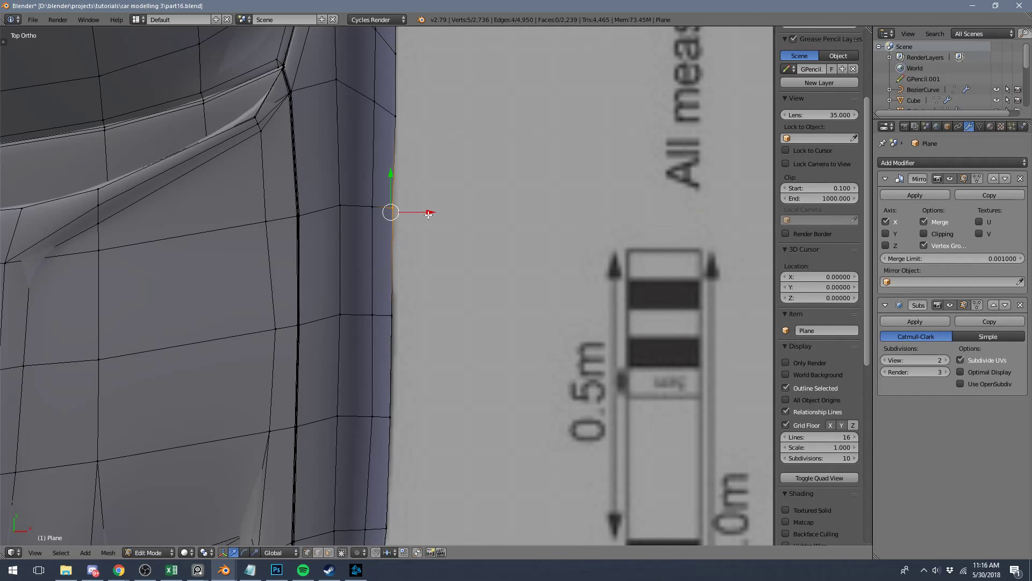
key("z")
middle_click_drag(401, 138, 422, 235, "shift")
key("z")
key("z")
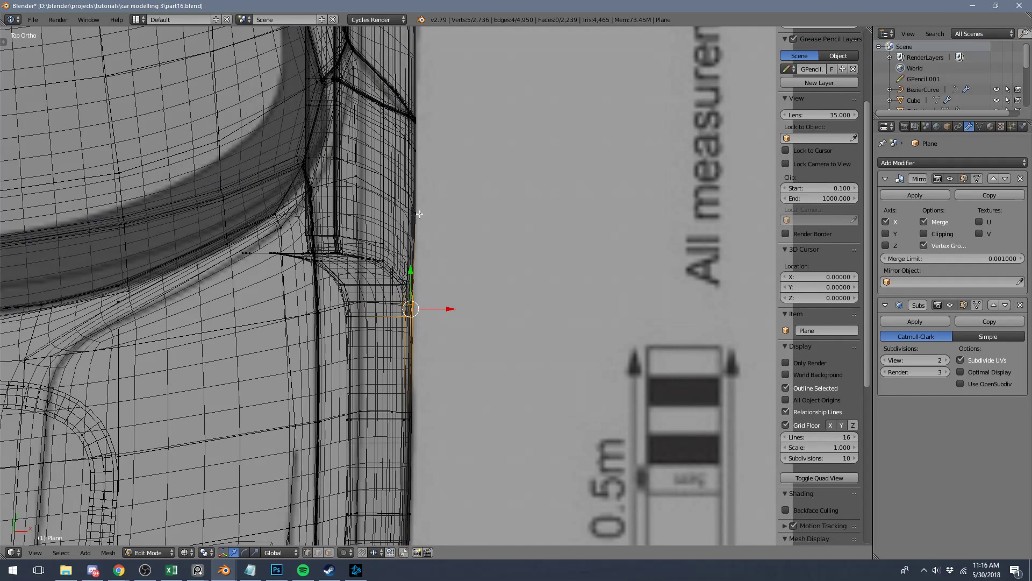
Move the outer fender vertices beside the windshield base inward along X by about 0.006.
key("a")
key("b")
left_click_drag(410, 199, 454, 223)
key("z")
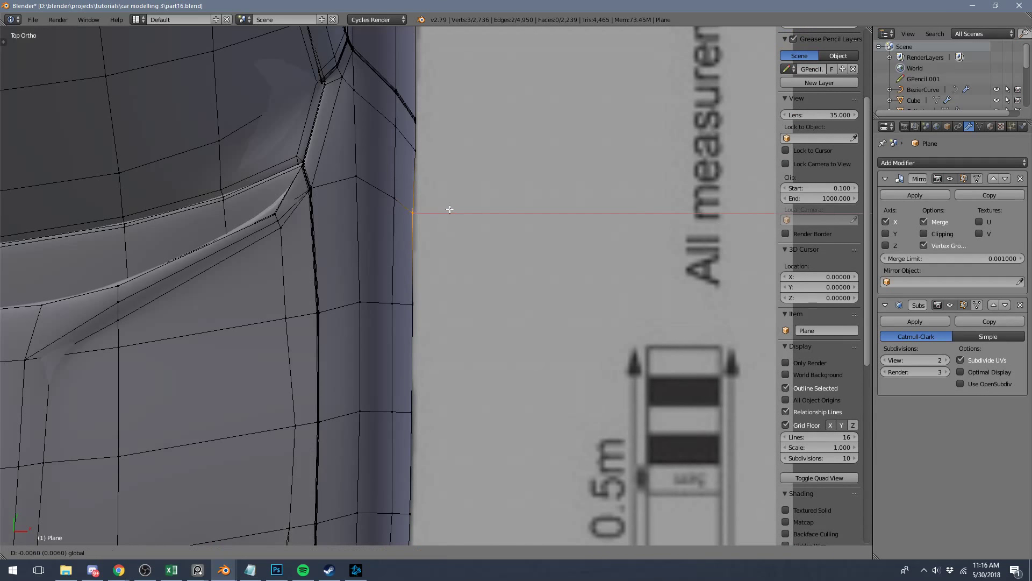
key("g")
key("x")
left_click(447, 211)
Inspect the adjusted front fender crease from above and from the front in the smoothed body and editable mesh.
key("Tab")
scroll(463, 220, "down", 8)
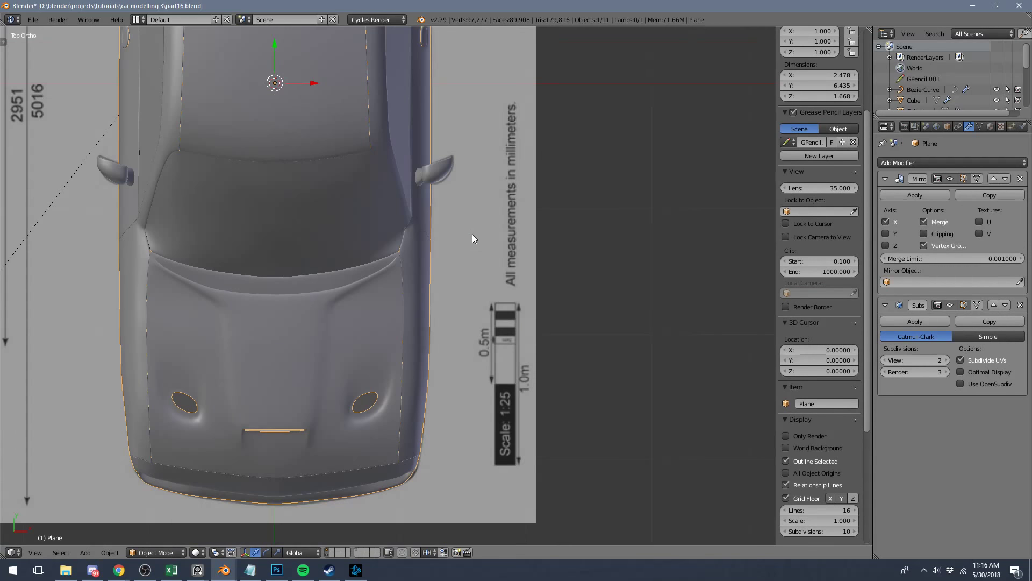
key("a")
middle_click_drag(488, 299, 456, 202)
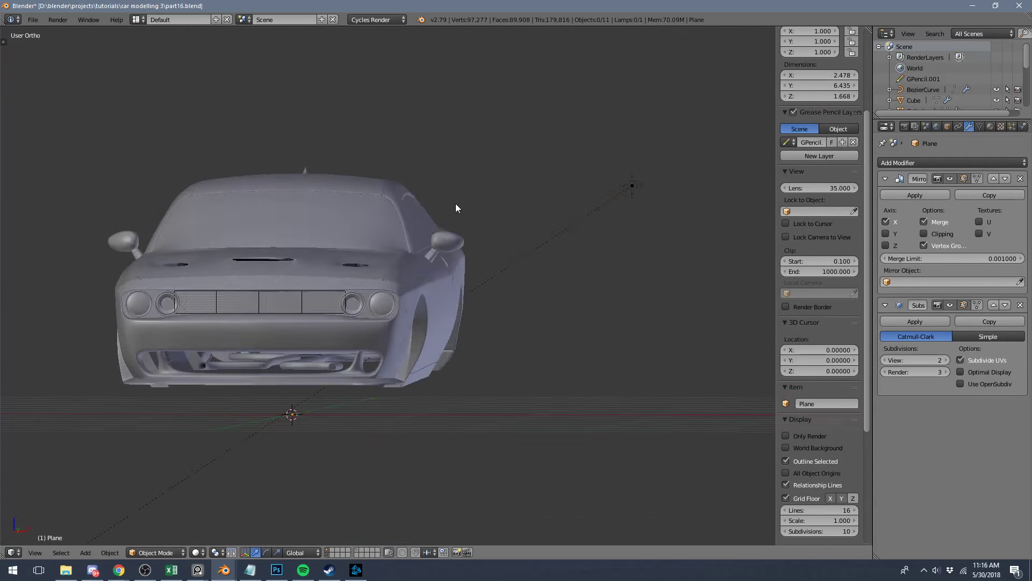
scroll(452, 210, "up", 5)
key("Tab")
scroll(418, 275, "up", 6)
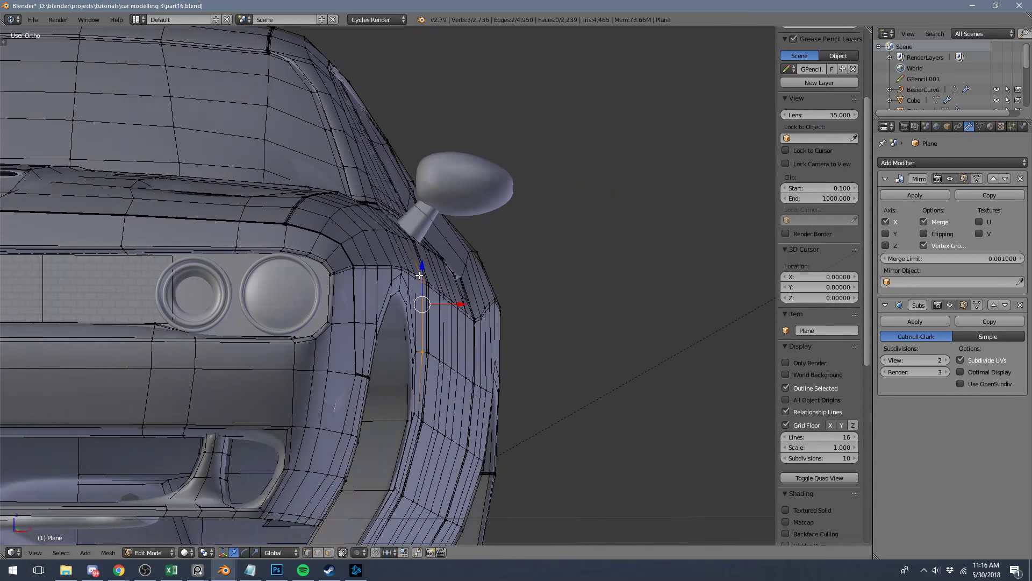
key("a")
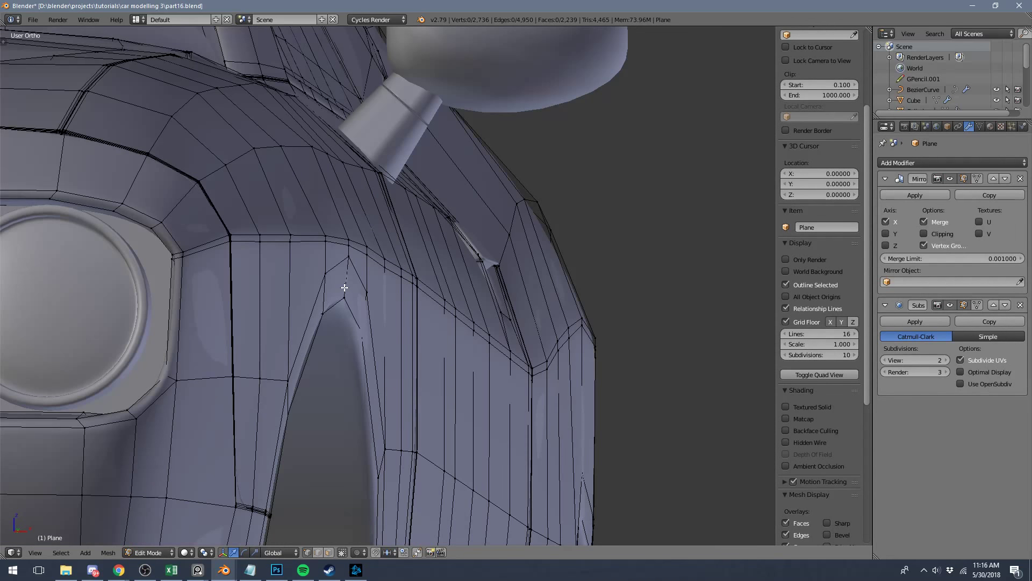
Examine the front fender crease and wheel arch from the front and against the side blueprint in smoothed, mesh and wireframe display.
scroll(525, 330, "down", 5)
key("Tab")
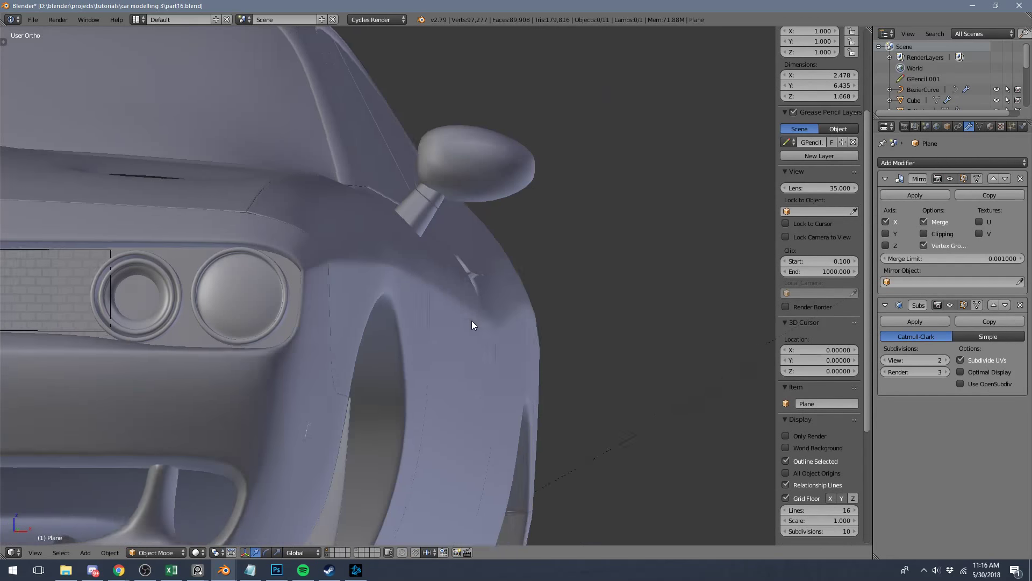
scroll(376, 323, "up", 6)
key("Tab")
key("KP_3")
scroll(376, 293, "down", 3)
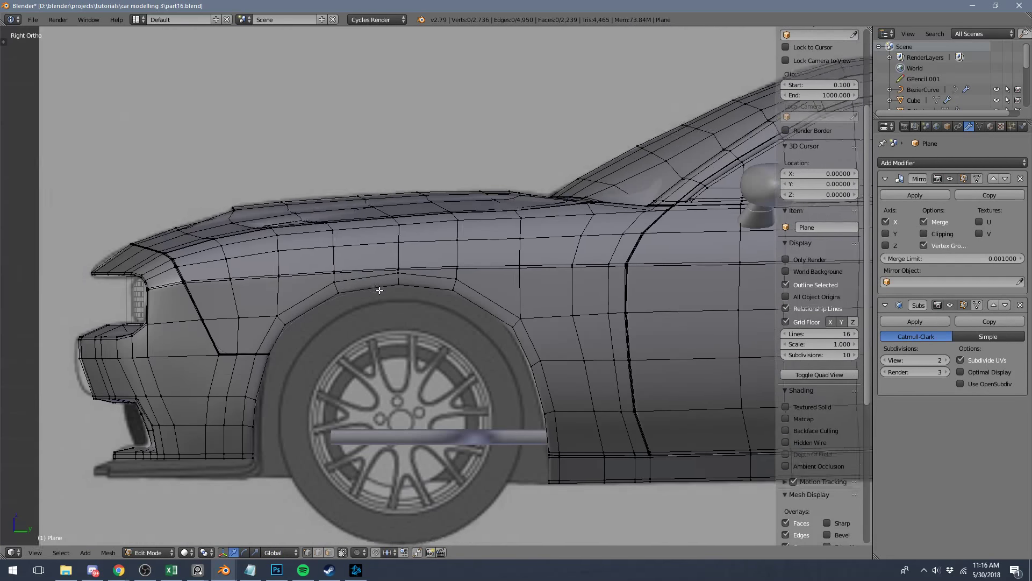
scroll(468, 300, "up", 5)
scroll(214, 253, "down", 3)
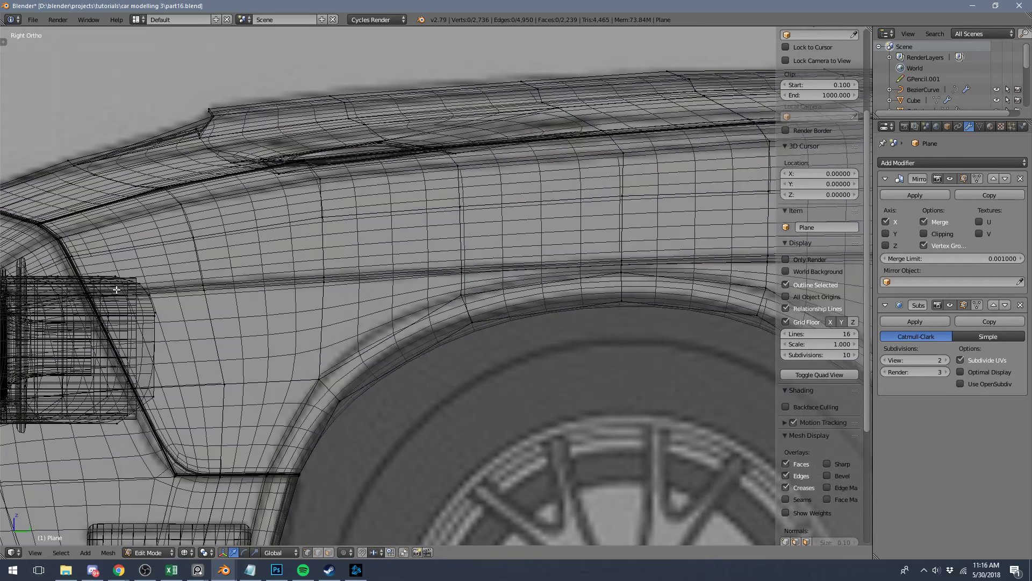
scroll(548, 306, "up", 3)
scroll(358, 303, "up", 2)
scroll(366, 298, "down", 5)
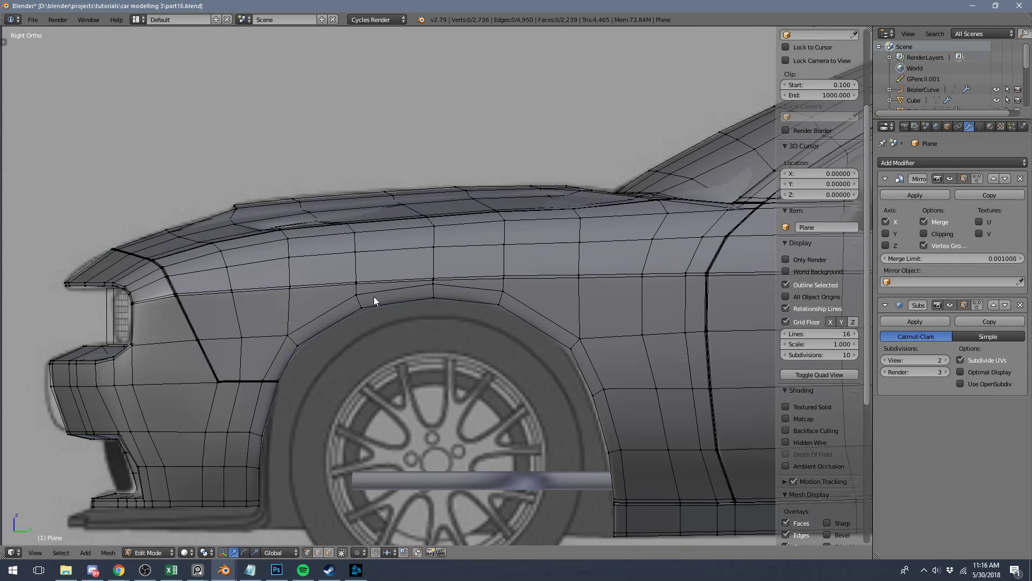
Move two vertices on the upper rim of the front wheel arch slightly outward along X.
key("Tab")
scroll(403, 293, "down", 2)
middle_click_drag(401, 297, 505, 294)
scroll(483, 283, "up", 6)
scroll(483, 287, "up", 3)
key("Tab")
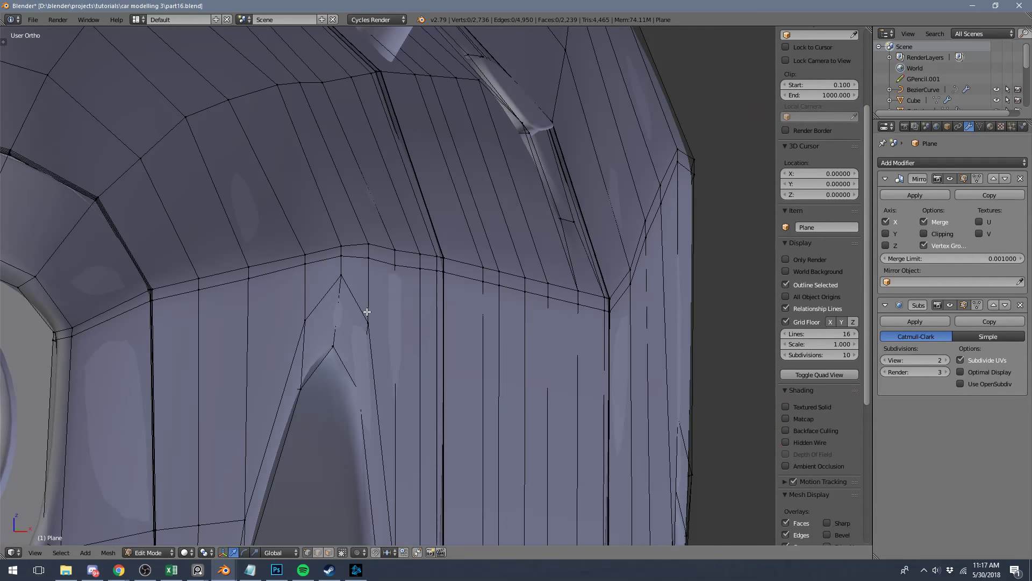
right_click(334, 338)
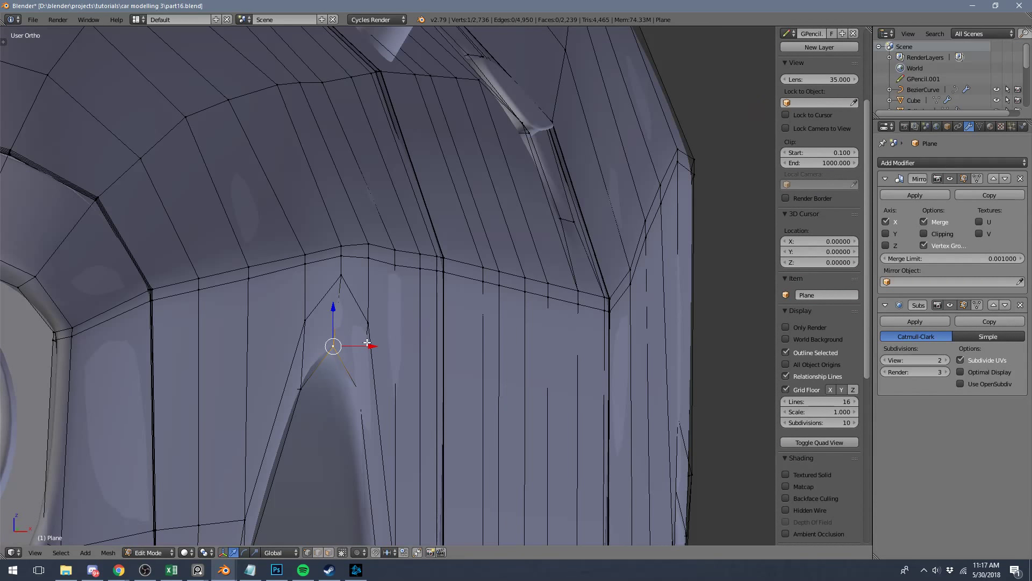
left_click_drag(367, 343, 370, 343)
right_click(359, 391)
left_click_drag(387, 393, 391, 394)
key("Tab")
Inspect the front fender and wheel arch on the smoothed body from the front and three-quarter views.
scroll(375, 373, "down", 5)
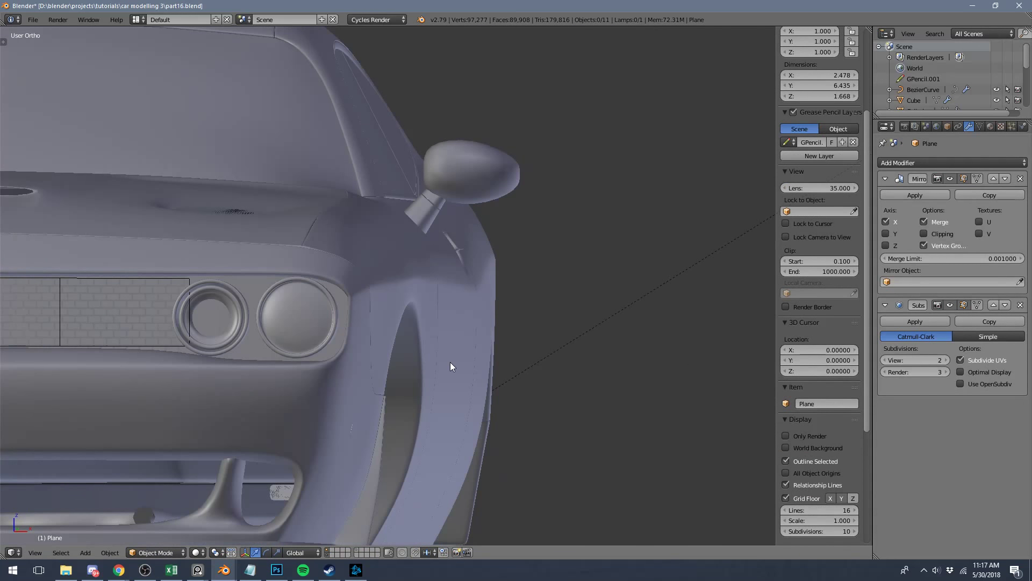
middle_click_drag(450, 363, 374, 372)
scroll(436, 348, "down", 4)
scroll(437, 339, "up", 2)
scroll(437, 343, "up", 5)
key("Tab")
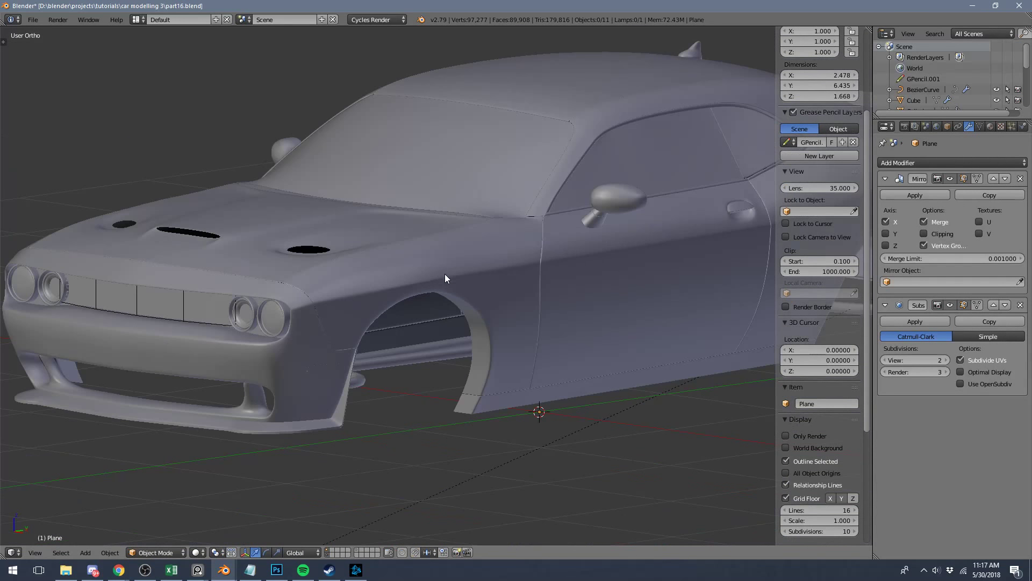
scroll(444, 274, "up", 4)
scroll(487, 304, "down", 2)
middle_click_drag(486, 303, 401, 286)
scroll(788, 340, "down", 8)
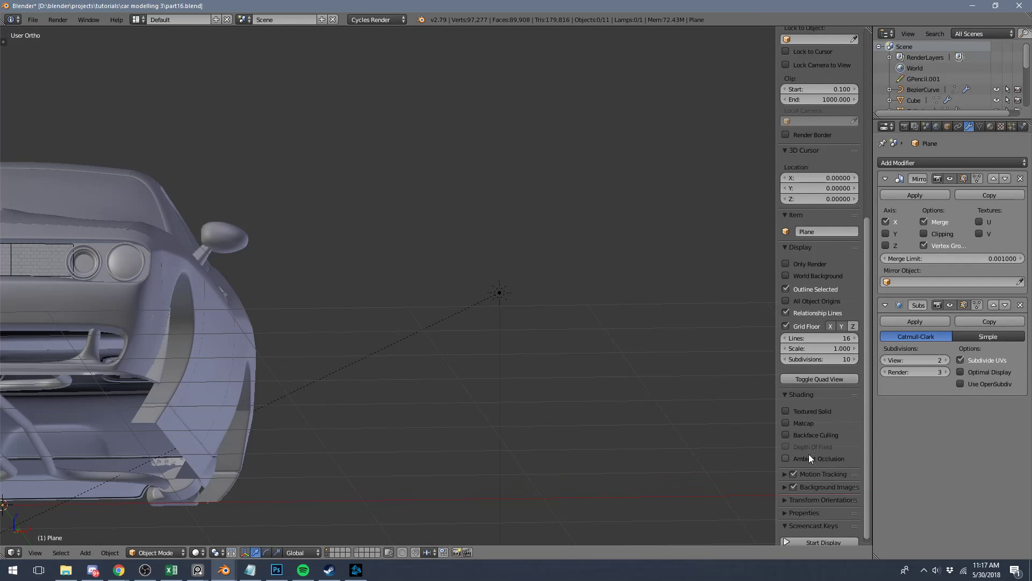
Check the reflections along the front fender crease with Matcap shading, and restore the plain shading.
left_click(793, 425)
mouse_move(464, 301)
middle_mouse_down()
mouse_move(440, 308)
mouse_move(455, 306)
middle_mouse_up()
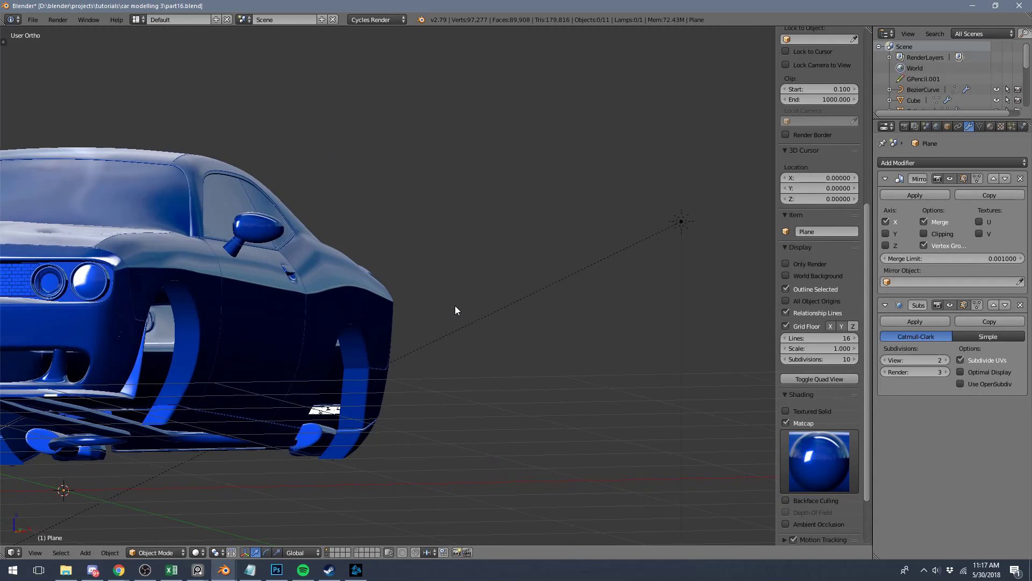
middle_click_drag(216, 305, 363, 308, "shift")
scroll(351, 304, "up", 4)
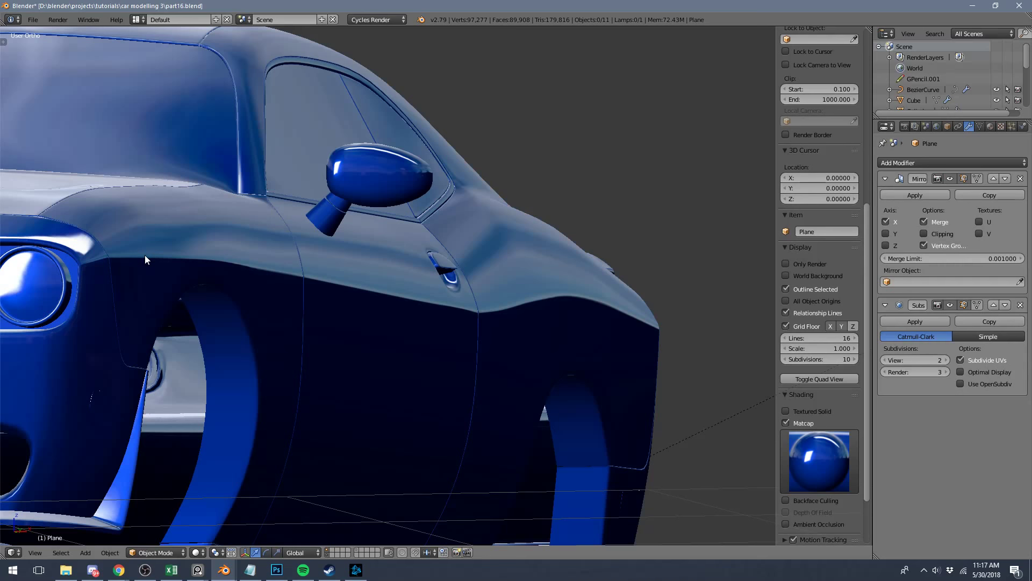
key("Tab")
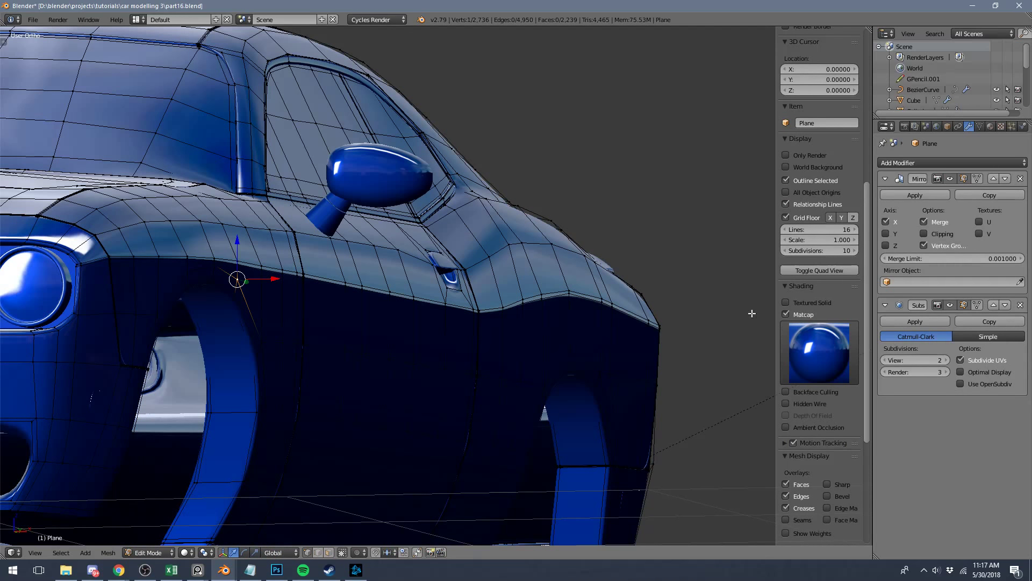
left_click(786, 314)
Examine the body's mesh flow around the front fender and side with the Subsurf edit cage displayed, and restore the normal cage.
middle_click_drag(248, 263, 267, 266, "shift")
scroll(267, 266, "up", 5)
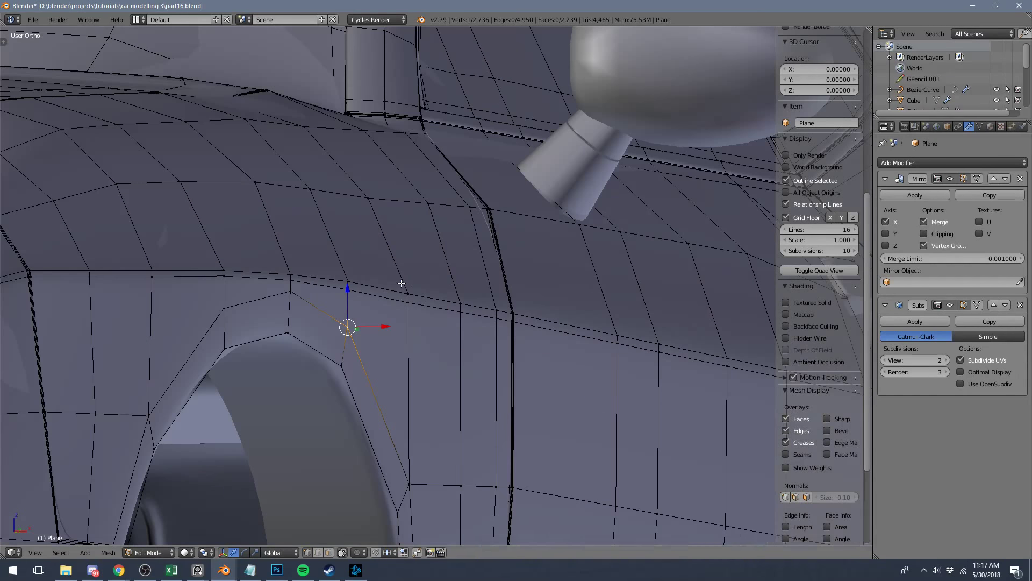
left_click(979, 303)
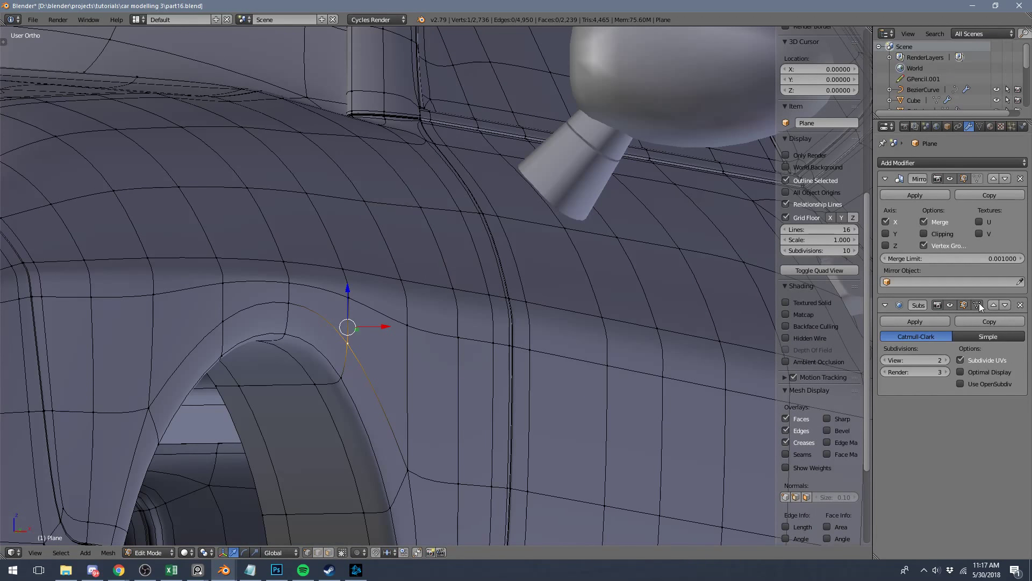
key("a")
scroll(332, 294, "down", 7)
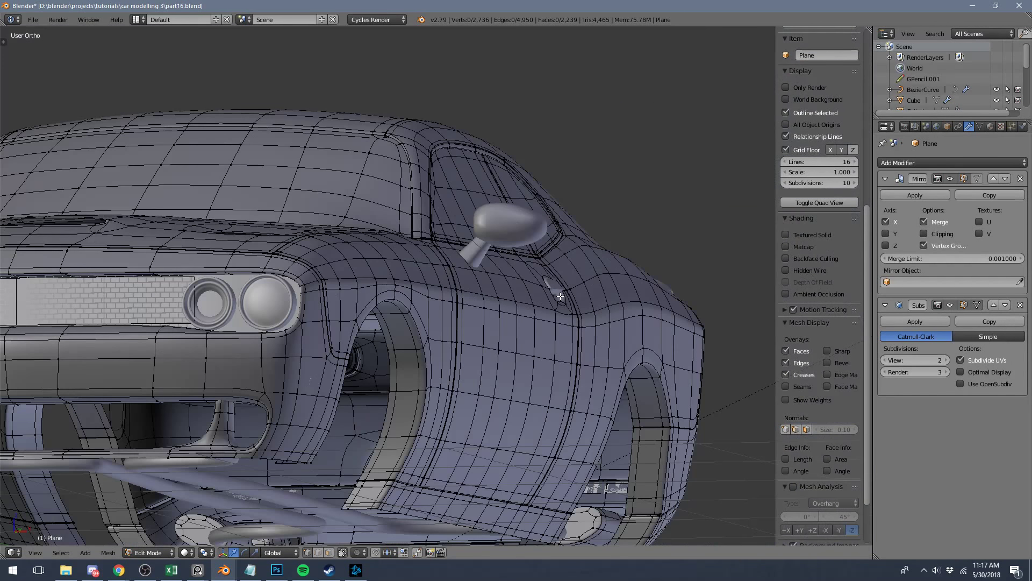
middle_click_drag(561, 296, 364, 271)
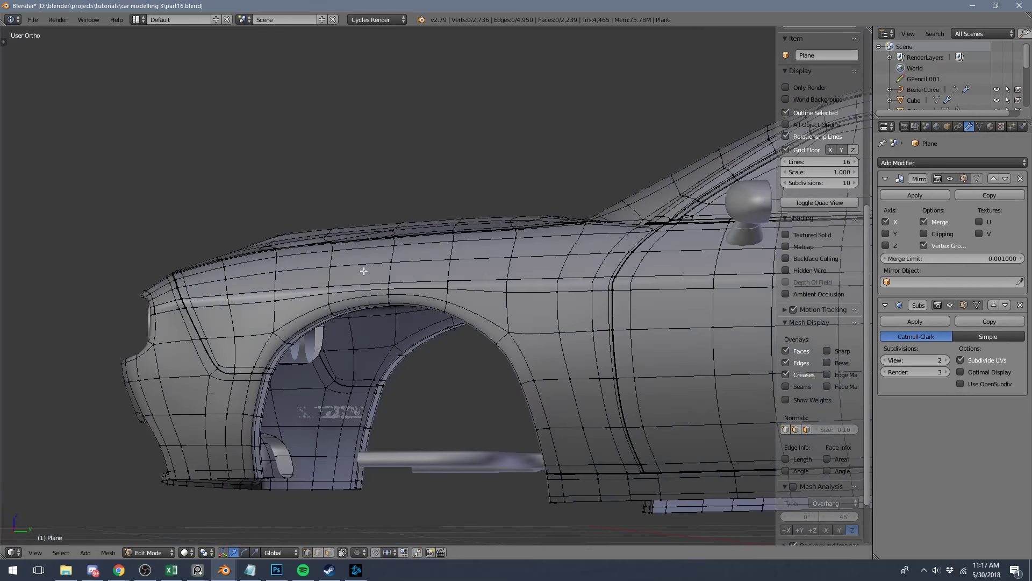
left_click(965, 305)
middle_click_drag(699, 326, 449, 313, "shift")
scroll(430, 307, "down", 3)
key("a")
key("a")
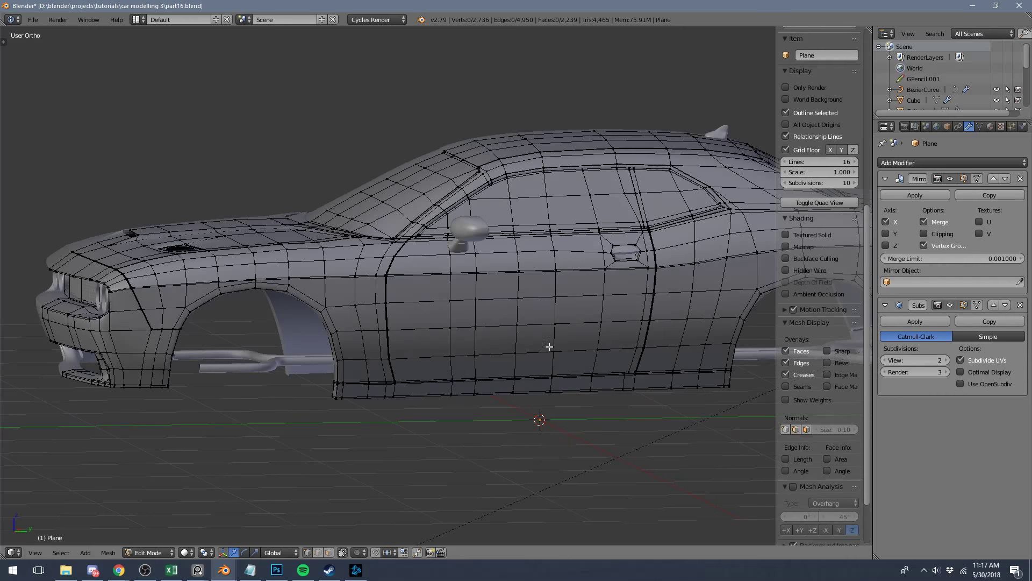
Inspect the hood and front fender reflections on the smoothed body with Matcap shading, and switch Matcap off.
scroll(783, 461, "down", 3)
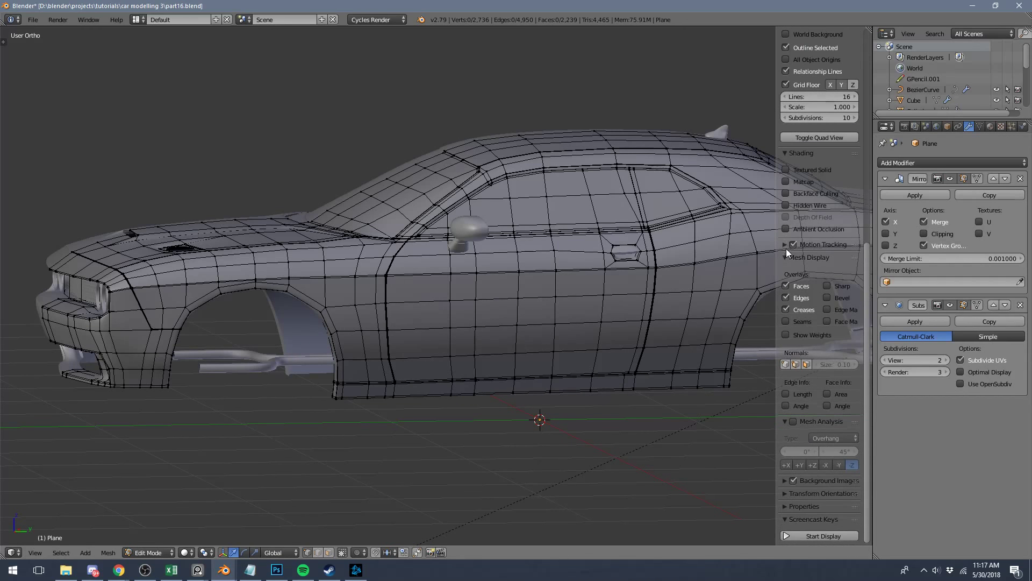
left_click(789, 185)
middle_click_drag(456, 222, 425, 263)
key("Tab")
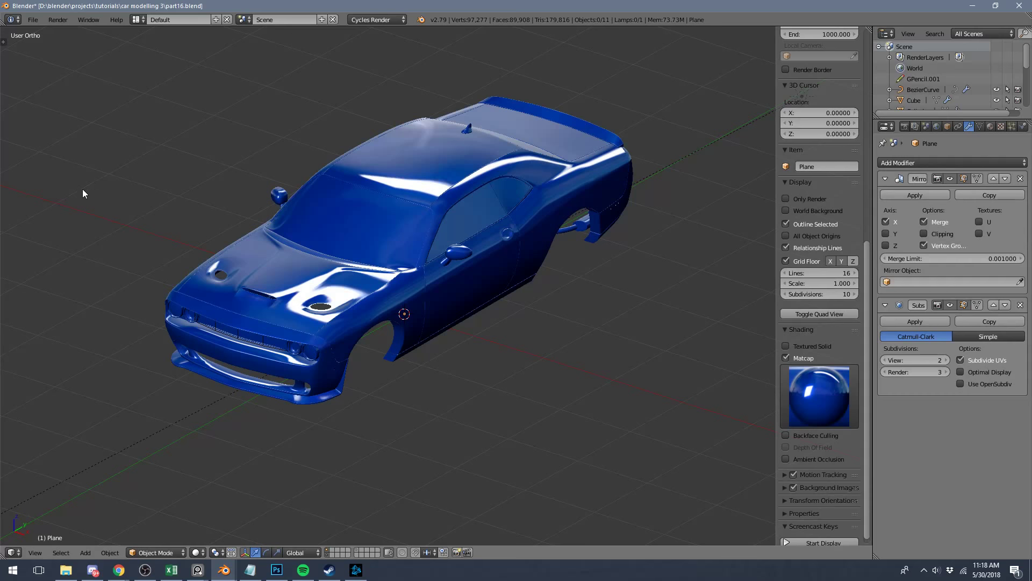
scroll(64, 190, "up", 5)
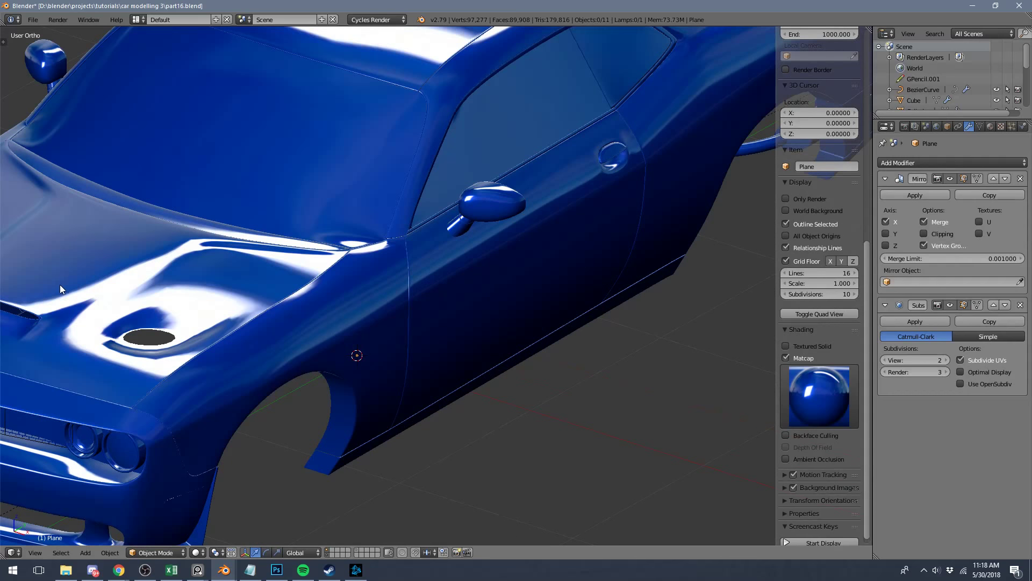
middle_click_drag(61, 283, 214, 281, "shift")
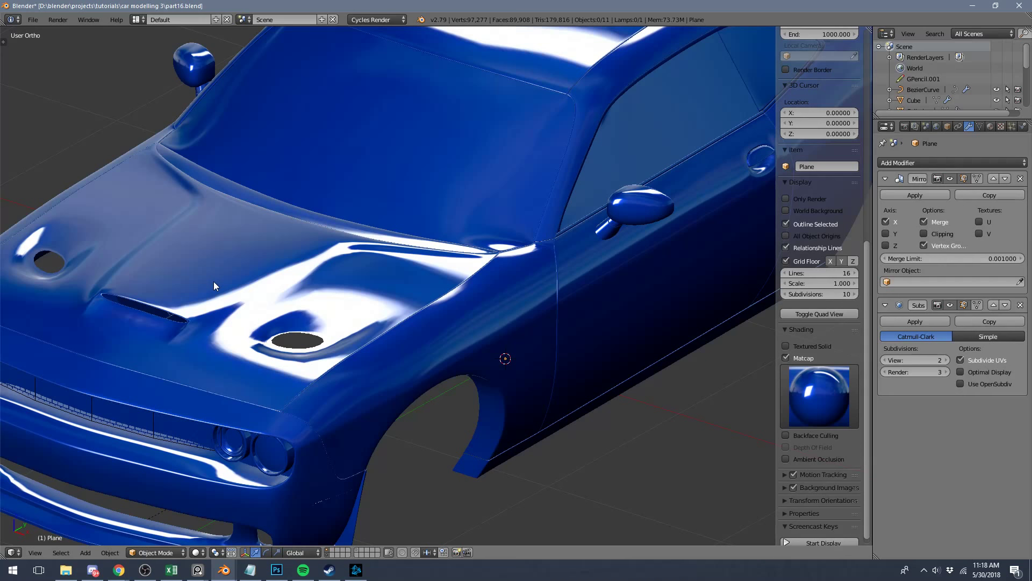
left_click(786, 358)
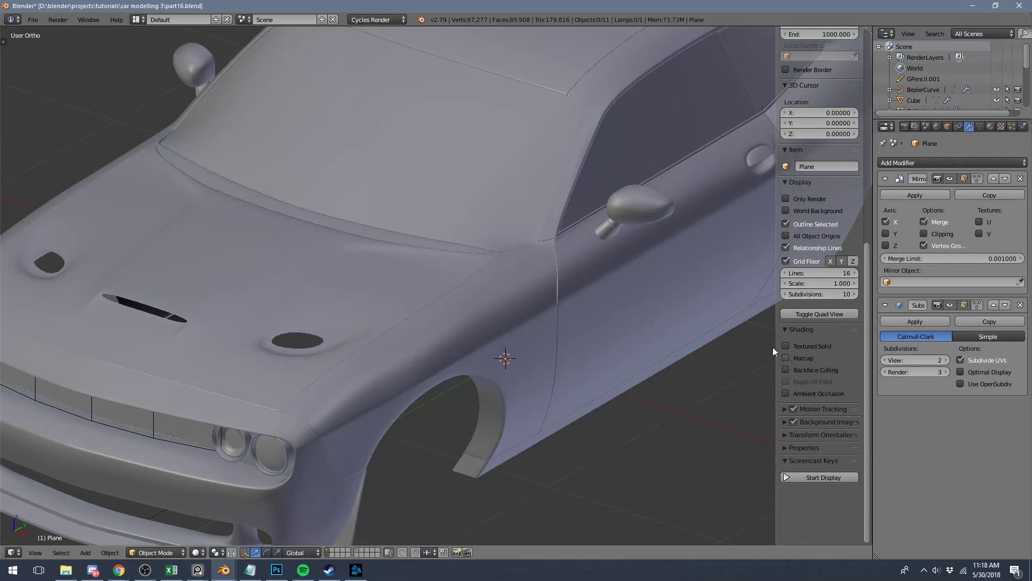
Compare the whole smoothed car body with the side blueprint.
key("KP_3")
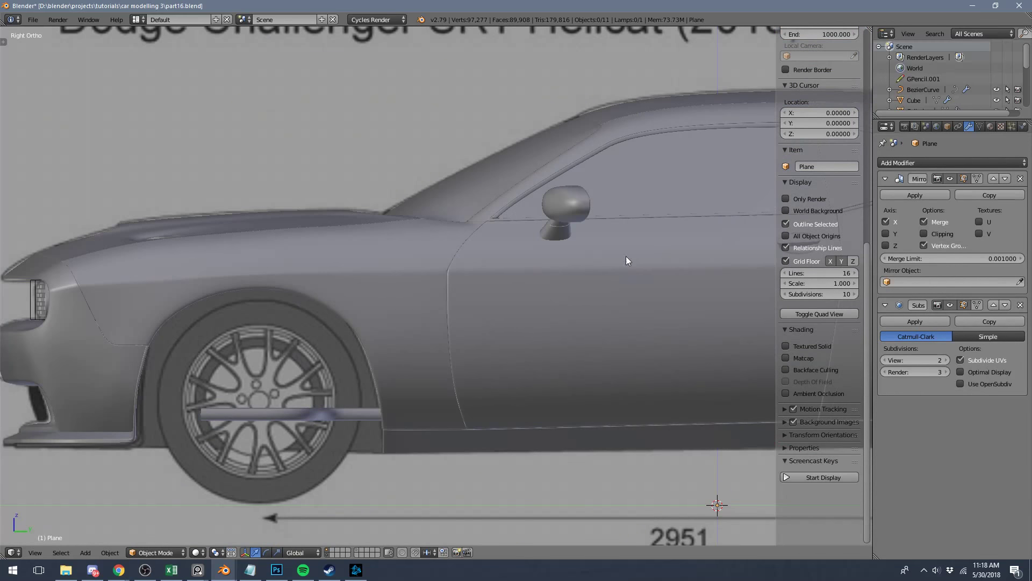
key("z")
key("z")
middle_click_drag(641, 252, 320, 263, "shift")
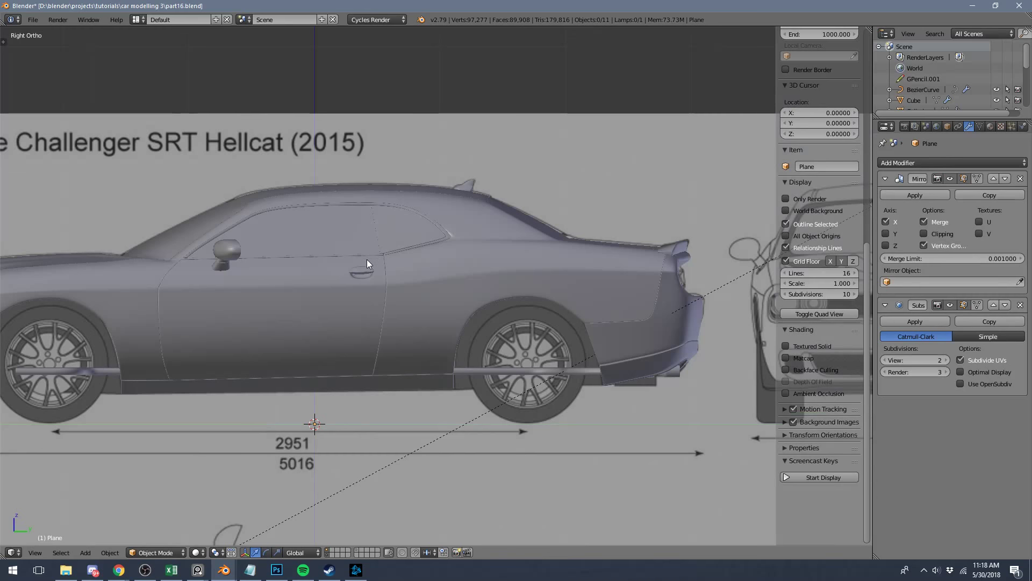
View Hellcat-Logo.jpg in Photos, and load it in Blender as a new background image for all views.
left_click(65, 570)
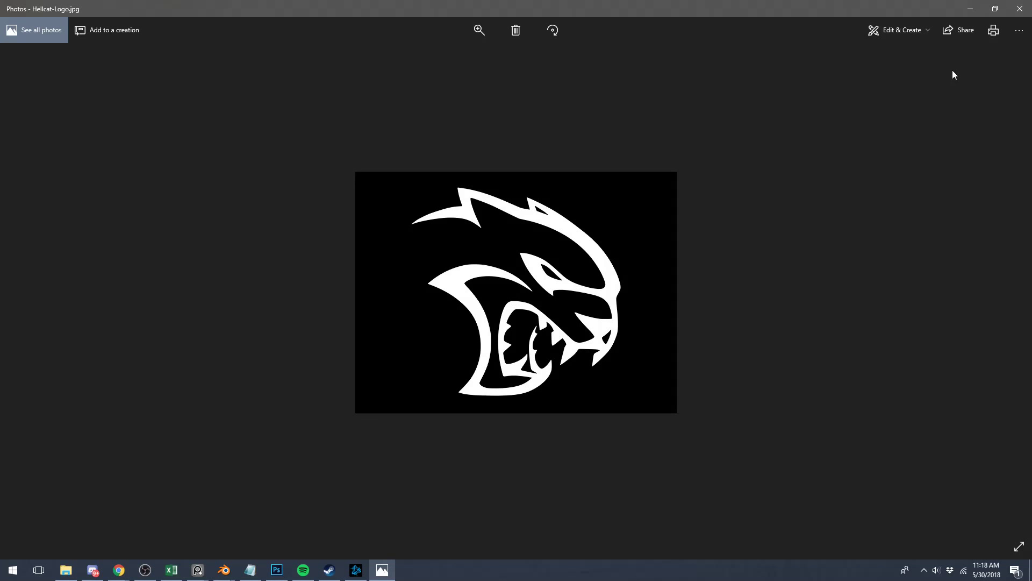
left_click(1025, 5)
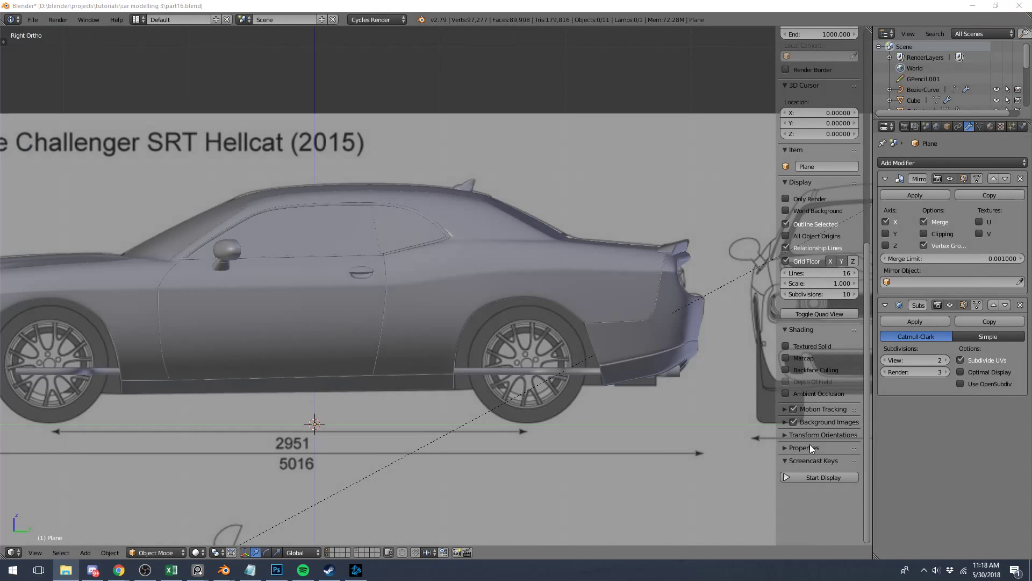
left_click(785, 422)
scroll(828, 377, "down", 4)
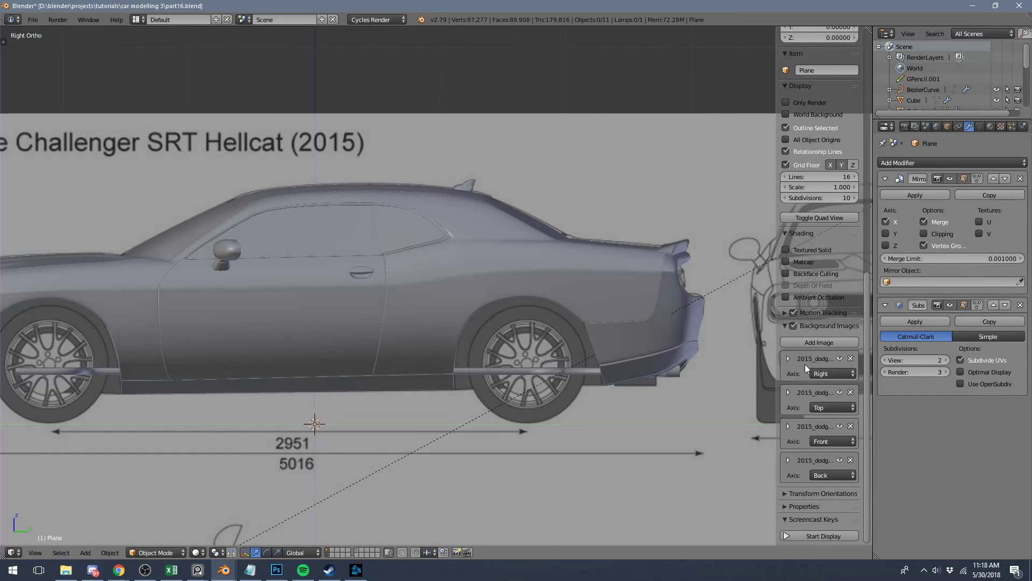
left_click(812, 344)
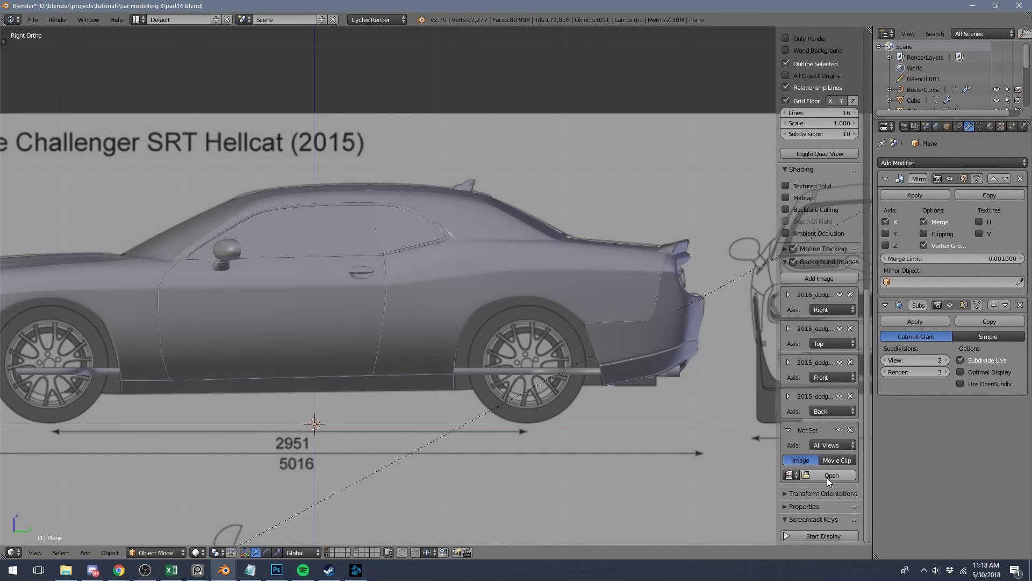
left_click(828, 476)
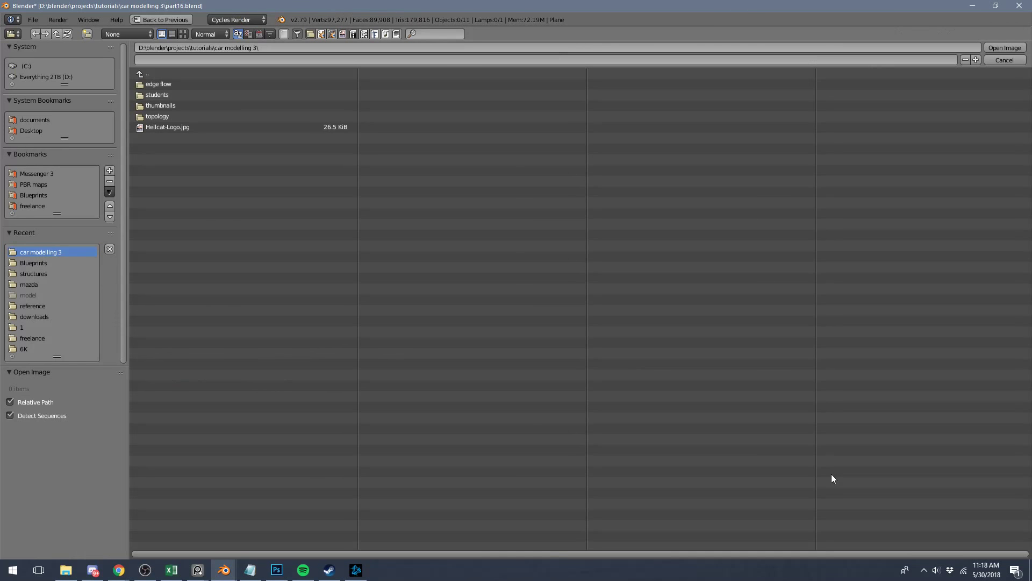
double_click(167, 128)
key("Home")
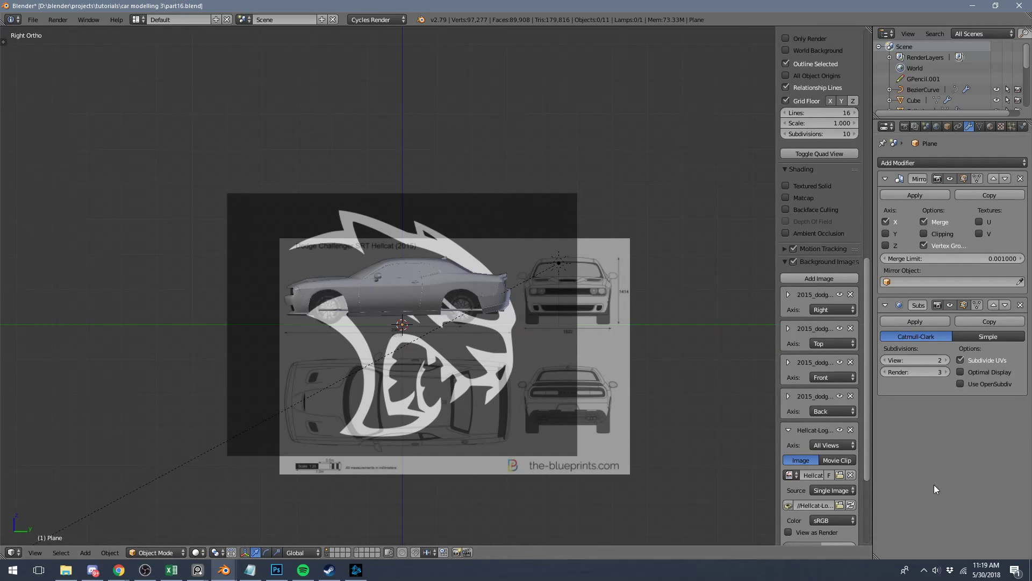
Hide the Right, Top and Front blueprint background images.
left_click(840, 295)
left_click(840, 328)
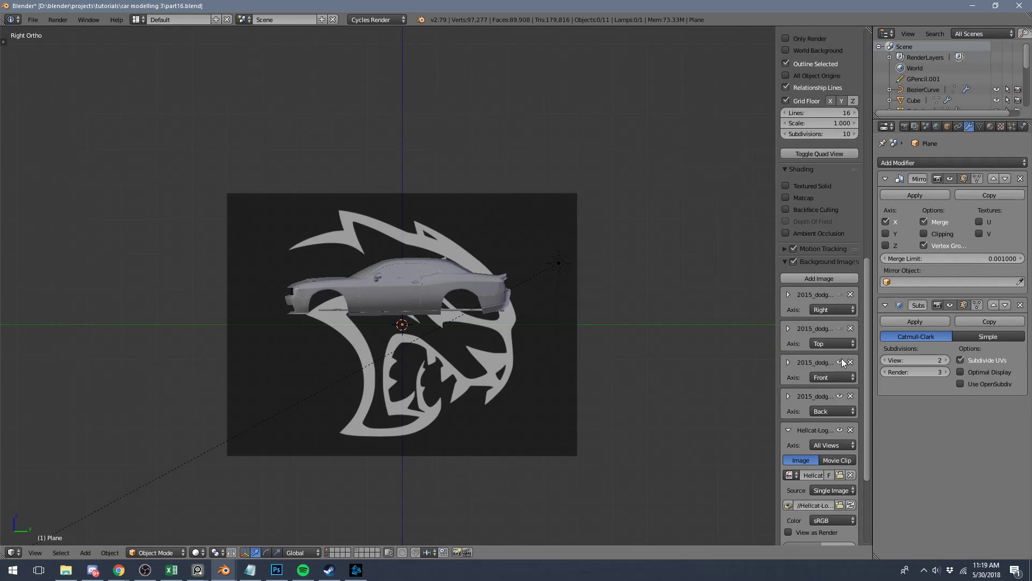
left_click(840, 362)
Switch to an empty layer with only the Hellcat logo background image shown in the side view.
left_click(841, 430)
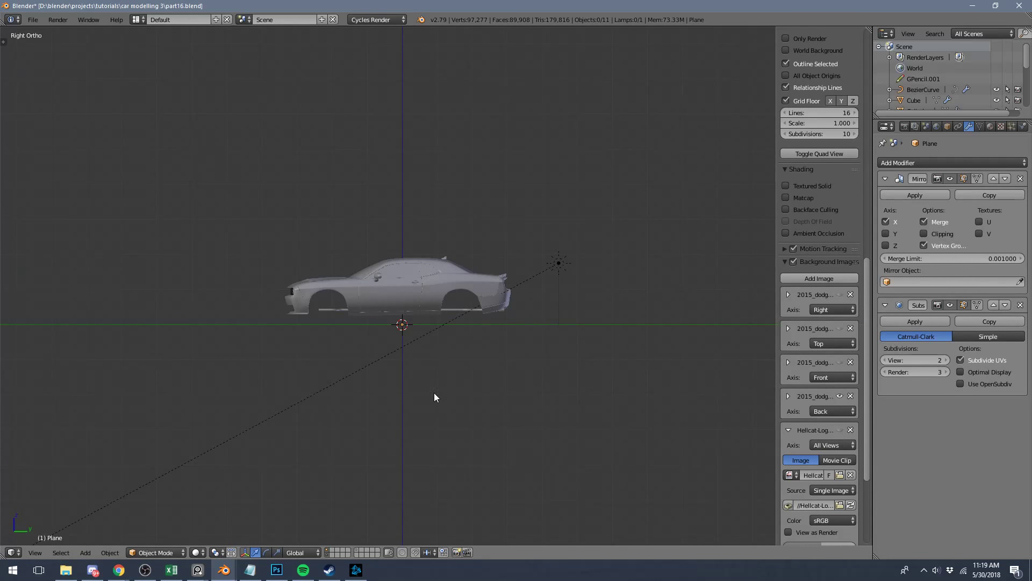
left_click(335, 554)
scroll(705, 417, "down", 6)
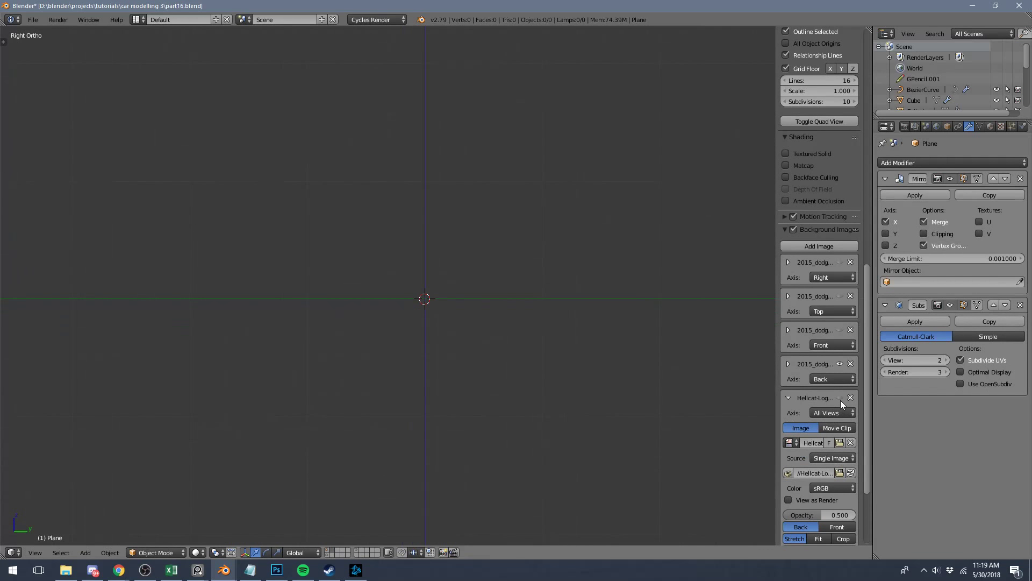
scroll(842, 418, "down", 5)
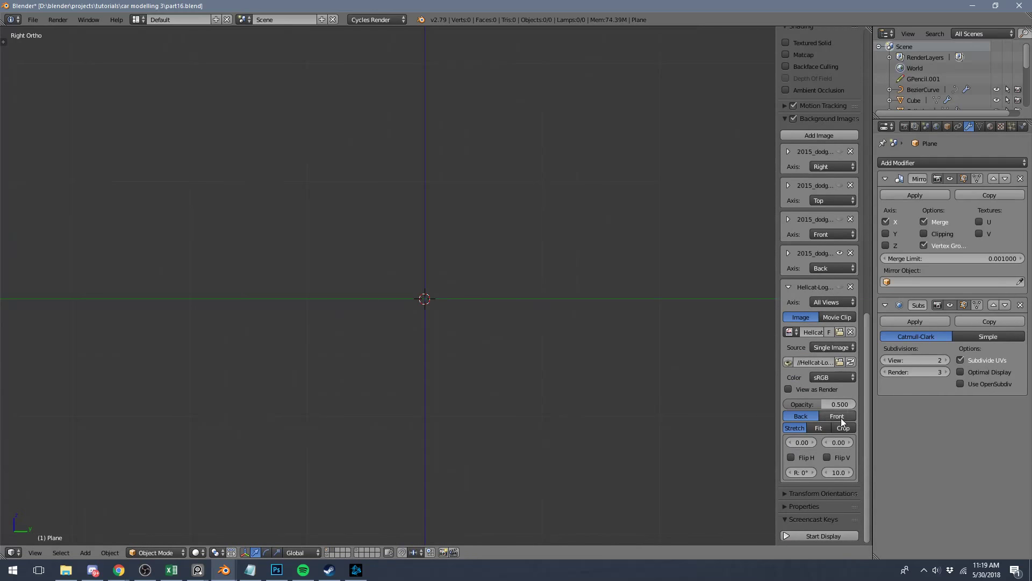
left_click(840, 286)
scroll(464, 340, "up", 4)
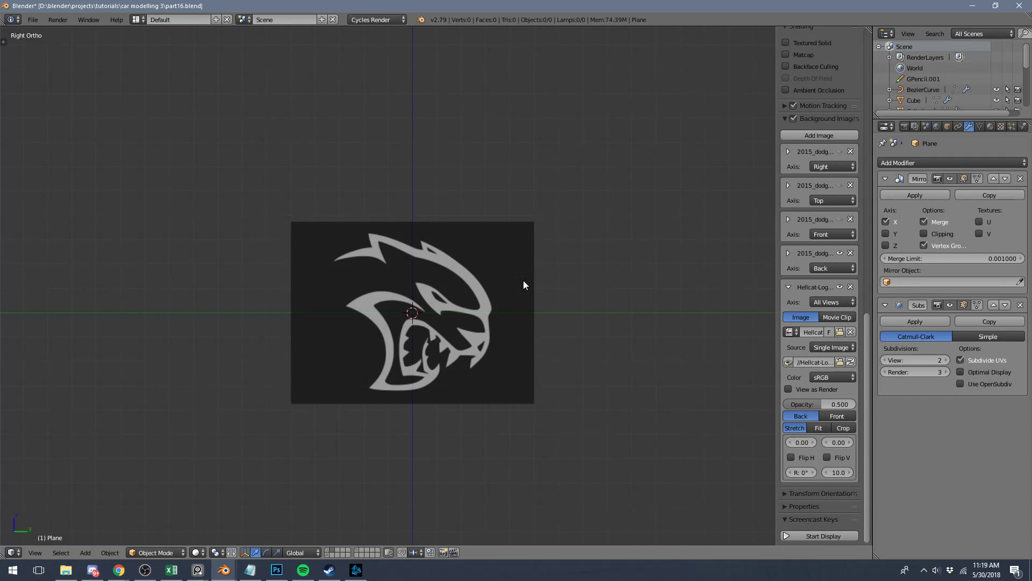
Add a plane aligned to the side view over the logo, and flip the Hellcat background image horizontally.
scroll(437, 290, "up", 3)
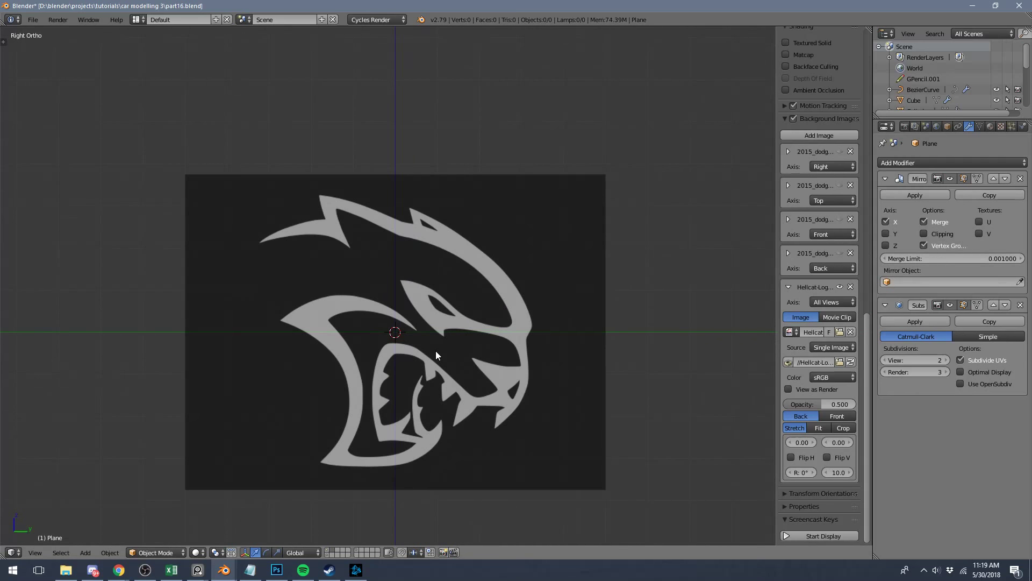
key("shift+a")
left_click(464, 353)
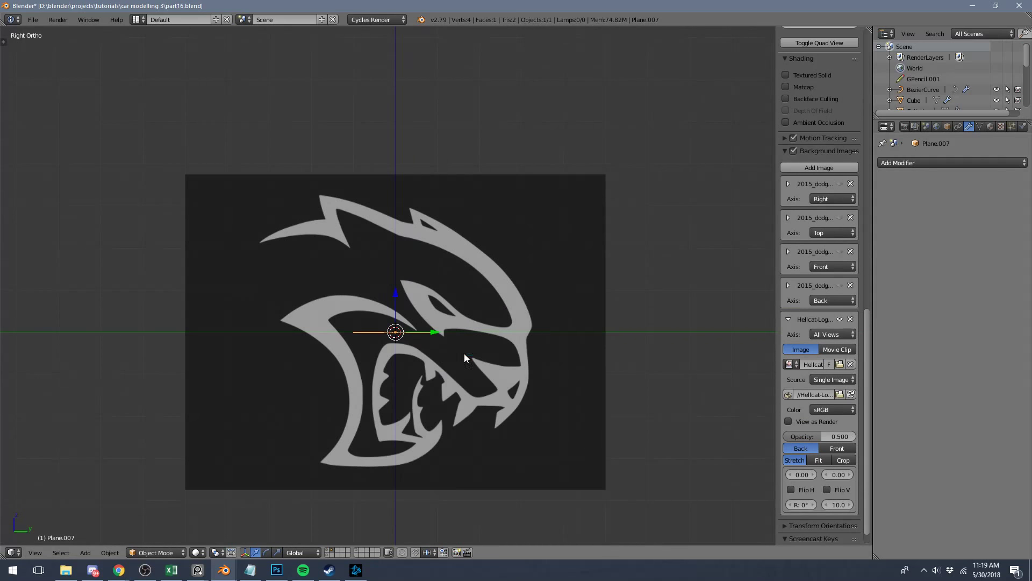
key("t")
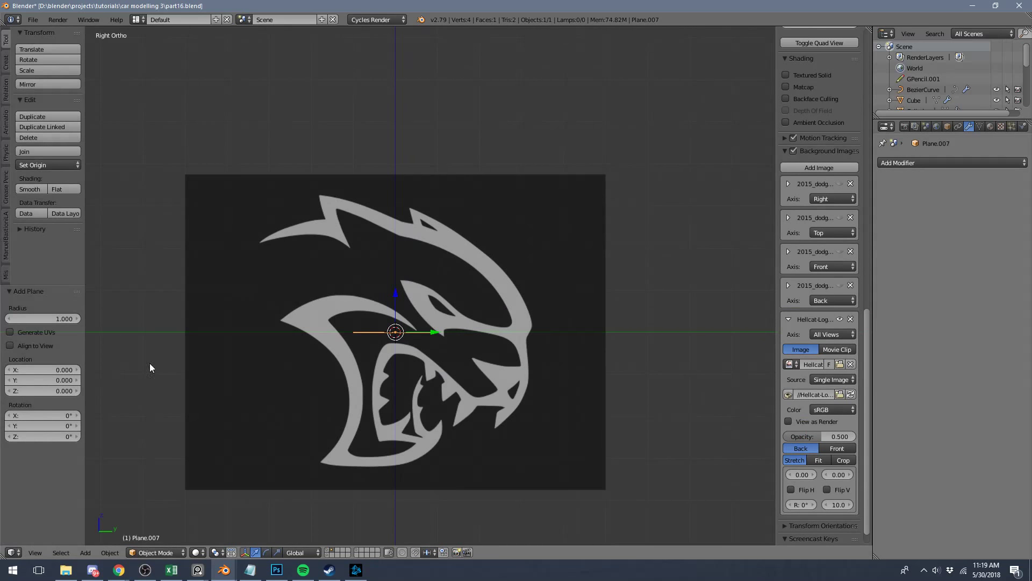
left_click(31, 342)
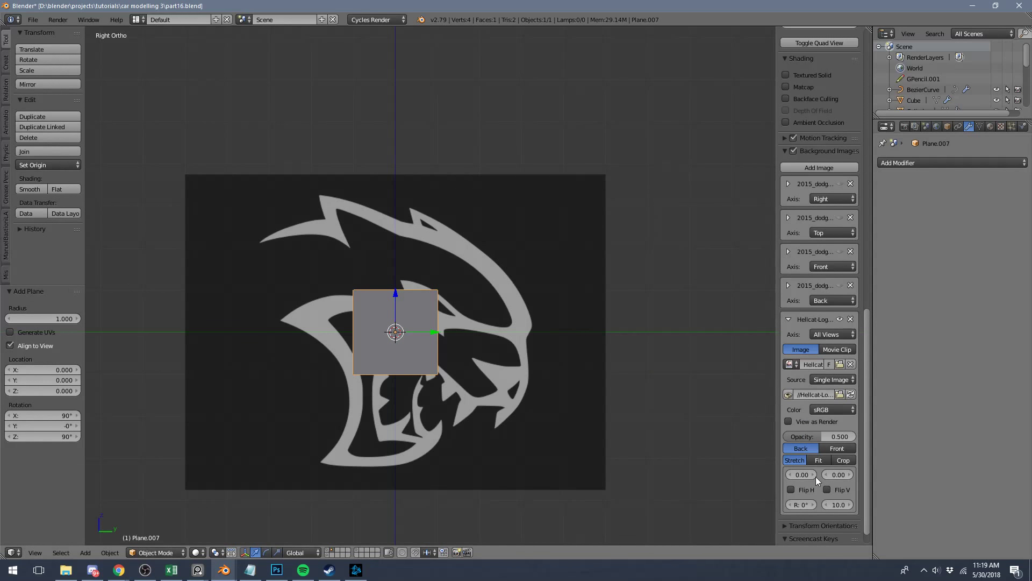
left_click(791, 490)
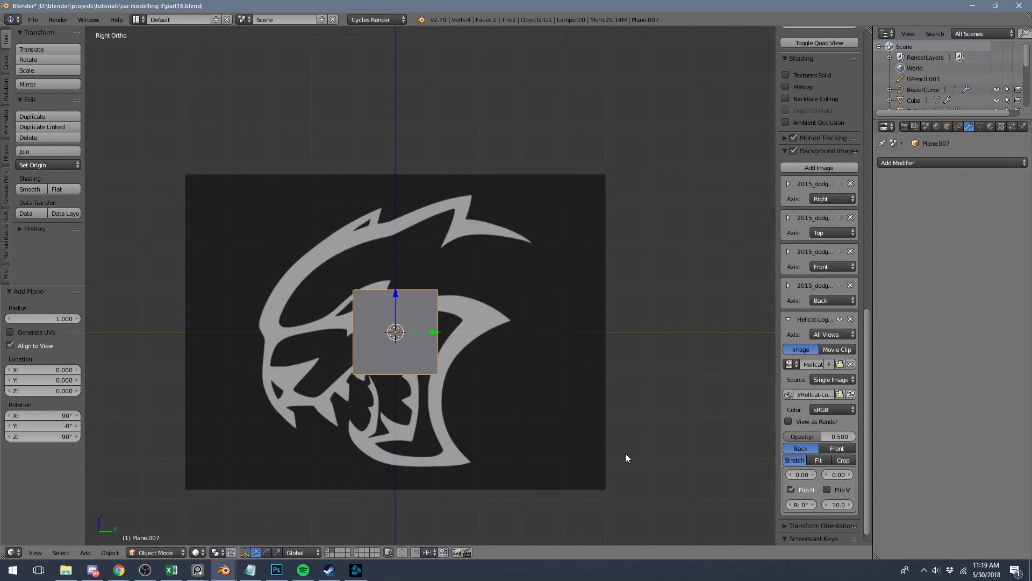
Move all of the plane's vertices about 0.92 along Y and 1.29 along Z, over the logo's upper curved horn.
key("Tab")
scroll(382, 346, "up", 4)
key("a")
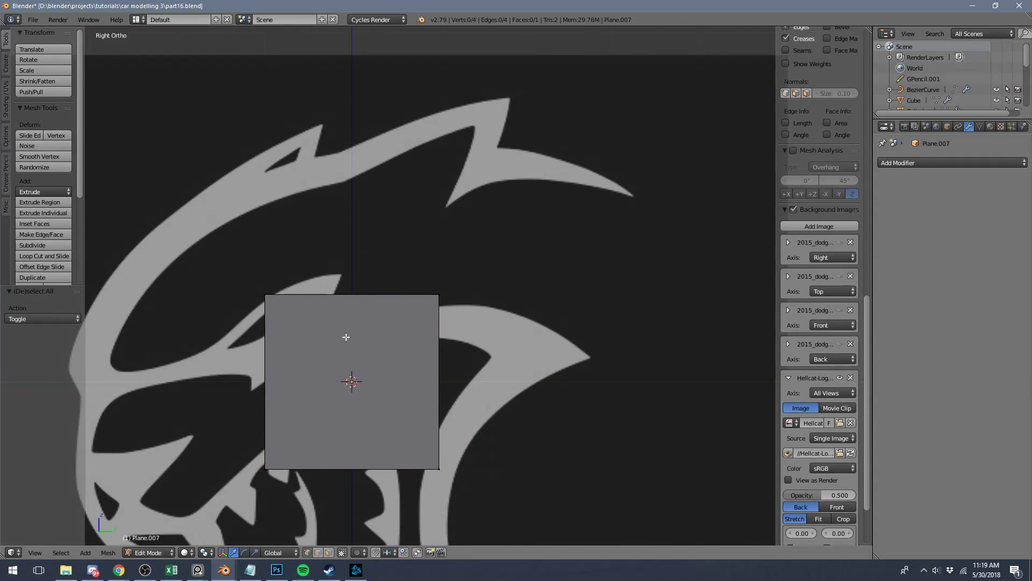
key("a")
middle_click_drag(403, 406, 435, 329, "shift")
key("g")
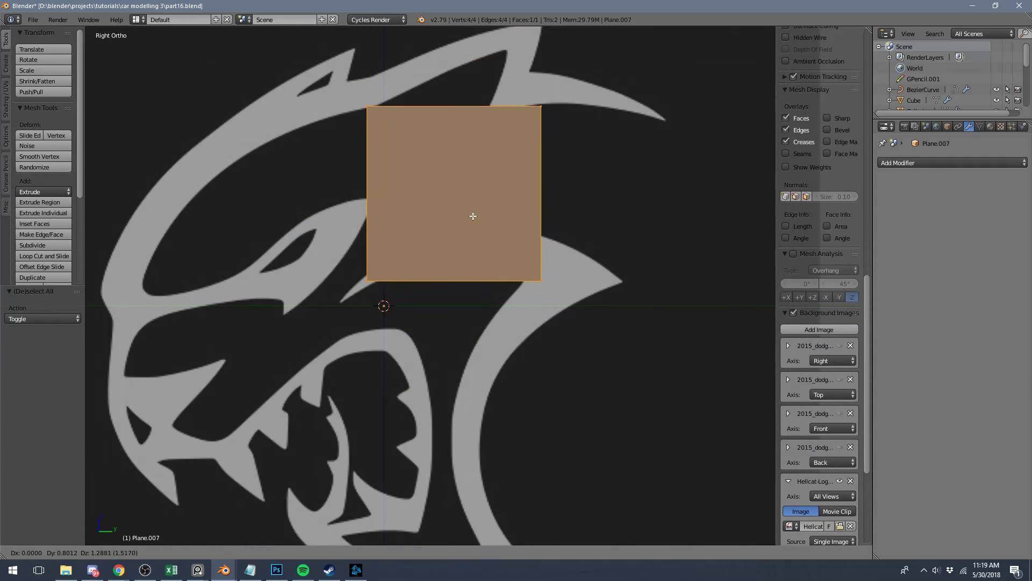
left_click(484, 214)
Fit the plane's corner vertices to the upper curved horn, from its narrow end near the eye to the inner bend.
right_click(404, 129)
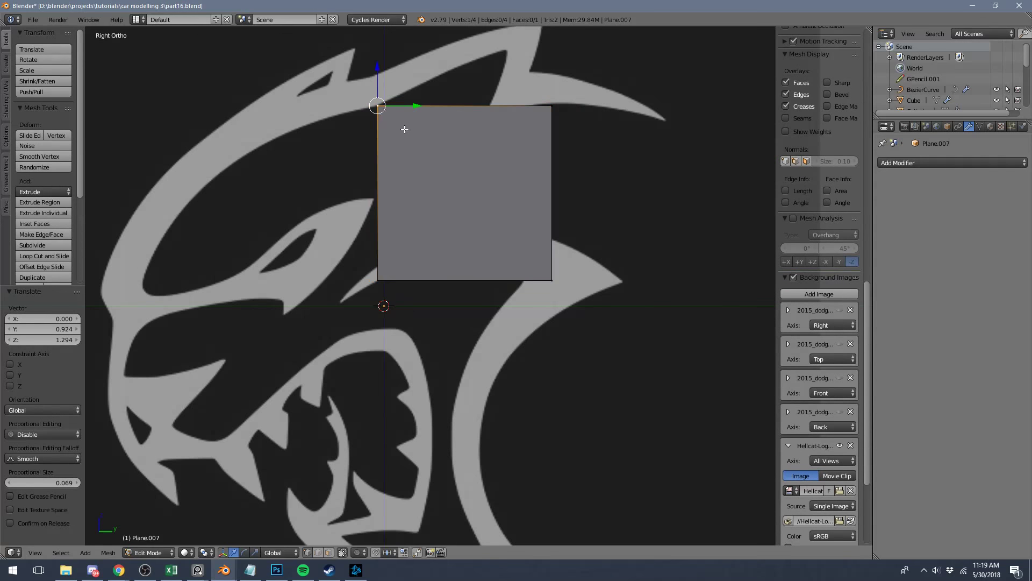
key("g")
left_click(402, 304)
right_click(552, 140)
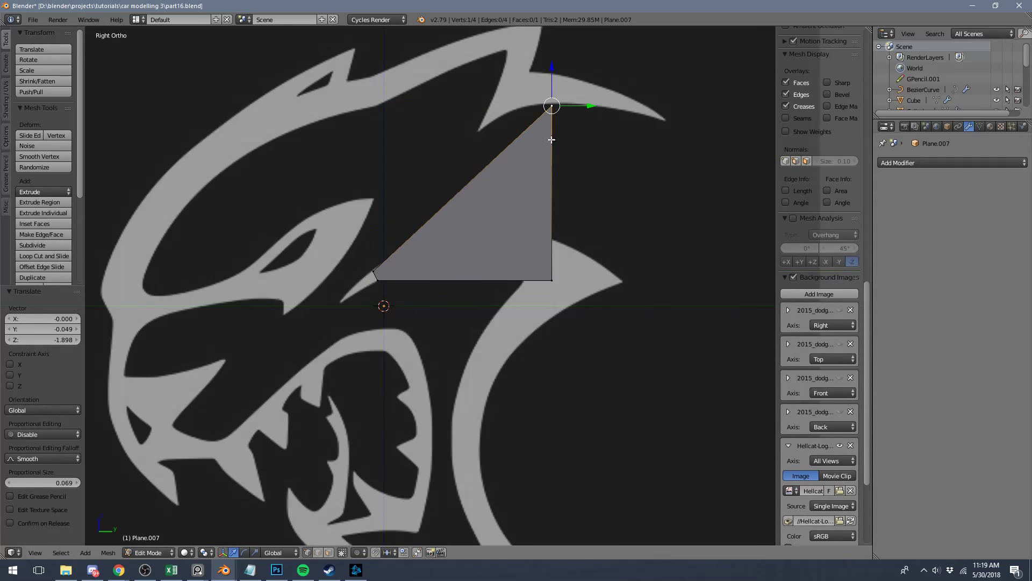
right_click(552, 280, "shift")
key("g")
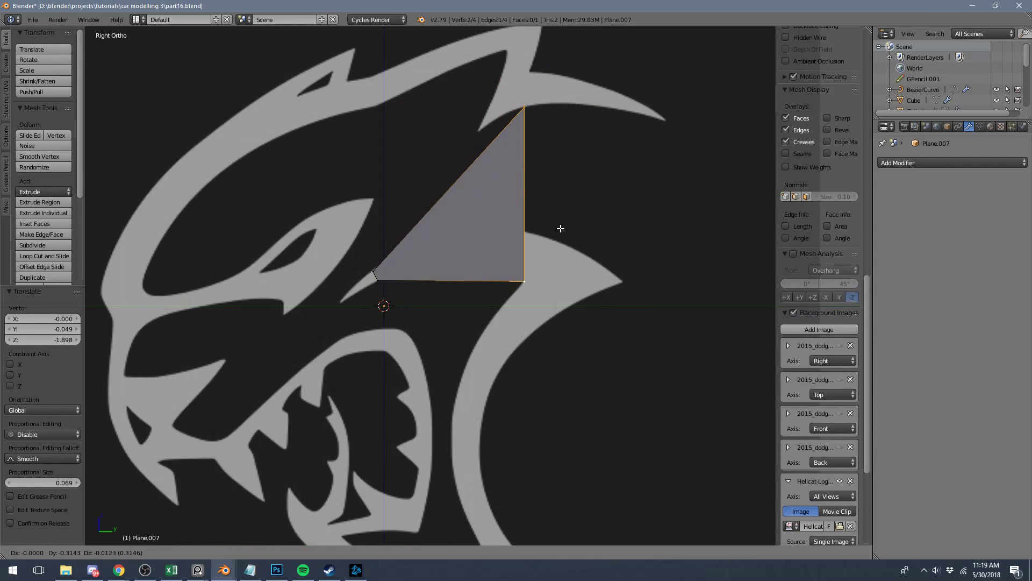
left_click(560, 228)
right_click(535, 112)
key("g")
left_click(545, 243)
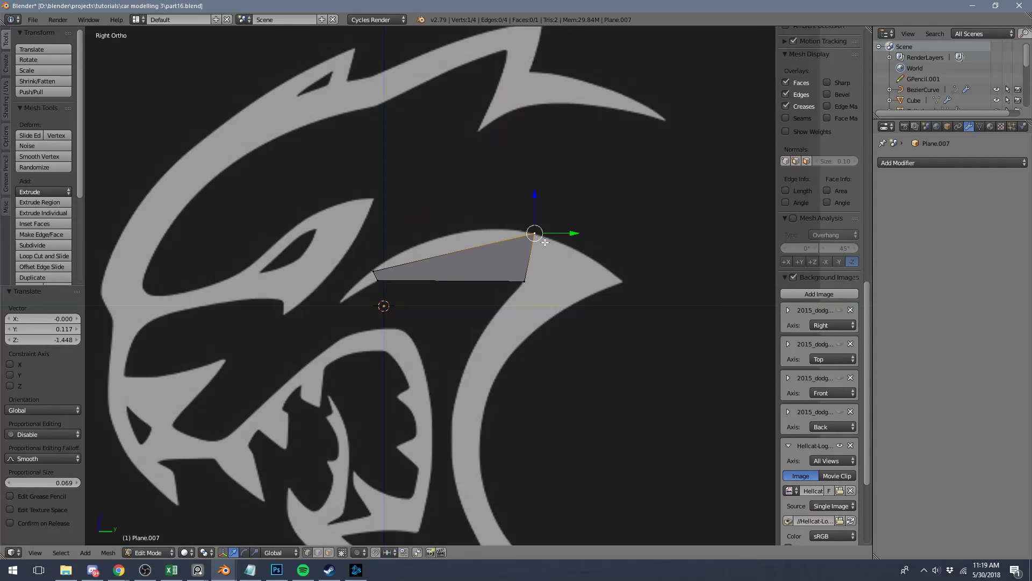
Add a loop cut across the middle of the horn face and fit its vertices to the logo outline in wireframe.
key("a")
key("ctrl+r")
left_click(472, 246)
right_click(472, 246)
key("g")
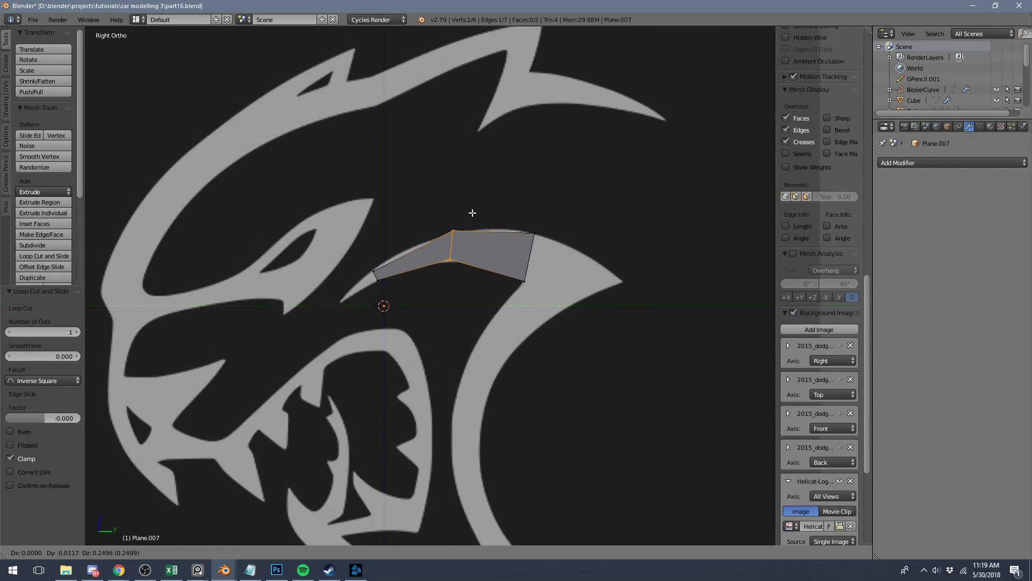
left_click(463, 246)
right_click(454, 233)
key("z")
key("g")
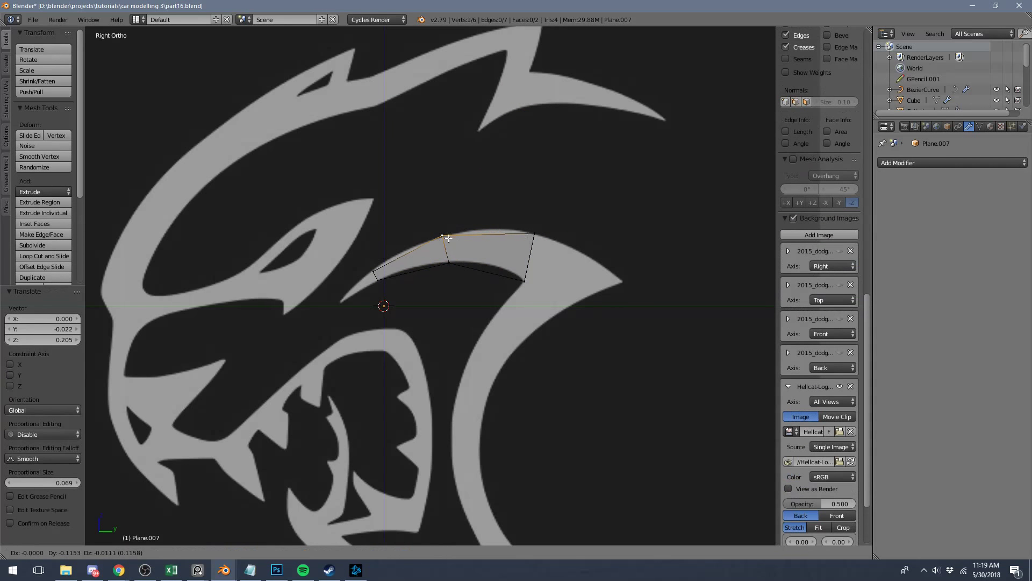
left_click(448, 237)
Add a loop cut in the narrow section of the horn nearest the eye and move it onto the curve.
key("a")
key("ctrl+r")
left_click(417, 251)
right_click(417, 251)
key("g")
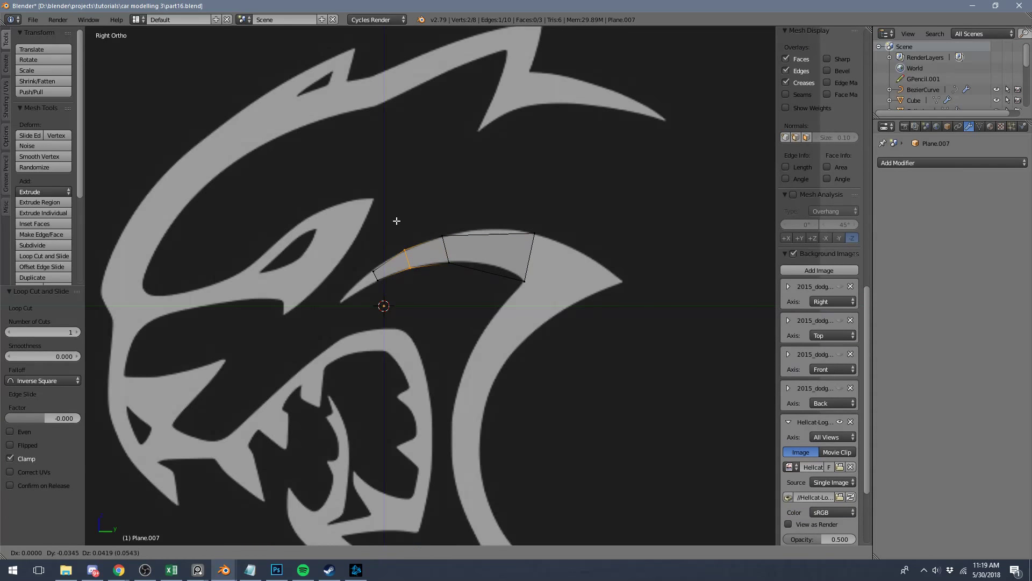
left_click(397, 220)
Add a loop cut in the wide section of the horn, move it onto the curve and slide its upper vertex along the edge.
key("a")
key("ctrl+r")
left_click(509, 249)
right_click(509, 249)
key("g")
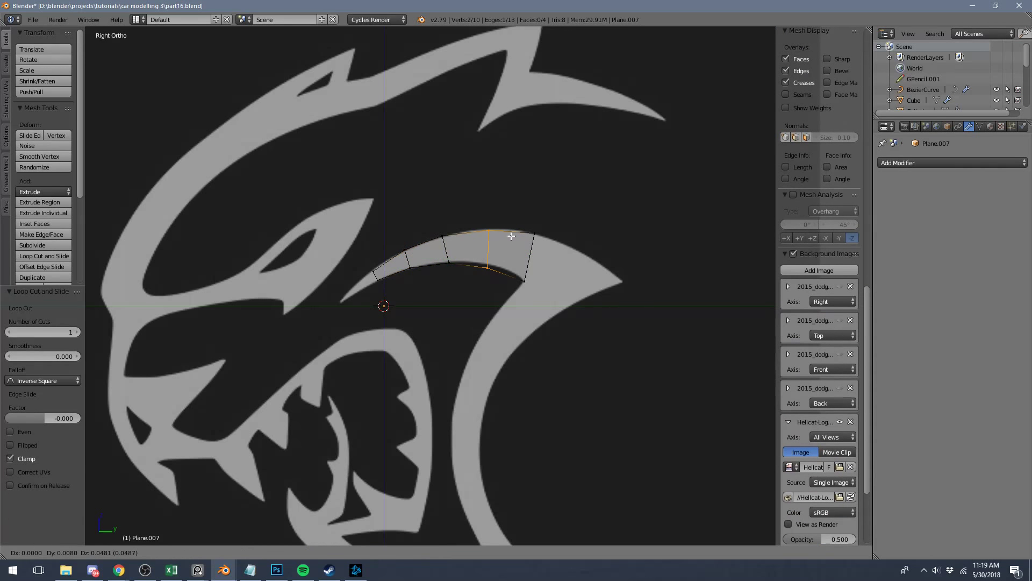
left_click(534, 202)
right_click(492, 228)
scroll(820, 322, "down", 2)
key("g")
key("g")
left_click(494, 231)
Extrude the horn's wide end edge down to the outer outline and move its upper vertex to the pointed rear tip.
right_click(534, 233)
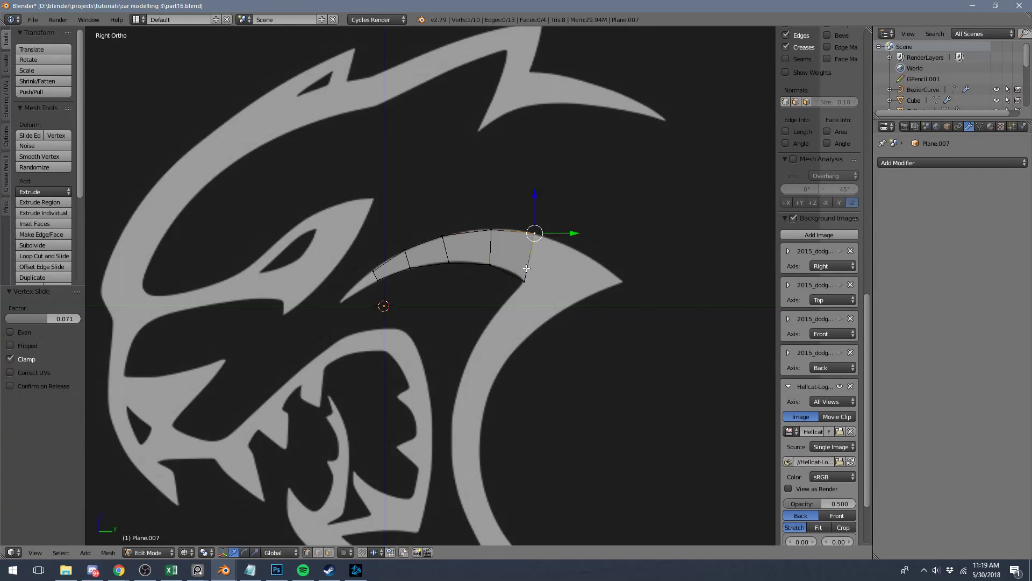
right_click(526, 276, "shift")
middle_click_drag(556, 323, 516, 291, "shift")
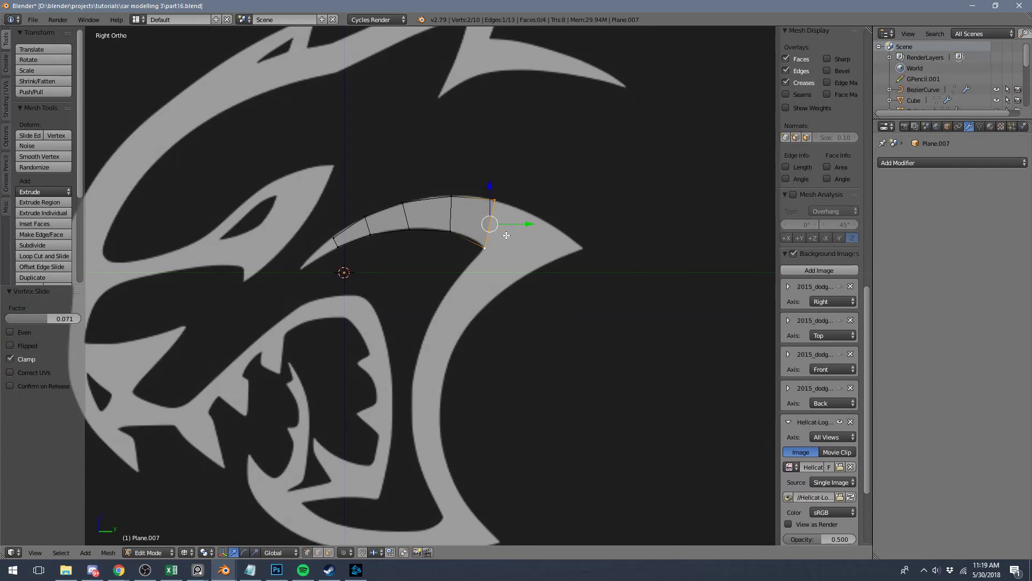
key("e")
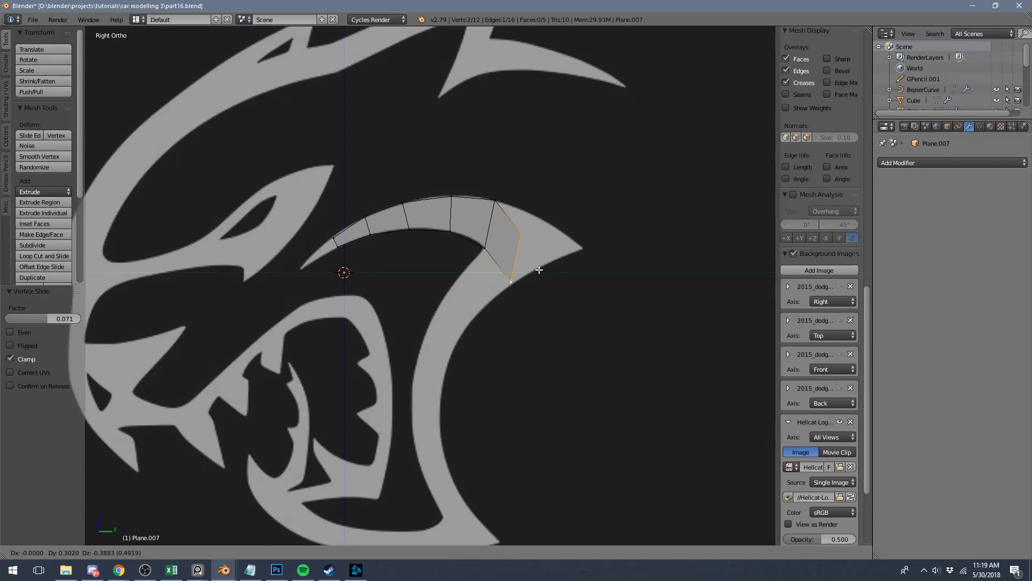
left_click(539, 270)
right_click(521, 232)
key("g")
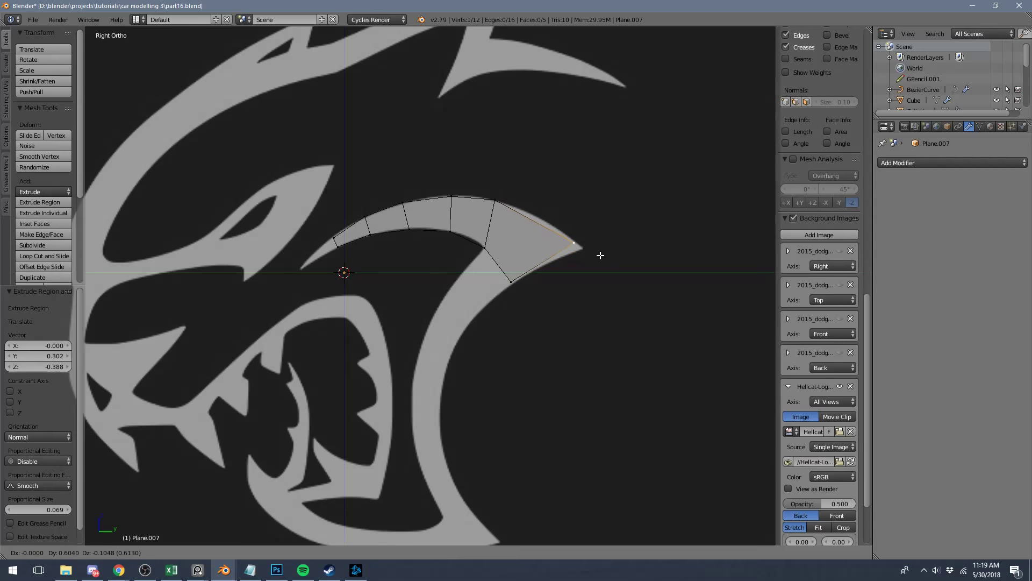
left_click(604, 257)
key("a")
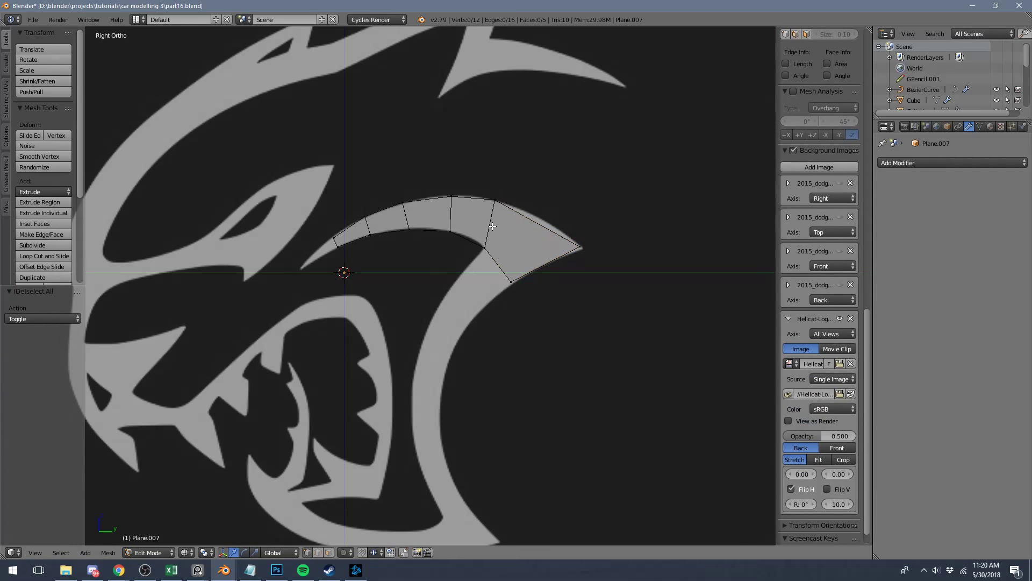
Extrude the lower edge below the pointed tip down to the middle of the logo's long curved jaw band.
key("ctrl+r")
right_click(496, 234)
right_click(492, 247)
right_click(510, 273)
right_click(512, 276, "shift")
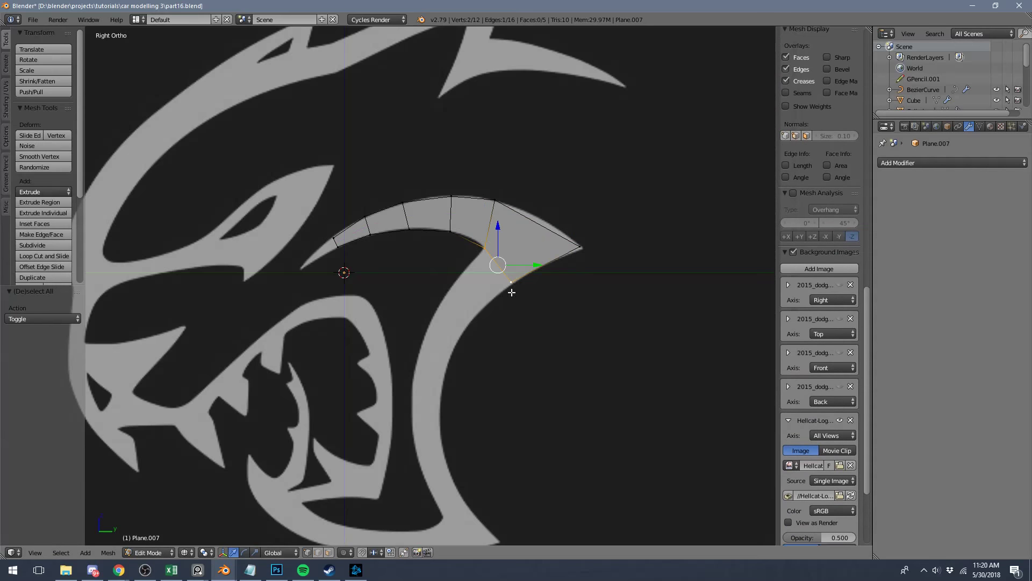
middle_click_drag(504, 298, 521, 253, "shift")
key("e")
left_click(440, 370)
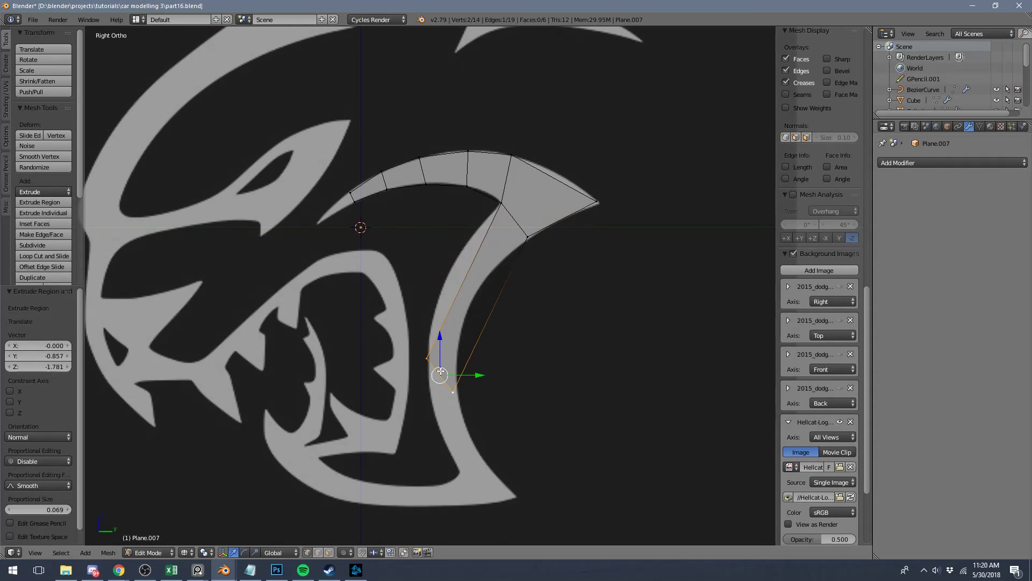
Place the extruded edge's two vertices on the inner and outer outlines of the jaw band.
right_click(429, 358)
key("g")
left_click(433, 362)
right_click(453, 391)
key("g")
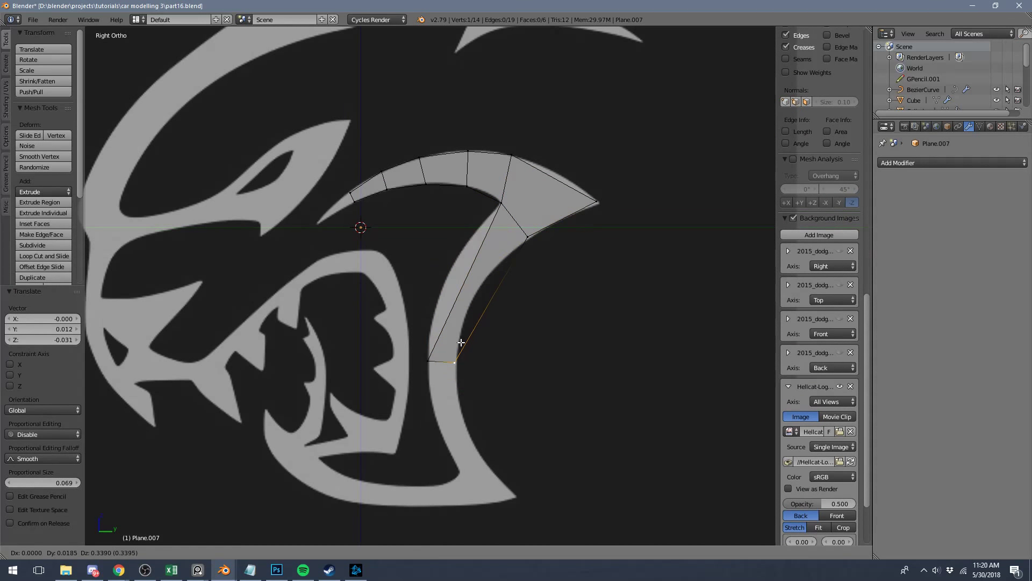
left_click(466, 328)
Add a loop cut halfway along the new jaw band face and move it onto the curved outline.
key("a")
key("ctrl+r")
left_click(459, 296)
right_click(460, 295)
key("g")
left_click(254, 307)
Add a loop cut in the upper half of the jaw band and shift it to follow the curve.
key("ctrl+r")
left_click(491, 237)
right_click(491, 236)
key("g")
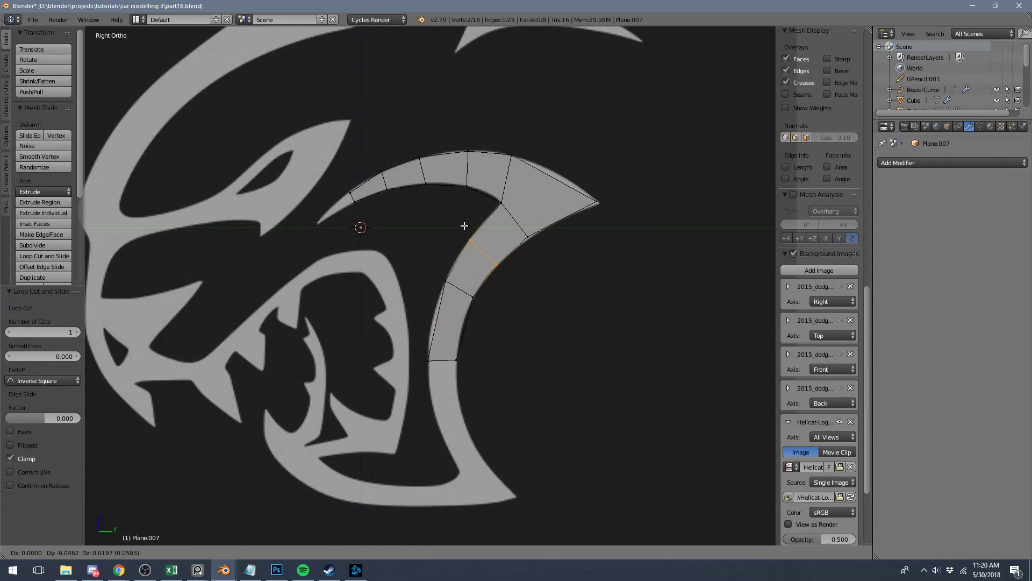
left_click(451, 244)
Add a loop cut in the lower half of the jaw band and align it with the logo's curve.
key("a")
key("ctrl+r")
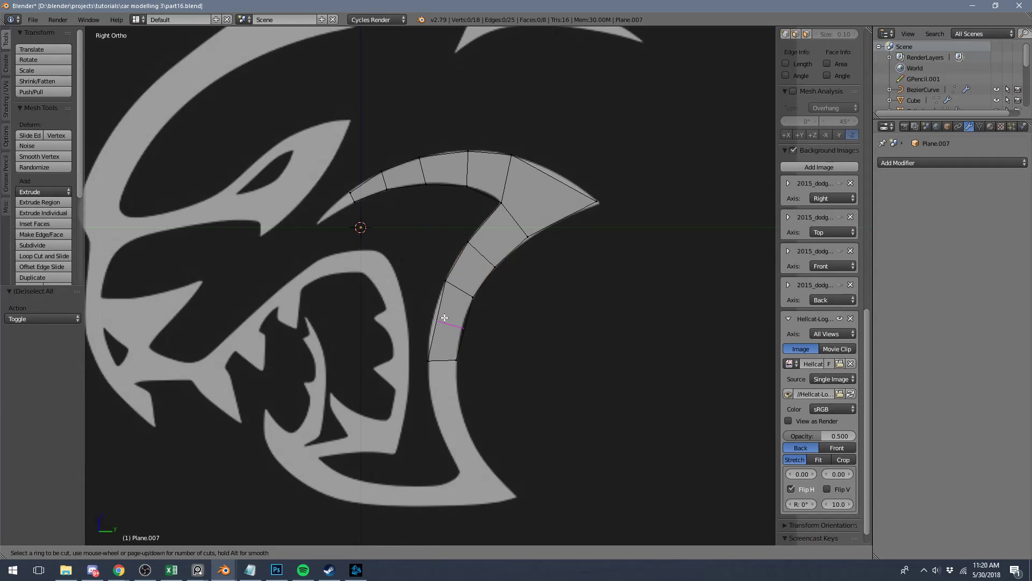
left_click(445, 318)
right_click(445, 318)
key("g")
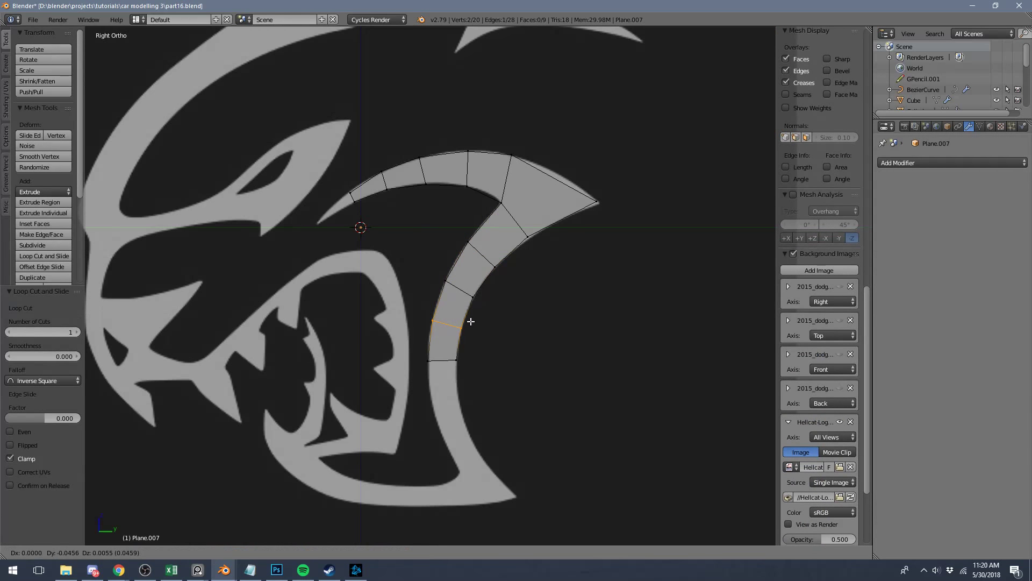
left_click(471, 321)
key("a")
scroll(471, 323, "down", 5)
scroll(472, 325, "up", 4)
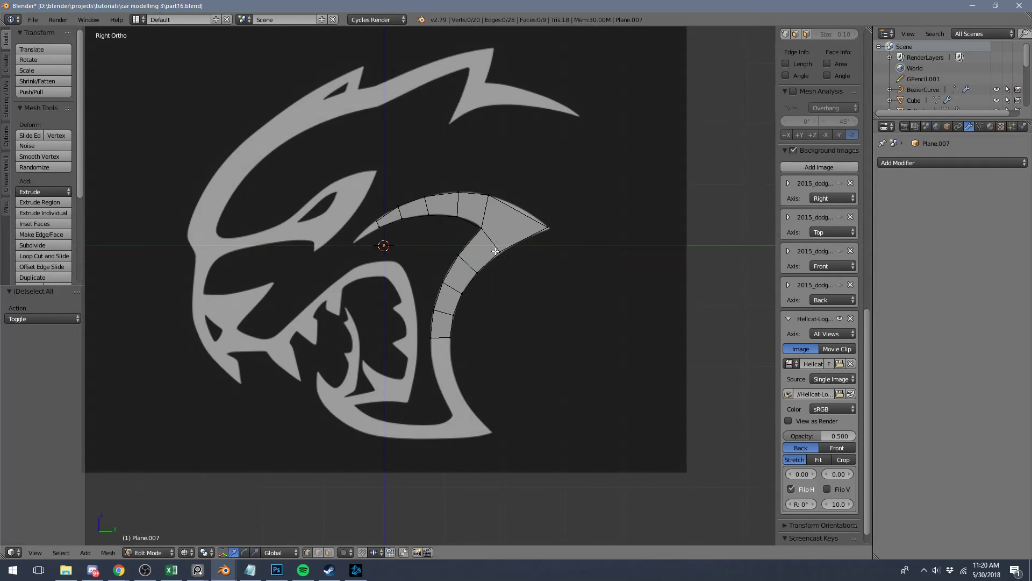
key("Tab")
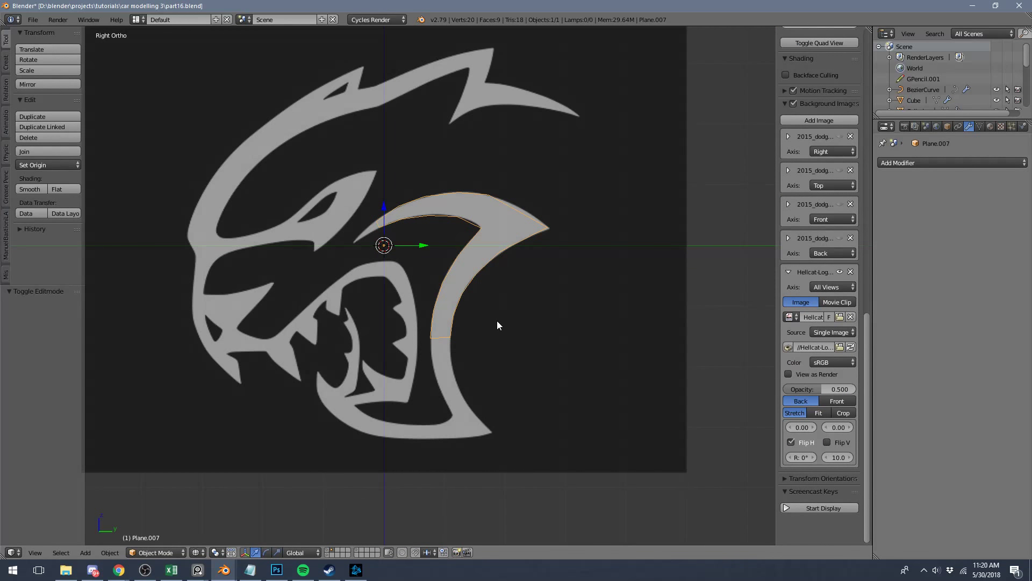
key("Tab")
key("a")
key("a")
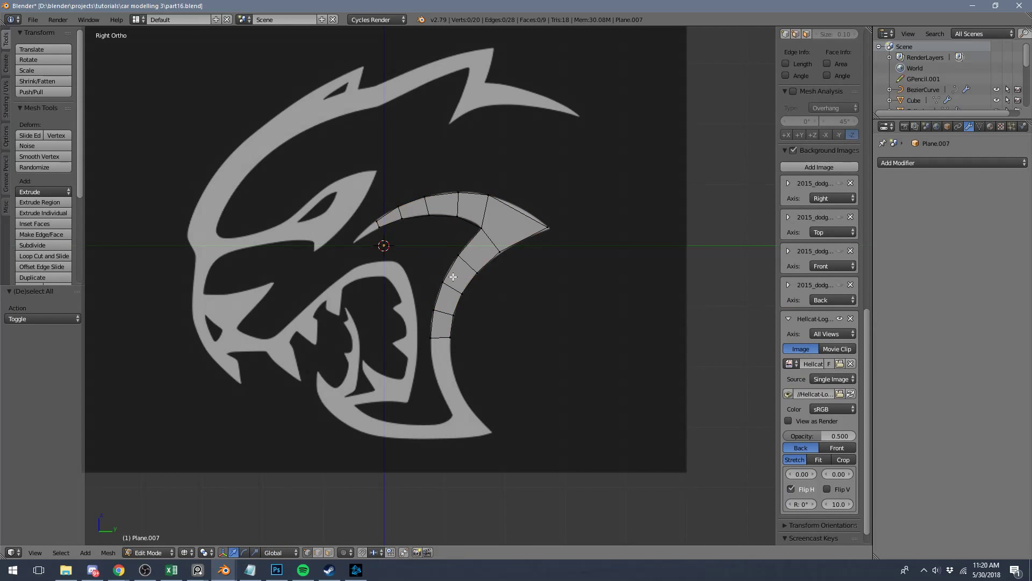
Extrude the horn's narrow end to the tip near the eye, and slide the upper vertex to form a sharp point.
scroll(453, 277, "up", 4)
right_click(301, 139)
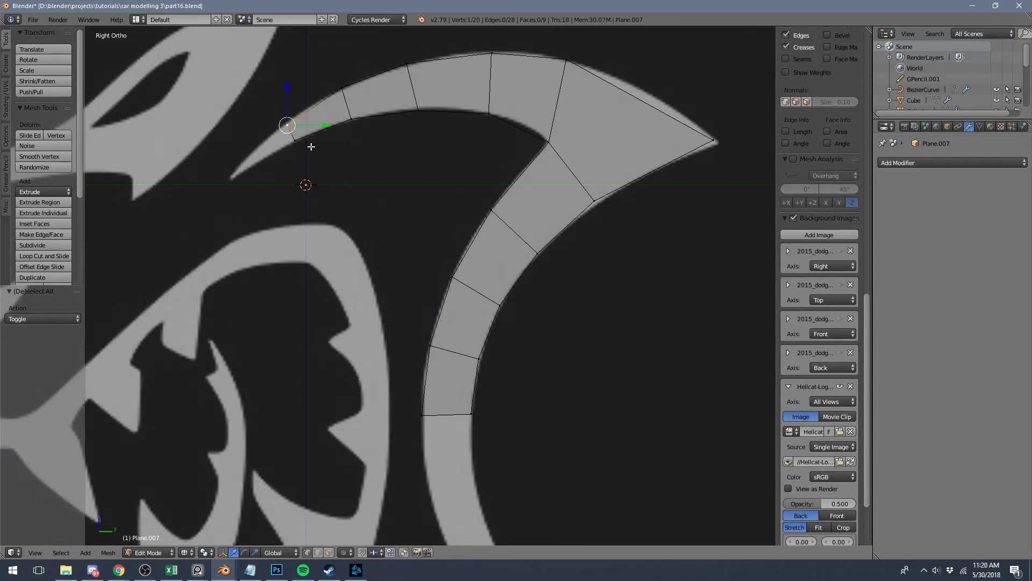
key("e")
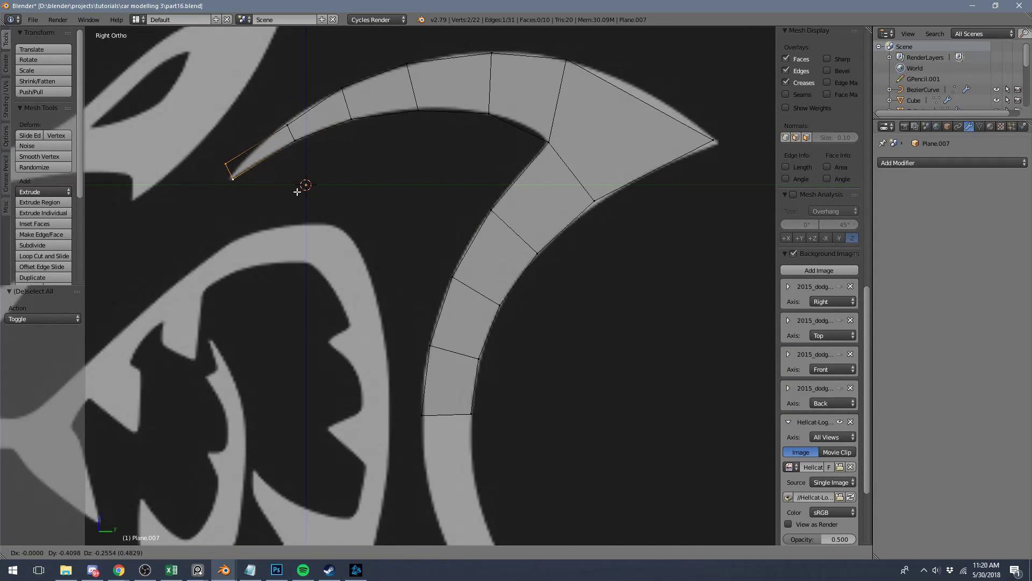
left_click(298, 192)
right_click(228, 162)
key("g")
key("g")
left_click(240, 173)
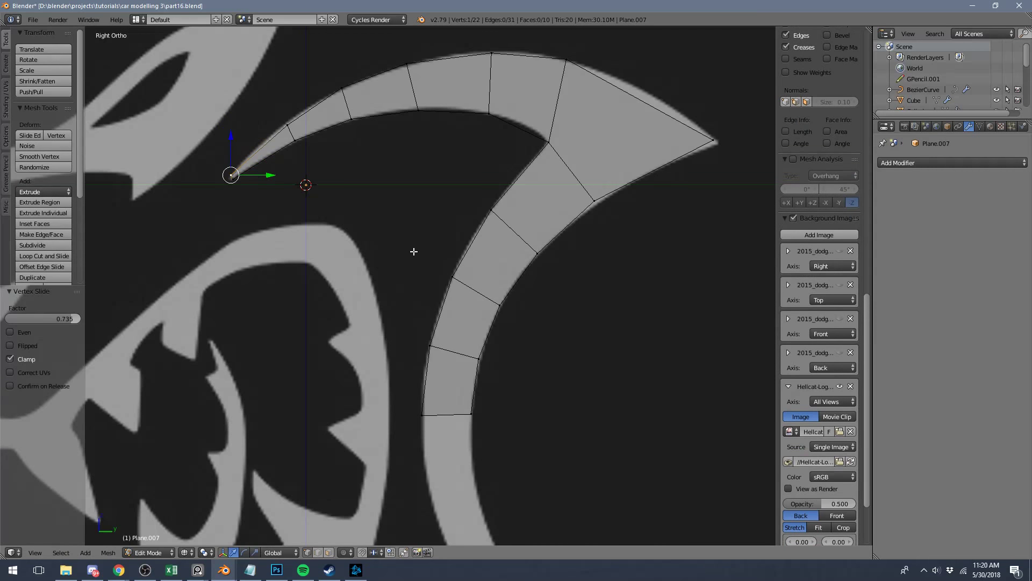
key("Tab")
scroll(414, 251, "down", 5)
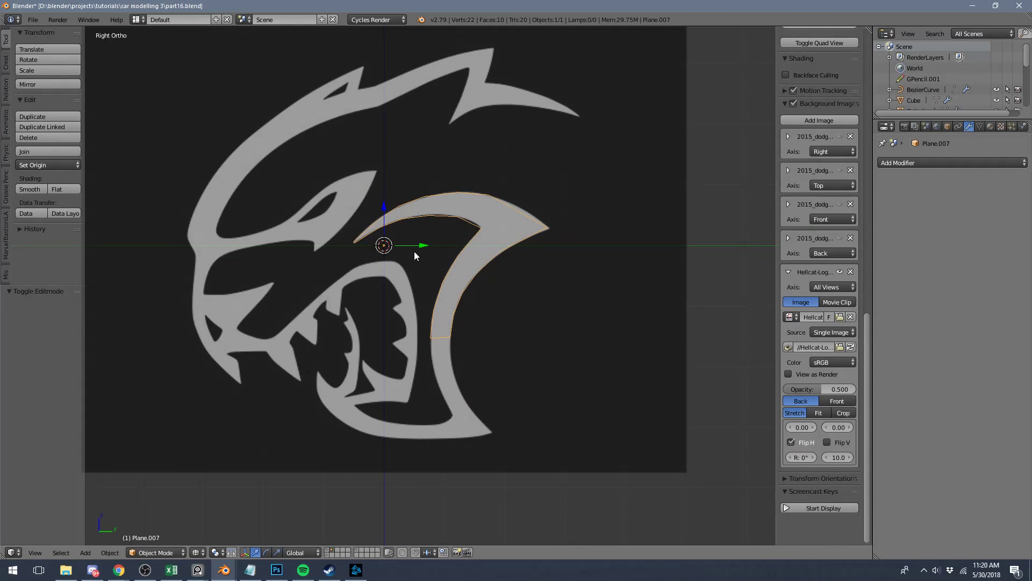
Extrude the jaw band's lower end edge down to the logo's lower pointed corner and place its outer vertex on the point.
key("Tab")
scroll(414, 251, "up", 5)
key("a")
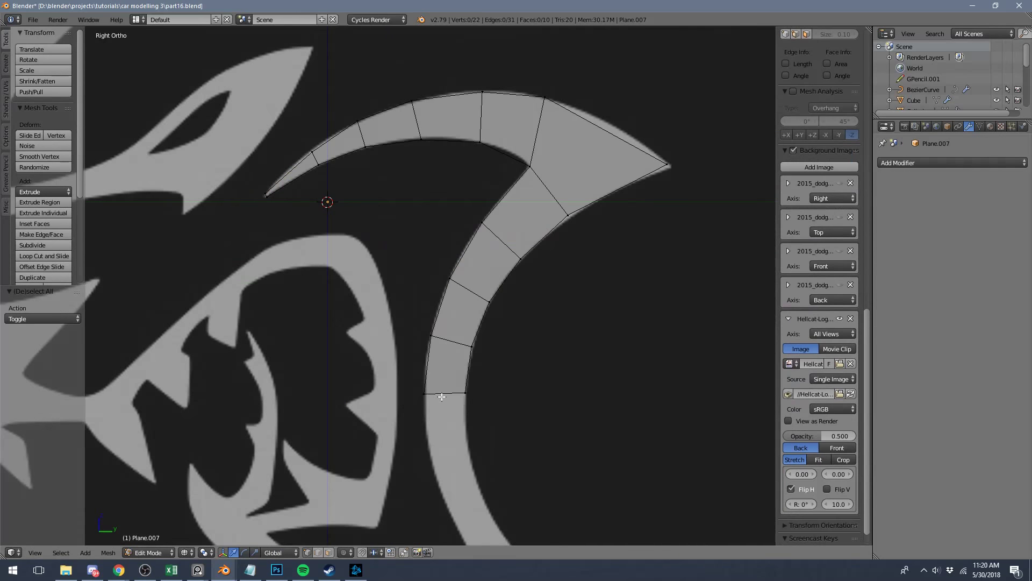
right_click(424, 394)
middle_click_drag(474, 397, 479, 274, "shift")
right_click(471, 271, "shift")
key("e")
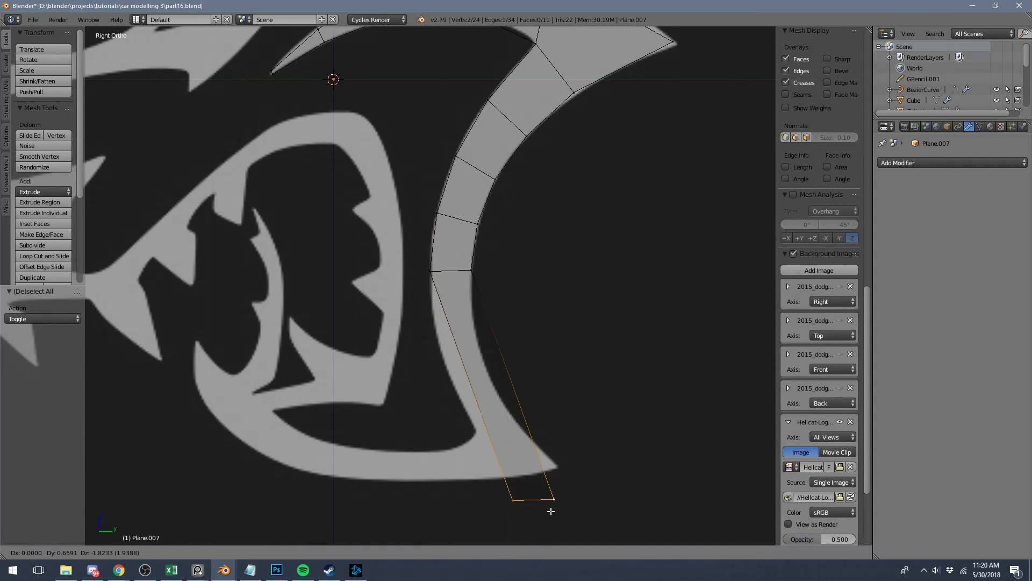
left_click(546, 489)
right_click(549, 480)
key("g")
left_click(551, 468)
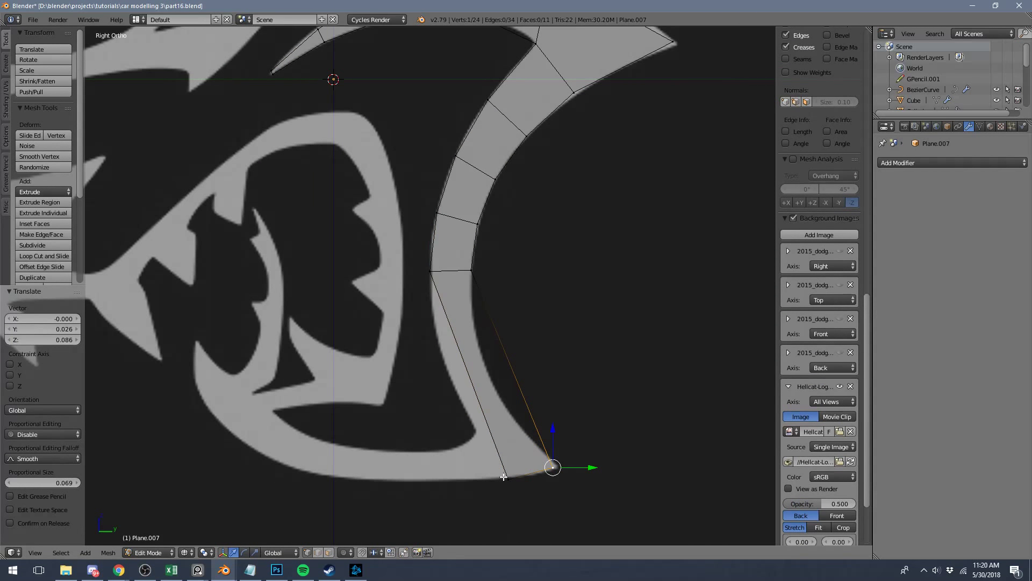
Divide the new lower jaw band face with three evenly spaced loop cuts.
right_click(430, 272)
right_click(472, 270, "shift")
right_click(508, 478, "shift")
right_click(552, 467, "shift")
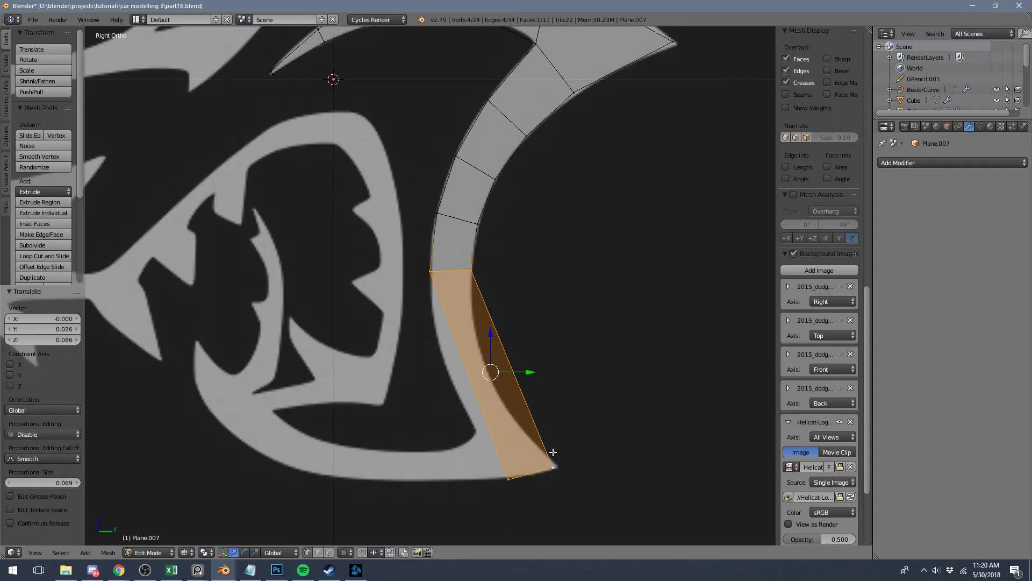
key("a")
key("ctrl+r")
scroll(494, 369, "up", 1)
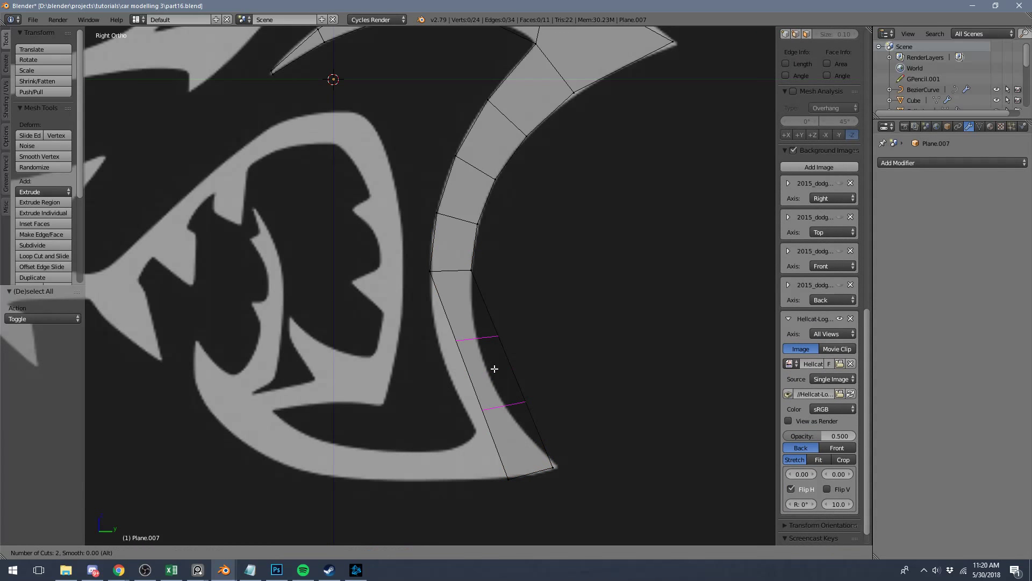
left_click(495, 368)
right_click(512, 357)
key("a")
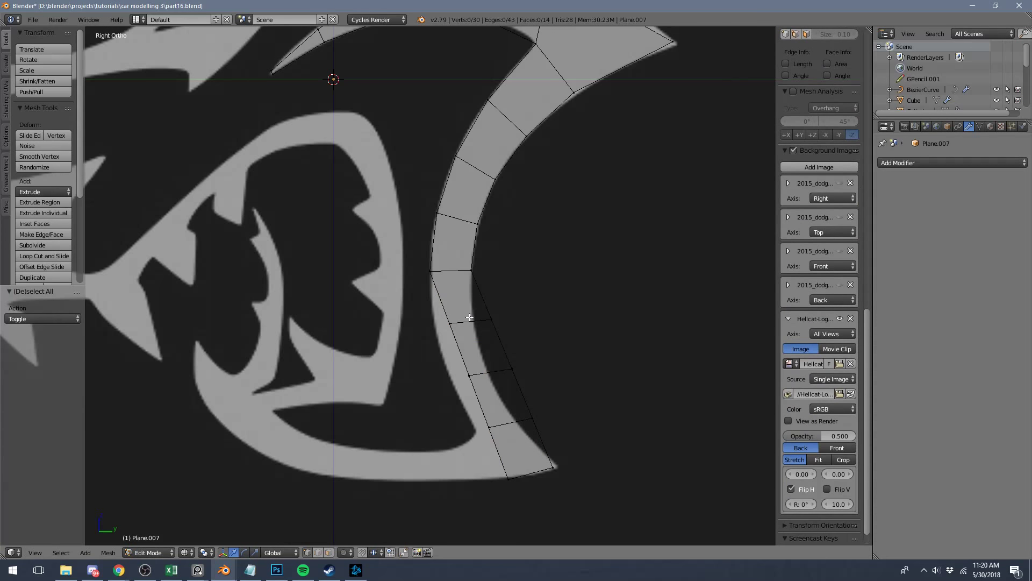
Move the upper and middle cut edges onto the curved outline, and fit the middle cut's outer vertex.
right_click(463, 321)
key("g")
left_click(462, 351)
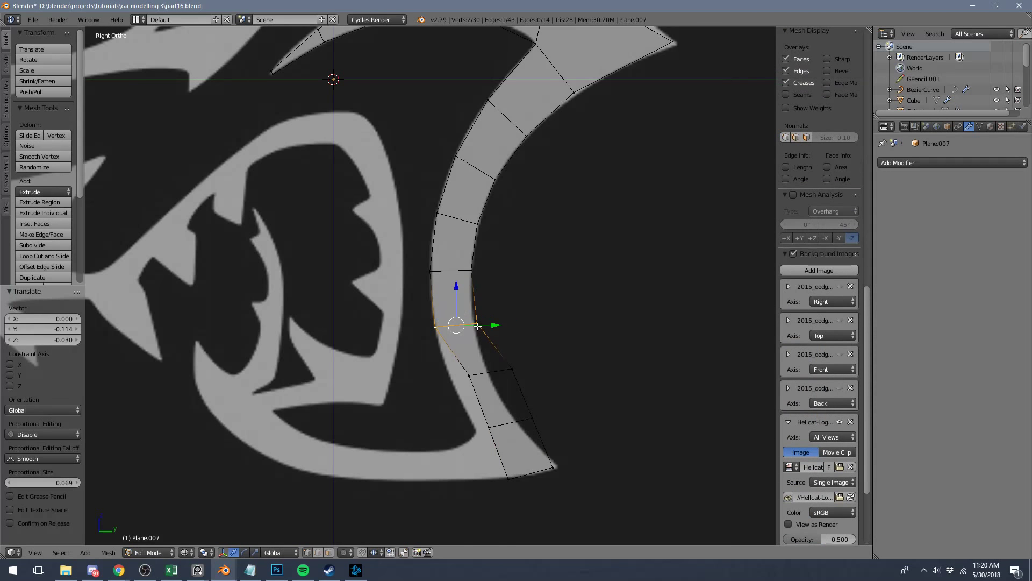
key("a")
right_click(492, 371)
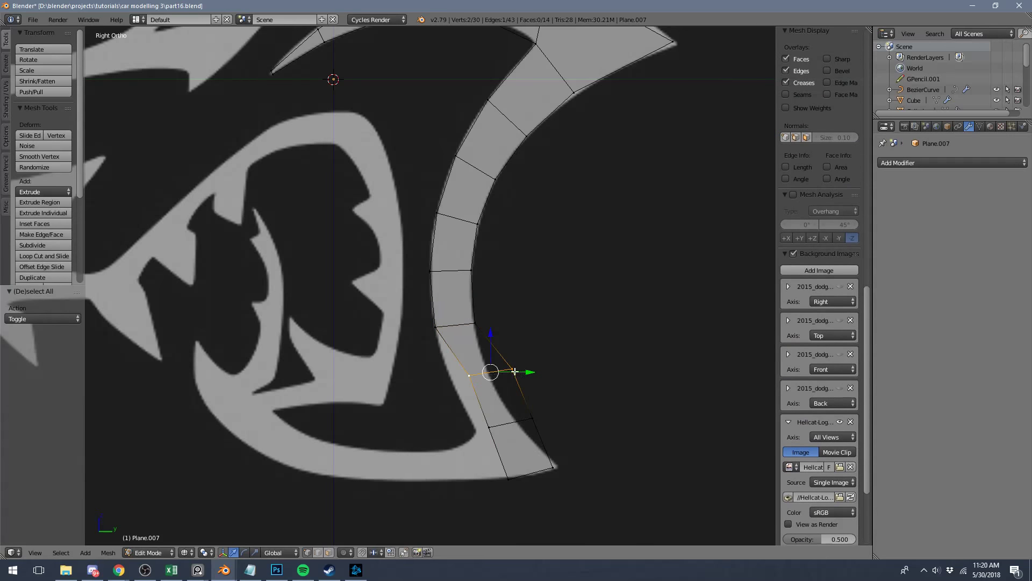
key("g")
left_click(506, 376)
key("g")
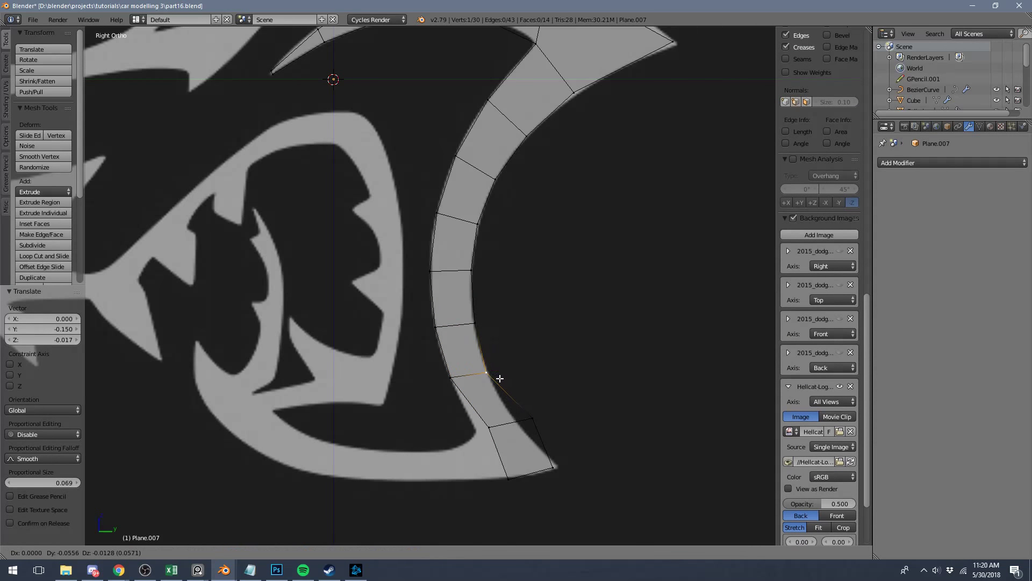
left_click(500, 378)
Move the lowest cut edge to the inner corner of the outline and align its outer vertex with the curve.
key("a")
right_click(503, 424, "alt")
key("g")
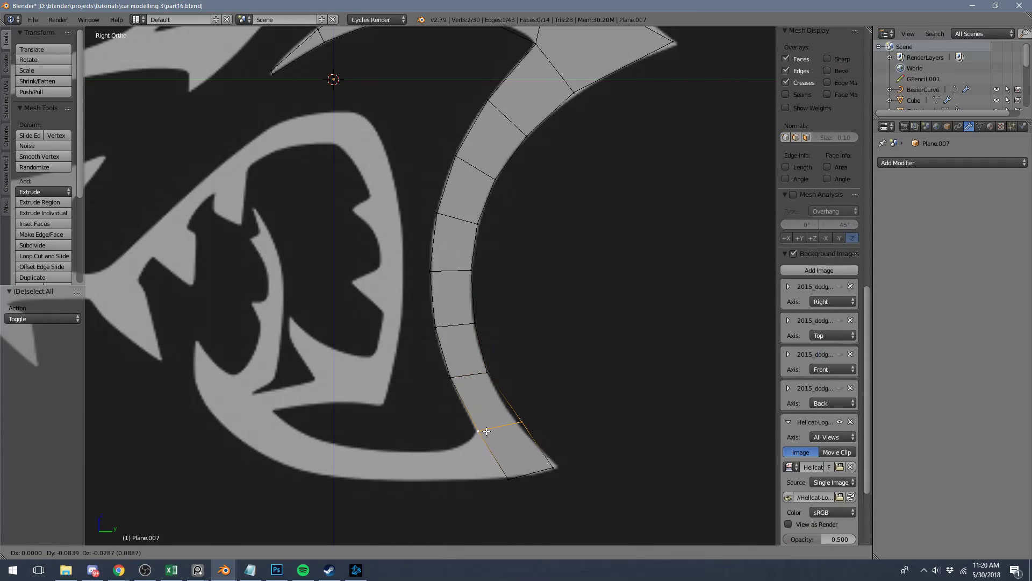
left_click(475, 437)
right_click(520, 423)
key("g")
left_click(518, 424)
Place the corner vertex on the logo's lower point and refine the outer vertex of the cut above it.
key("g")
left_click(563, 459)
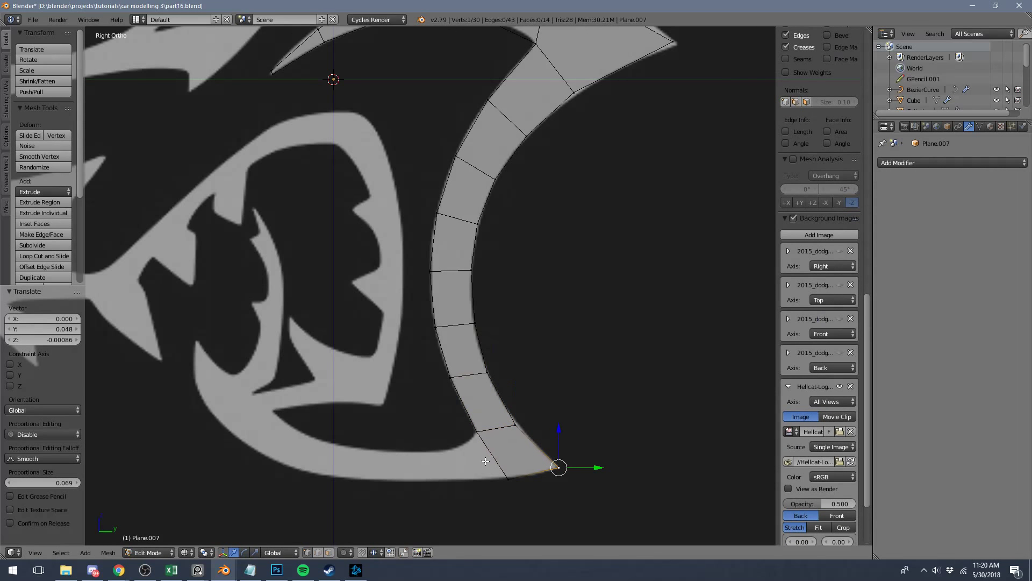
middle_click_drag(563, 459, 603, 411, "shift")
right_click(557, 378)
key("g")
left_click(563, 374)
Extrude the edge at the inner corner along the bottom of the jaw and fit the new lower vertex to the outline.
right_click(519, 383)
right_click(548, 430, "shift")
key("e")
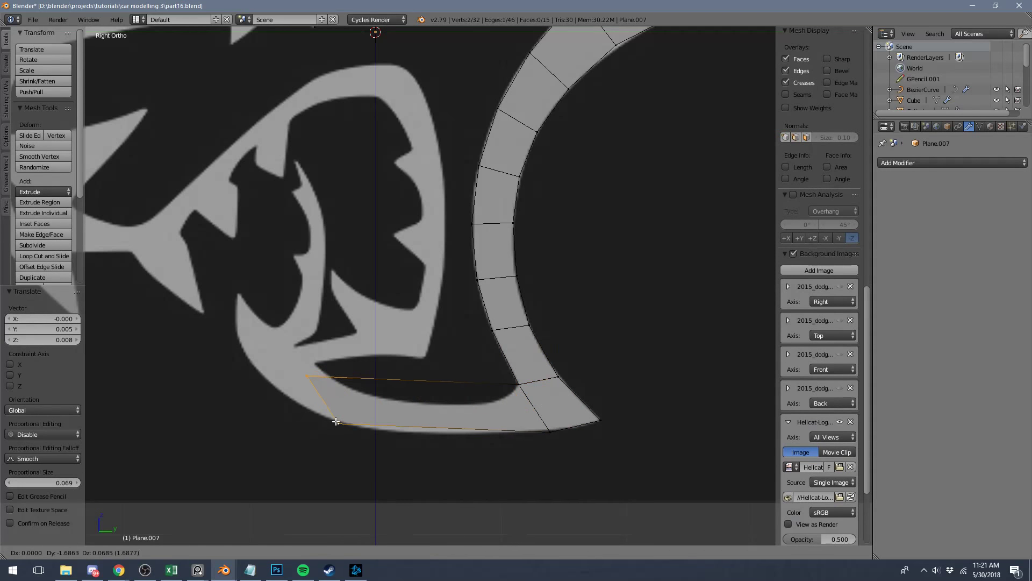
left_click(447, 445)
right_click(438, 433)
key("g")
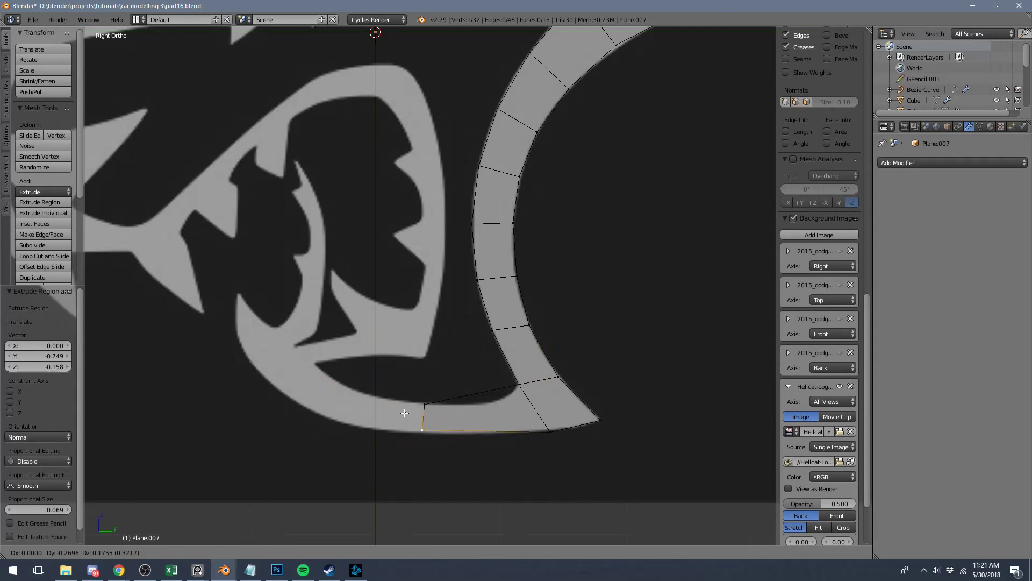
left_click(406, 416)
Add a loop cut across the middle of the new bottom face and move its upper vertex onto the inner outline.
key("ctrl+r")
left_click(466, 396)
right_click(465, 397)
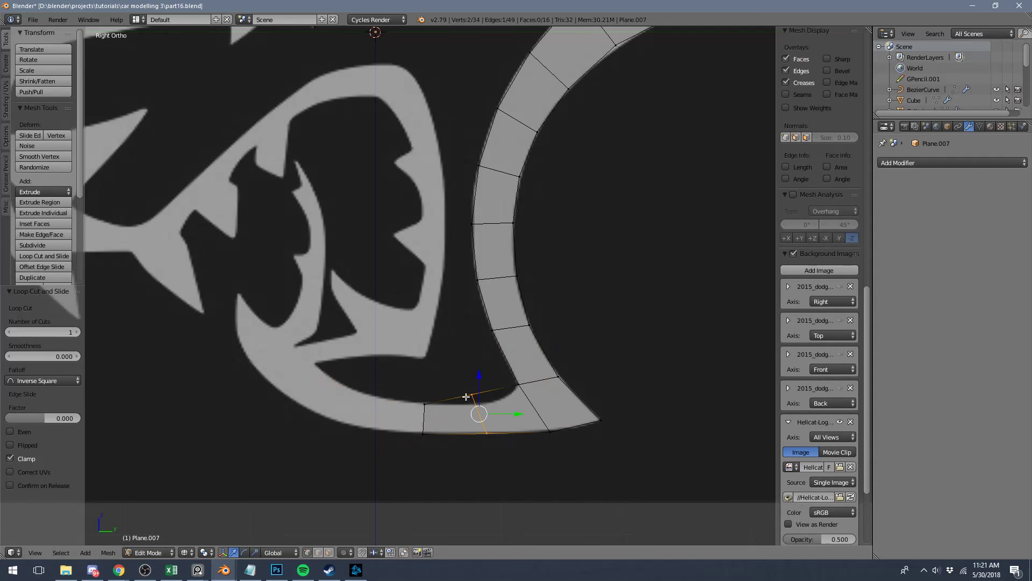
right_click(474, 398)
key("g")
left_click(531, 452)
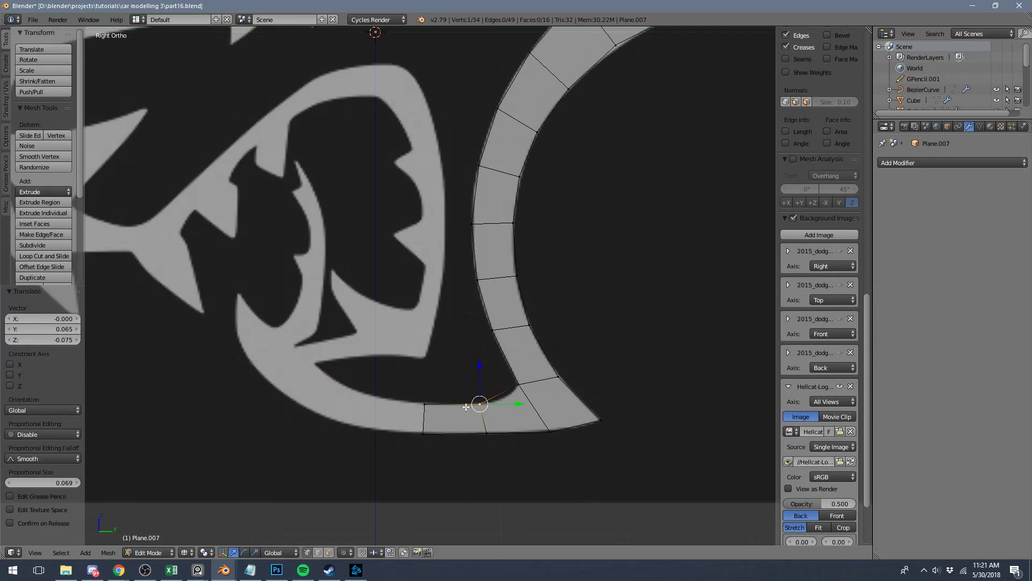
Extrude the bottom band's end edge further toward the chin and align both new vertices with the band's outline.
middle_click_drag(458, 405, 533, 411, "shift")
key("a")
right_click(499, 411)
right_click(503, 439, "shift")
key("e")
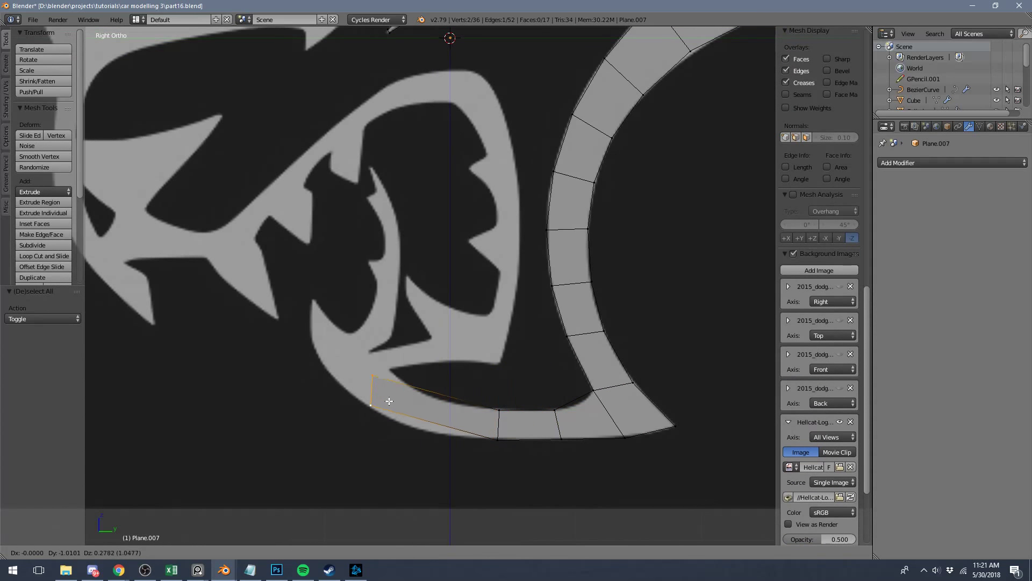
left_click(386, 396)
key("g")
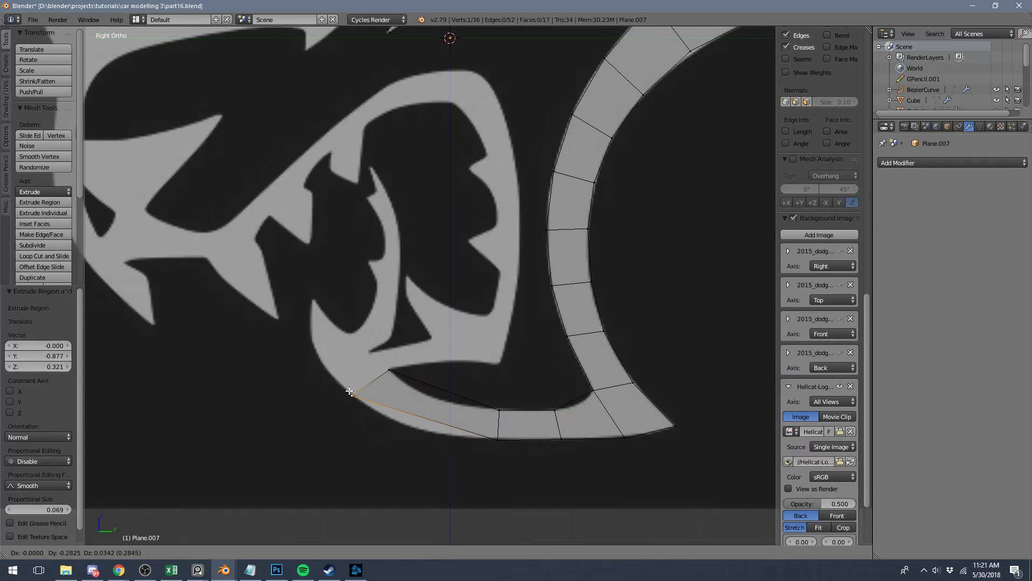
left_click(352, 390)
key("ctrl+r")
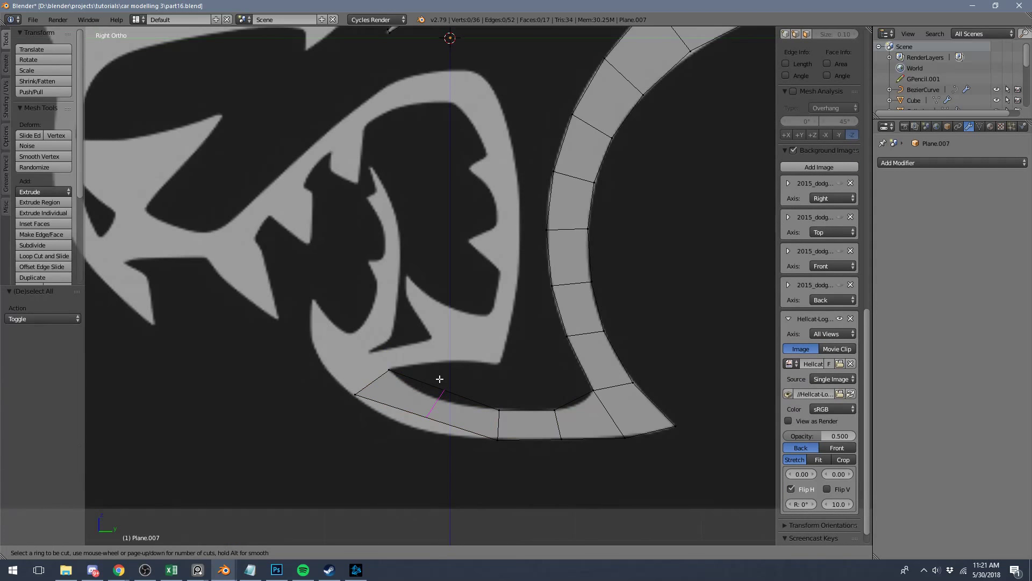
left_click(433, 389)
right_click(433, 391)
key("g")
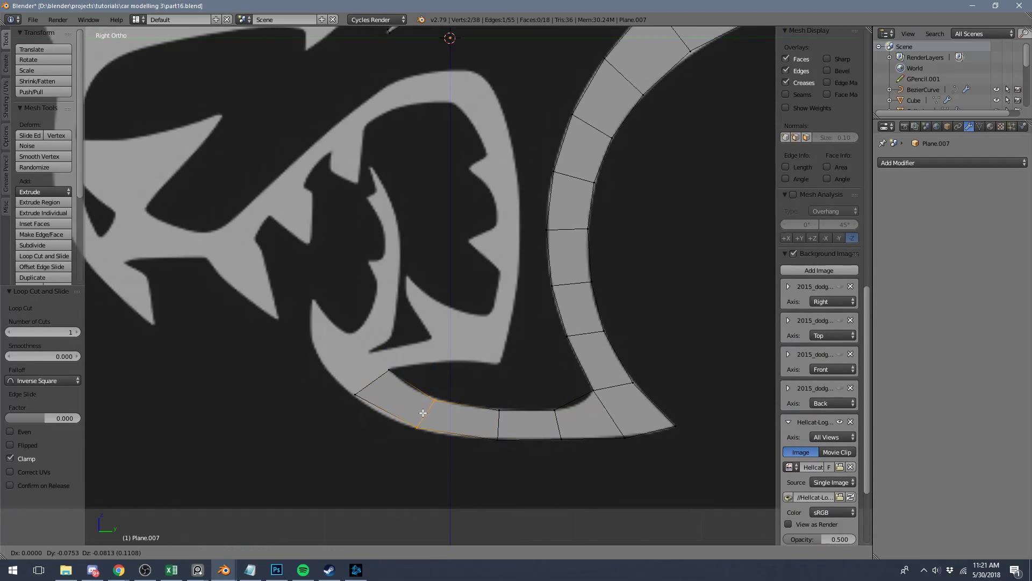
right_click(423, 413)
key("ctrl+z")
Add two loop cuts to the new bottom face and move them together onto the curved outline.
key("ctrl+r")
scroll(450, 386, "up", 1)
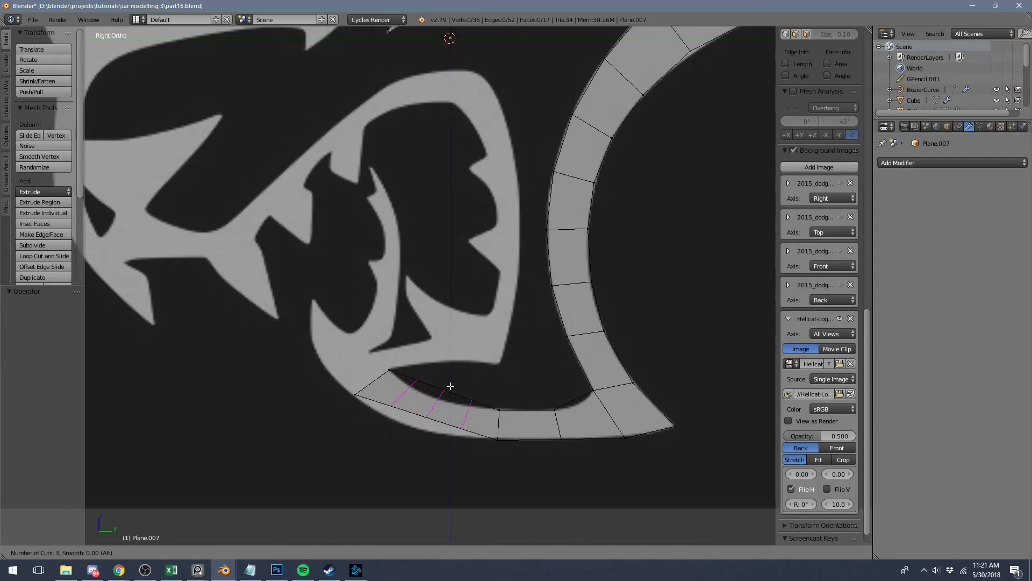
scroll(450, 386, "down", 1)
left_click(450, 385)
left_click(449, 385)
key("g")
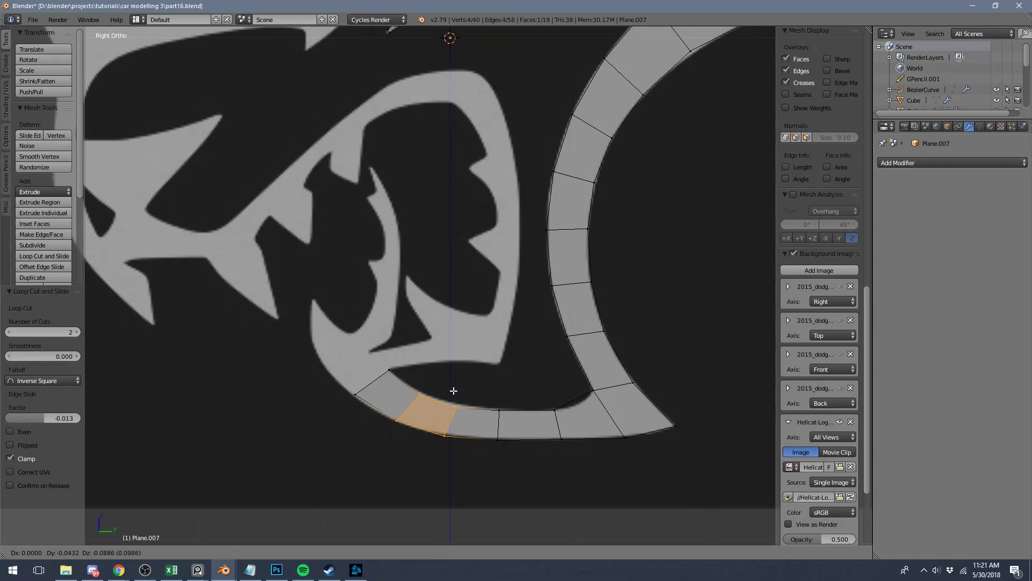
left_click(473, 381)
Shift the cut edge farther from the chin to fit the curve and leave mesh editing.
key("a")
right_click(456, 420)
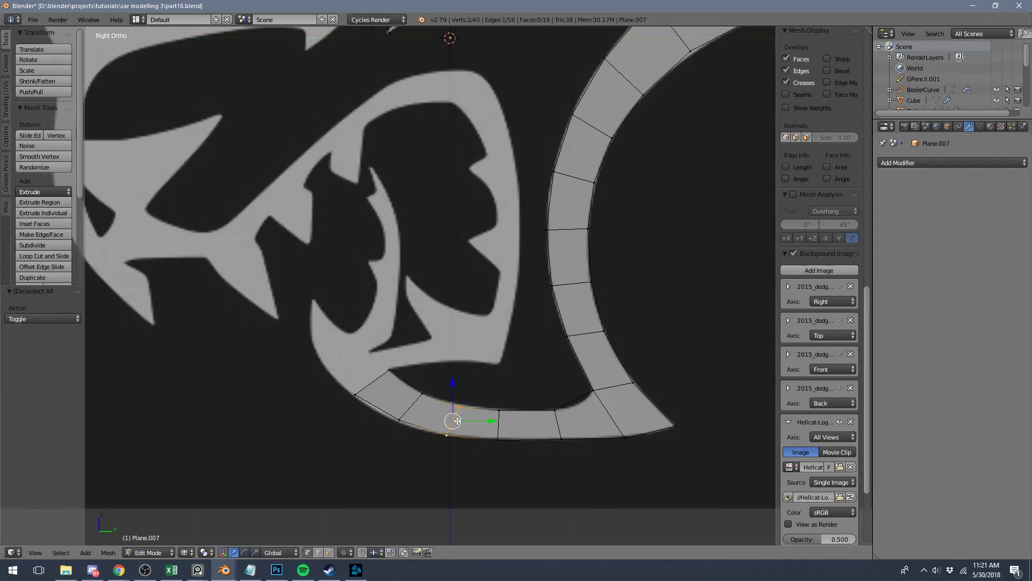
key("g")
left_click(458, 410)
scroll(460, 404, "down", 3)
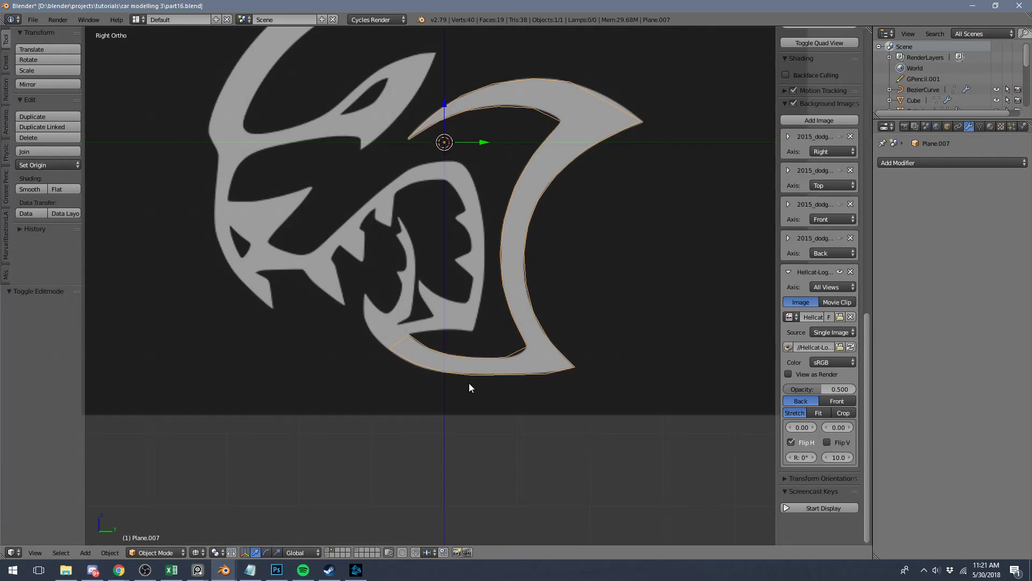
key("Tab")
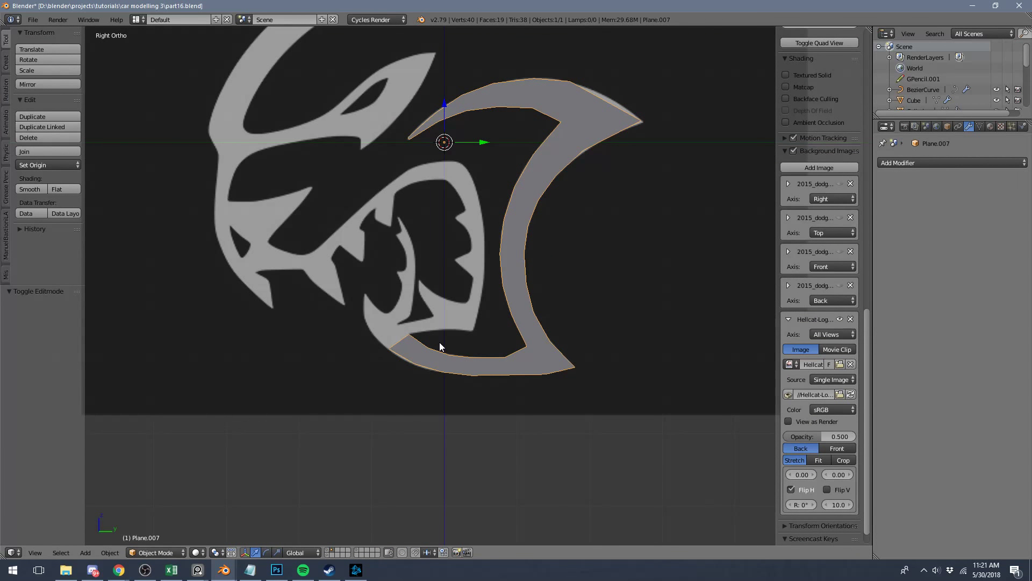
left_click(119, 570)
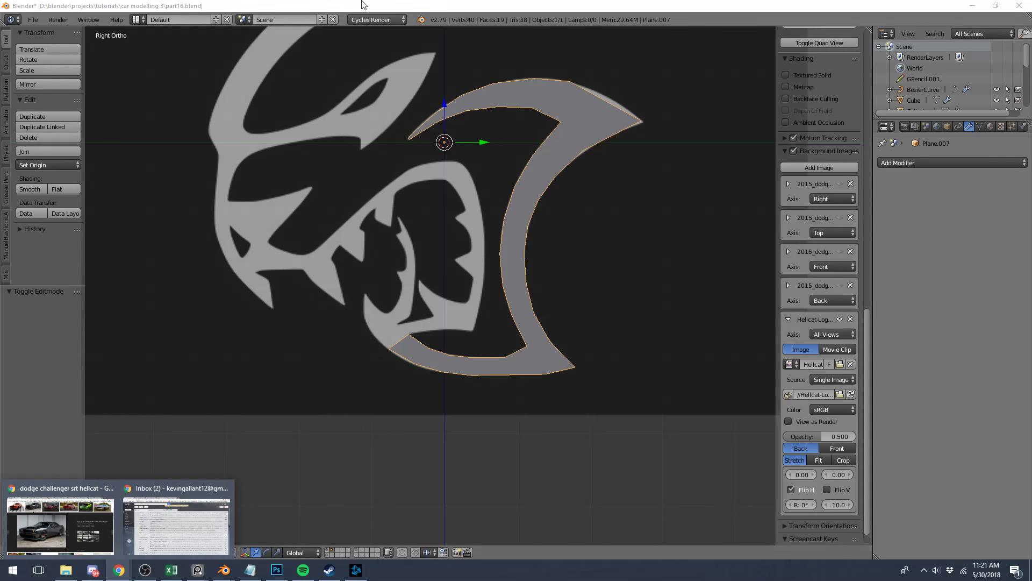
left_click(364, 273)
Resume mesh editing, extrude the bottom band's end edge around the chin, and slide its outer vertex onto the outline.
key("Tab")
scroll(368, 350, "up", 3)
key("a")
right_click(376, 380)
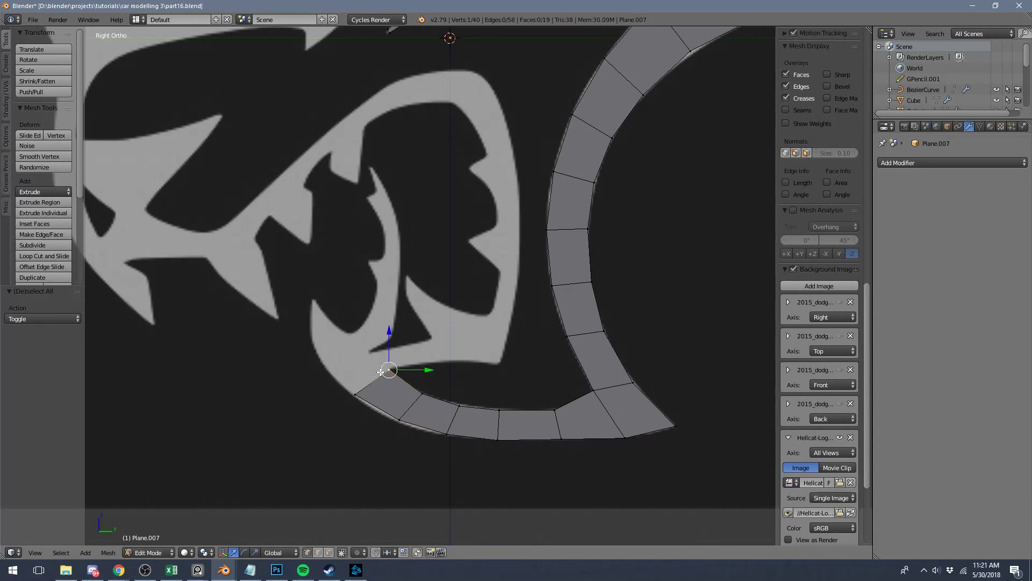
key("e")
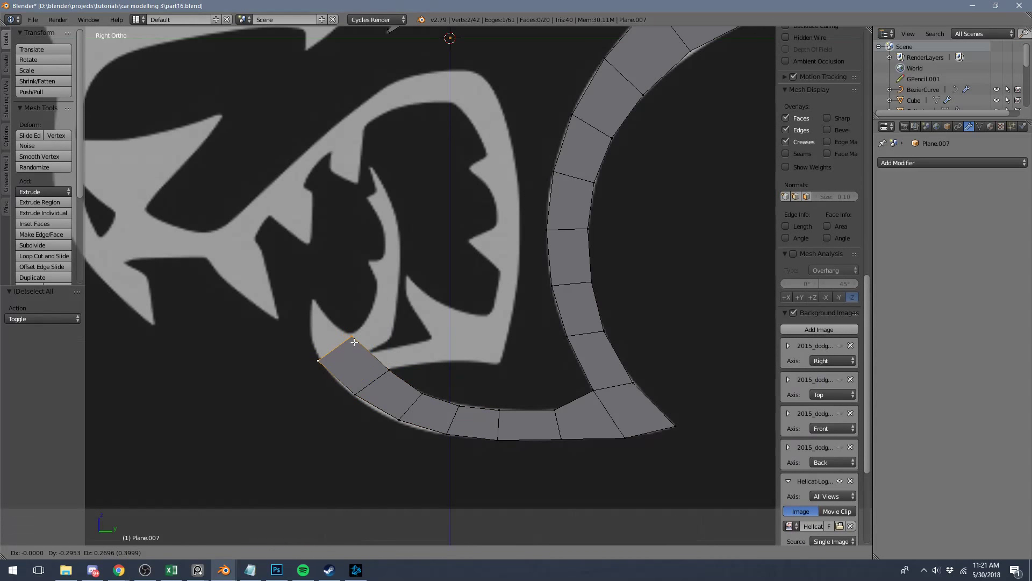
left_click(351, 341)
right_click(318, 359)
key("shift+v")
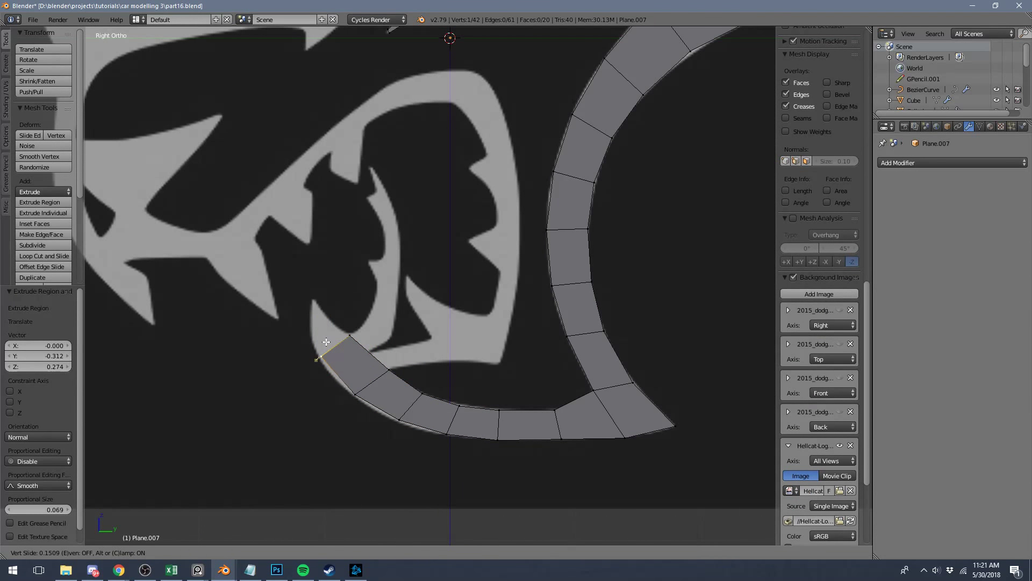
left_click(321, 344)
Extrude the chin's end edge to the front fang's tip, and bring the outer vertex in to form a point.
right_click(350, 339, "shift")
key("e")
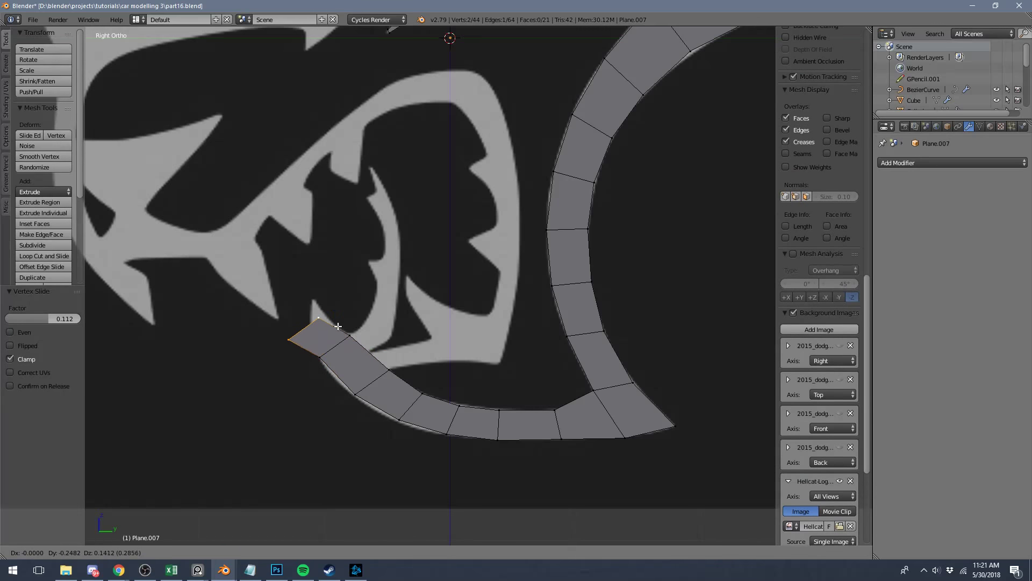
left_click(334, 310)
key("z")
right_click(292, 322)
key("g")
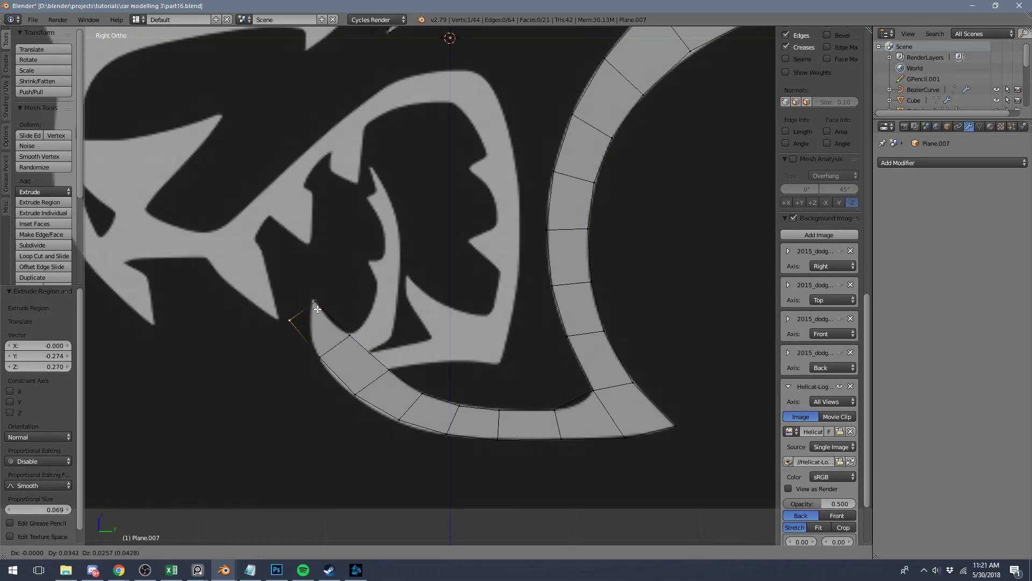
left_click(341, 287)
Add a loop cut halfway along the pointed fang face and fit its edge and outer vertex to the outline.
key("a")
key("ctrl+r")
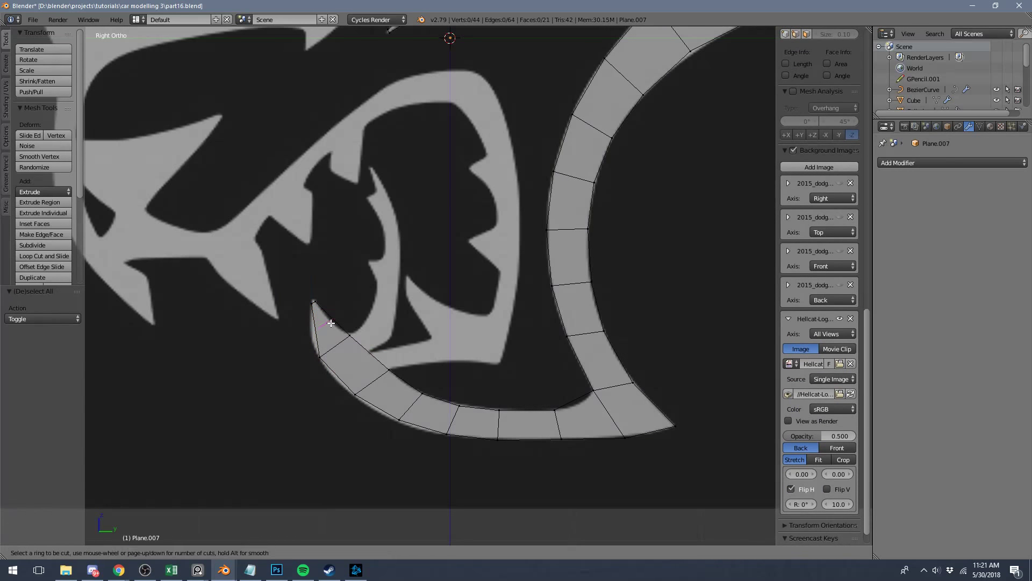
left_click(341, 319)
right_click(341, 319)
key("g")
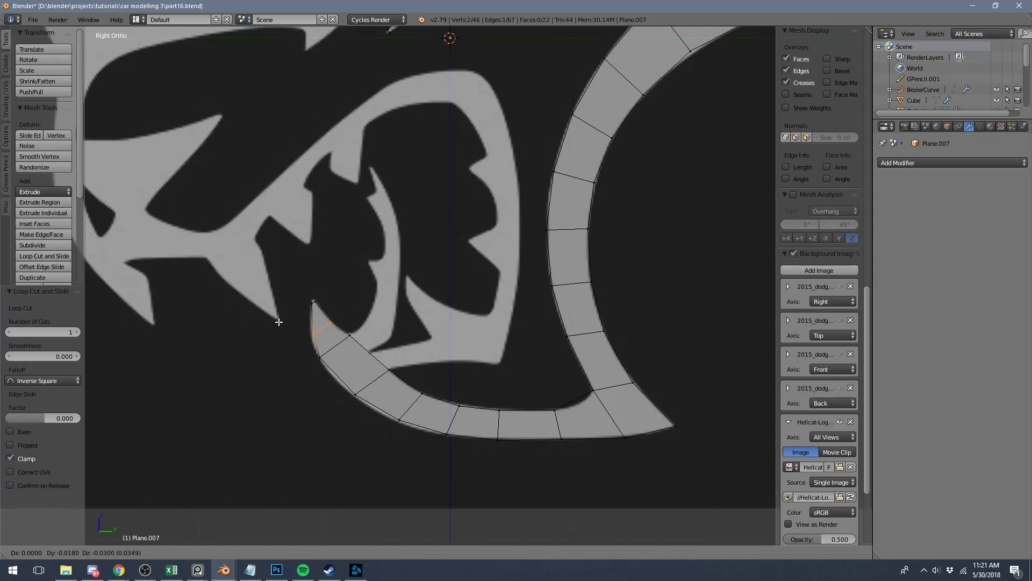
left_click(278, 322)
right_click(311, 333)
key("g")
left_click(339, 335)
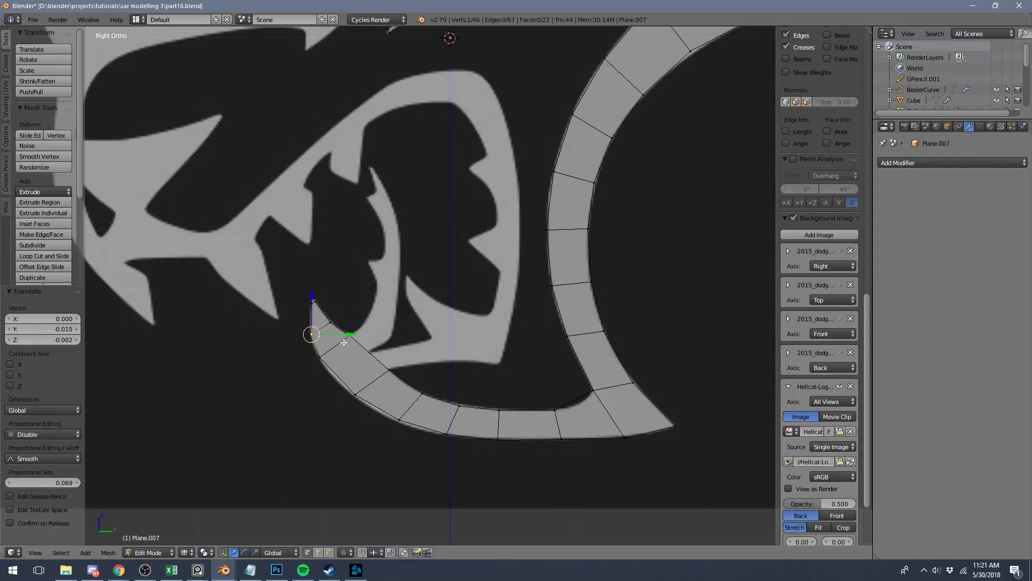
Add a loop cut across the chin face below the fang, move it onto the curve, and leave mesh editing.
key("a")
key("ctrl+r")
left_click(355, 349)
right_click(354, 350)
key("g")
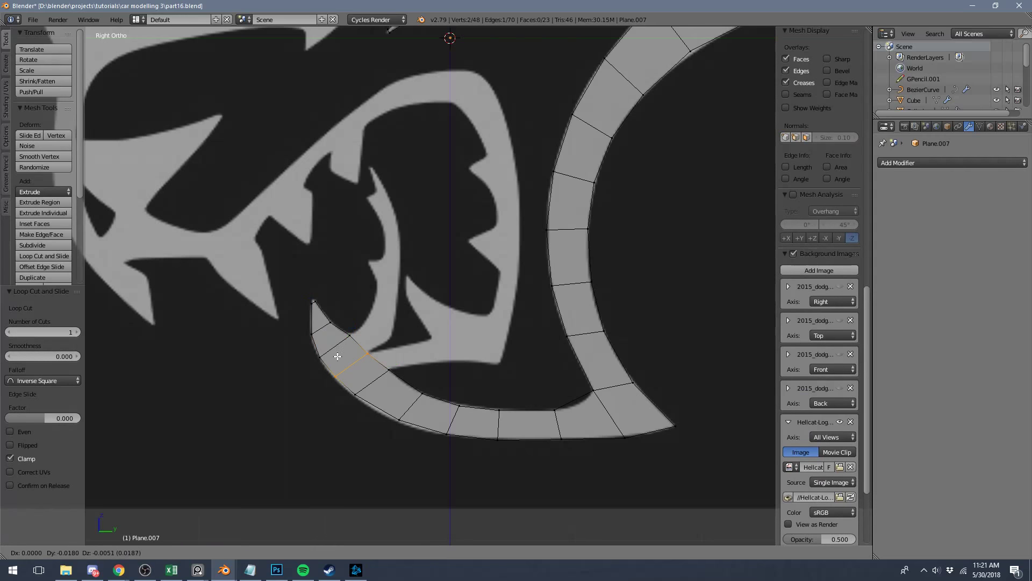
left_click(337, 355)
key("Tab")
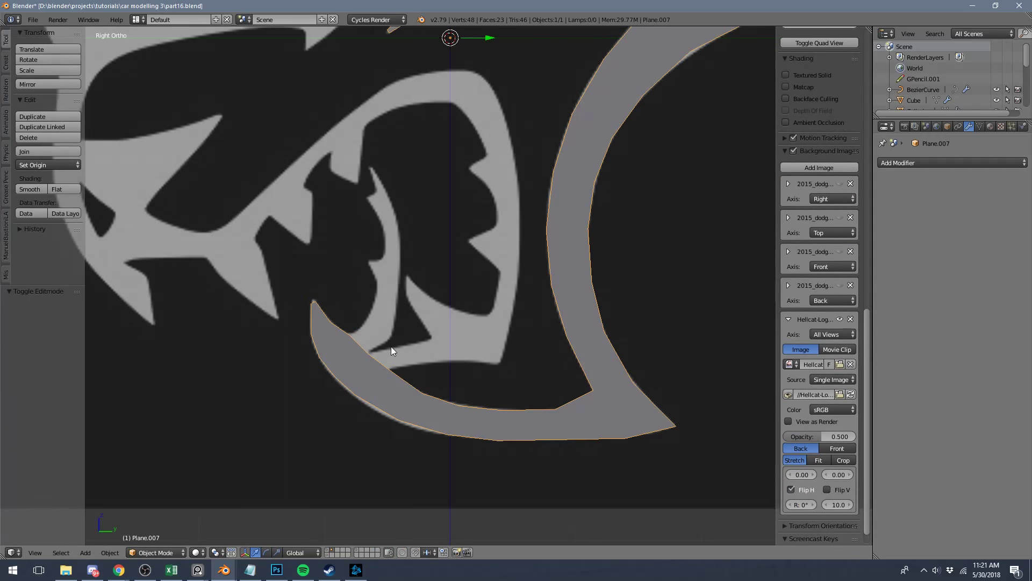
Resume mesh editing, extrude the chin's inner edge below the curved tooth strip into the strip, and fit the new vertex to the outline.
key("Tab")
right_click(354, 335)
right_click(367, 352, "shift")
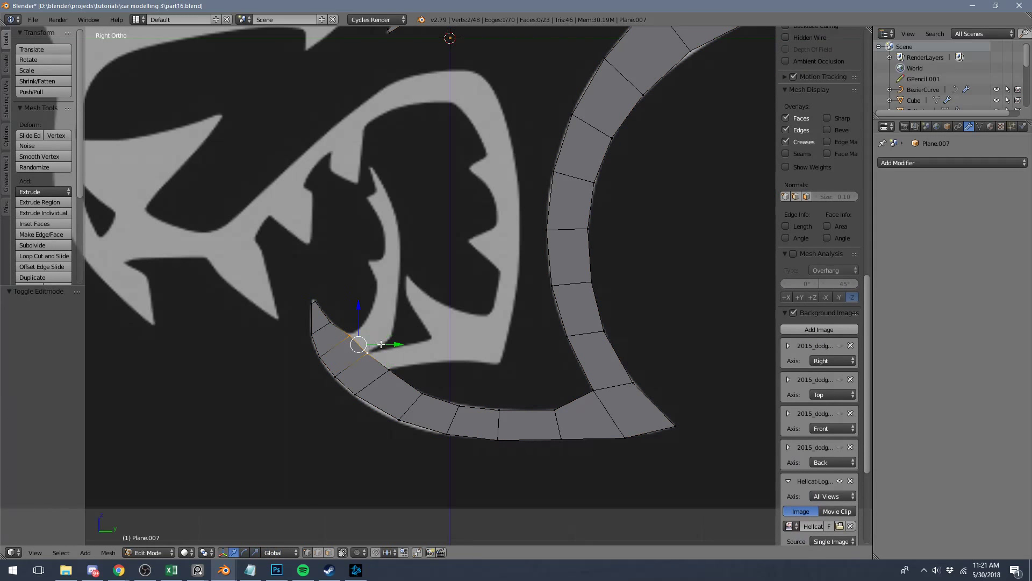
key("e")
left_click(403, 328)
right_click(378, 323)
key("g")
left_click(368, 328)
Extrude the tooth strip's end edge up to the base of the lower barb, and bring its vertex onto the outline.
middle_click_drag(386, 340, 383, 376, "shift")
key("e")
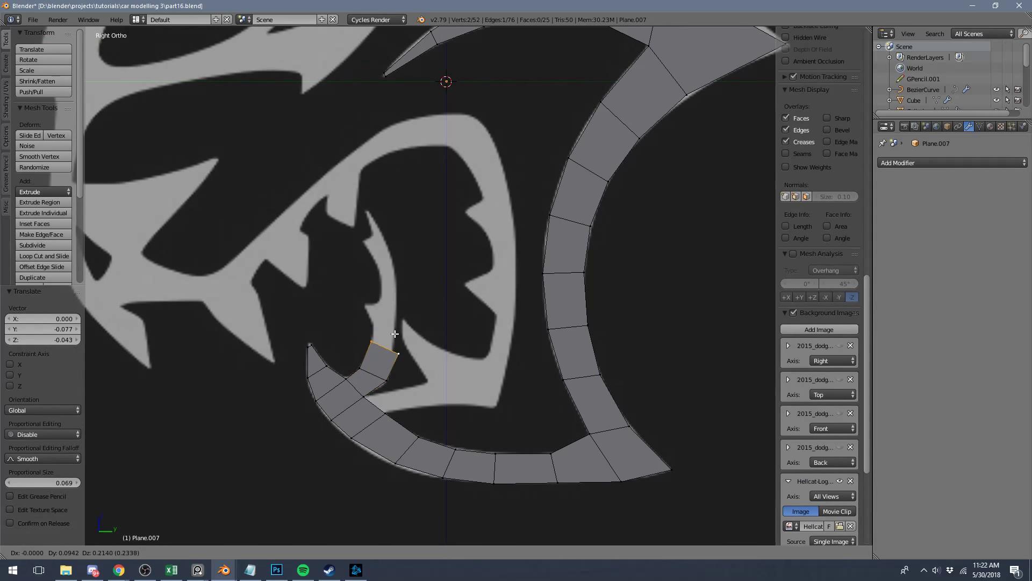
left_click(398, 322)
right_click_drag(400, 338, 388, 317)
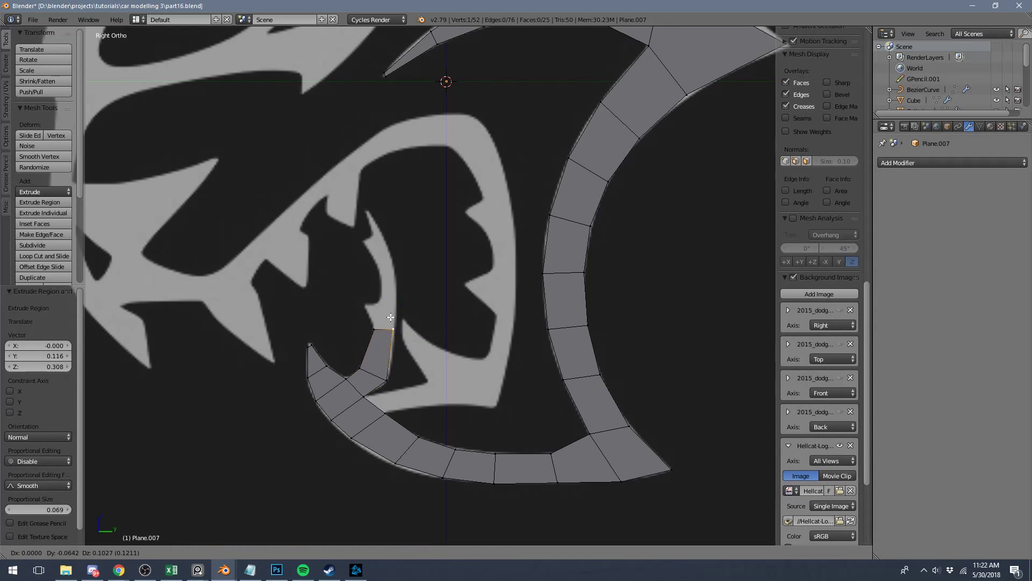
left_click(405, 320)
key("a")
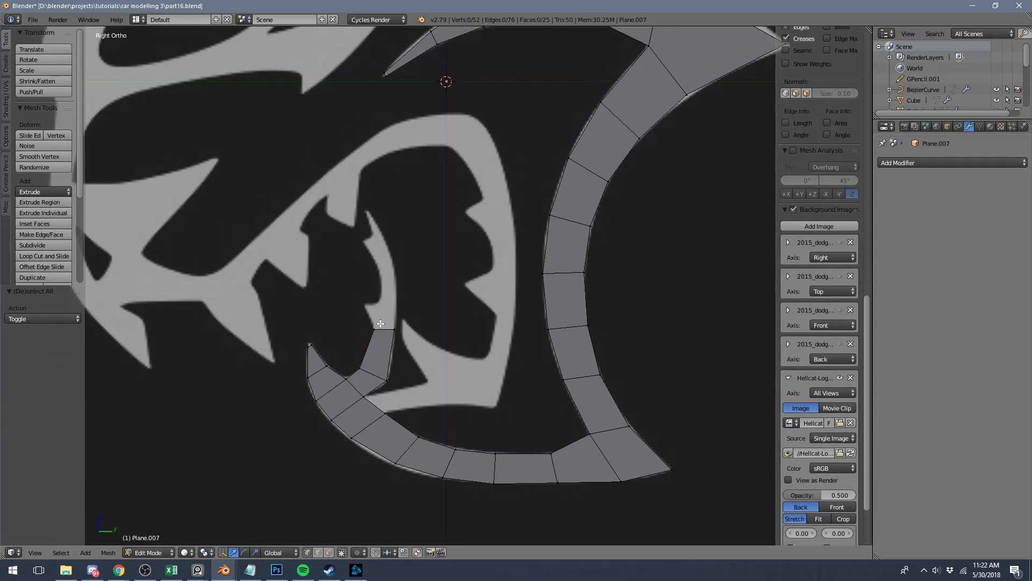
Extrude the strip's end edge to the top of the lower barb, and slide its inner vertex onto the outline in wireframe display.
right_click(381, 327)
key("e")
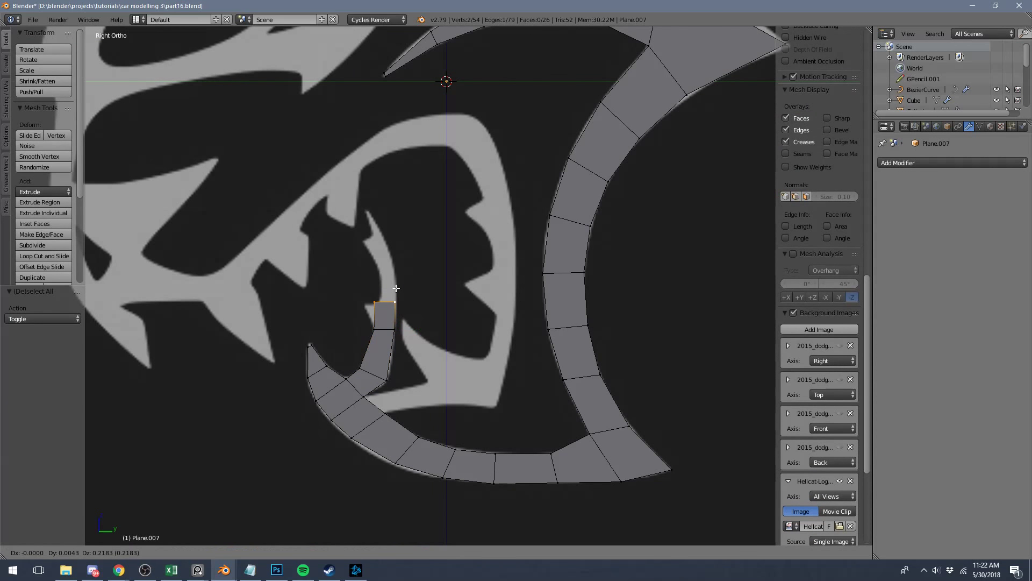
left_click(397, 288)
key("z")
right_click(396, 300, "shift")
key("g")
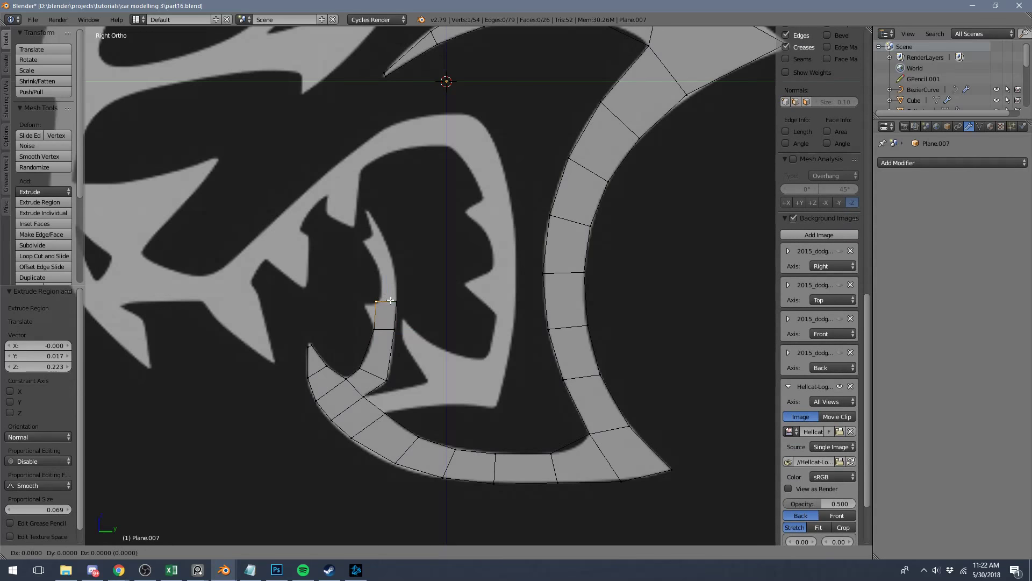
key("g")
left_click(406, 301)
key("a")
Add a loop cut halfway across the strip face below the barb and move it onto the curve.
key("ctrl+r")
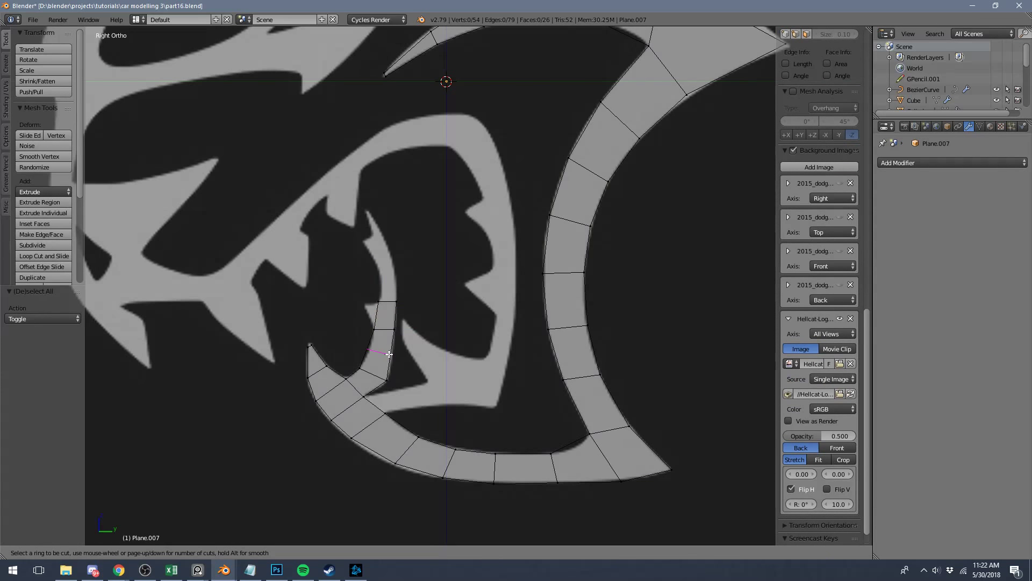
left_click(389, 354)
right_click(389, 354)
key("a")
right_click(380, 350)
key("g")
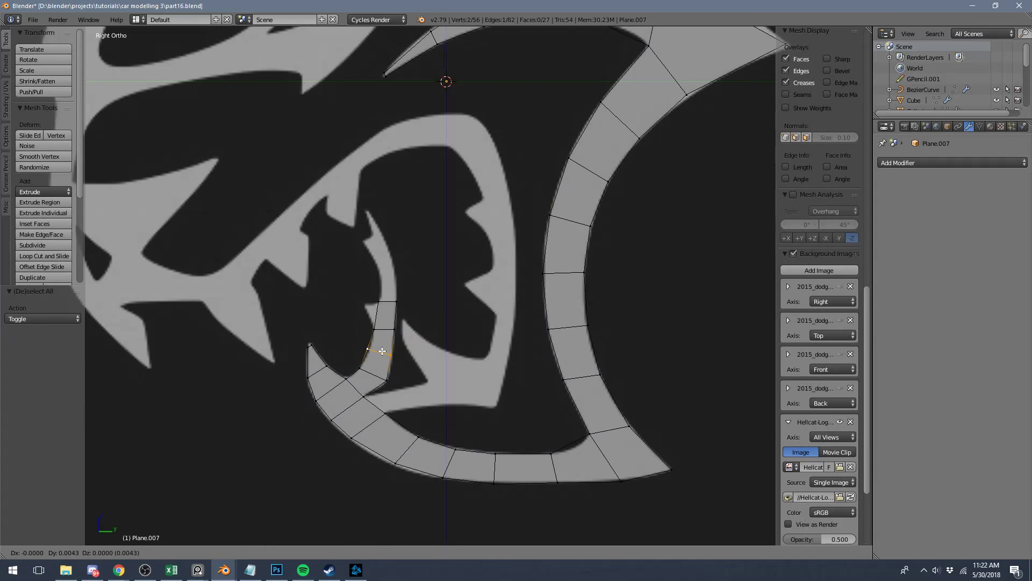
left_click(398, 357)
key("a")
Extrude the strip's end edge above the lower barb, lower the inner vertex onto the outline, and slide the outer vertex down to match.
right_click(379, 301)
right_click(397, 301, "shift")
middle_click_drag(390, 275, 403, 336, "shift")
key("e")
left_click(400, 299)
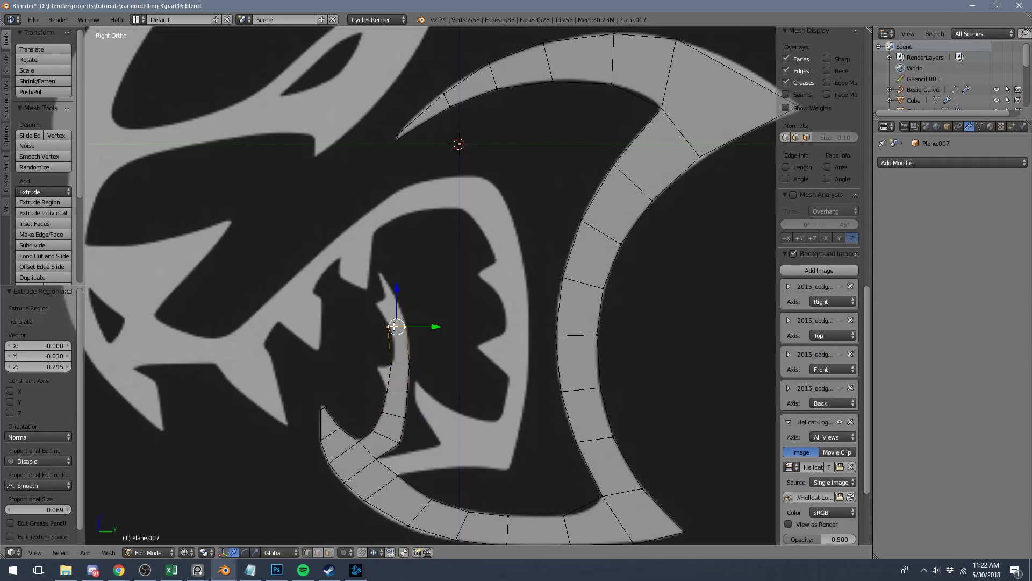
right_click(387, 327)
key("g")
left_click(409, 352)
key("g")
key("g")
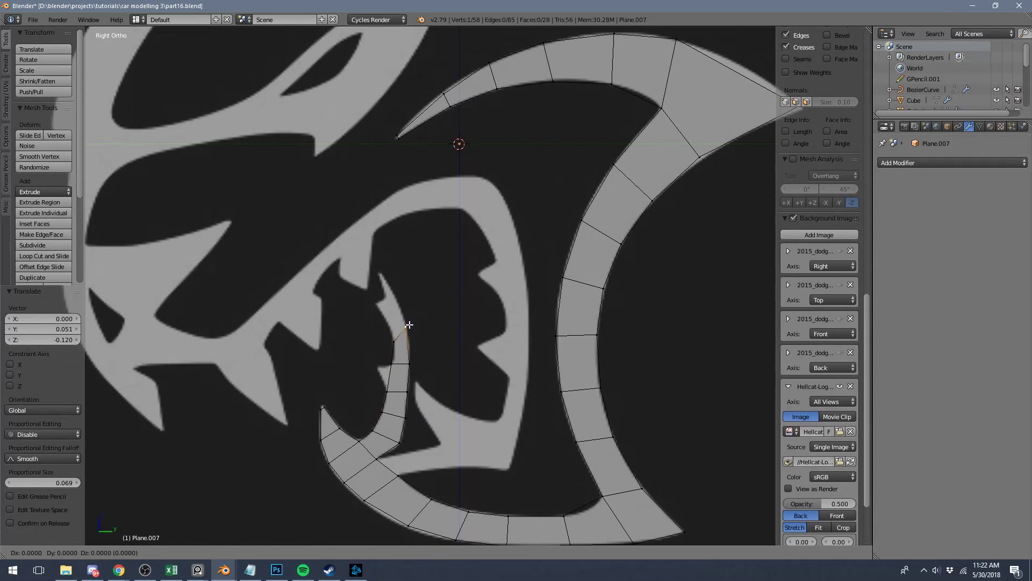
left_click(411, 379)
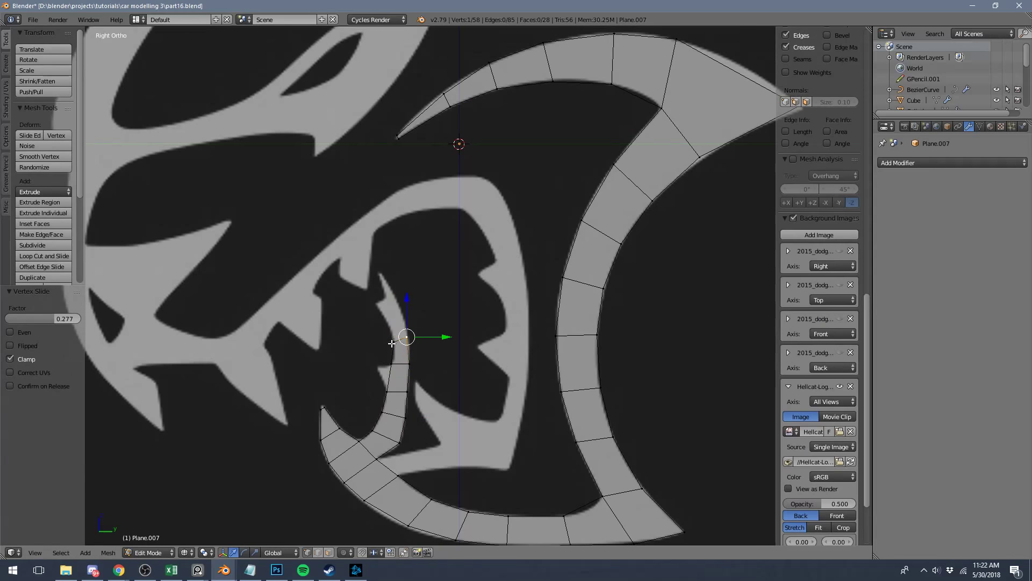
Extrude the strip's end edge up to the upper barb near the strip's tip.
right_click(391, 344, "shift")
key("e")
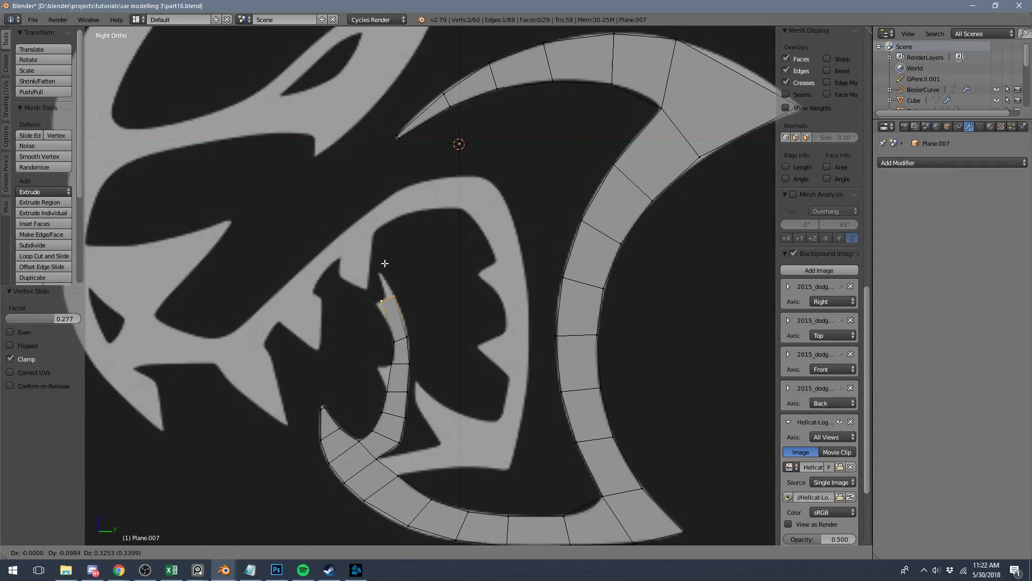
left_click(385, 263)
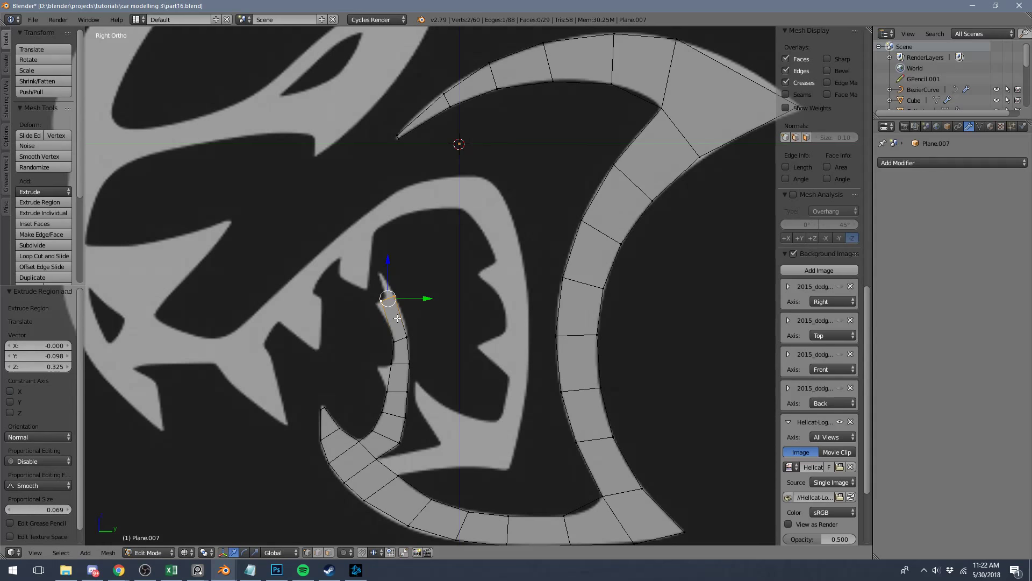
key("a")
Extrude a vertex from the strip to the lower barb's point and fill the barb with a triangular face.
right_click(386, 391)
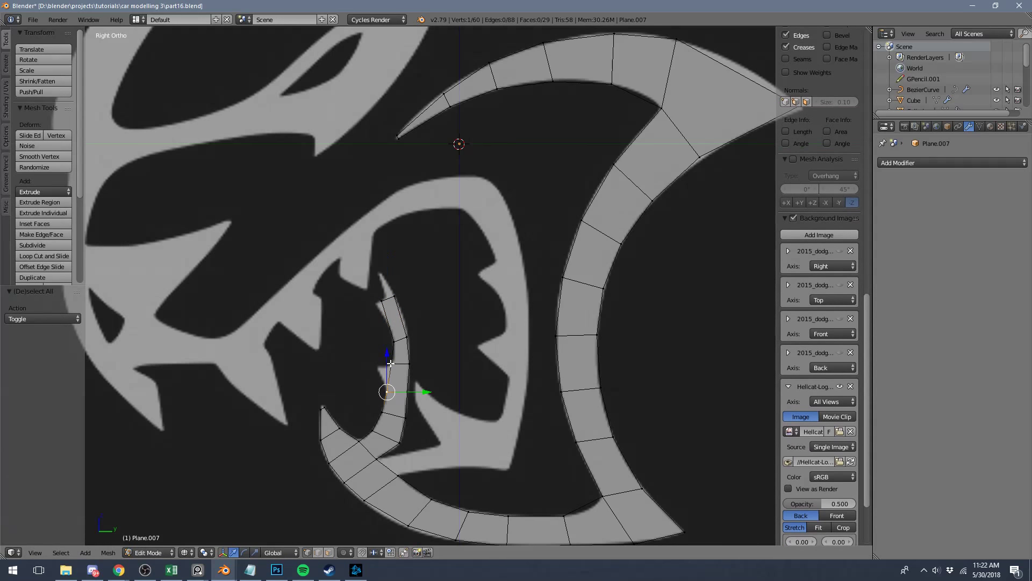
key("e")
left_click(385, 365)
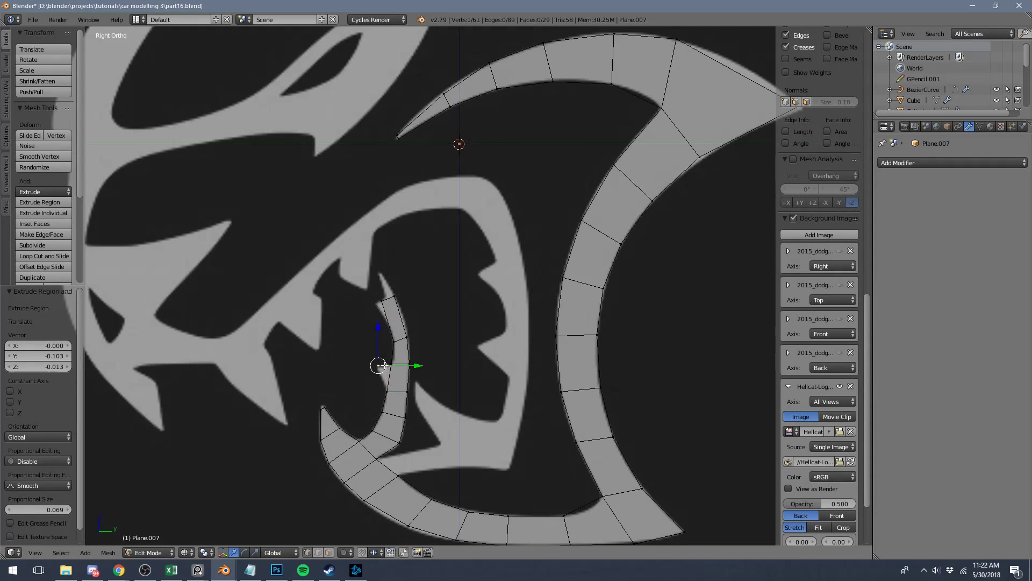
right_click(390, 393, "shift")
right_click(391, 365, "shift")
key("f")
key("a")
Extrude a vertex from the strip's inner side to the upper barb's point and fill the barb with a face.
right_click(390, 320)
key("e")
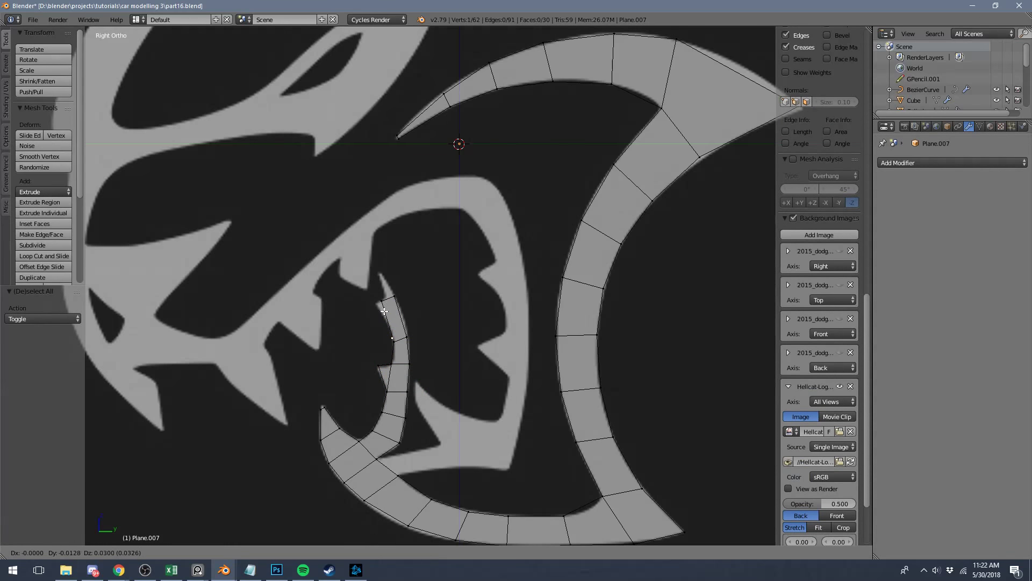
left_click(369, 283)
right_click(381, 299, "shift")
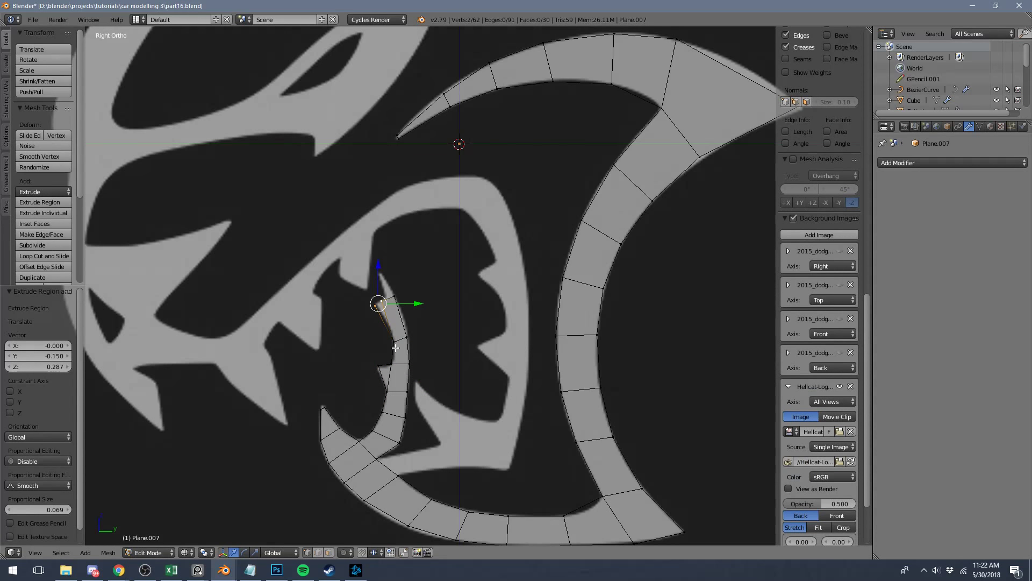
right_click(395, 345, "shift")
key("f")
Extrude the strip's end edge to its tip, slide the inner vertex in to form a point, and leave mesh editing in solid display.
right_click(383, 299)
right_click(396, 296, "shift")
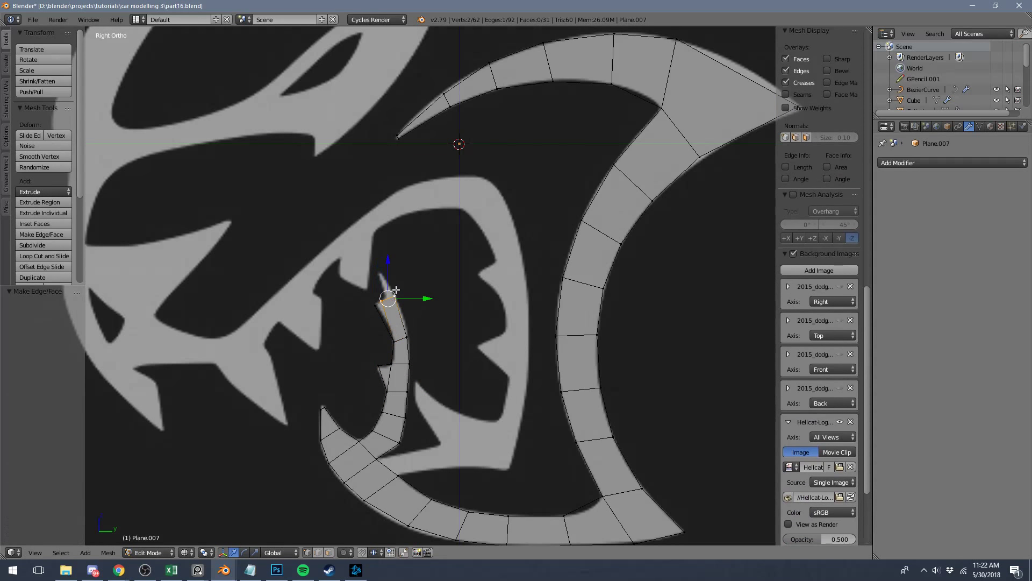
key("e")
left_click(383, 267)
right_click(372, 278)
key("shift+v")
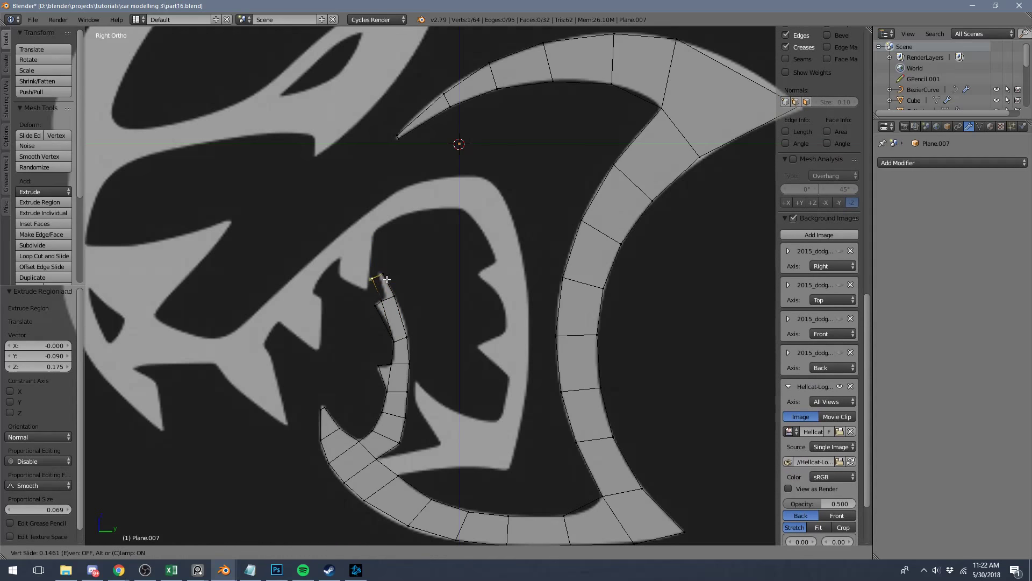
left_click(393, 277)
key("Tab")
key("z")
Resume mesh editing, extrude the chin's edge along the start of the lower jaw, and move the upper vertex to the lower fang's base.
scroll(432, 336, "down", 6)
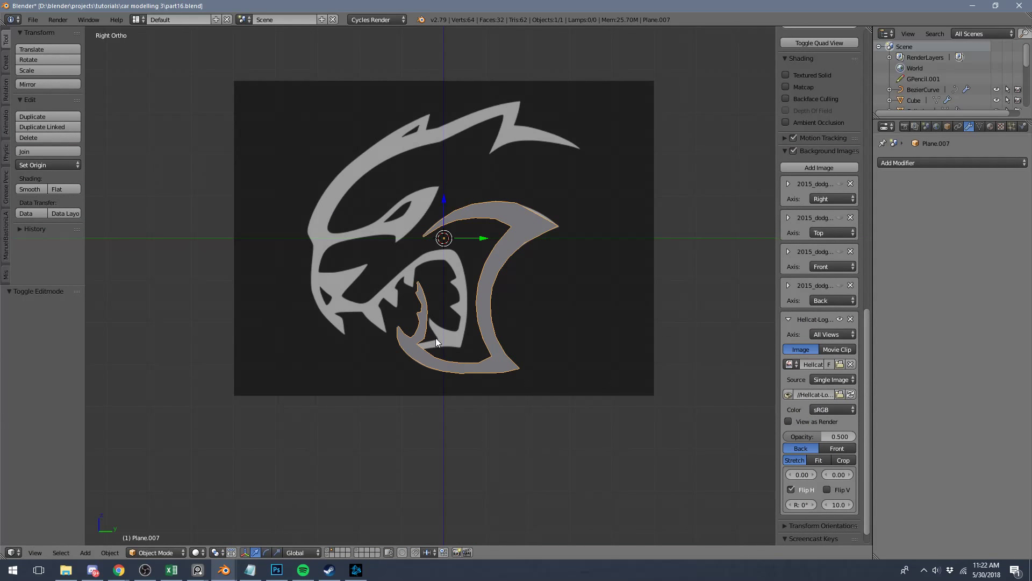
mouse_move(435, 338)
middle_mouse_down()
mouse_move(517, 343)
mouse_move(418, 309)
middle_mouse_up()
key("KP_3")
key("Tab")
scroll(418, 309, "up", 5)
key("a")
middle_click_drag(363, 425, 328, 385, "shift")
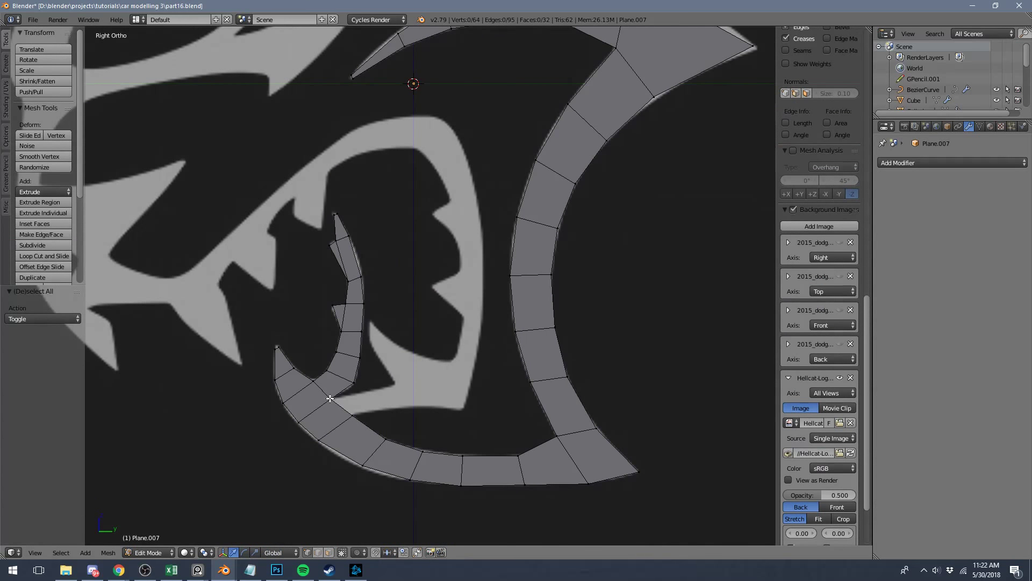
right_click(331, 399)
key("e")
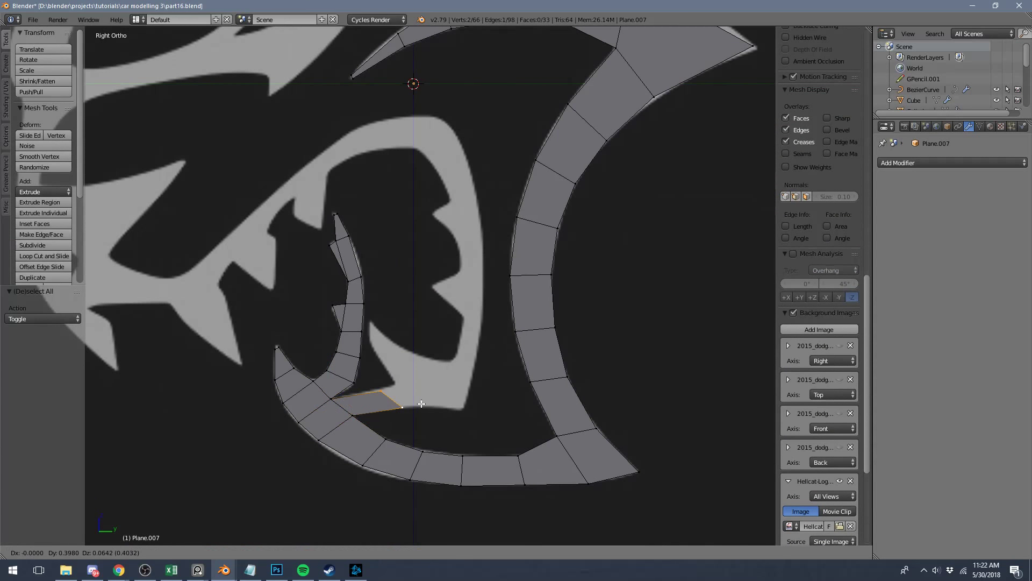
left_click(421, 403)
right_click(389, 390)
key("g")
left_click(406, 377)
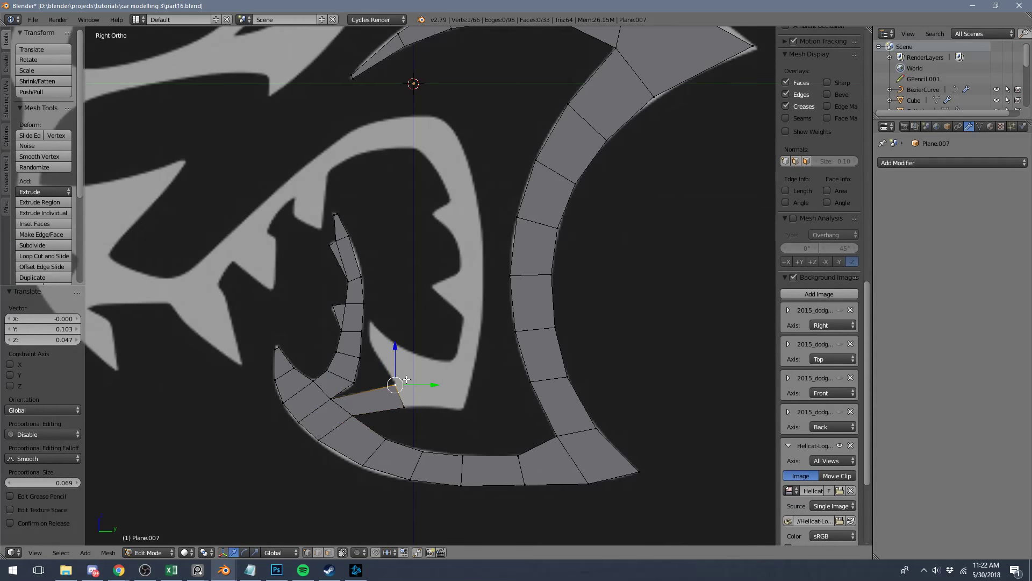
Extrude the lower jaw's end edge to its bottom corner, and fit the upper vertex to the inner outline of the mouth.
right_click(403, 407, "shift")
key("e")
left_click(479, 408)
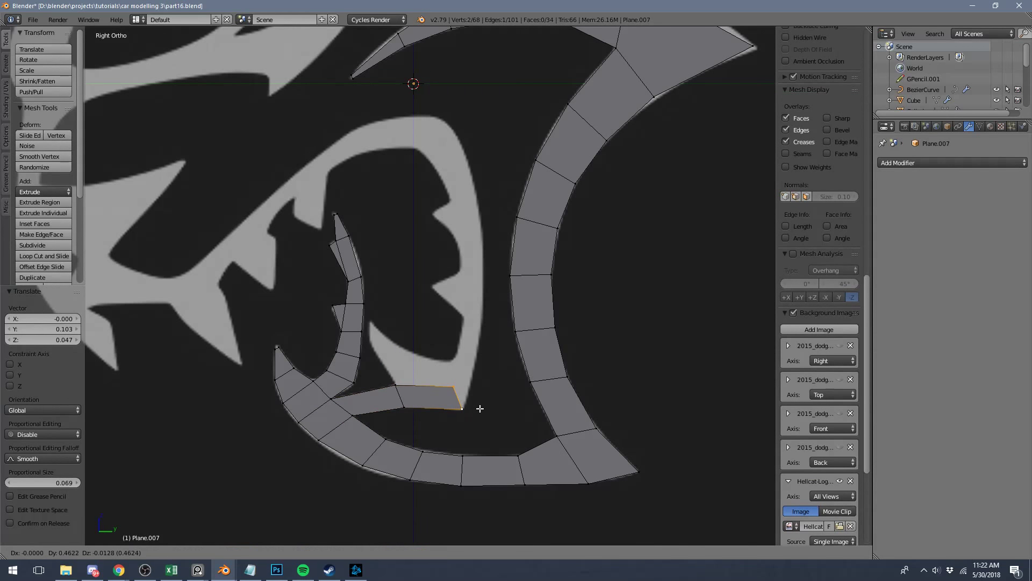
right_click(451, 386)
key("g")
left_click(447, 357)
key("a")
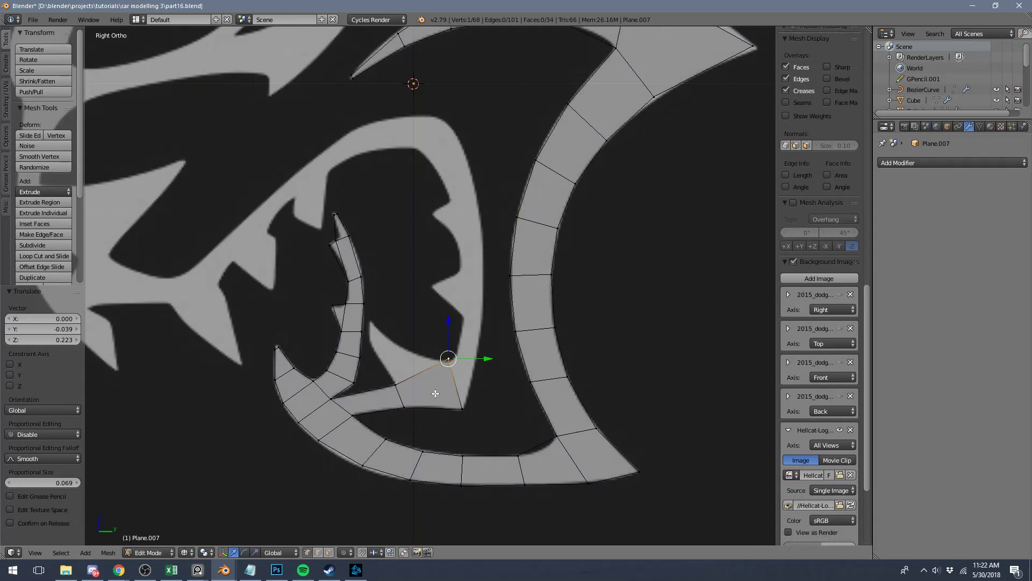
key("g")
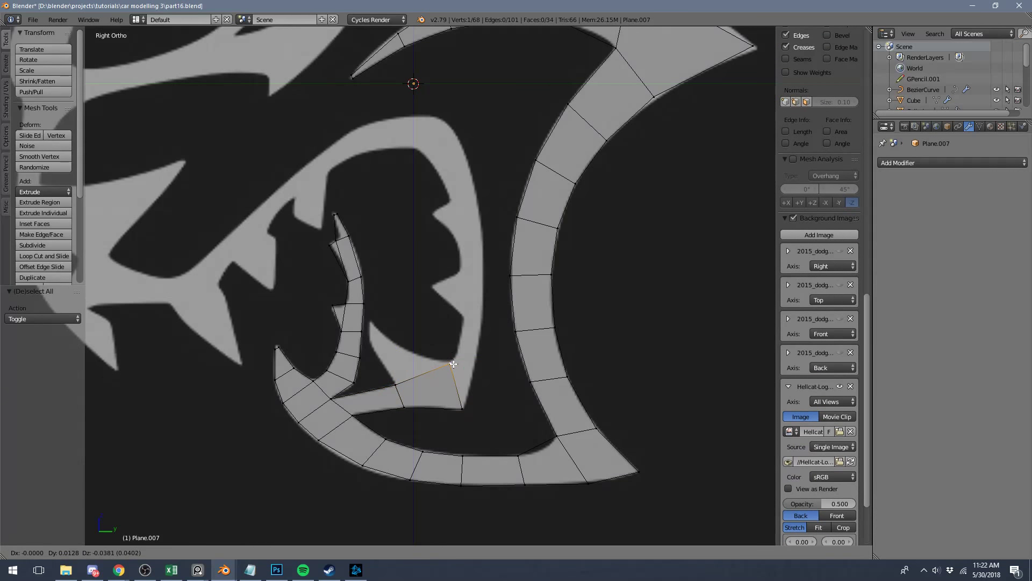
left_click(454, 366)
Extrude the upper edge of the jaw's corner face into the lower fang, and pull the inner mouth vertex in to narrow it.
right_click(409, 381, "shift")
key("e")
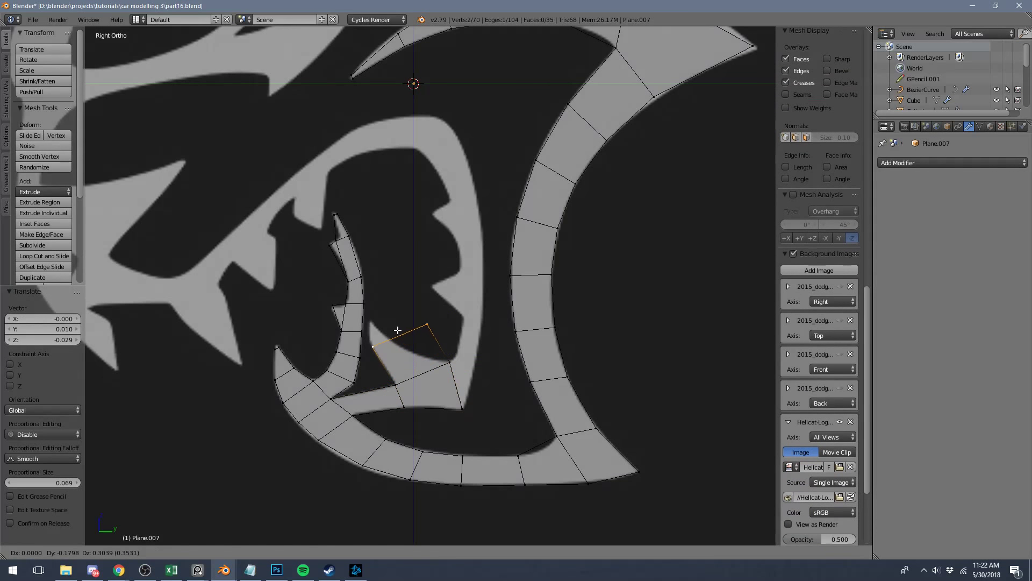
left_click(394, 330)
right_click(409, 321)
key("g")
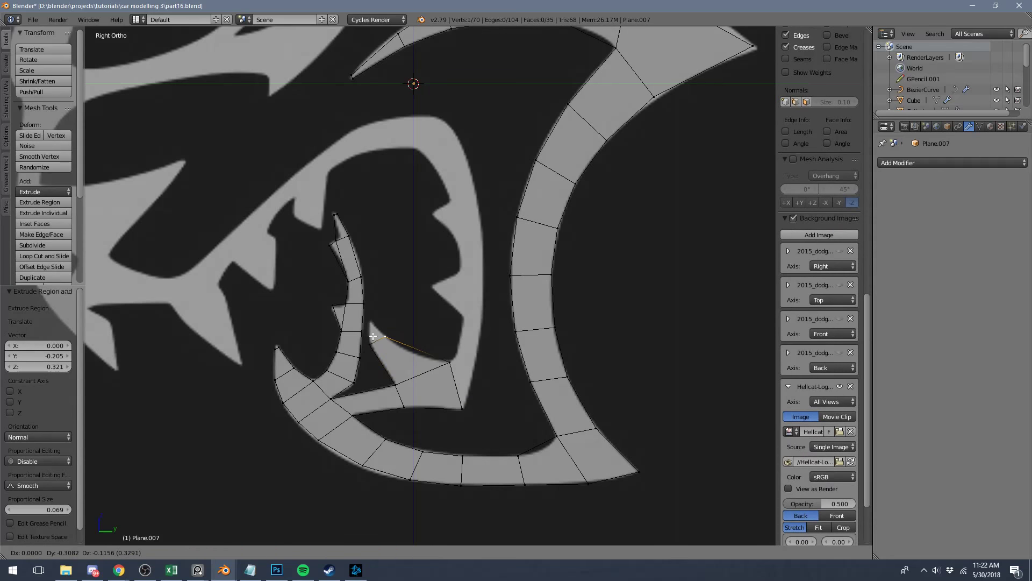
left_click(370, 327)
Add a loop cut halfway across the lower fang face and slide its upper vertex onto the outline.
key("ctrl+r")
left_click(409, 353)
right_click(409, 352)
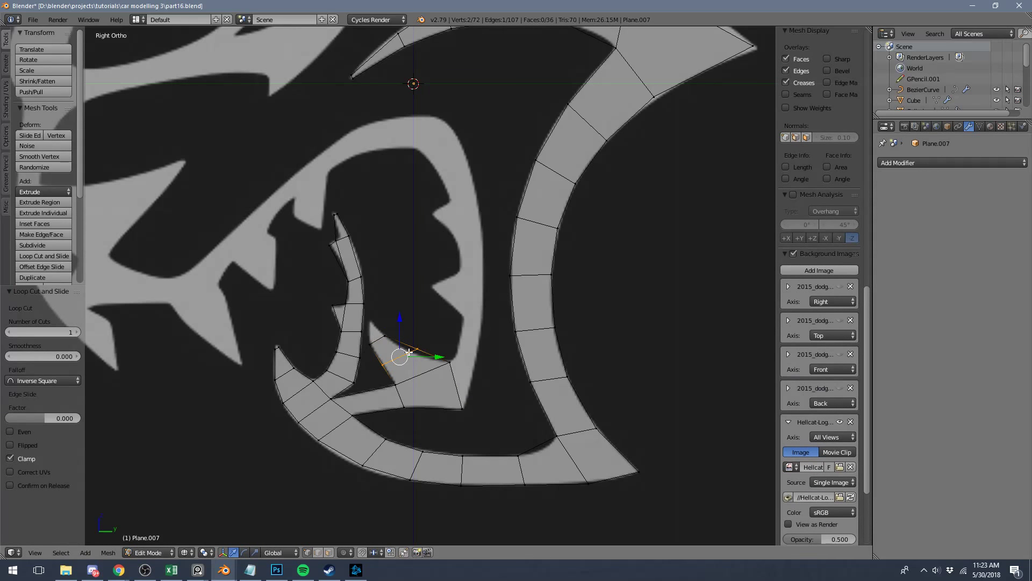
right_click(418, 348)
key("shift+v")
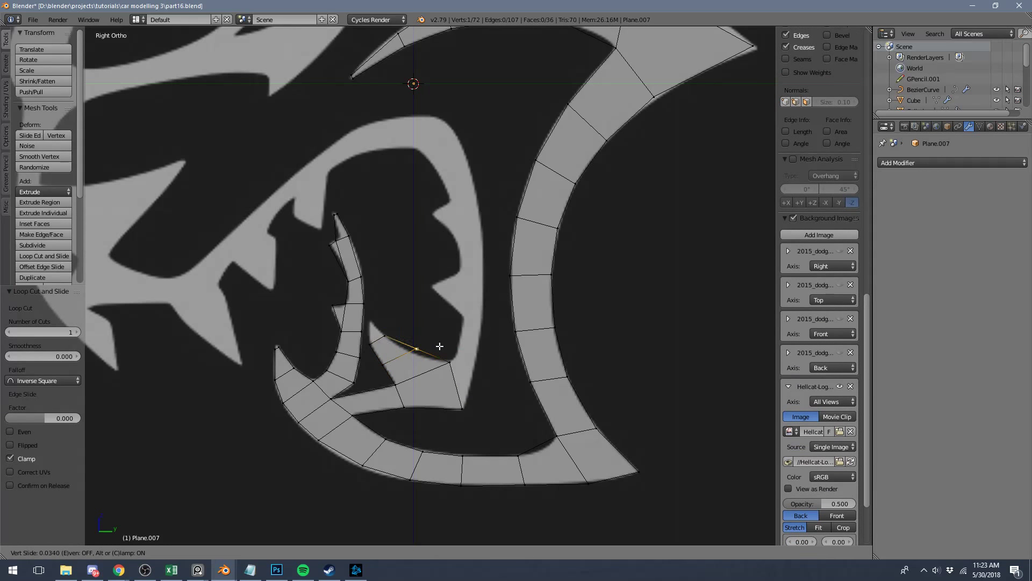
left_click(403, 355)
Extrude the lower fang's end edge to its tip, and slide the outer vertex in to form a point.
right_click(371, 344)
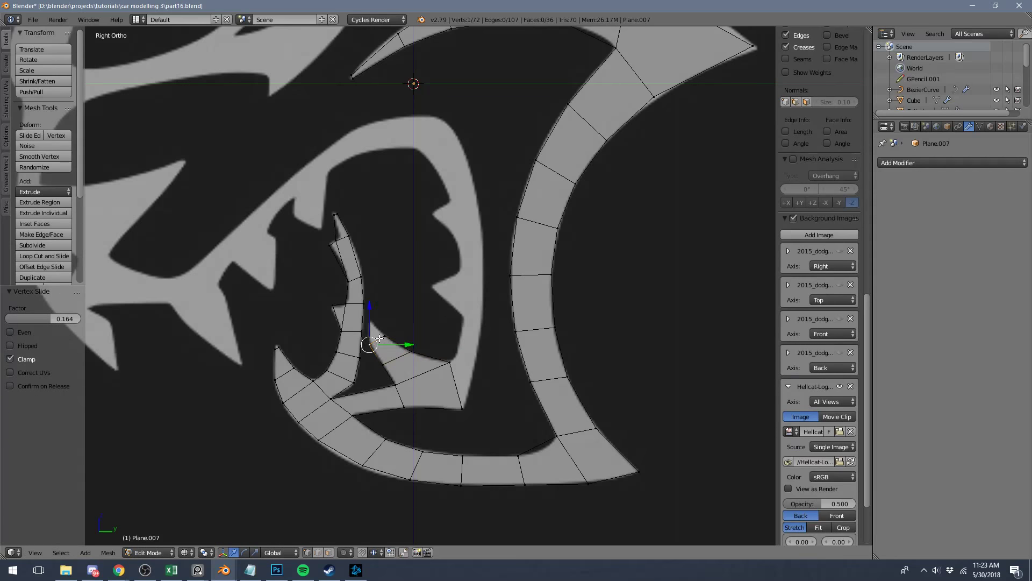
right_click(385, 336, "shift")
key("e")
left_click(387, 310)
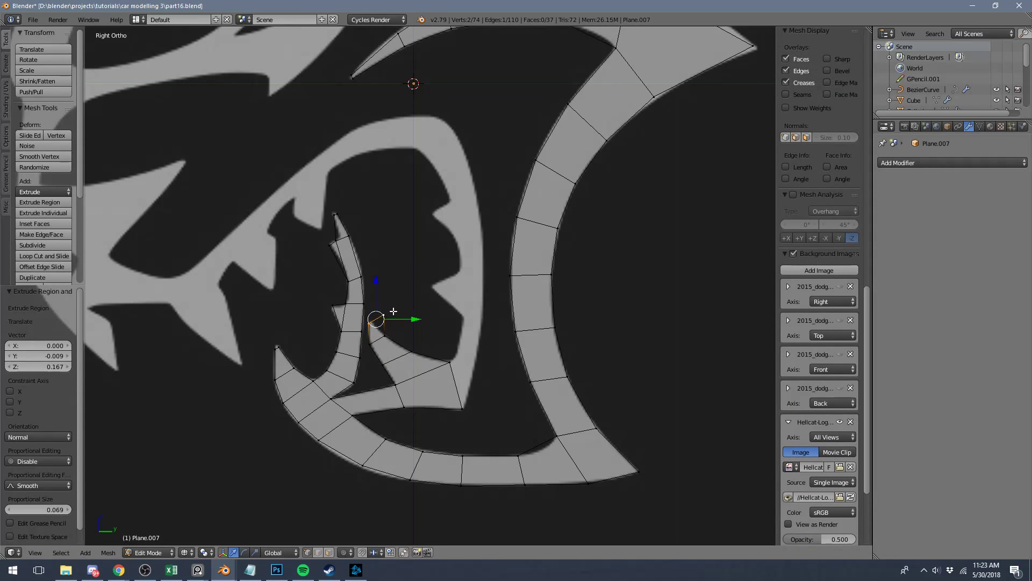
key("h")
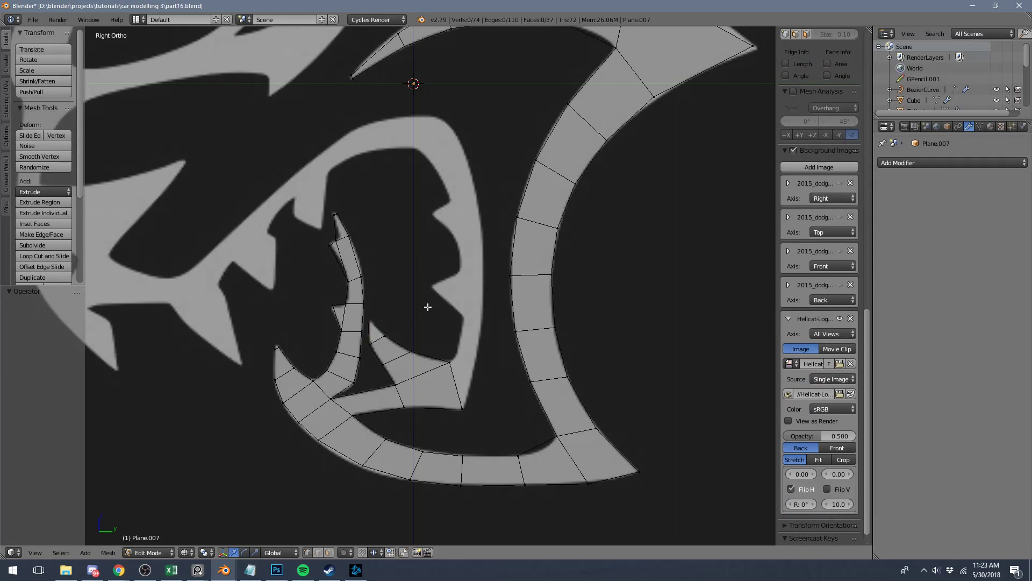
right_click(410, 307)
key("shift+v")
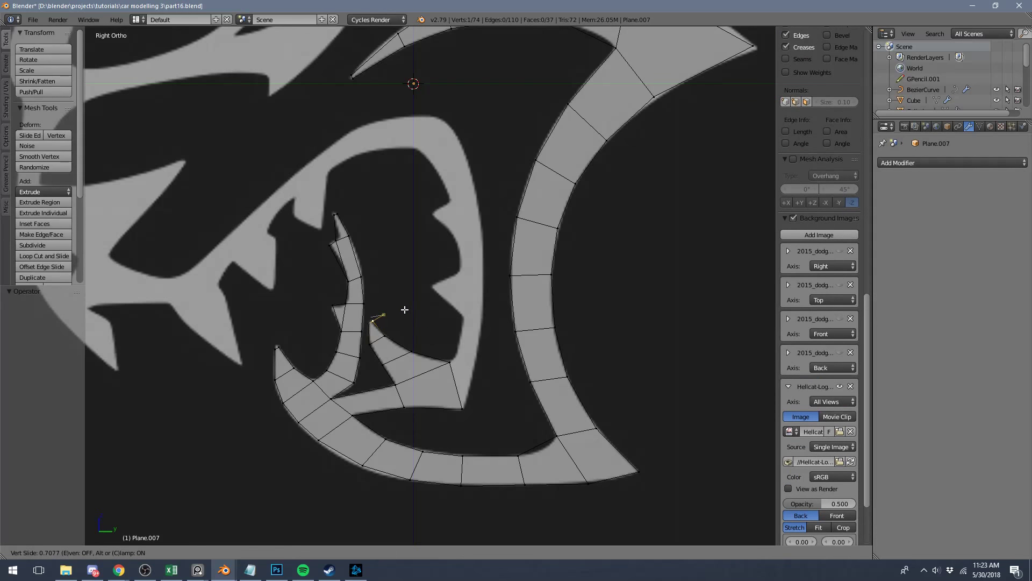
left_click(405, 309)
key("a")
Extrude the jaw corner's end edge upward along the back of the mouth, and move its outer vertex onto the outline.
right_click(451, 362)
right_click(463, 408, "shift")
key("e")
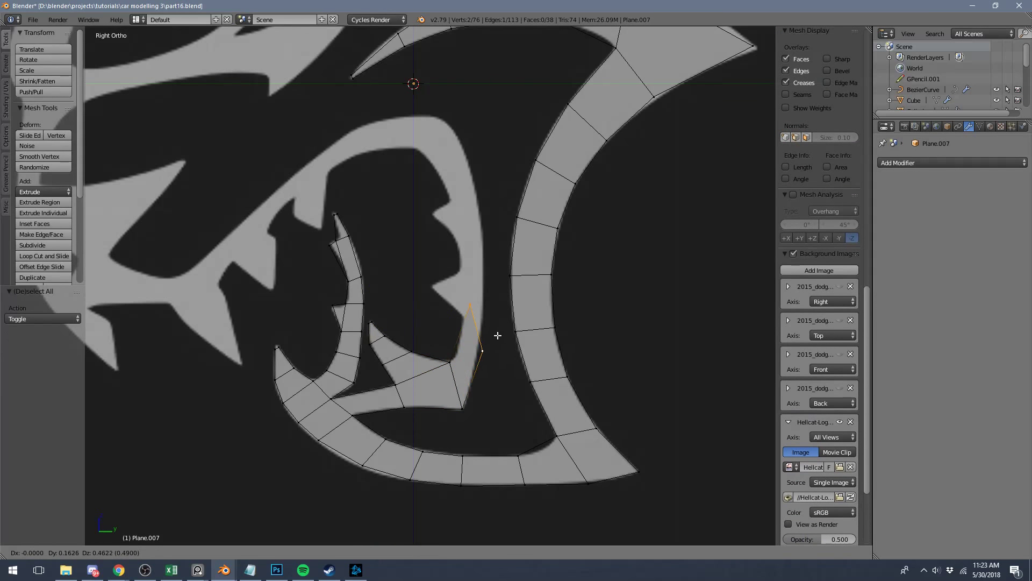
left_click(493, 342)
right_click(478, 356)
key("g")
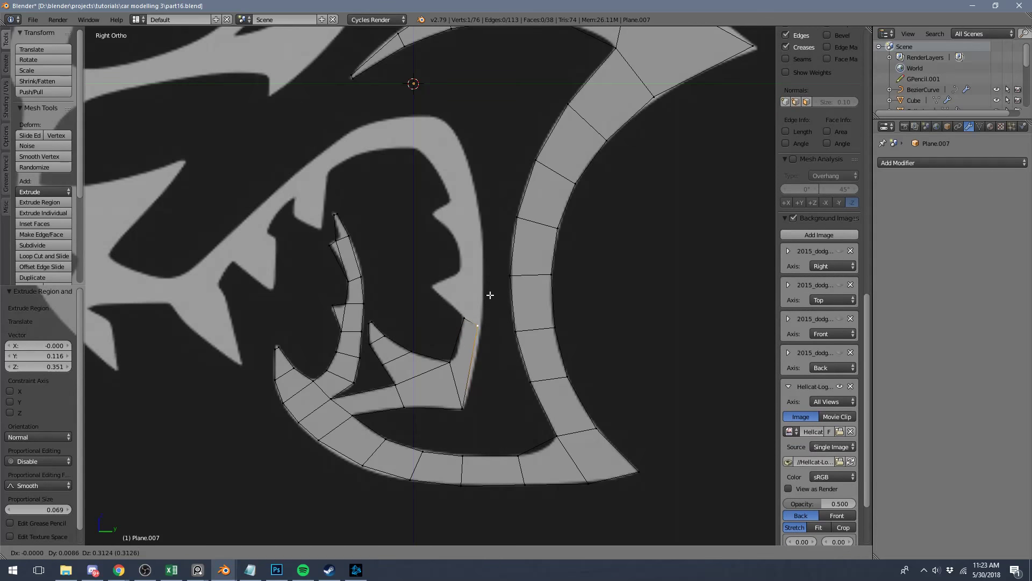
left_click(495, 290)
Add a loop cut across the new face behind the lower fang and shift it onto the outline.
key("a")
key("ctrl+r")
left_click(470, 335)
right_click(471, 337)
key("g")
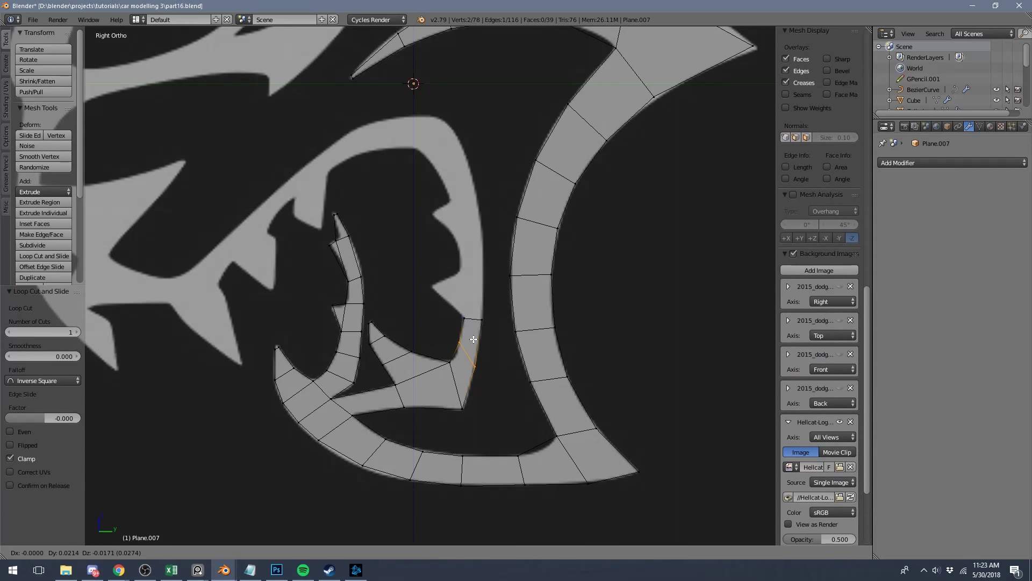
left_click(474, 343)
key("a")
Extrude the end edge up past the lower rear tooth, and move its inner vertex onto the mouth outline.
right_click(467, 319)
right_click(481, 318, "shift")
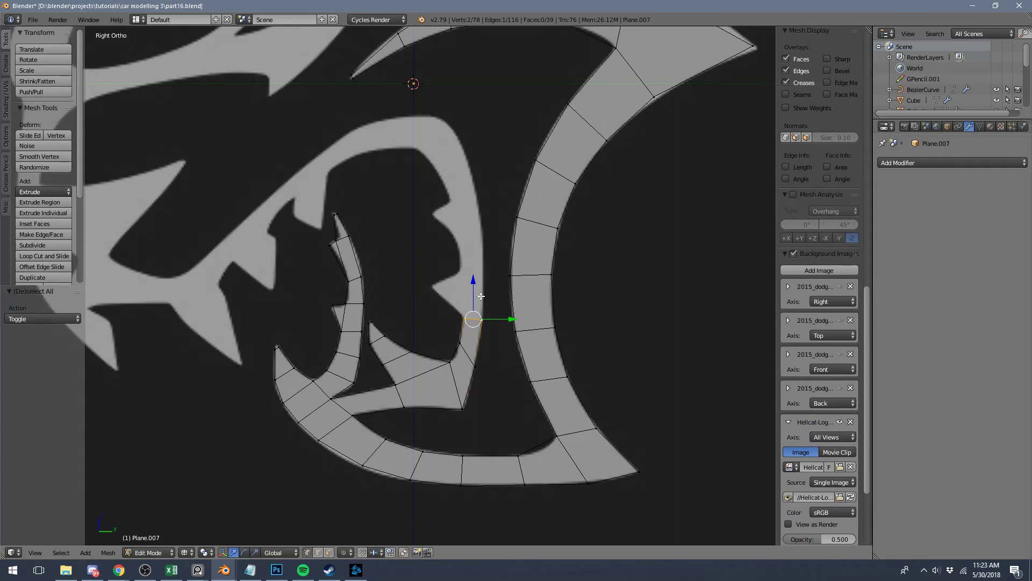
middle_click_drag(481, 278, 481, 329, "shift")
key("e")
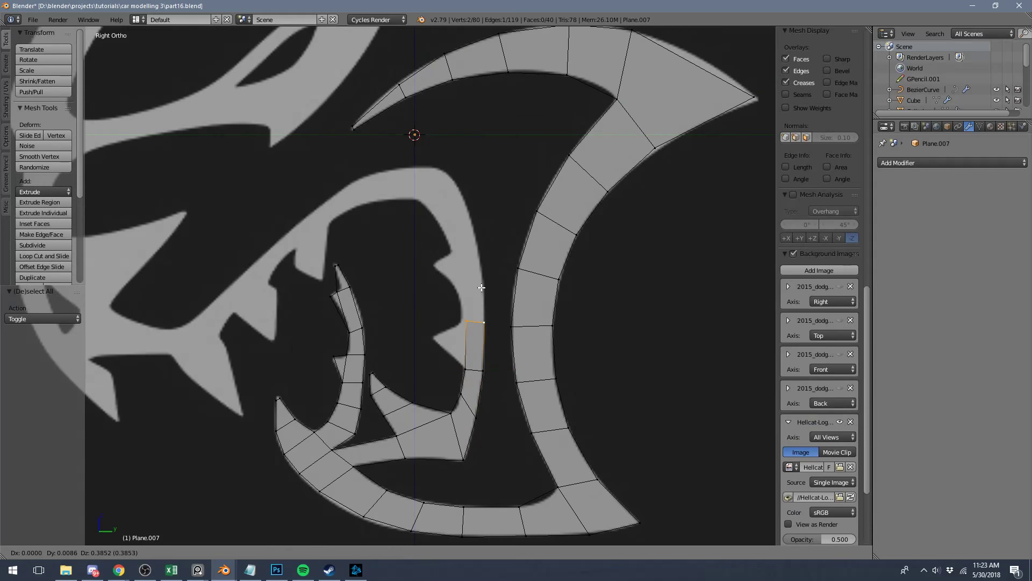
left_click(481, 288)
right_click(469, 311)
key("g")
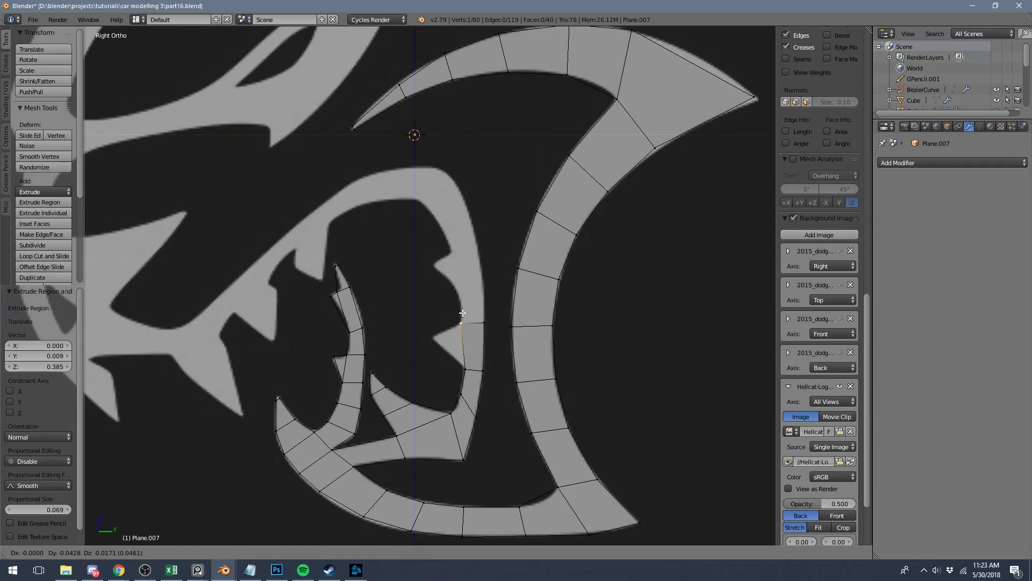
left_click(490, 295)
Extrude the end edge up to the base of the upper rear tooth and adjust its position on the outline.
right_click(493, 316, "shift")
key("e")
left_click(487, 273)
key("g")
left_click(480, 268)
middle_click_drag(480, 269, 499, 347, "shift")
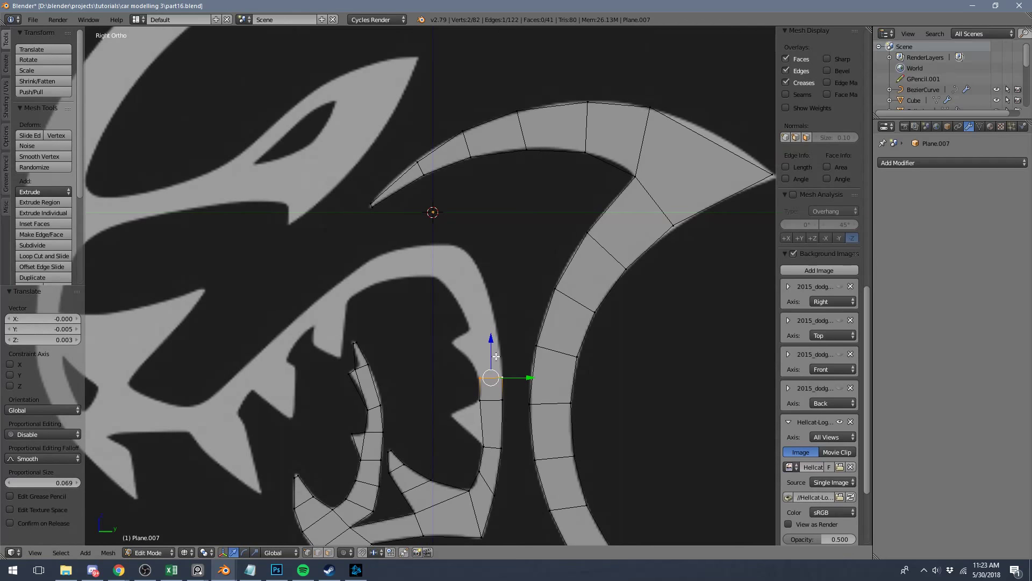
Extrude the end edge to the top of the upper rear tooth, and move its outer vertex onto the outline.
key("e")
left_click(485, 300)
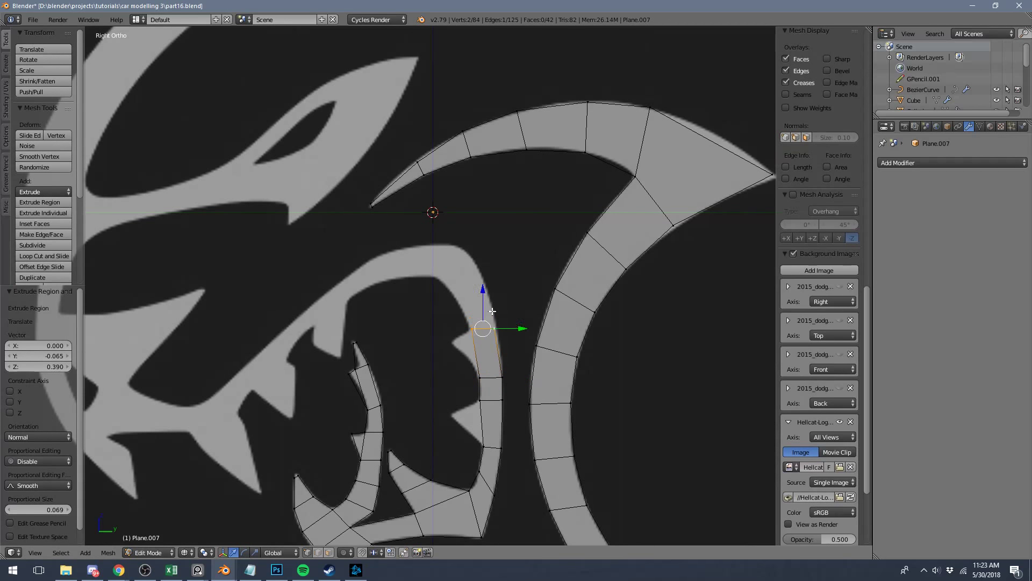
right_click(494, 312)
key("g")
left_click(507, 351)
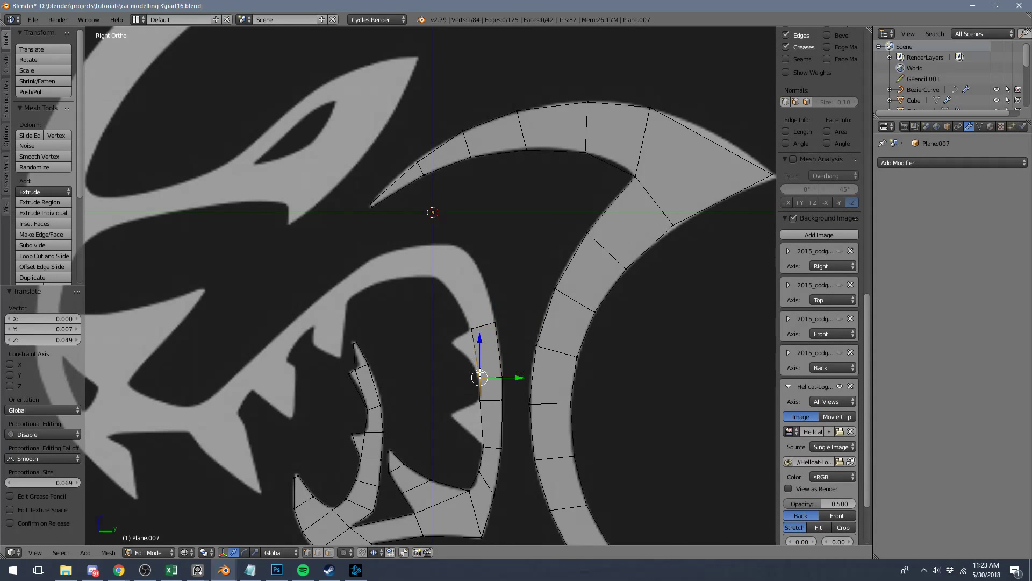
Try to form the upper rear tooth by extruding its base vertex to the tip and filling a triangle.
key("e")
left_click(449, 335)
right_click(473, 323, "shift")
right_click(481, 371, "shift")
key("f")
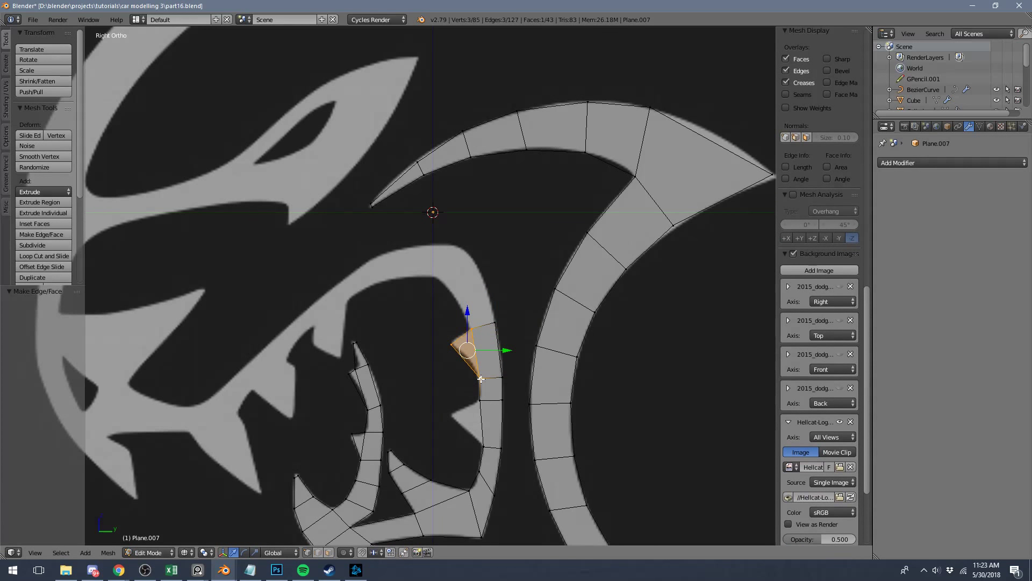
key("a")
Extrude the base vertex of the lower rear tooth to the tooth's tip.
right_click(483, 433)
key("e")
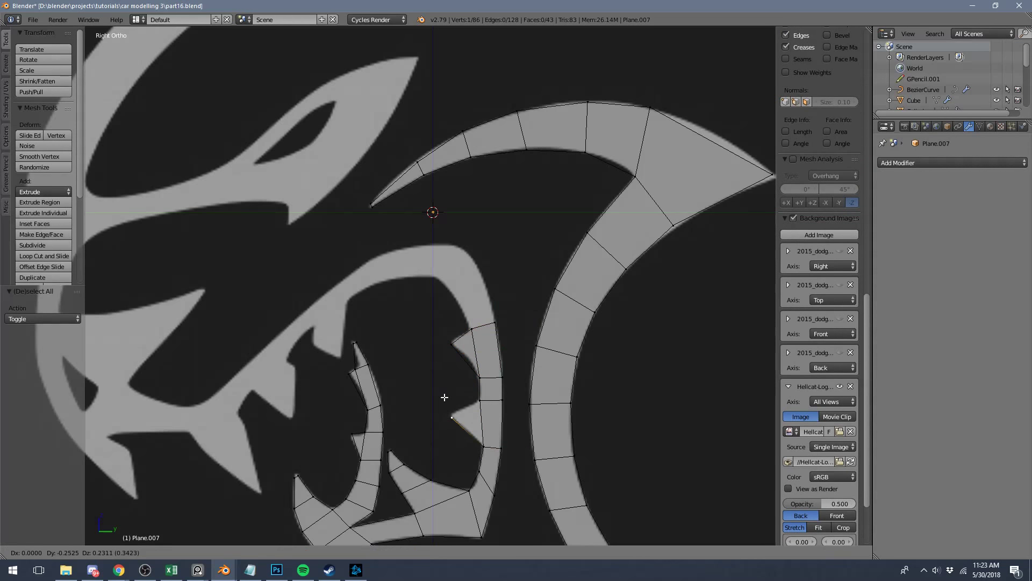
left_click(445, 397)
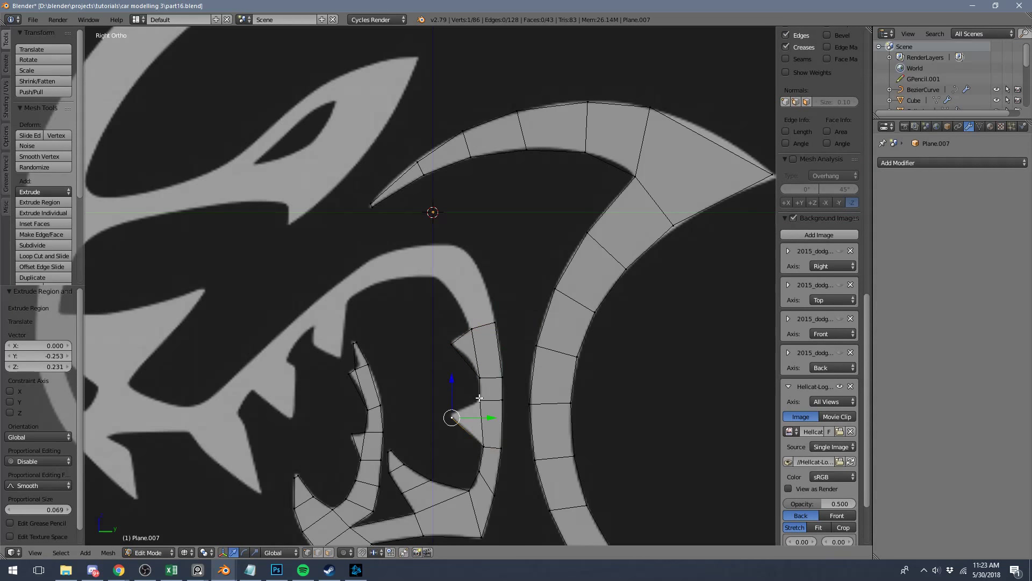
Delete the extruded tip vertices of the lower and upper rear teeth.
key("x")
left_click(475, 400)
right_click(452, 344)
key("x")
left_click(454, 355)
Extrude the inner edge beside the upper rear tooth to its tip, and slide the lower vertex up to form a point.
right_click(471, 329)
right_click(479, 377, "shift")
key("e")
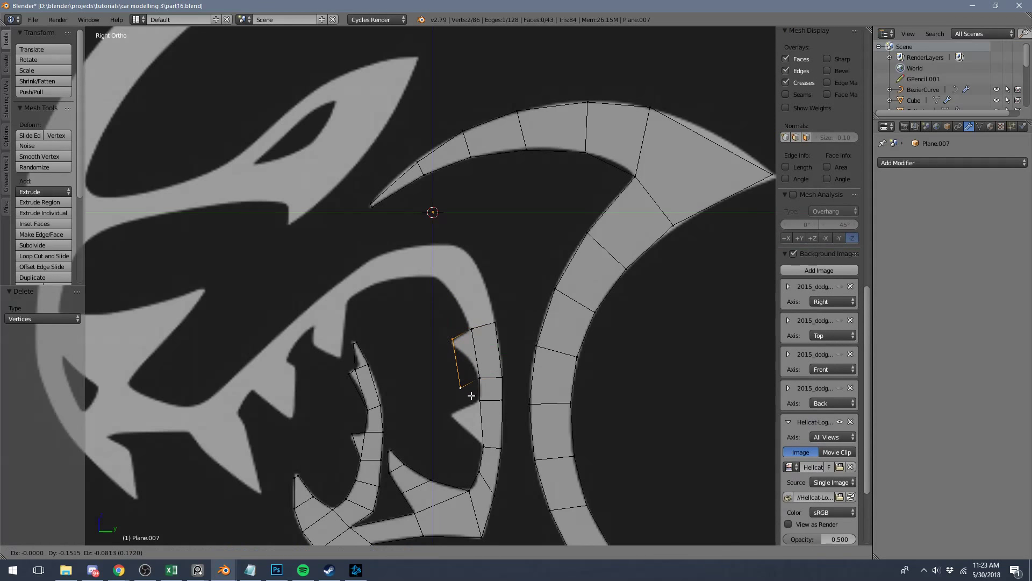
left_click(471, 397)
right_click(466, 394)
key("g")
key("g")
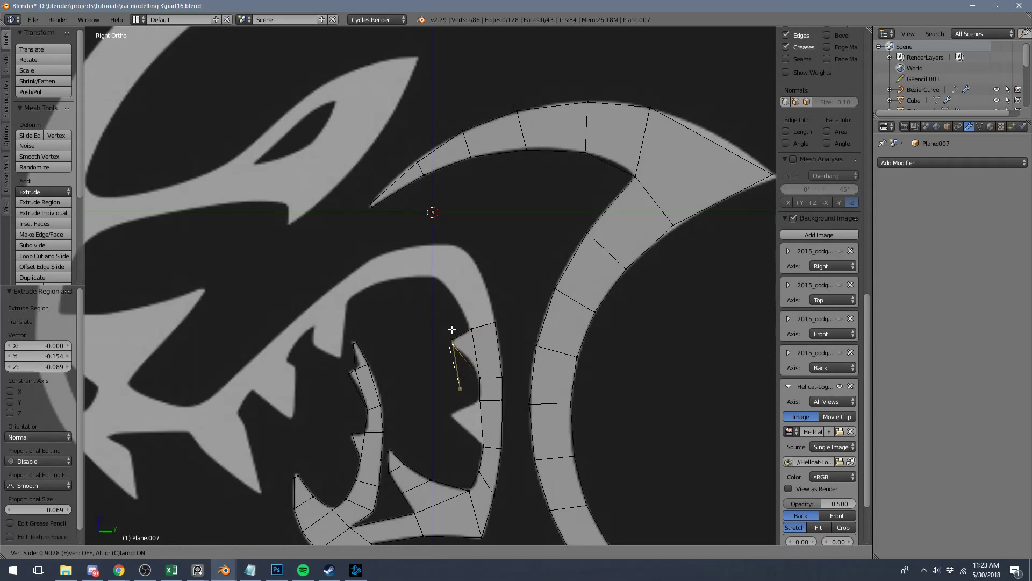
left_click(452, 329)
key("a")
Extrude the inner edge beside the lower rear tooth to its tip, and slide the lower vertex up to form a point.
right_click(479, 401)
right_click(481, 445, "shift")
key("e")
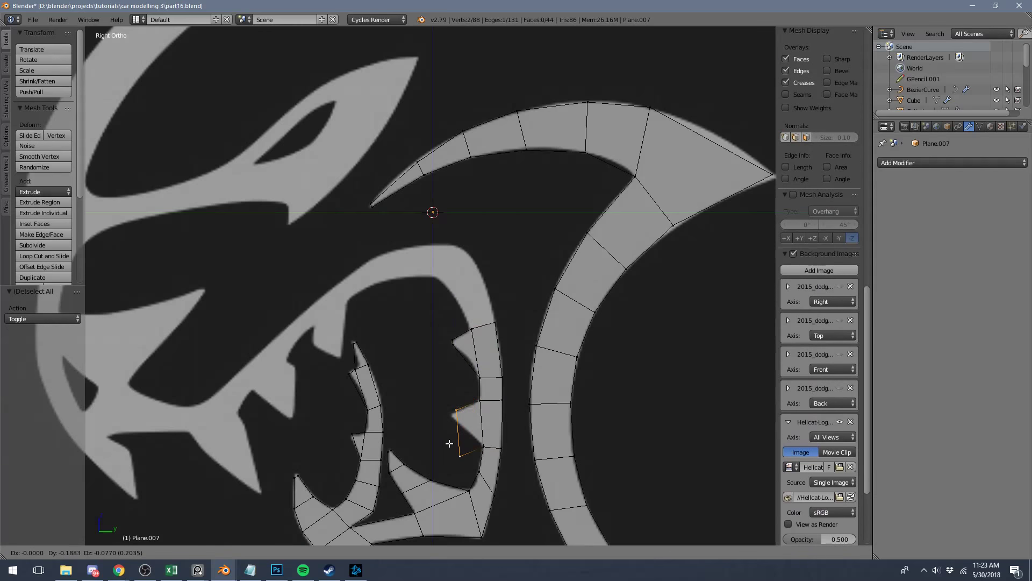
left_click(445, 445)
right_click(454, 455)
key("shift+v")
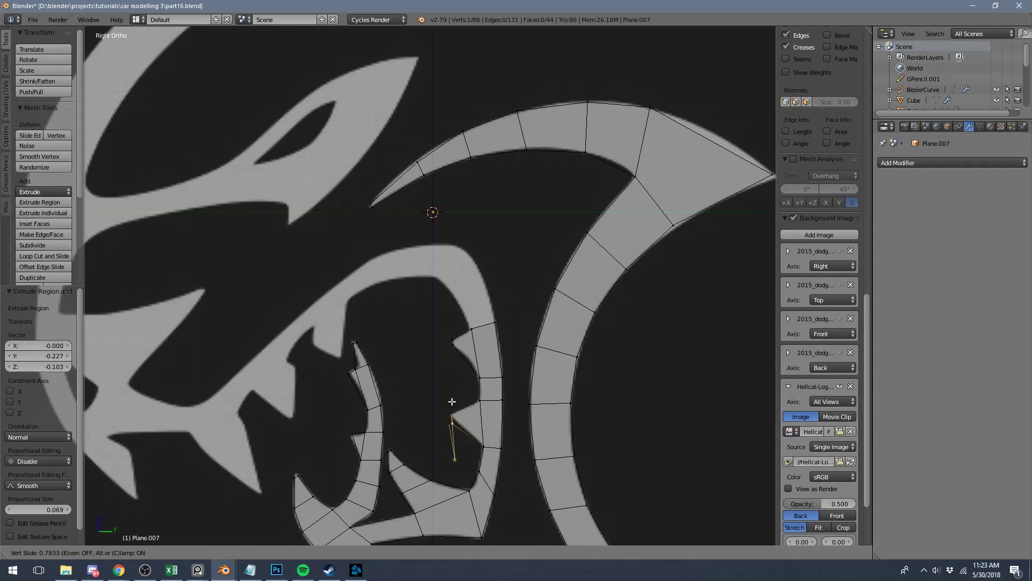
left_click(454, 395)
Extrude the end edge above the rear teeth around the mouth's upper bend, and move its outer vertex onto the outline.
key("a")
right_click(471, 328)
right_click(495, 323, "shift")
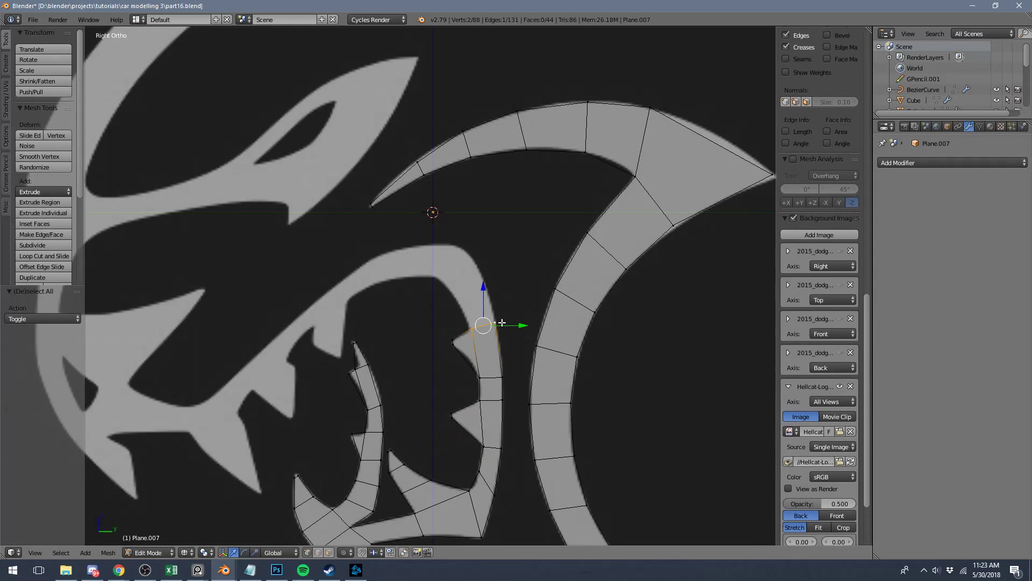
middle_click_drag(503, 329, 530, 376, "shift")
key("e")
left_click(490, 320)
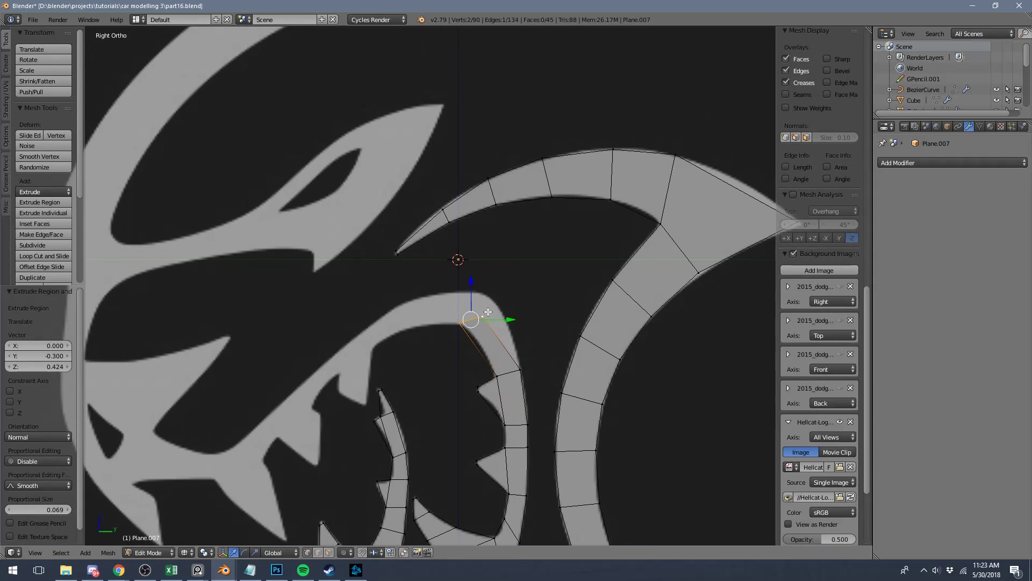
right_click(491, 299)
key("g")
left_click(493, 274)
Add a loop cut across the face at the mouth's upper bend, and move its outer vertex onto the curve.
key("a")
key("ctrl+r")
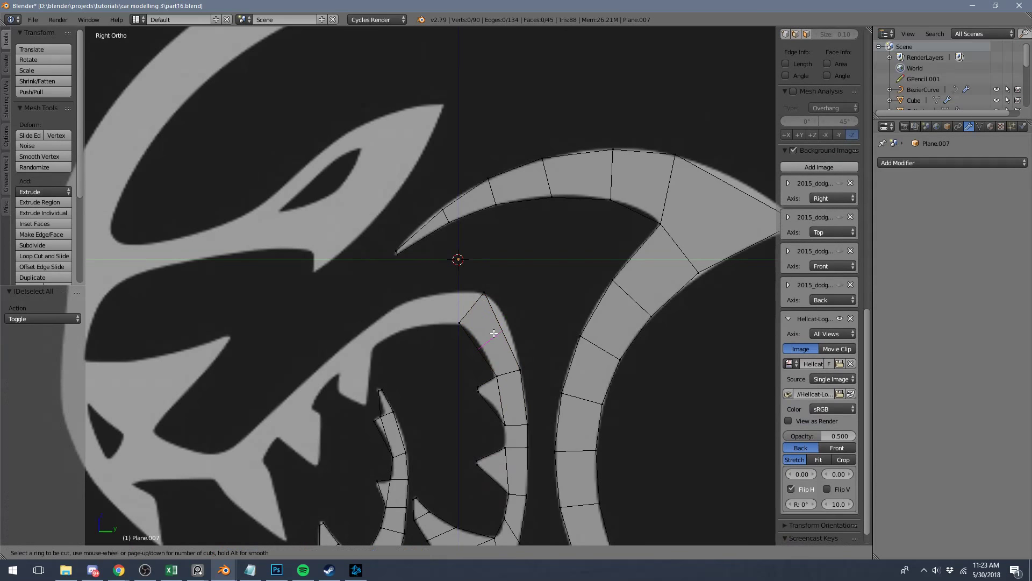
left_click(492, 329)
left_click(499, 323)
right_click(506, 325)
key("g")
left_click(523, 320)
Extrude the bend's end edge forward along the top of the mouth, and move its upper vertex onto the outline.
right_click(486, 297)
right_click(457, 324, "shift")
key("e")
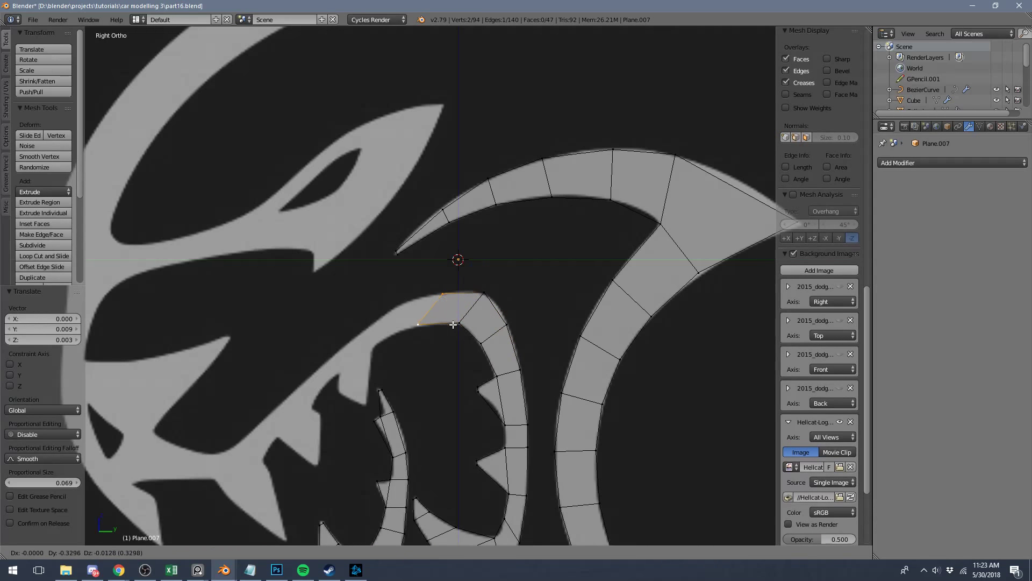
left_click(458, 308)
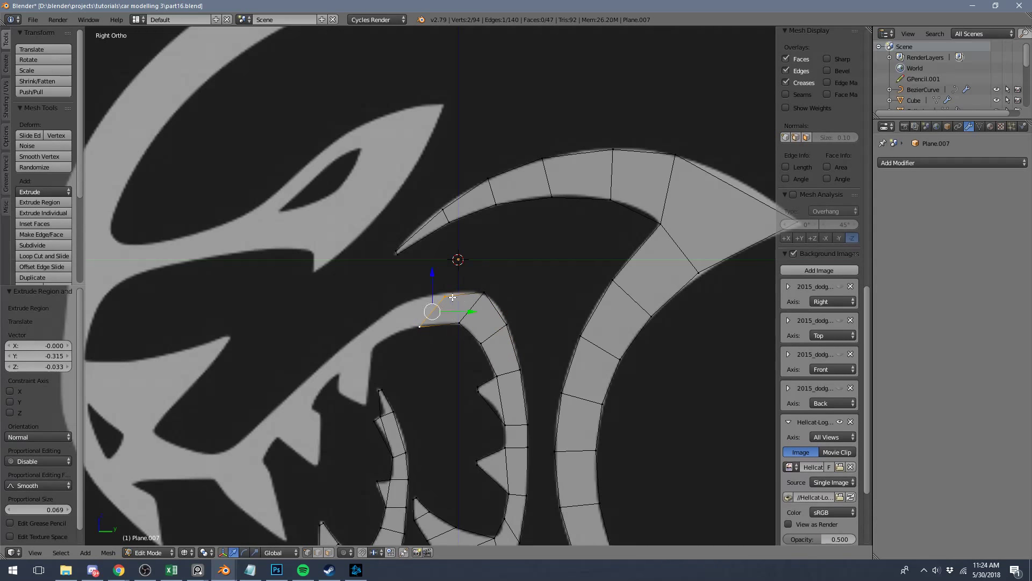
right_click(444, 297)
key("g")
left_click(387, 304)
Add a loop cut across the face at the top of the mouth, and adjust its position and upper vertex to the outline.
key("ctrl+r")
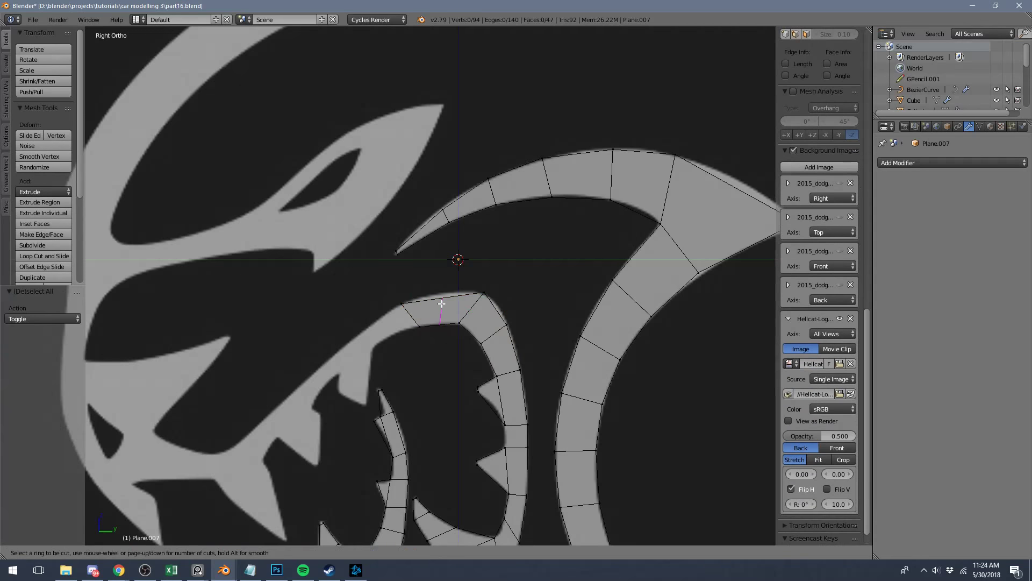
left_click(439, 302)
left_click(438, 300)
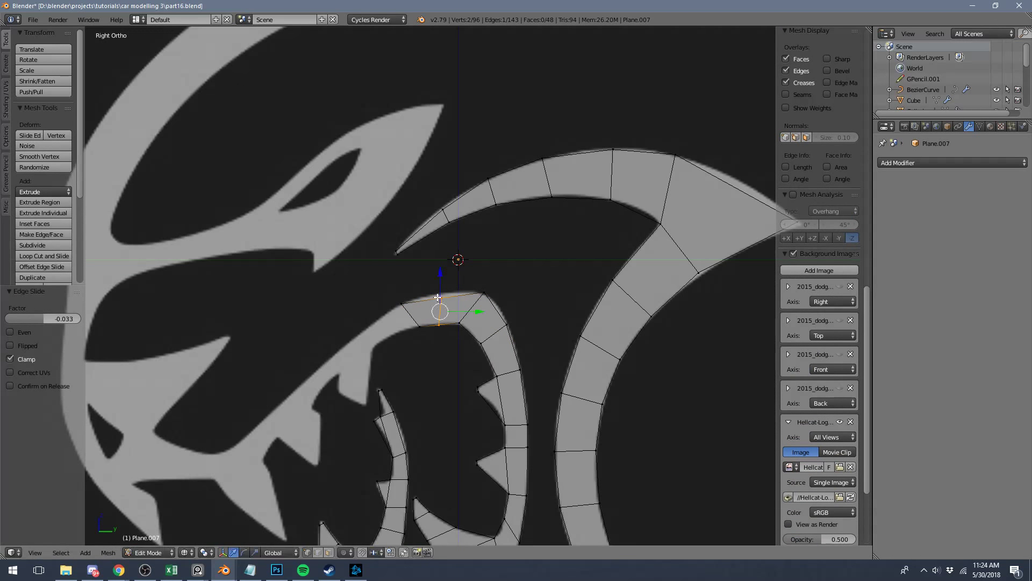
key("g")
left_click(442, 305)
right_click(439, 294)
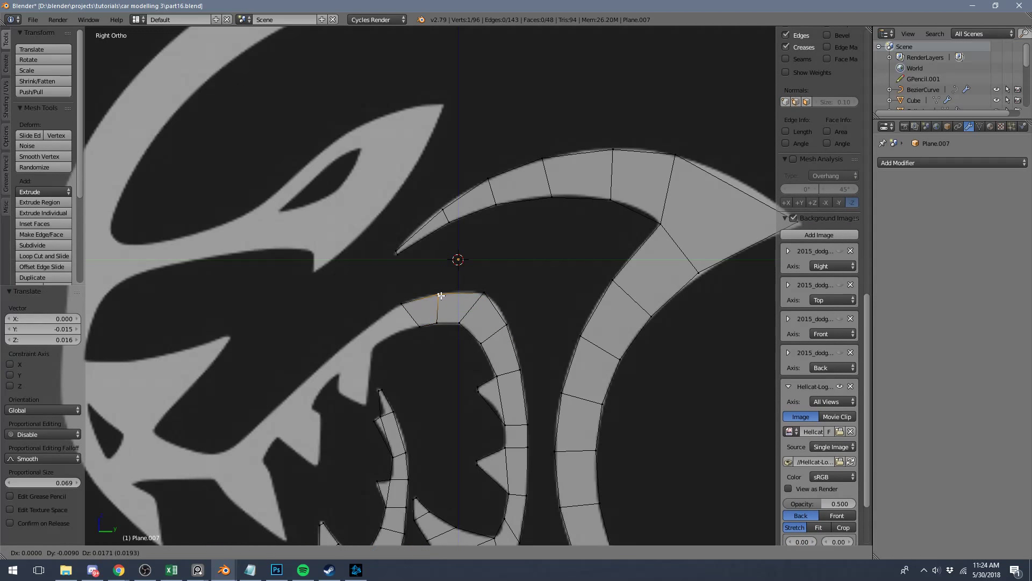
Extrude the end edge down the upper jaw to the rear of its first tooth, and slide the inner vertex to fit.
middle_click_drag(454, 322, 521, 299, "shift")
key("e")
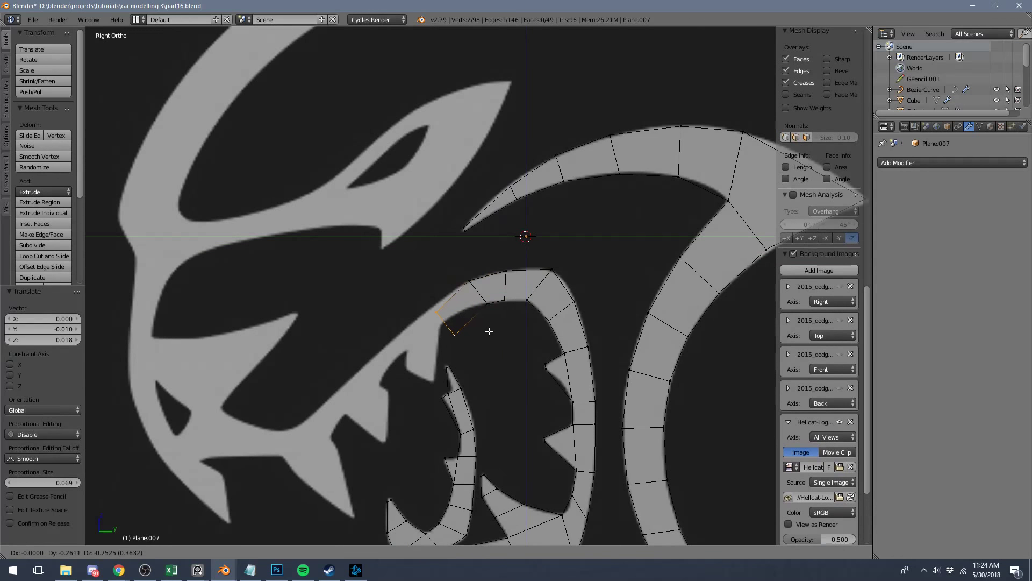
left_click(483, 330)
right_click(456, 334)
key("g")
key("g")
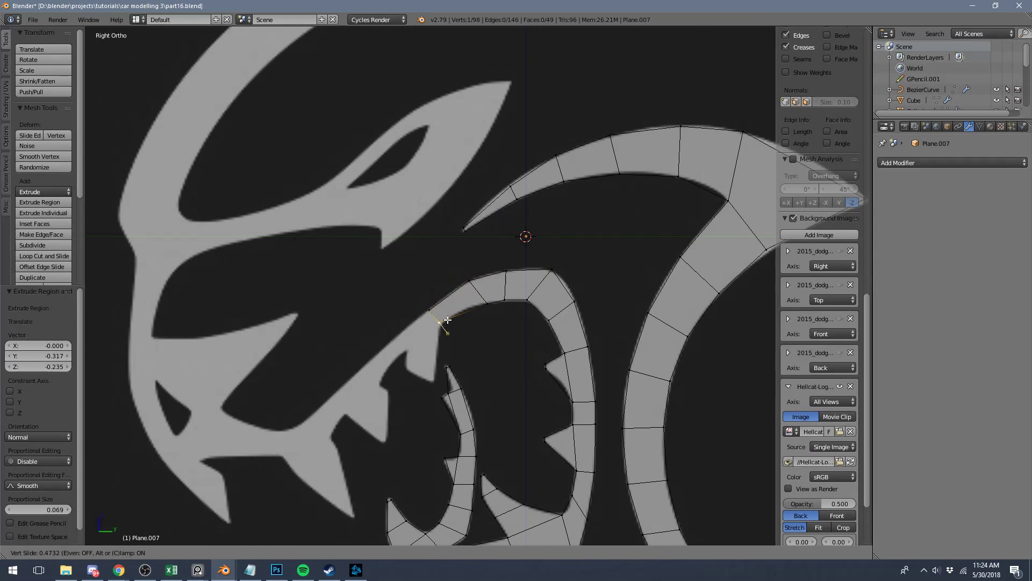
left_click(451, 320)
Extrude the end edge across the base of the first upper tooth, and slide the inner vertex to narrow the strip.
middle_click_drag(451, 321, 488, 289, "shift")
right_click(467, 280, "shift")
key("e")
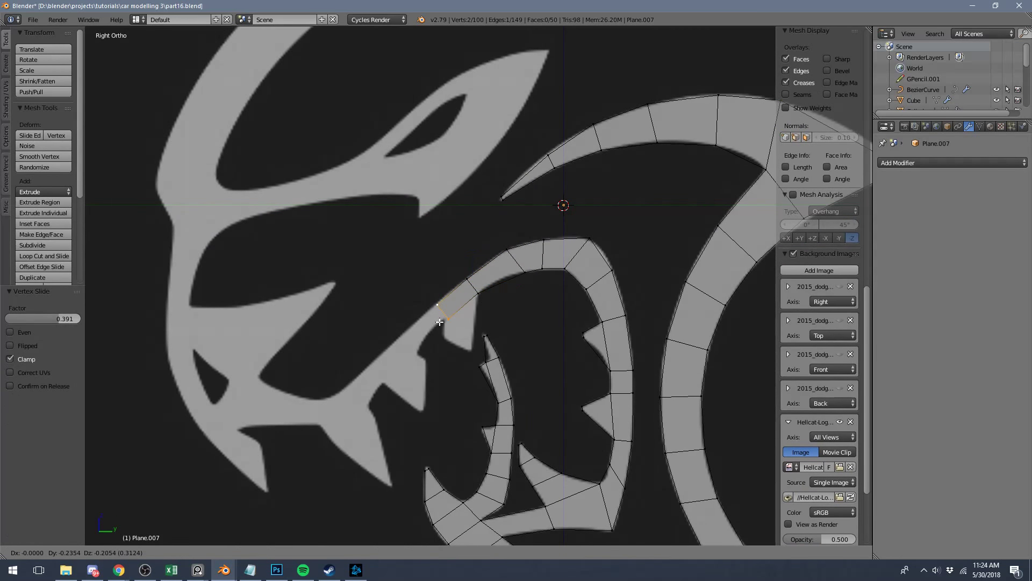
left_click(440, 321)
right_click(448, 320)
key("shift+v")
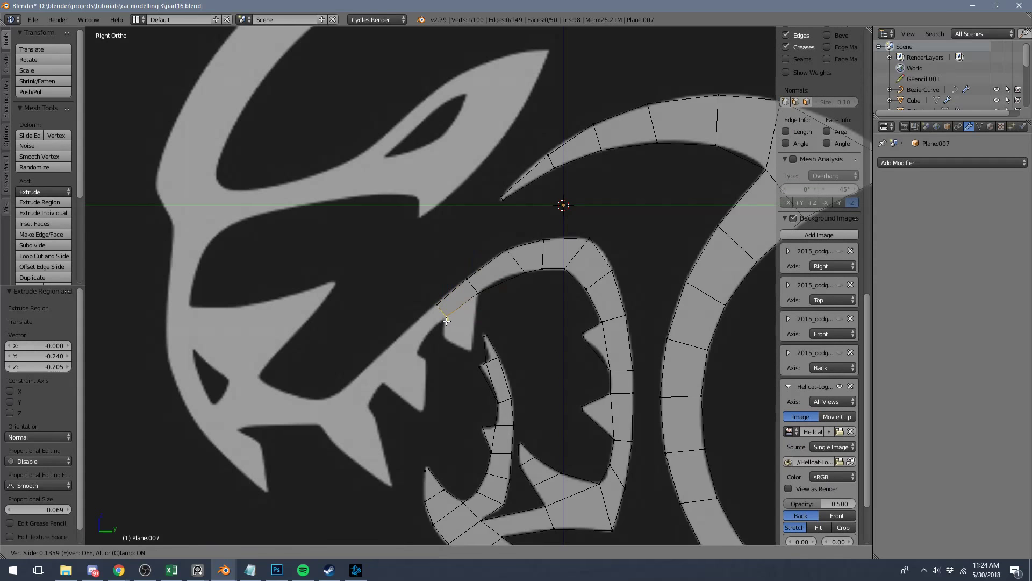
left_click(438, 308)
Extrude the end edge to the base of the second upper tooth, and move both end vertices onto the outline.
right_click(438, 306, "shift")
middle_click_drag(448, 336, 563, 268, "shift")
key("e")
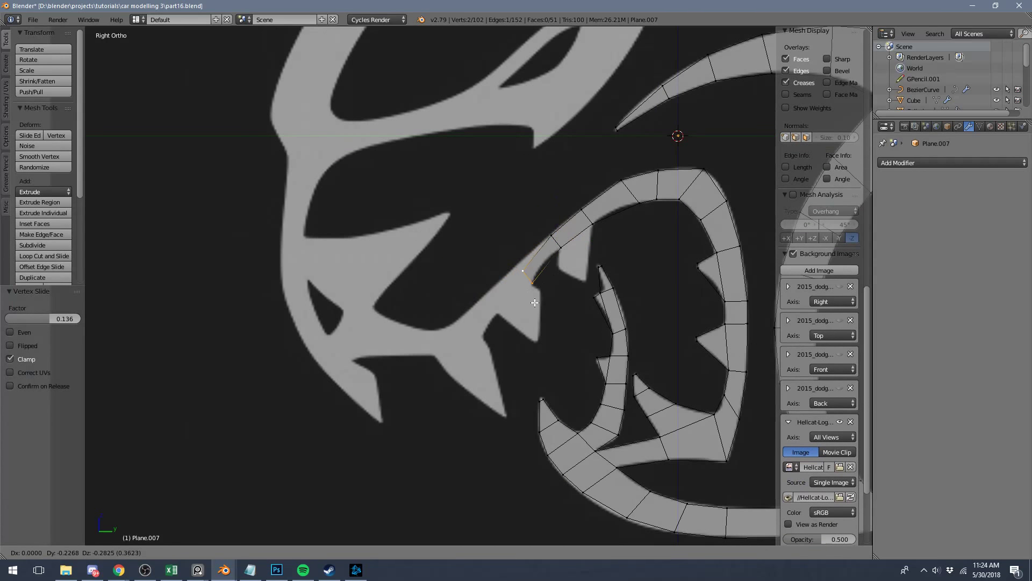
left_click(535, 292)
right_click(536, 288)
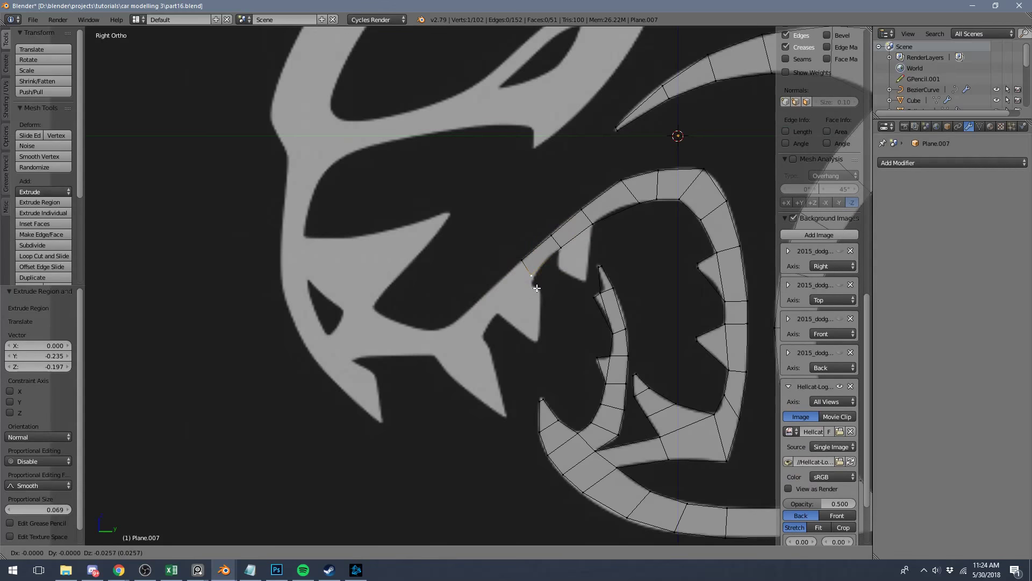
left_click(534, 307)
right_click(528, 266)
key("g")
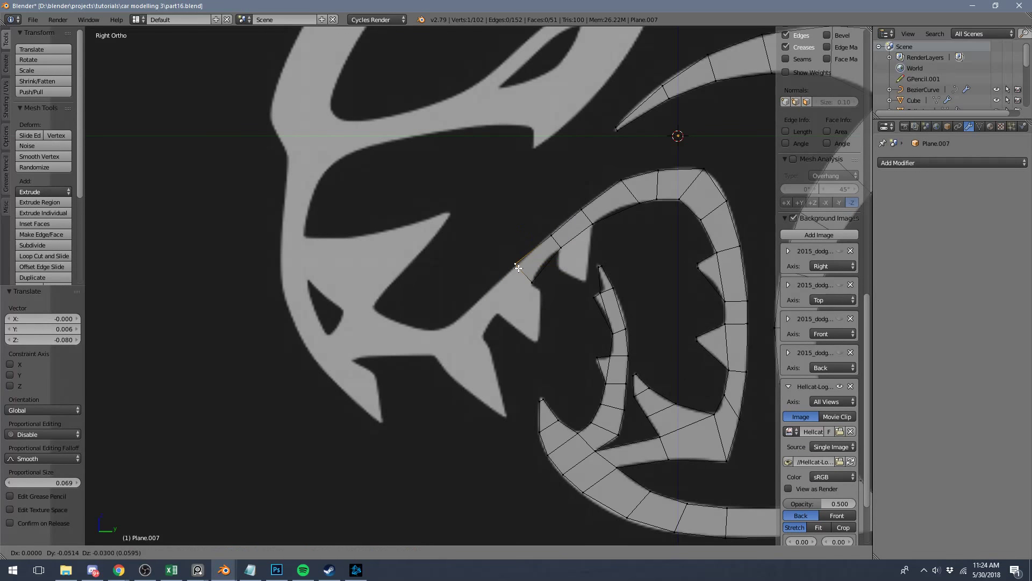
left_click(520, 268)
Extrude the end edge across the base of the second upper tooth.
right_click(535, 283, "shift")
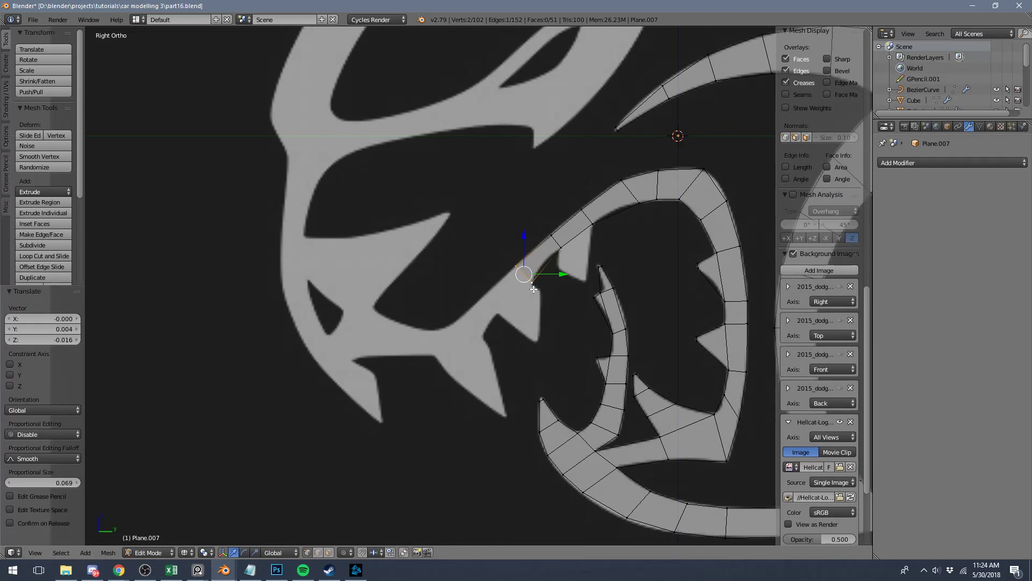
key("e")
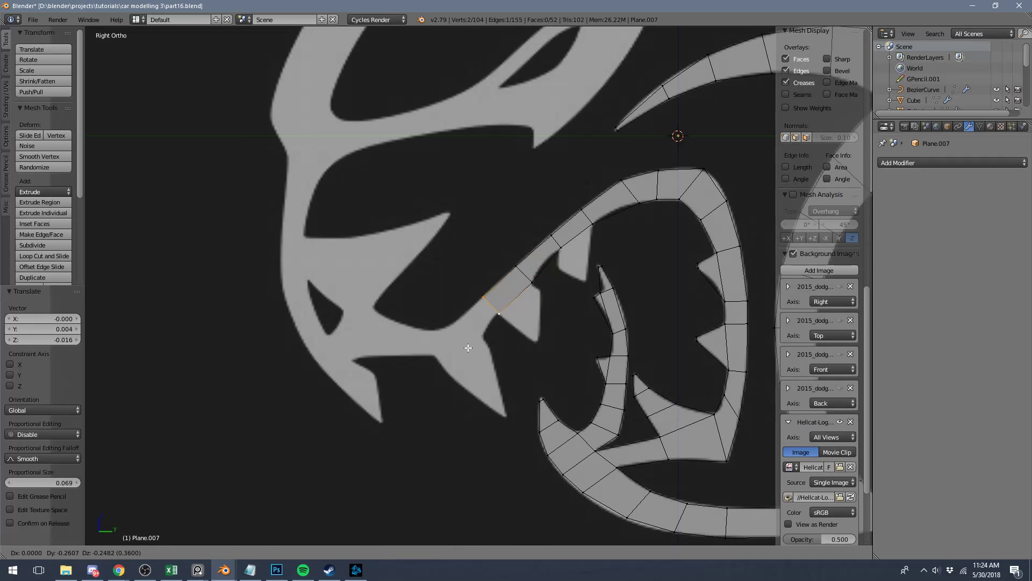
left_click(468, 347)
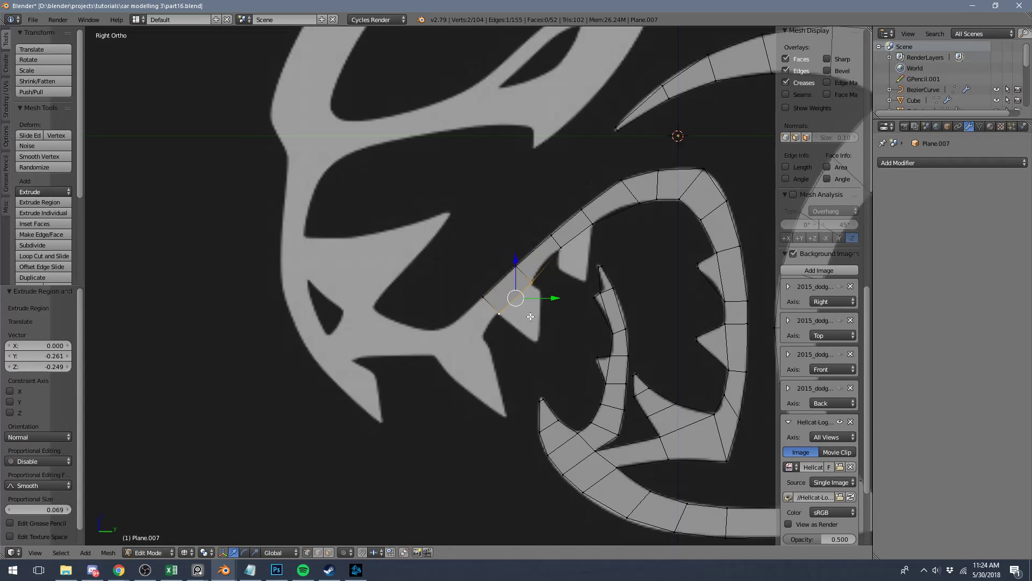
Extrude the second upper tooth's edge to its widest part and on to the tip, sliding the loose vertex onto the tip.
key("e")
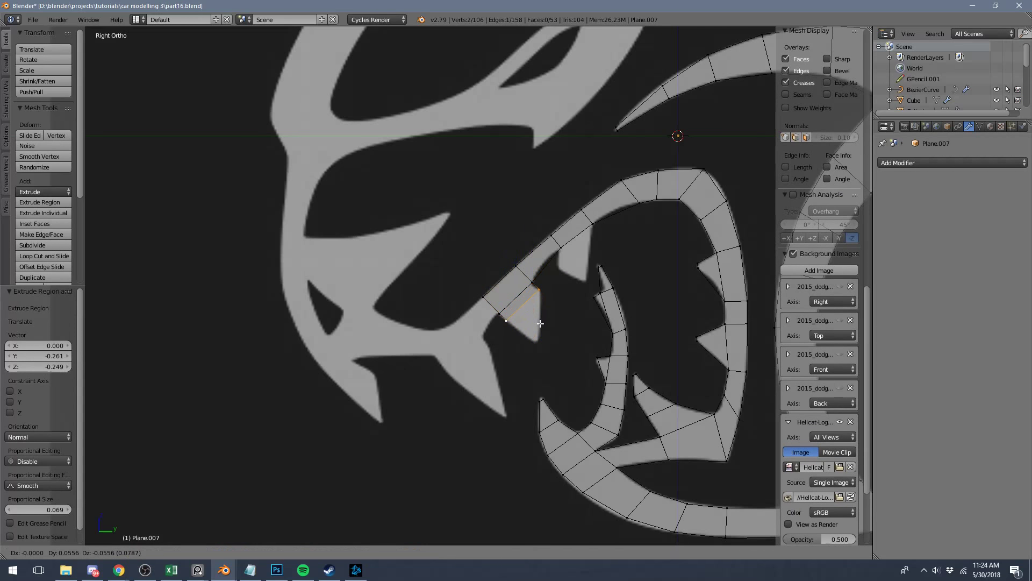
left_click(534, 327)
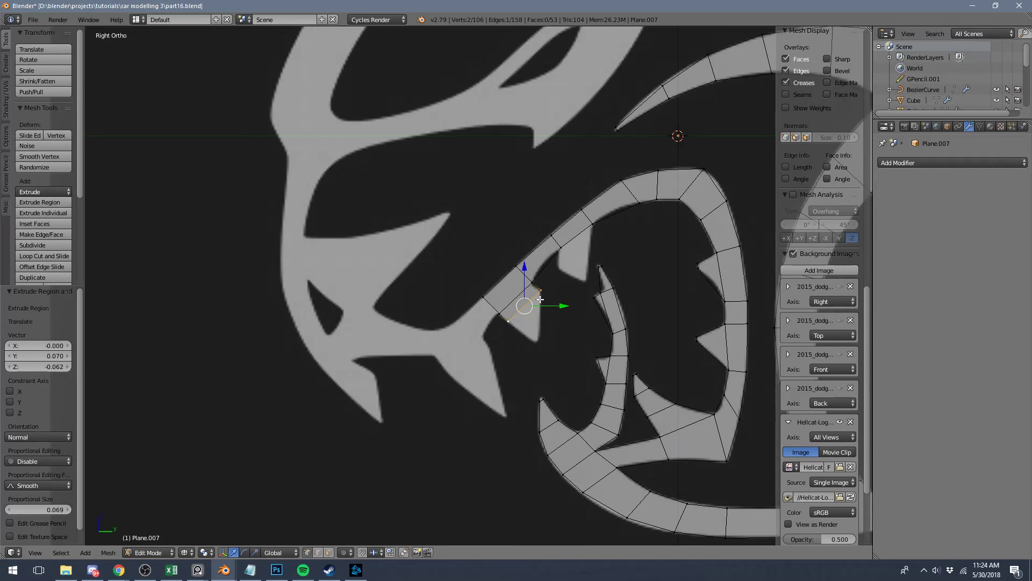
key("e")
left_click(567, 322)
right_click(566, 317)
key("g")
key("g")
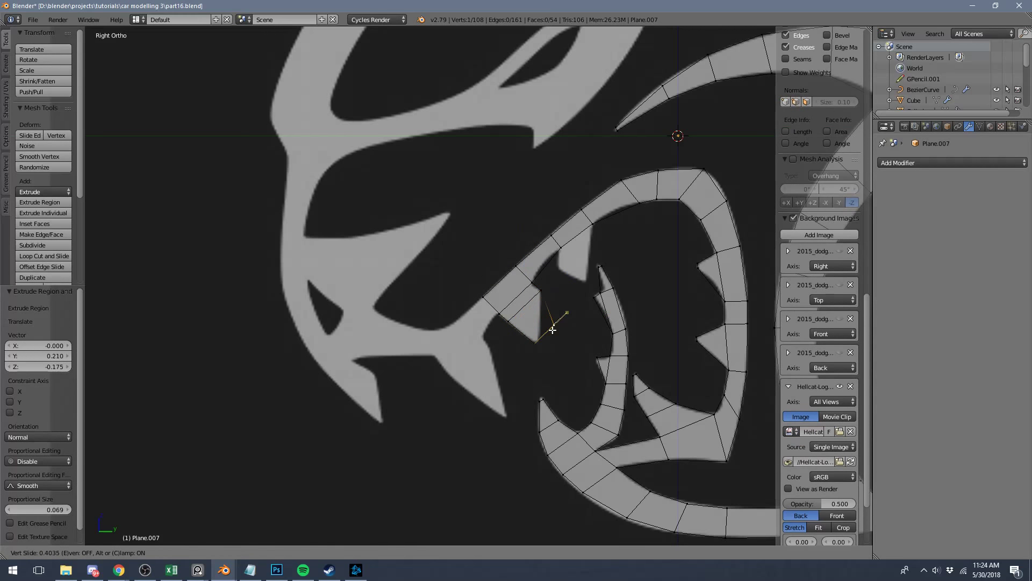
left_click(542, 337)
key("a")
Extrude the base edge of the first upper tooth downward and move the rear vertex to the tooth's tip.
right_click(559, 249)
right_click(594, 226, "shift")
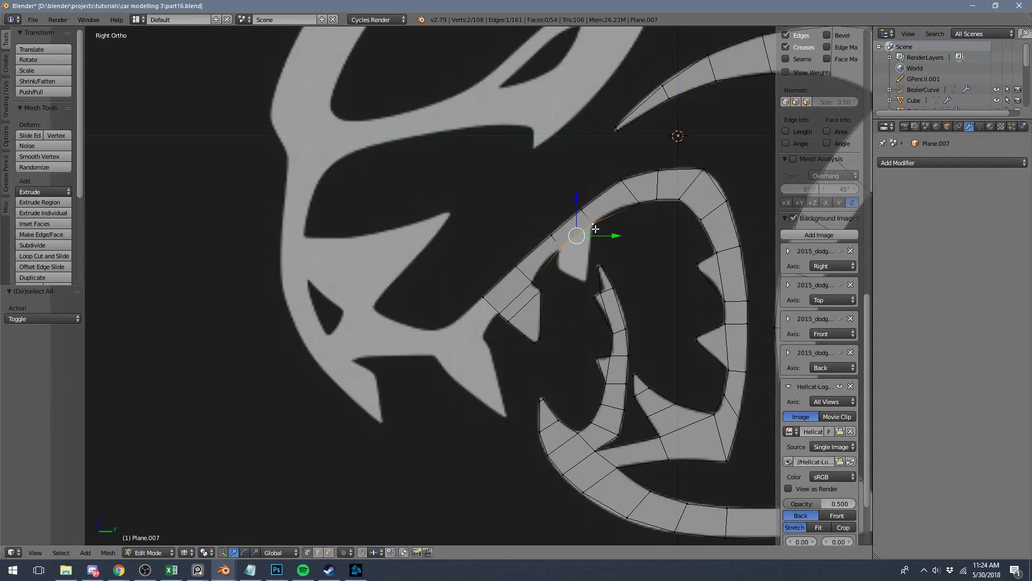
key("e")
left_click(592, 262)
right_click(590, 243)
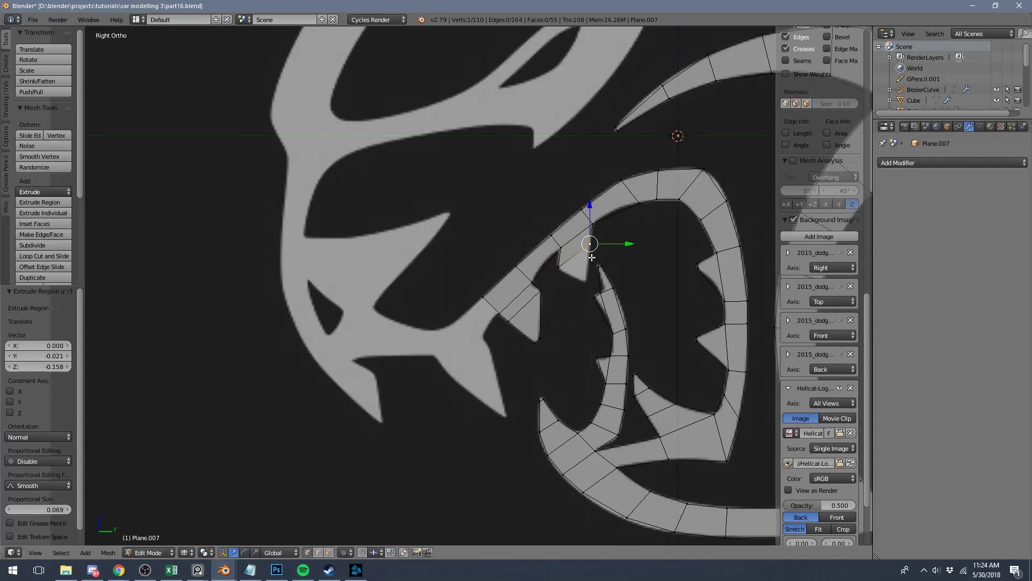
key("g")
left_click(593, 317)
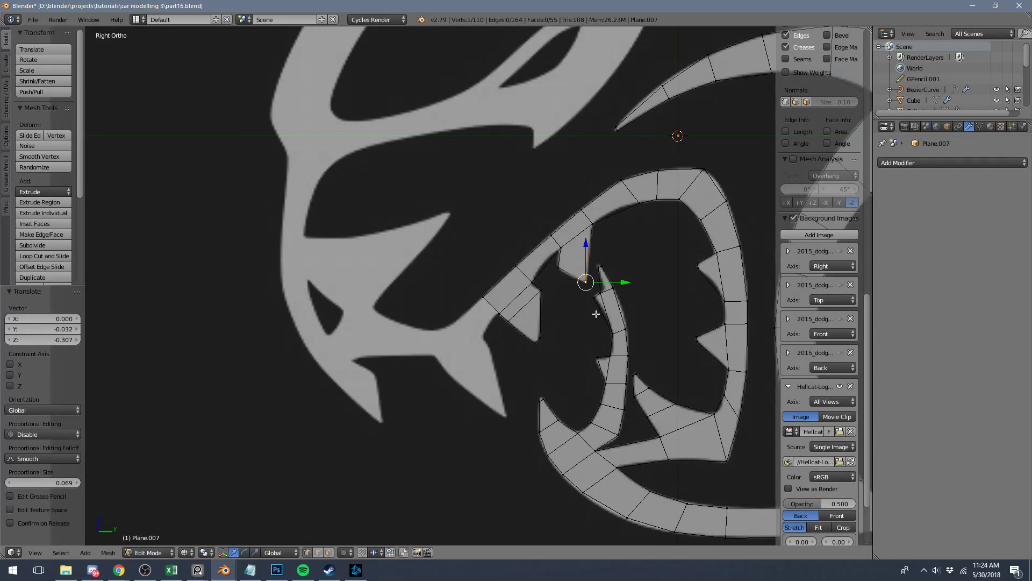
Extrude the upper jaw's end edge to the rear base of the large third tooth, and move the lower vertex onto the outline.
key("Tab")
scroll(595, 319, "down", 8)
key("a")
scroll(438, 288, "up", 8)
key("Tab")
right_click_drag(488, 299, 512, 309)
right_click(508, 312)
right_click(512, 316, "shift")
key("e")
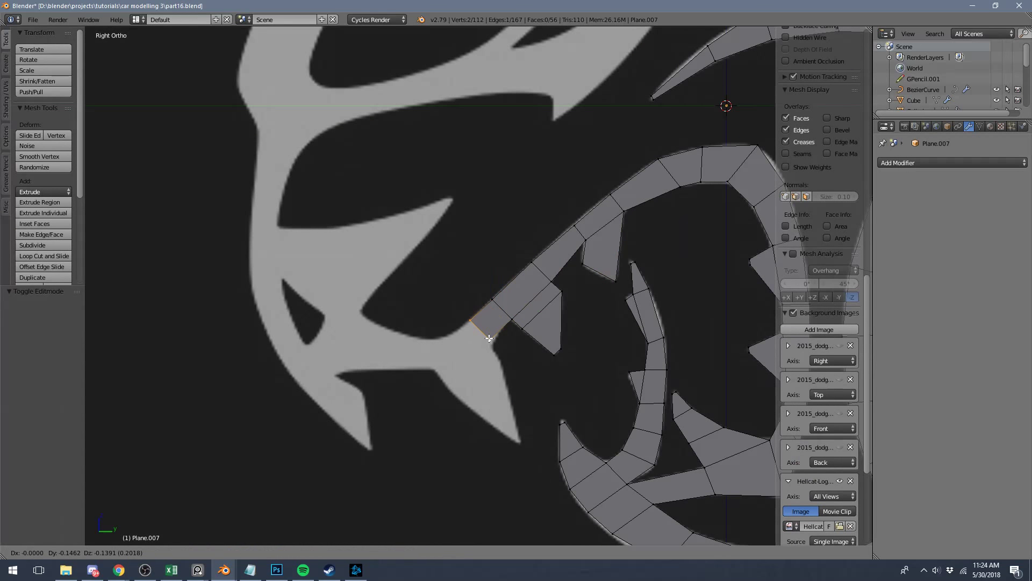
left_click(490, 339)
right_click(491, 341)
key("g")
left_click(493, 345)
Extrude the end edge partway across the third tooth's base, and slide the lower vertex to narrow the strip.
right_click(473, 321, "shift")
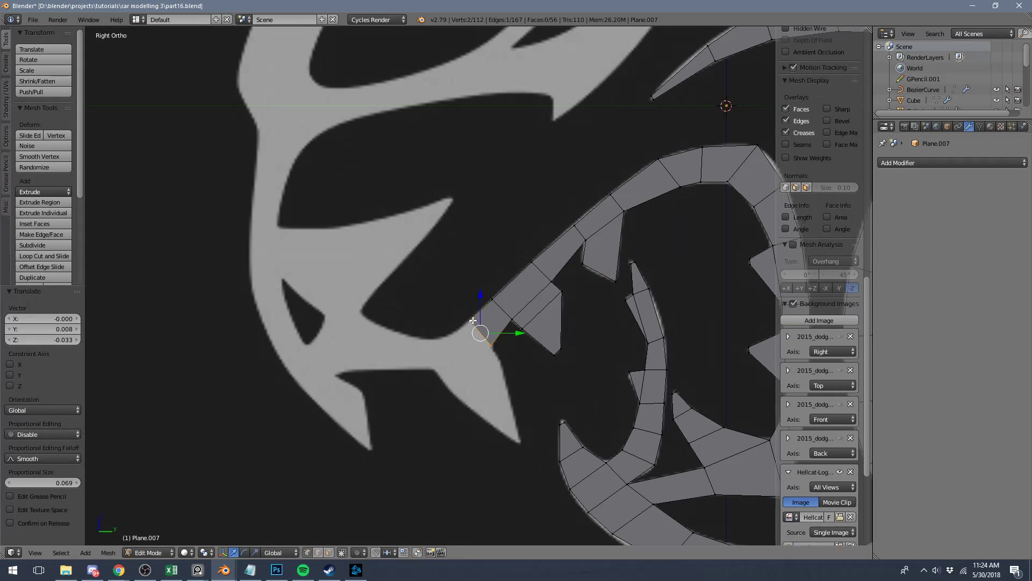
key("e")
left_click(465, 358)
right_click(465, 358)
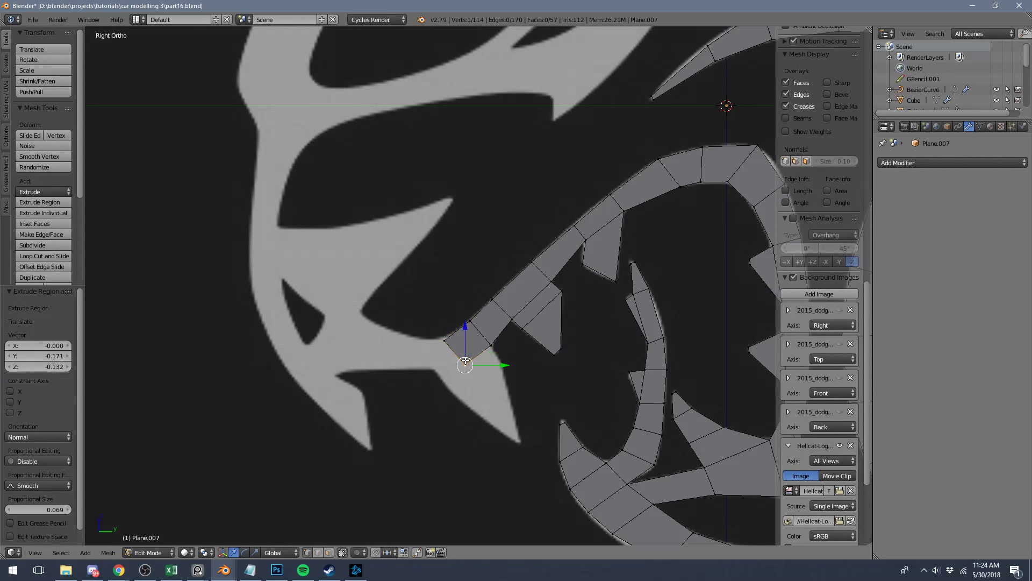
key("g")
key("g")
left_click(459, 354)
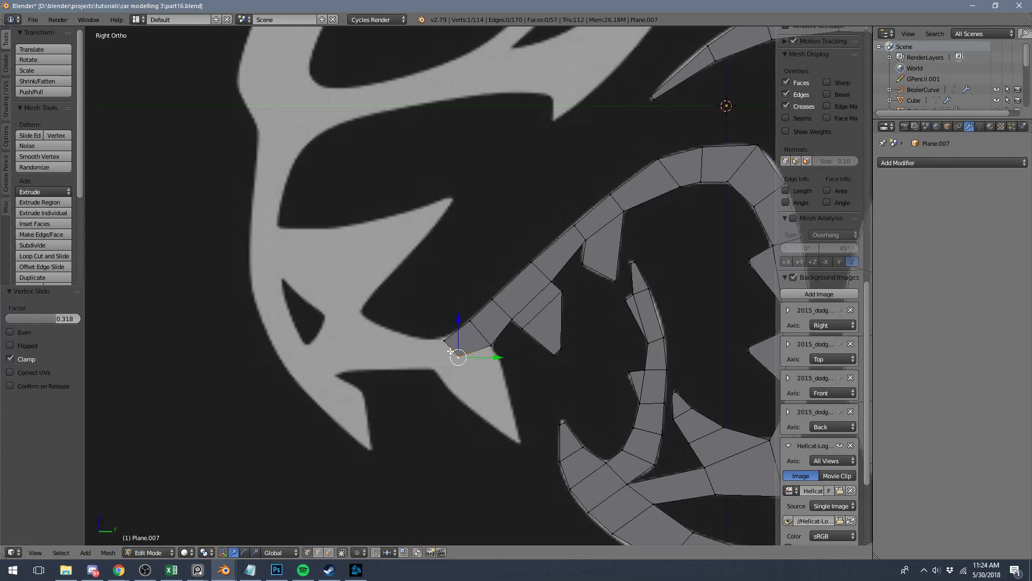
Extrude a short segment and move its lower vertex to the front corner of the third tooth's base.
right_click(448, 345, "shift")
key("e")
left_click(446, 349)
right_click(443, 358)
key("g")
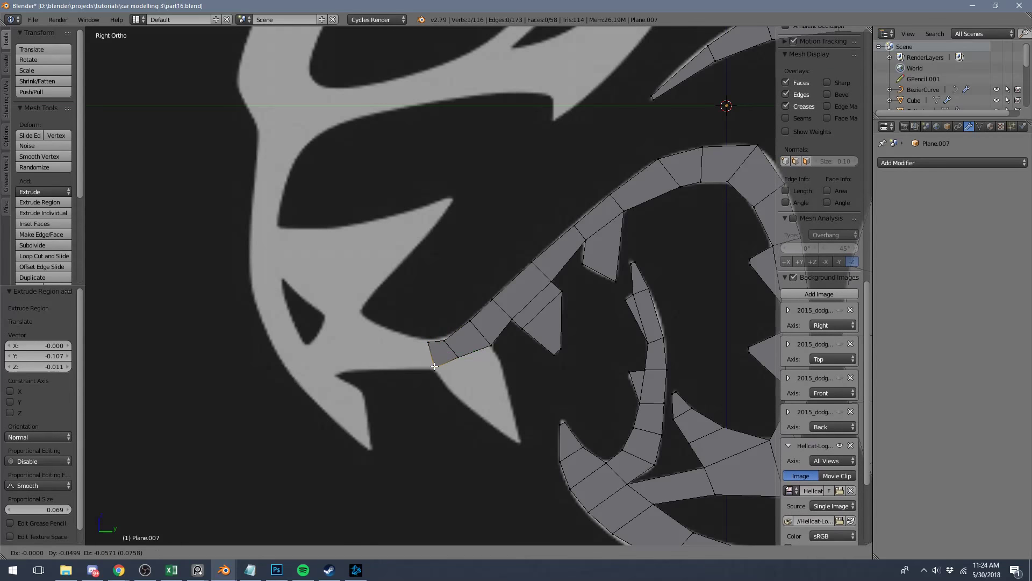
left_click(434, 367)
Extrude the end edge along the jaw to the front fang's base, and move the upper vertex to the cheek spike's lower corner.
right_click(432, 347, "shift")
key("e")
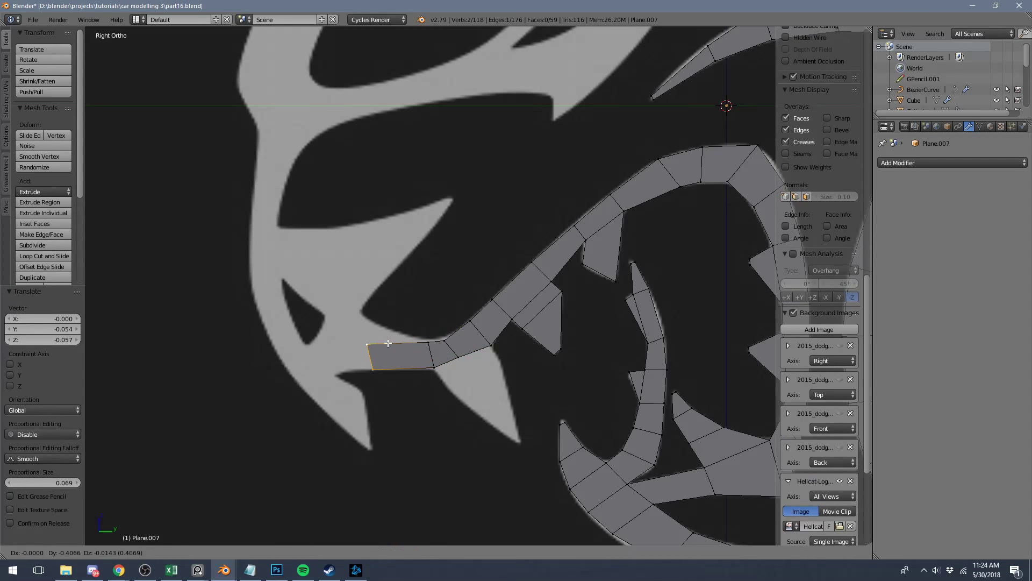
left_click(356, 345)
right_click(335, 345)
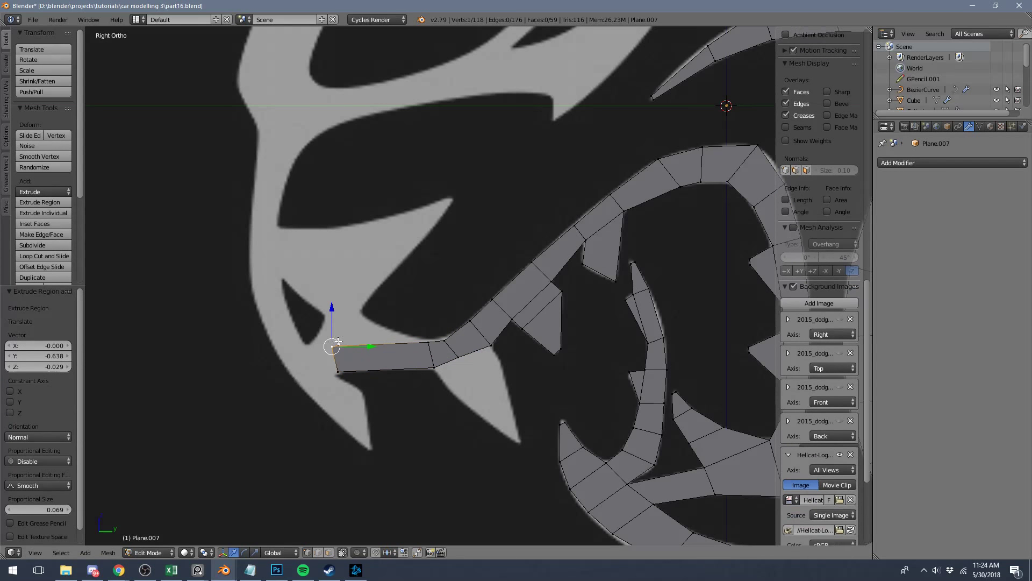
key("g")
left_click(397, 289)
Add a loop cut across the long front jaw face, and fit the cut's upper vertex to the curved outline.
key("ctrl+r")
left_click(392, 339)
right_click(395, 330)
key("g")
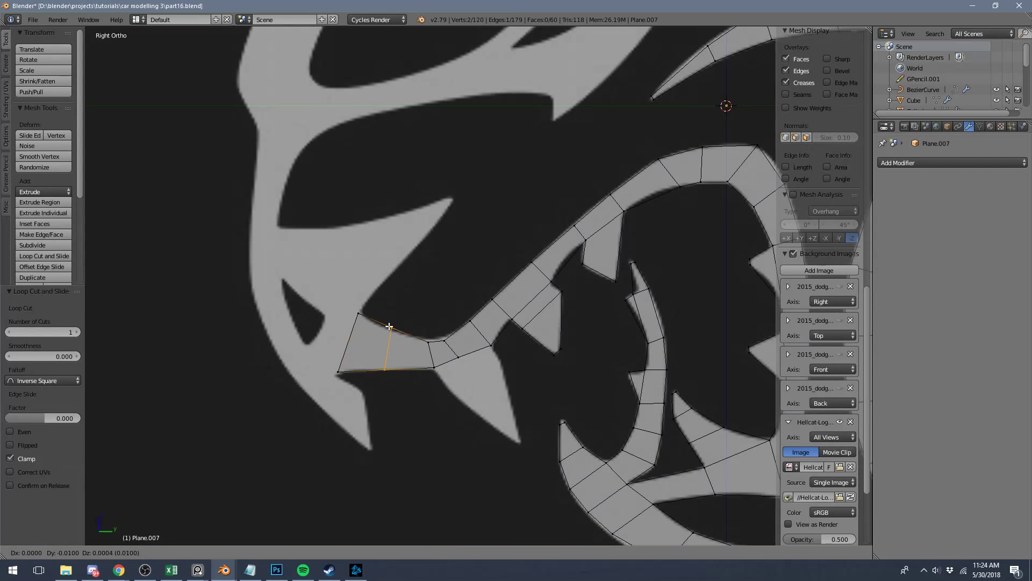
left_click(392, 327)
right_click(393, 327)
key("shift+v")
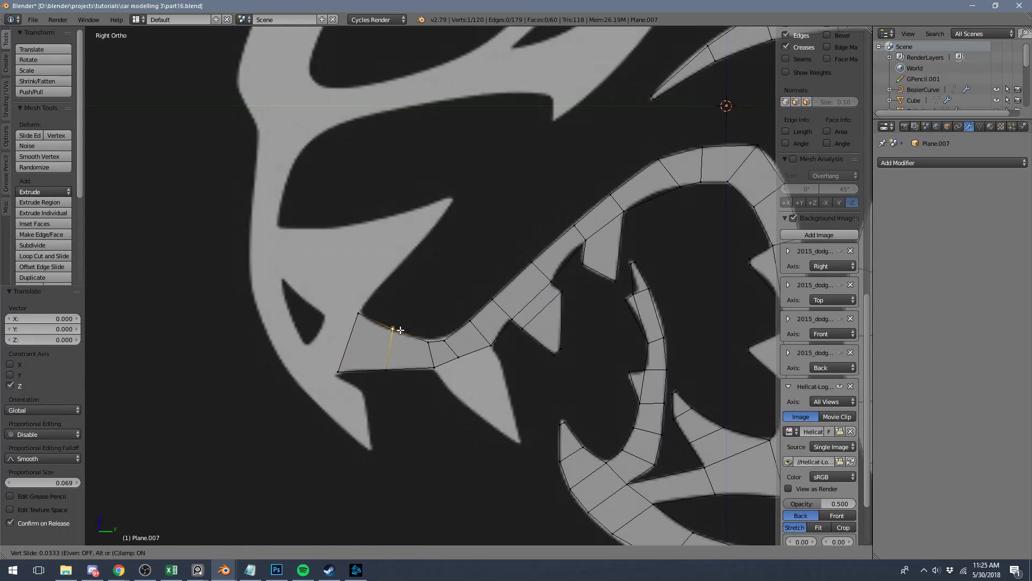
left_click(402, 329)
Extrude the end edge to the small triangular gap, and slide both new vertices onto the gap's outline.
right_click(358, 313)
right_click(337, 371, "shift")
key("e")
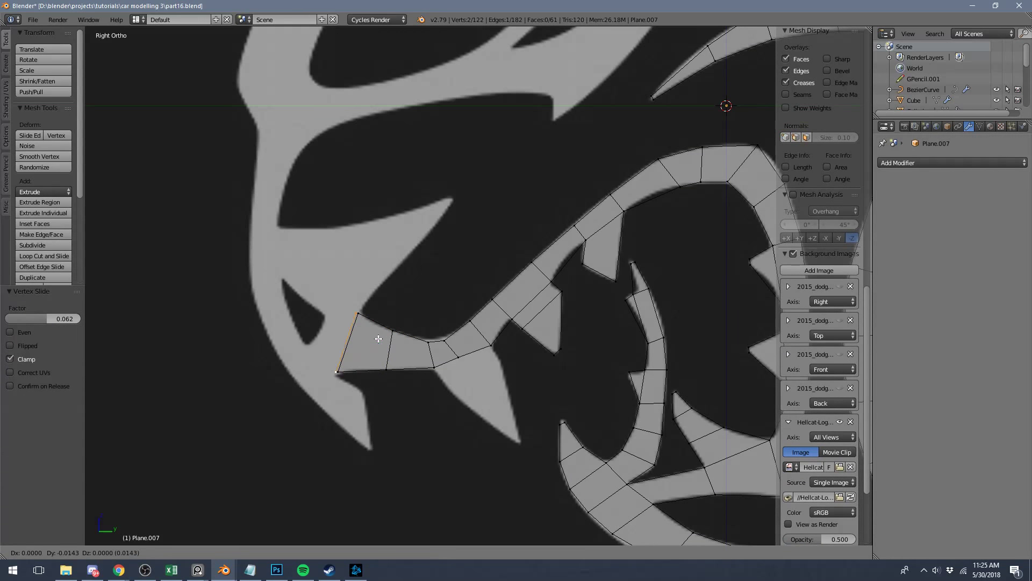
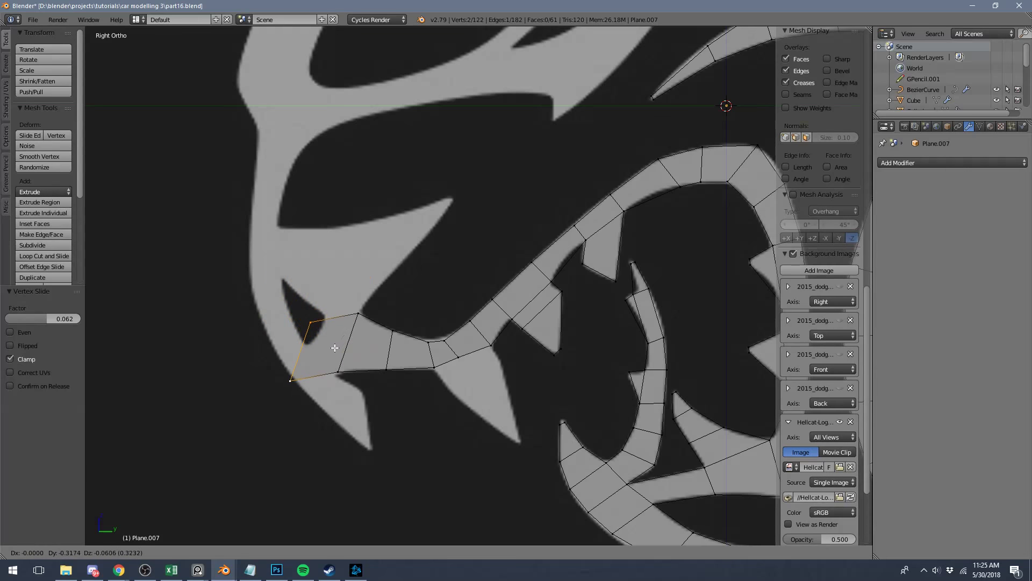
left_click(338, 345)
right_click(314, 320)
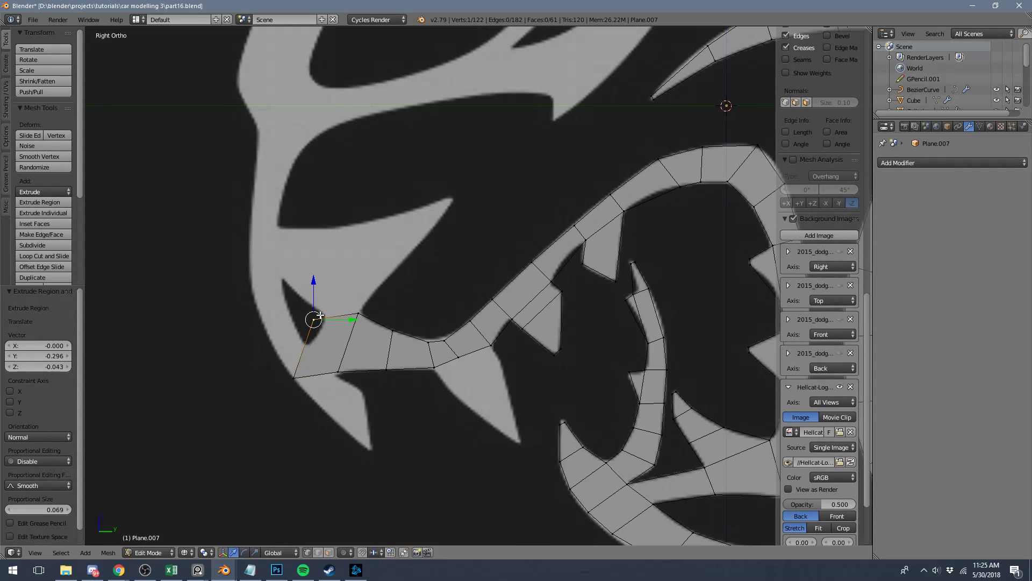
key("shift+v")
left_click(340, 309)
key("a")
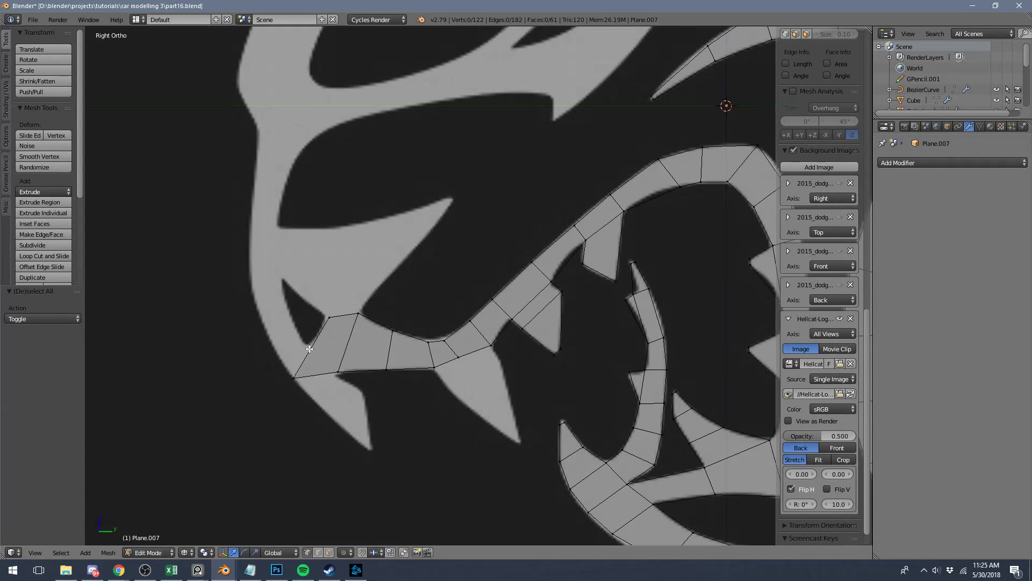
right_click(298, 372)
key("shift+v")
left_click(325, 326)
Extrude the lower edge beside the triangular gap to the snout's outer outline, and fit the outer vertex to it.
right_click(337, 371, "shift")
key("e")
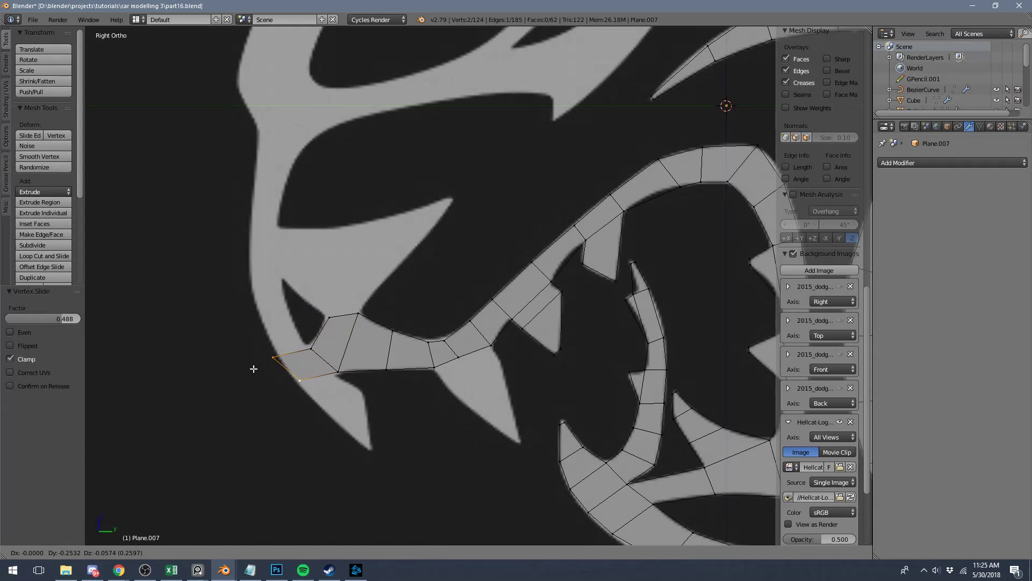
left_click(253, 368)
right_click(279, 350)
key("g")
left_click(280, 347)
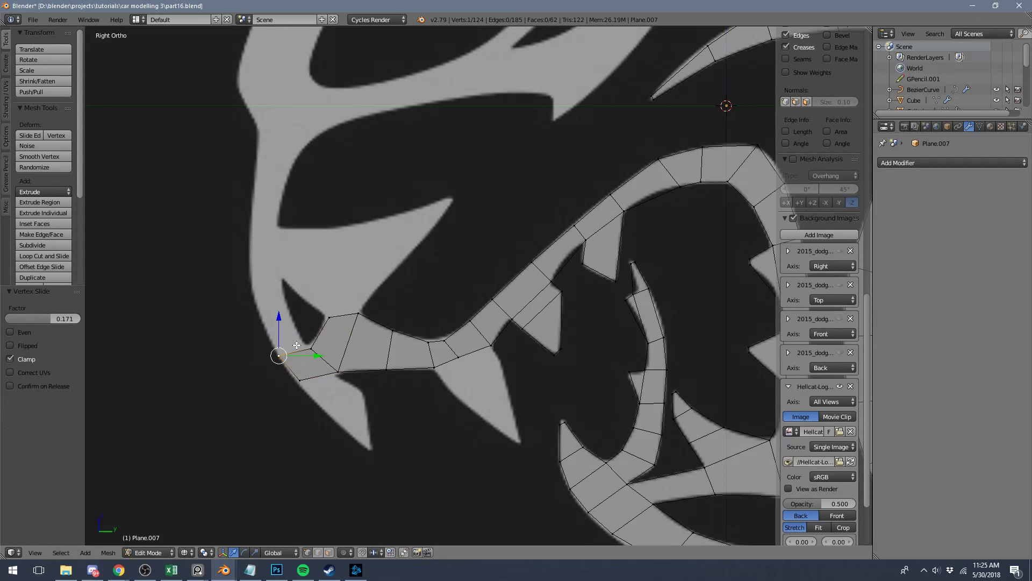
Extrude the snout strip's end edge halfway up the triangular gap and nudge it onto the outline.
right_click(306, 343, "shift")
key("e")
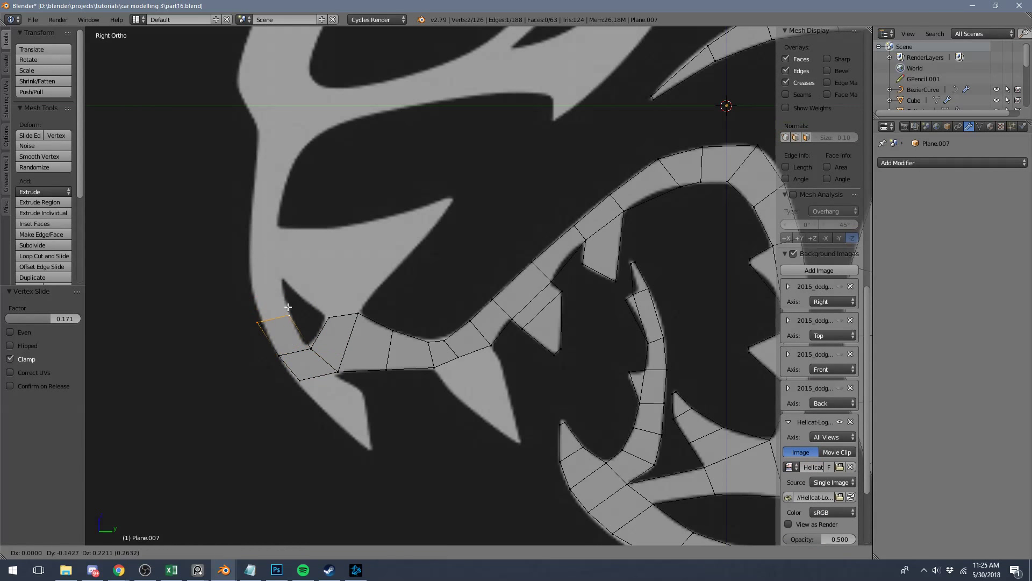
left_click(289, 308)
key("g")
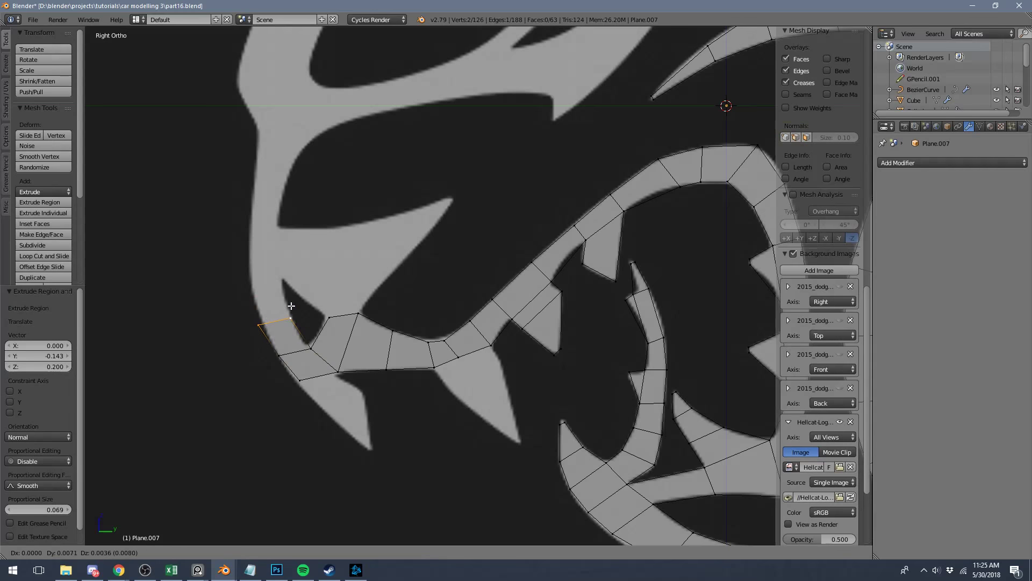
left_click(288, 301)
Extrude the end edge to the triangular gap's upper corner, and slide the outer vertex below it to fit the outline.
key("e")
left_click(275, 252)
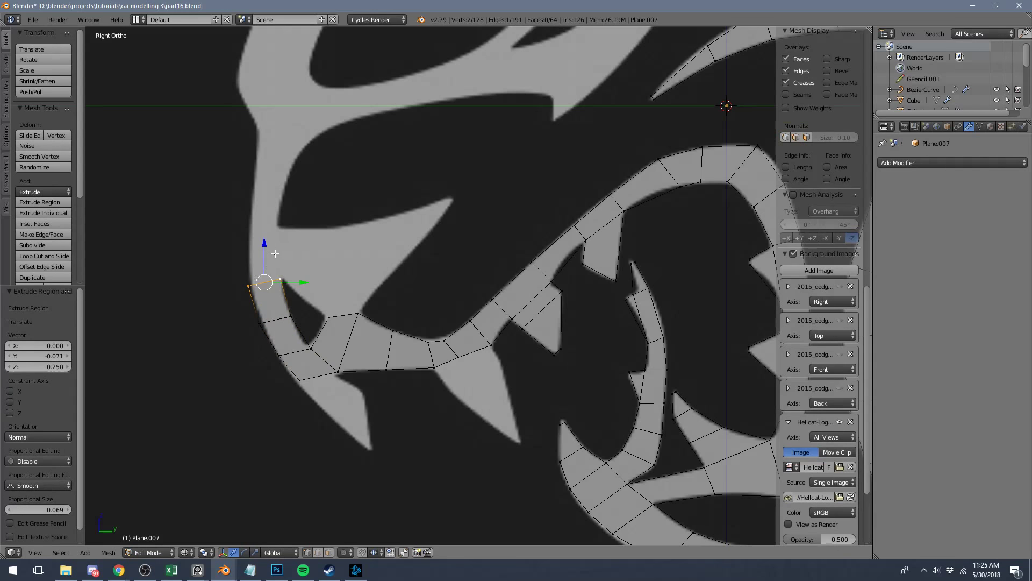
key("g")
key("g")
right_click(251, 281)
right_click(249, 285)
key("g")
key("g")
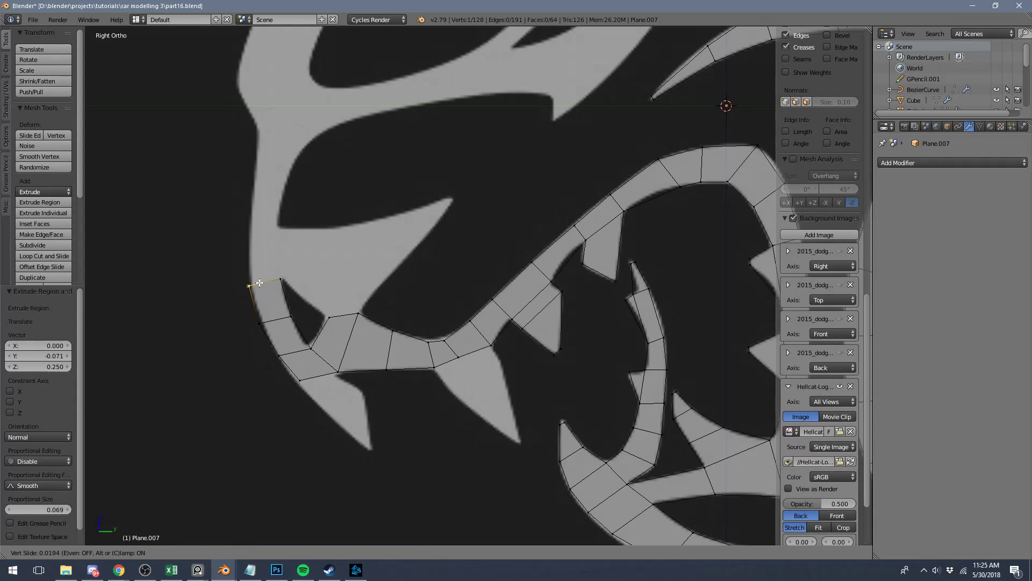
left_click(261, 319)
key("g")
left_click(263, 321)
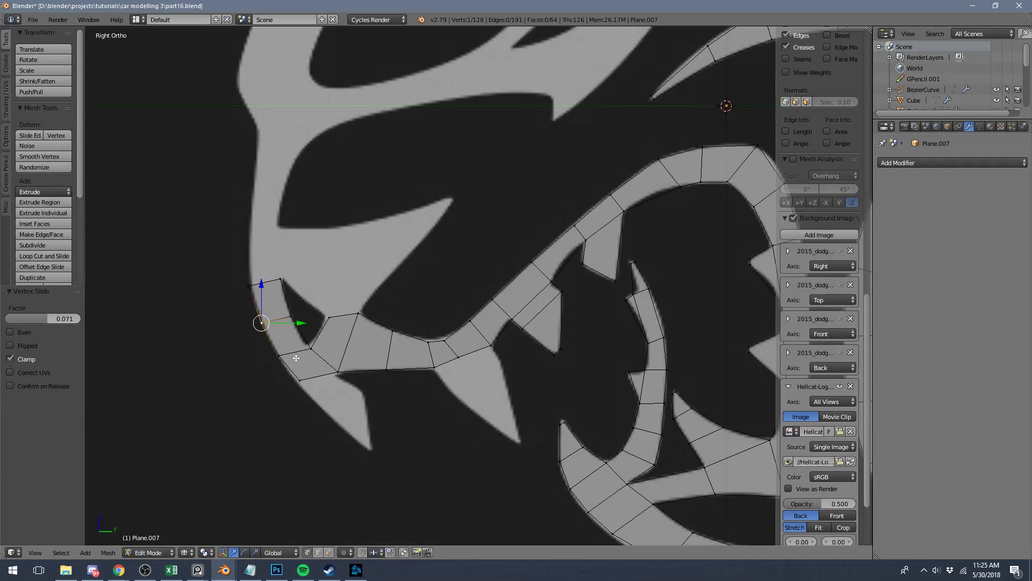
Extrude the front fang's base edge down to the fang's bend, and move the outer vertex onto the outline.
right_click(300, 379)
right_click(338, 371, "shift")
key("e")
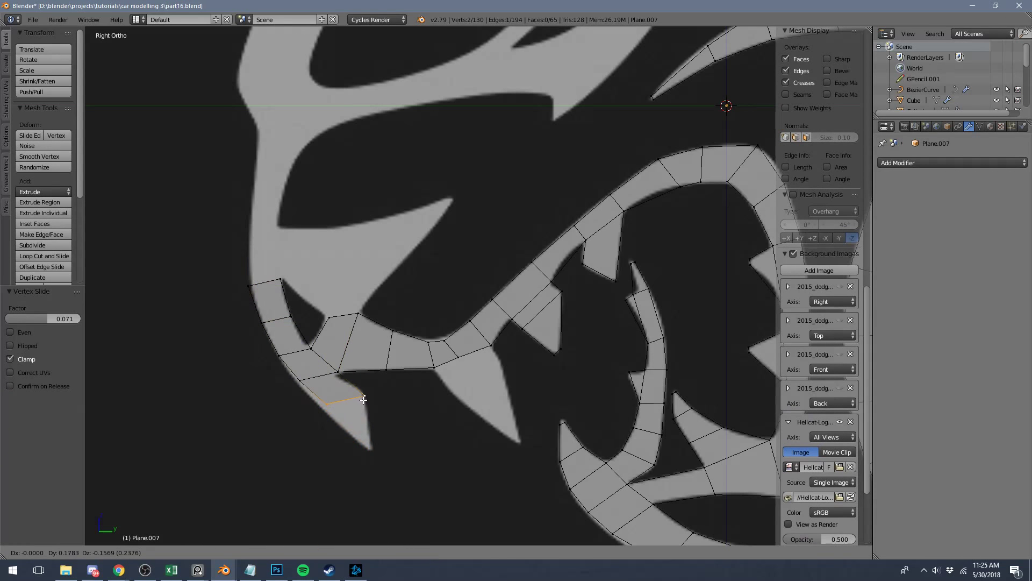
left_click(363, 398)
right_click(325, 404)
key("g")
left_click(350, 459)
Extrude the front fang's end edge to its tip, and slide the inner vertex onto the tip.
right_click(365, 397, "shift")
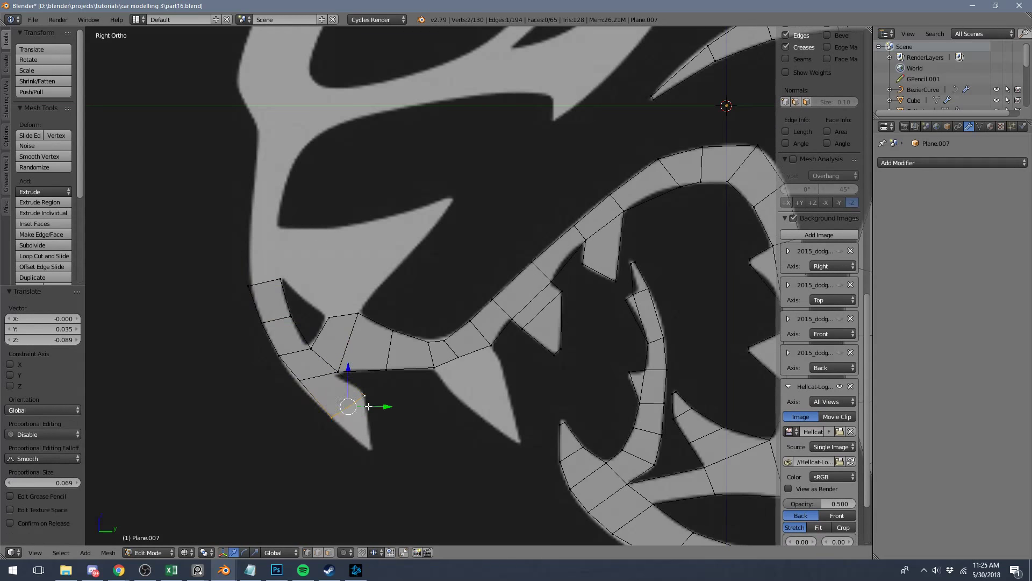
key("e")
left_click(412, 448)
right_click(401, 429)
key("shift+v")
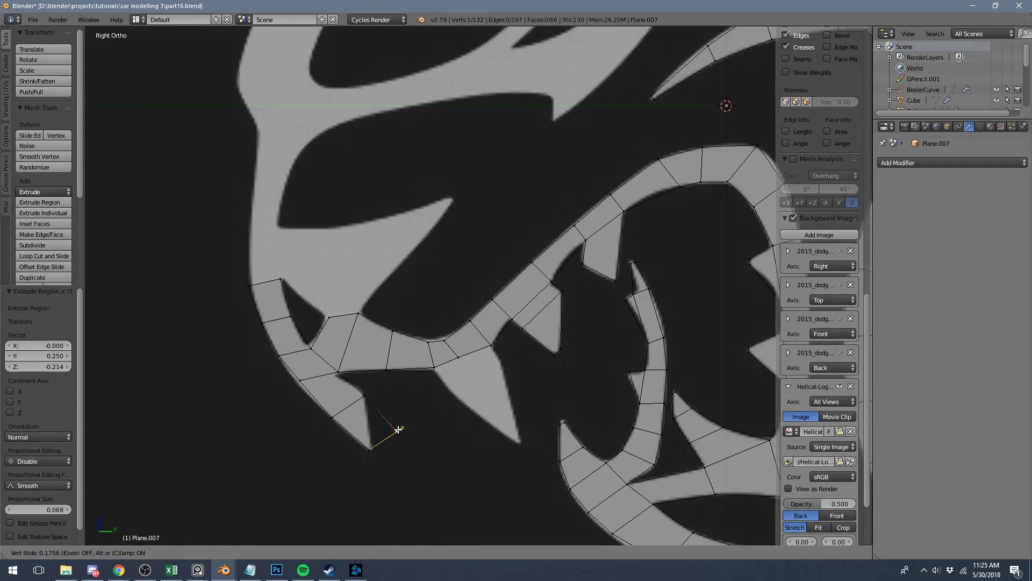
left_click(372, 439)
key("a")
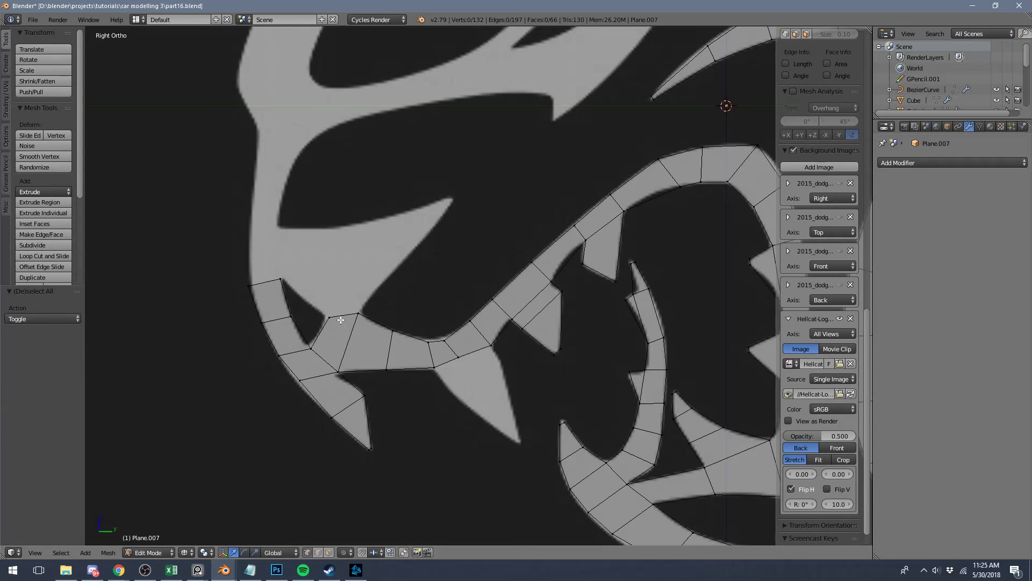
Extrude the snout strip up to the cheek spike's upper corner, and fit the outer vertex to the outline.
scroll(377, 422, "down", 5)
key("Tab")
scroll(411, 346, "up", 7)
key("Tab")
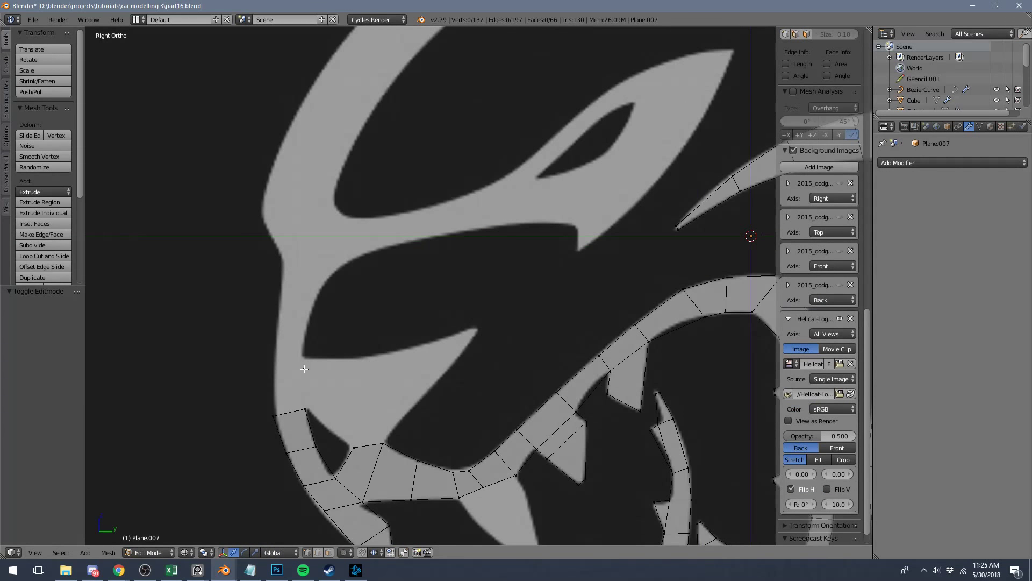
right_click(280, 406)
right_click(307, 407, "shift")
key("e")
left_click(293, 340)
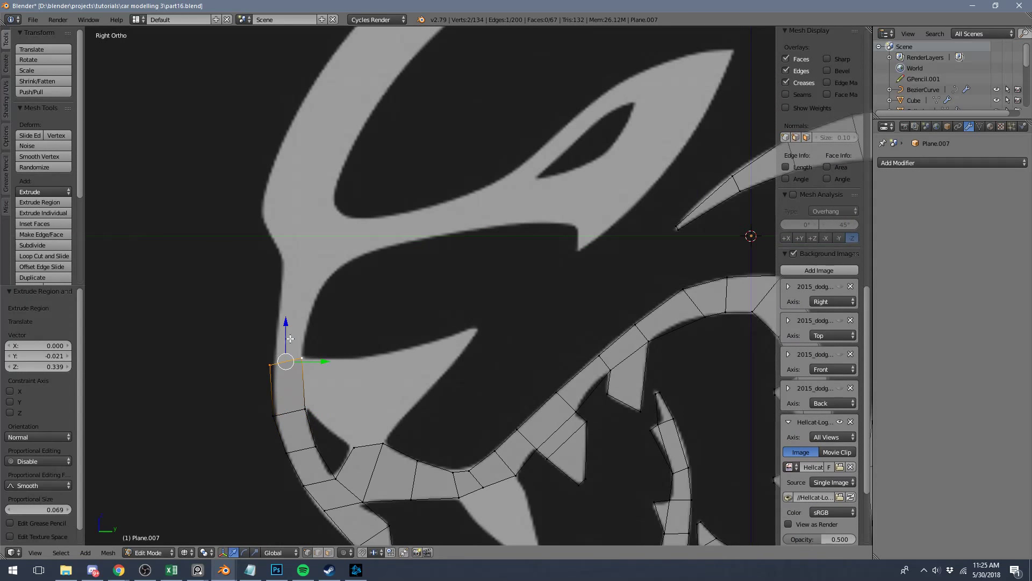
right_click(273, 356)
key("shift+v")
left_click(292, 353)
key("g")
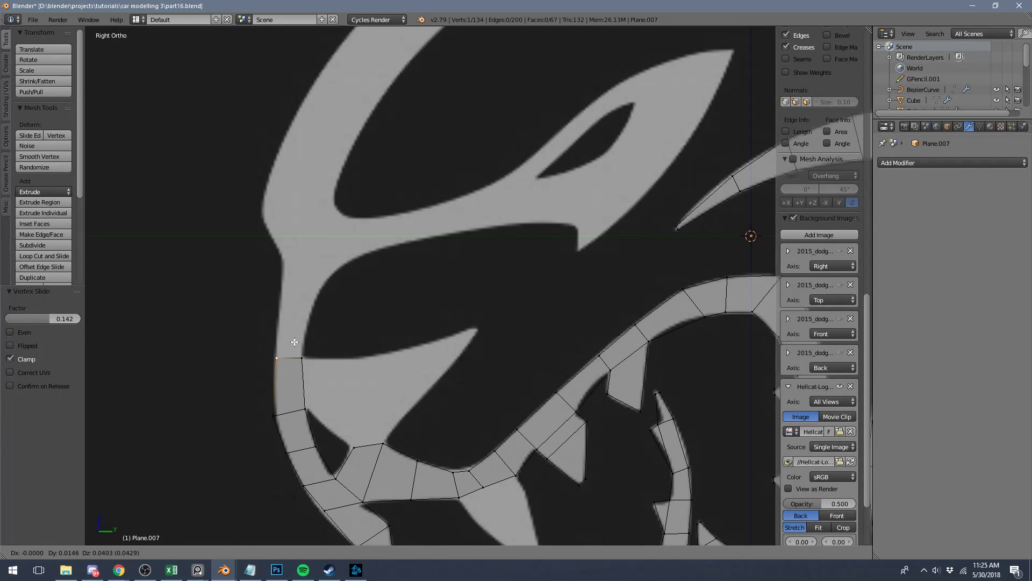
left_click(296, 336)
right_click(357, 433)
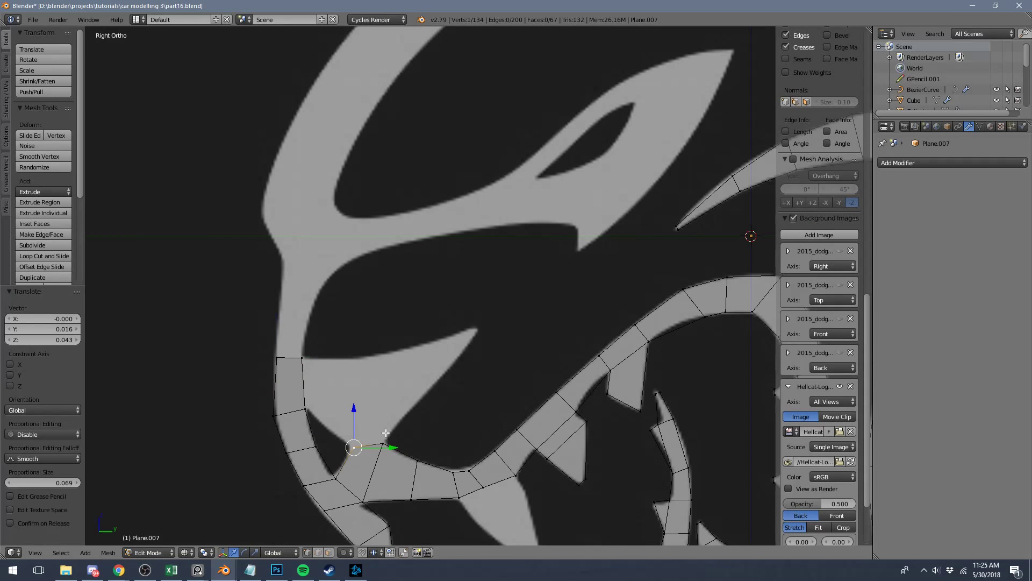
right_click(383, 430, "shift")
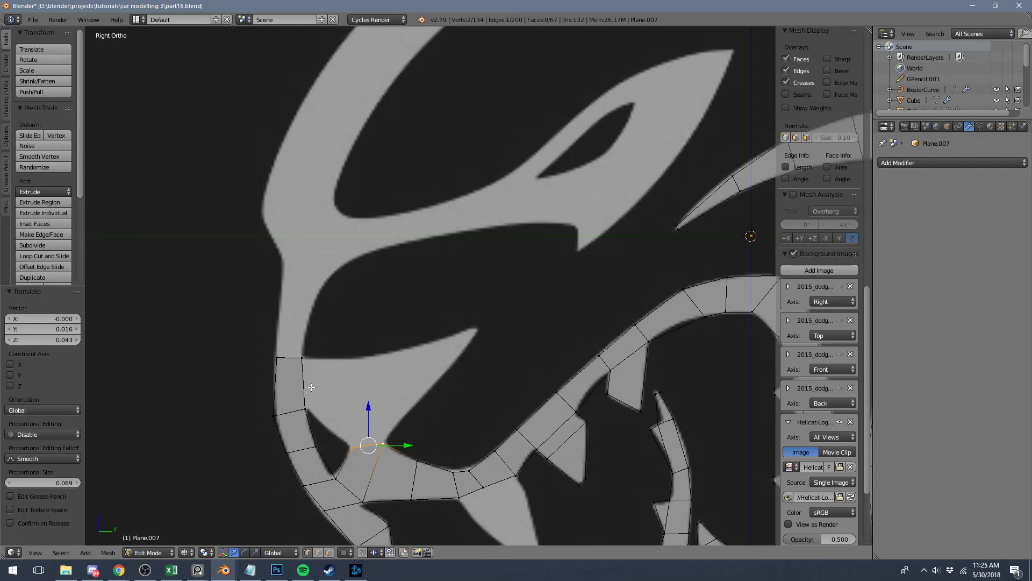
key("a")
Extrude the snout strip's inner edge into the cheek spike, and fill the triangle beneath the new face down to the spike's base.
right_click(303, 358)
right_click(304, 408, "shift")
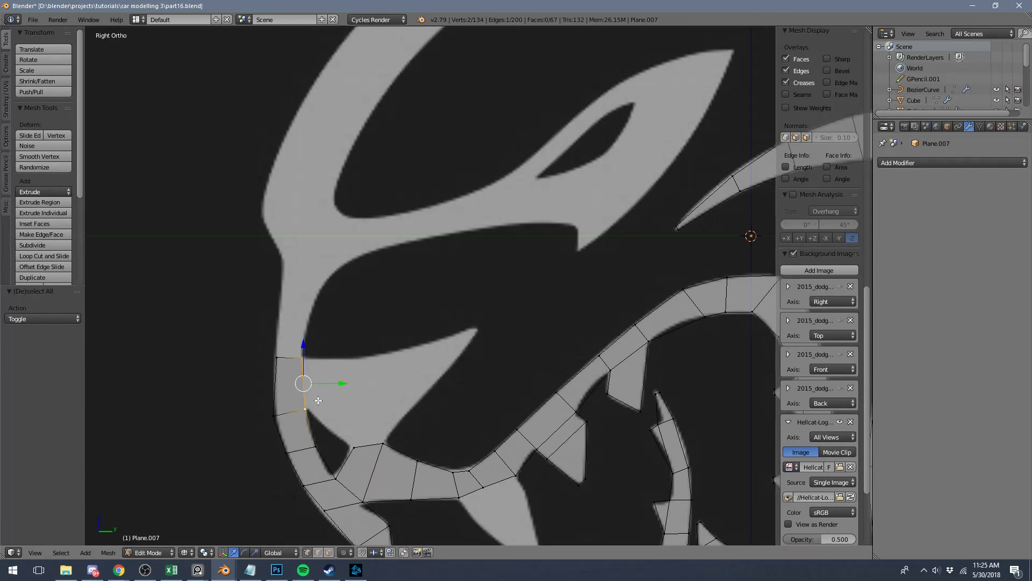
key("e")
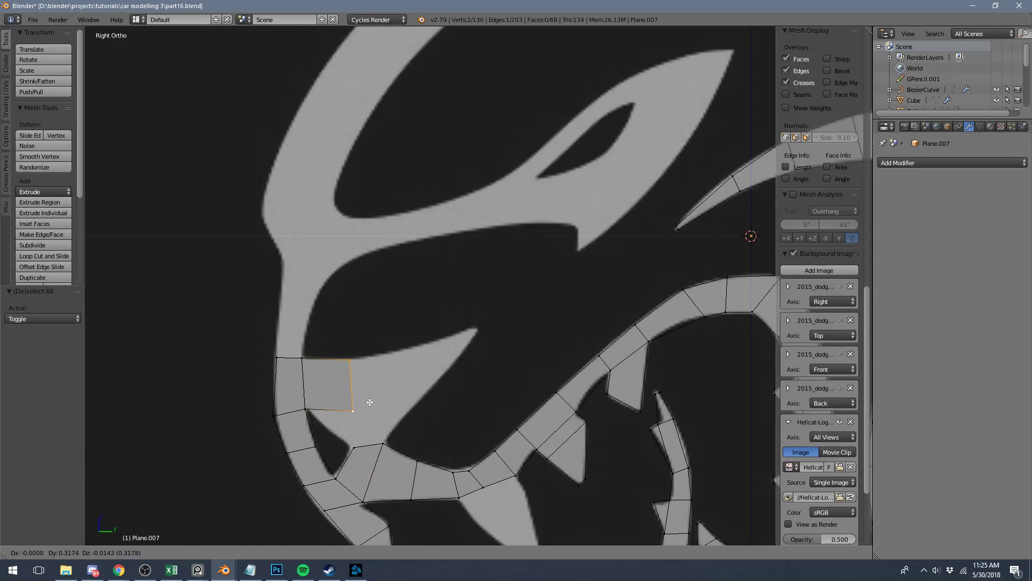
left_click(370, 402)
right_click(352, 447, "shift")
key("f")
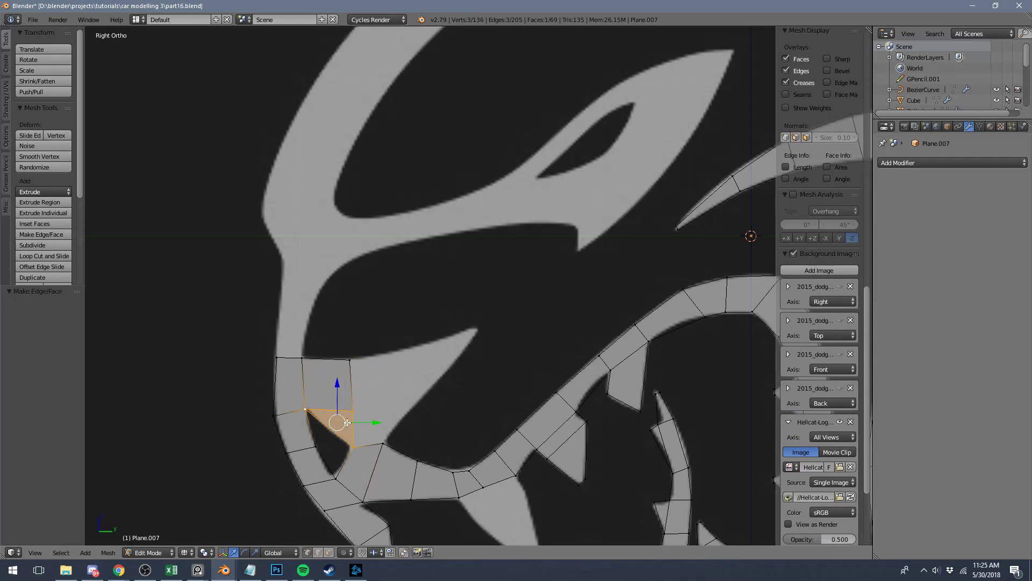
Extrude the new face's end edge farther toward the cheek spike's tip, and move its lower vertex onto the spike's lower outline.
right_click(352, 410)
right_click(350, 359, "shift")
key("e")
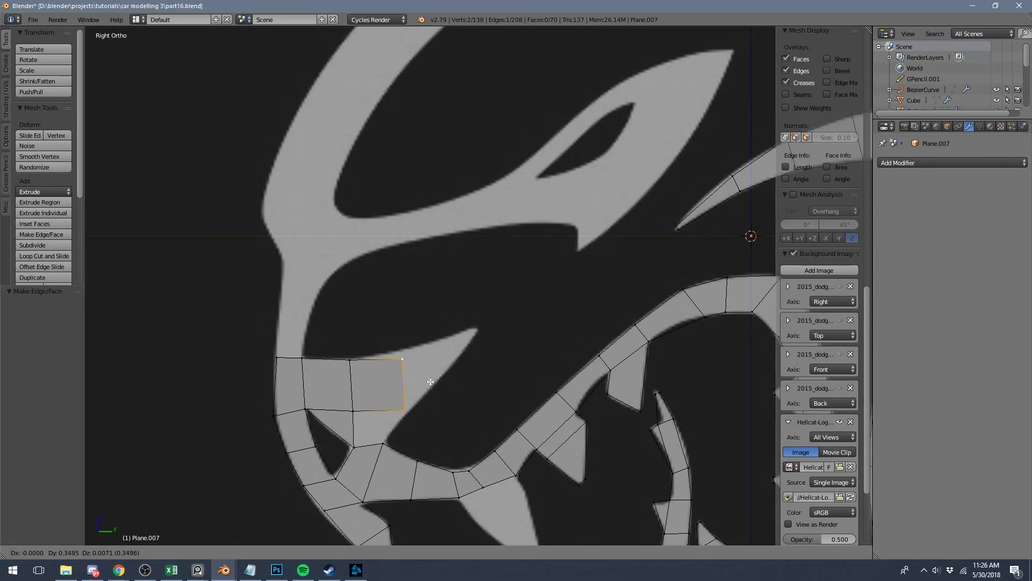
left_click(423, 376)
right_click(401, 407)
key("g")
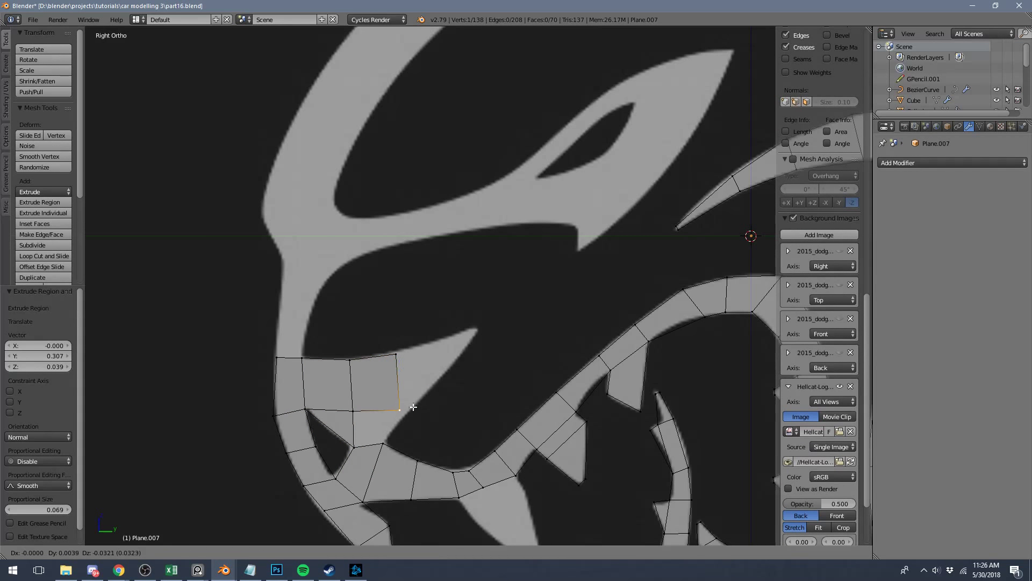
left_click(460, 407)
Select the four vertices surrounding the open quad at the cheek spike's base for filling.
right_click(353, 411)
right_click(355, 446, "shift")
right_click(389, 445, "shift")
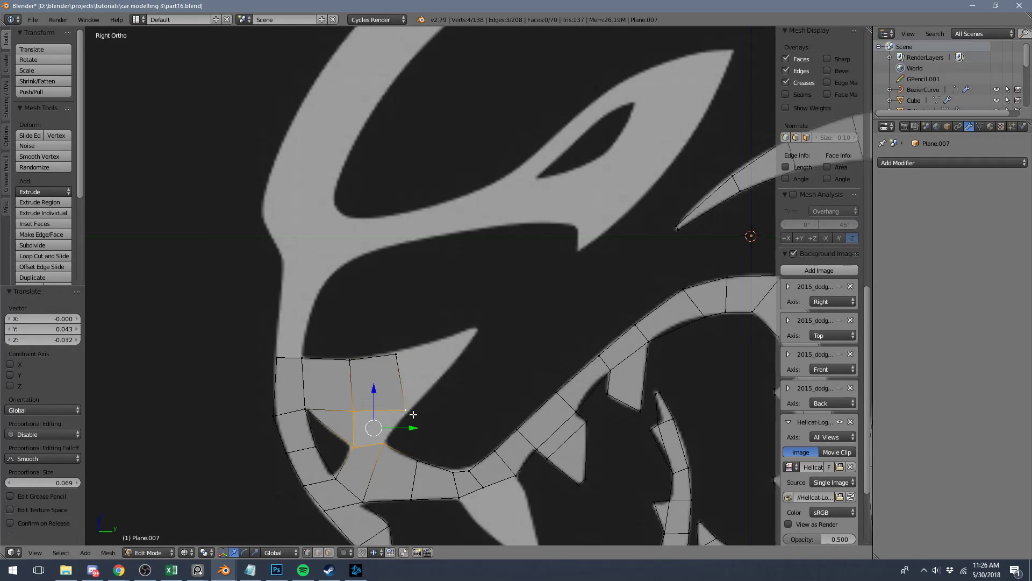
Fill the quad joining the snout block to the lip strip, then extrude the block's rear edge about 0.26 along Y and fit it to the outline.
right_click(412, 412, "shift")
key("f")
right_click(410, 411)
right_click(401, 359, "shift")
key("e")
left_click(460, 351)
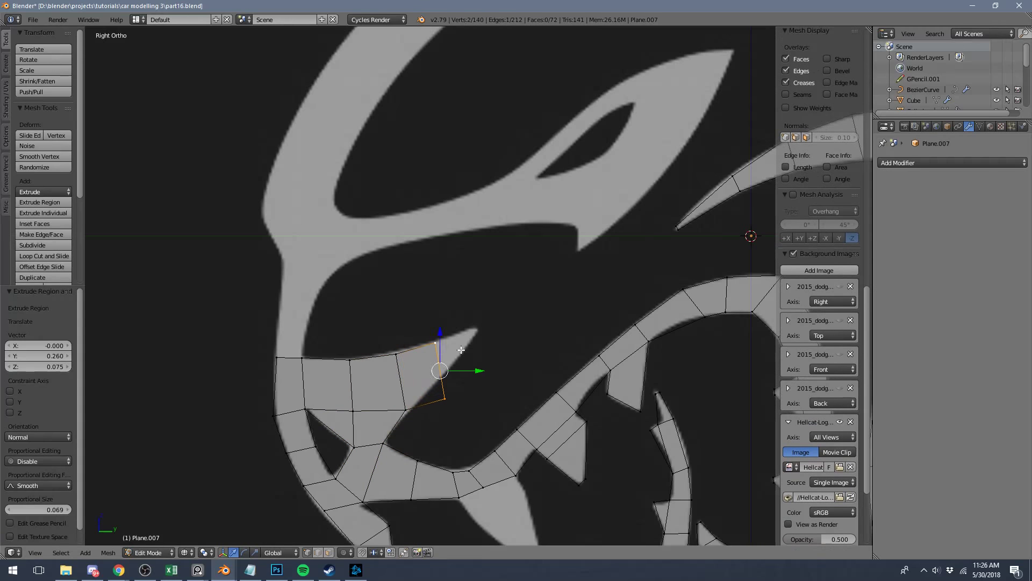
right_click(451, 395)
key("g")
left_click(454, 334)
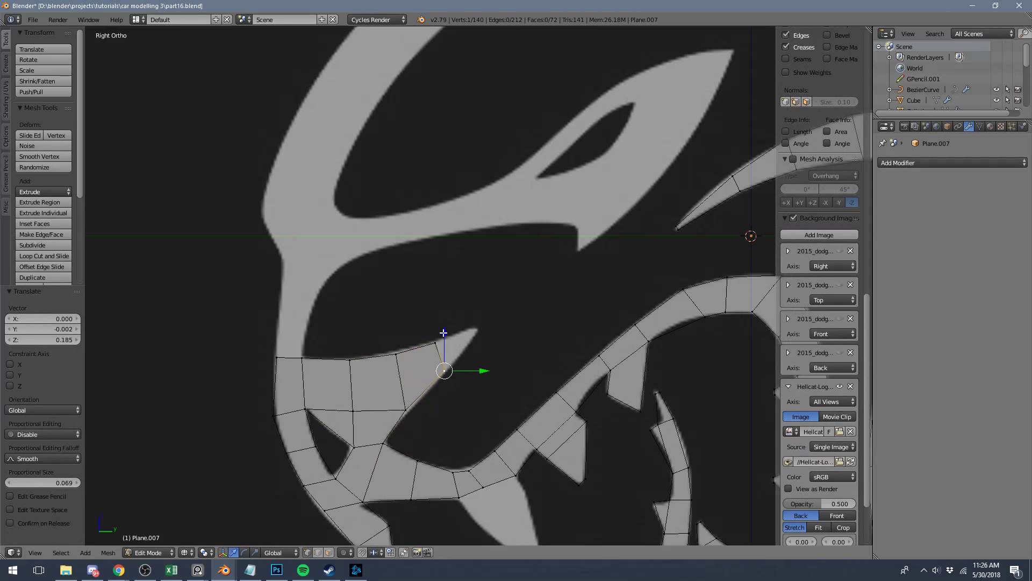
Extrude the pointed shape's end edge to its tip, about 0.27 along Y and 0.10 along Z, and slide the lower vertex into the taper.
right_click(435, 343, "shift")
key("e")
left_click(493, 319)
right_click(486, 355)
key("shift+v")
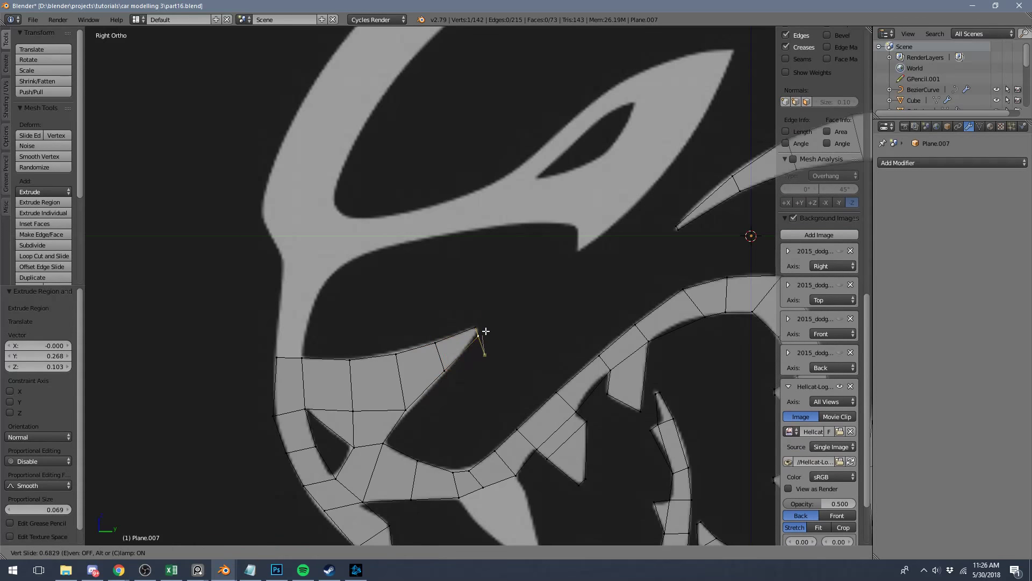
left_click(482, 328)
Extrude the snout's upper front edge about 0.66 up along Z to the brow junction, fitting the front and rear vertices to the outline.
right_click(303, 355)
right_click(282, 353)
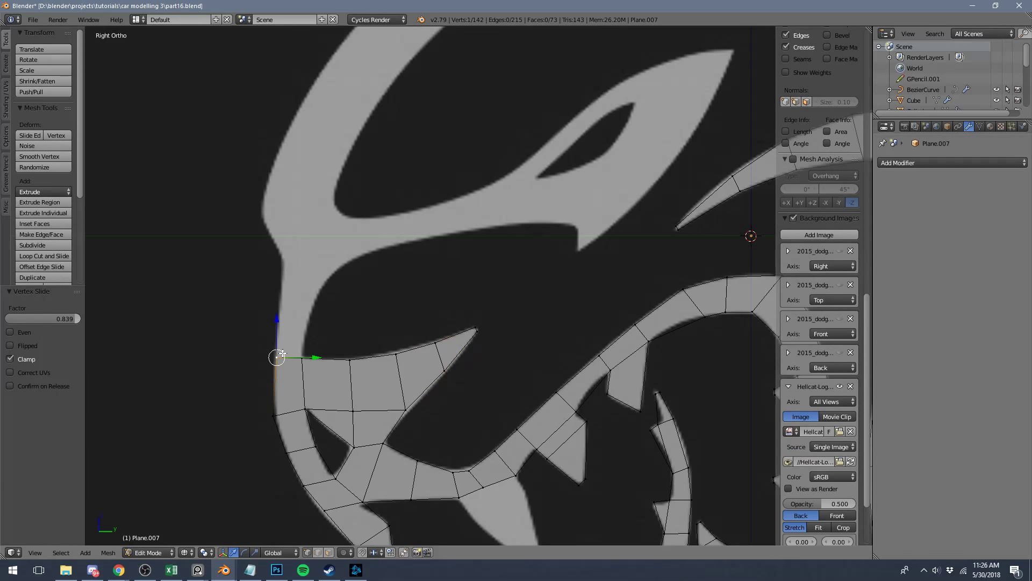
key("g")
left_click(274, 354)
right_click(300, 351, "shift")
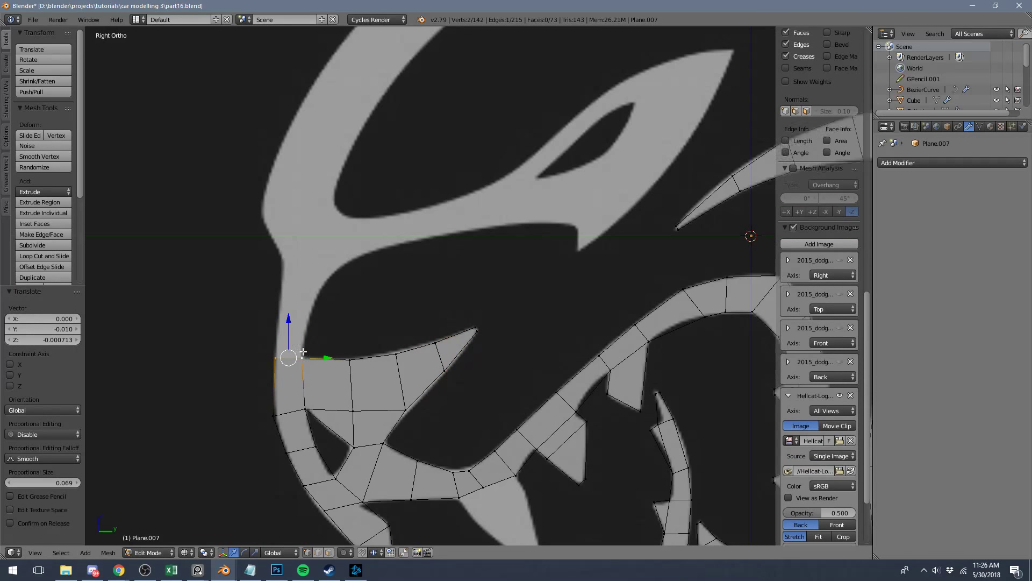
middle_click_drag(341, 316, 337, 396, "shift")
key("e")
left_click(343, 287)
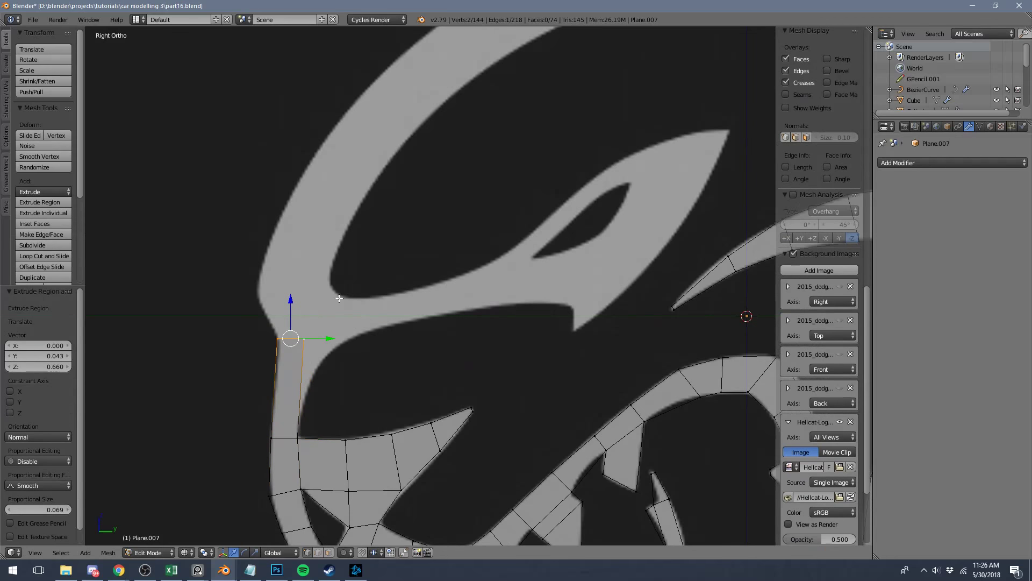
right_click(308, 339)
key("g")
left_click(376, 344)
Add two loop cuts across the new snout face and fit their rear vertices to the curved outline.
key("a")
key("ctrl+r")
scroll(330, 367, "up", 1)
left_click(330, 368)
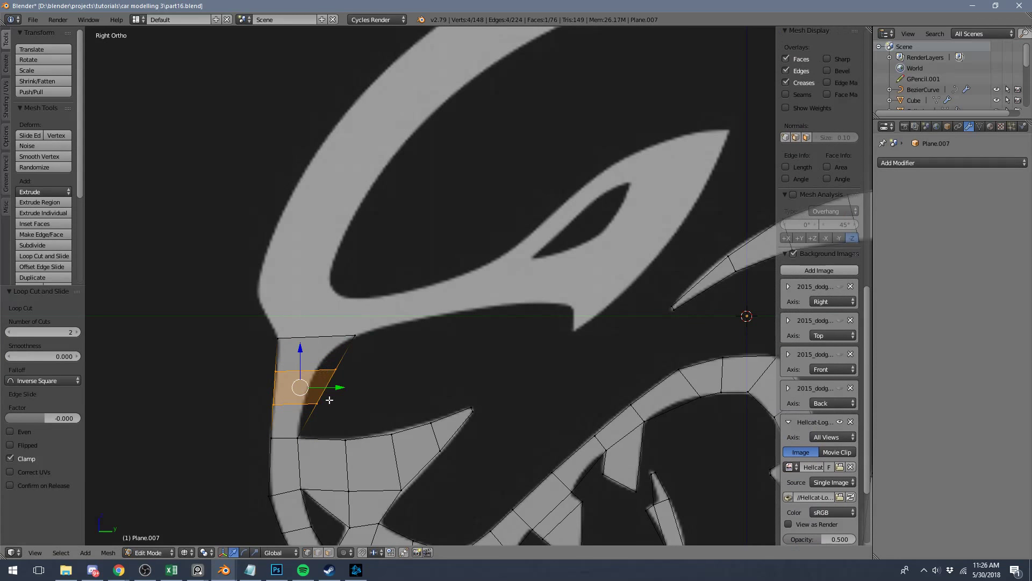
key("g")
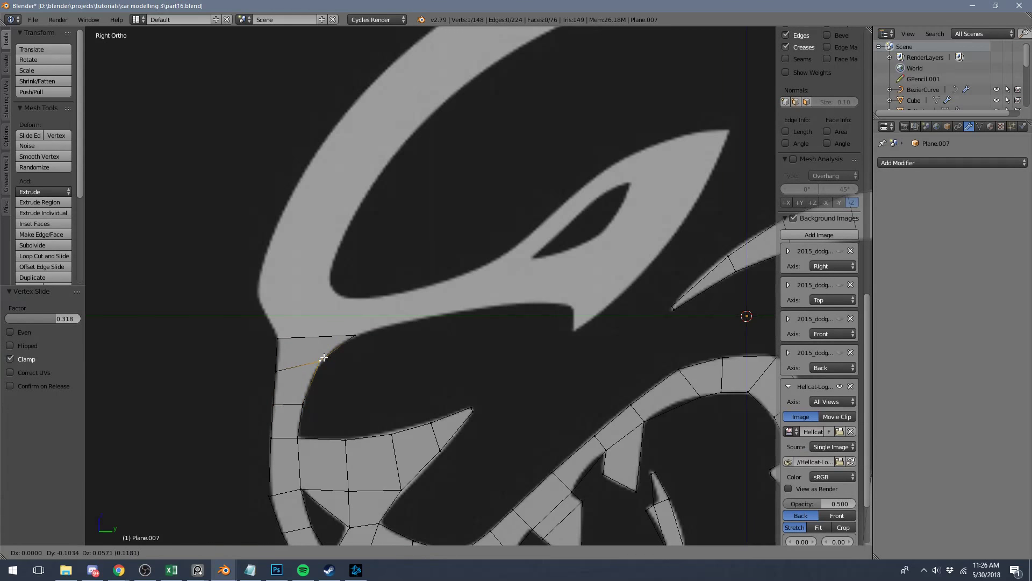
left_click(325, 363)
Extrude the snout's upper edge about 0.25 along Z into the brow junction and fit both new vertices to the outline.
key("a")
right_click(355, 336)
right_click(277, 338, "shift")
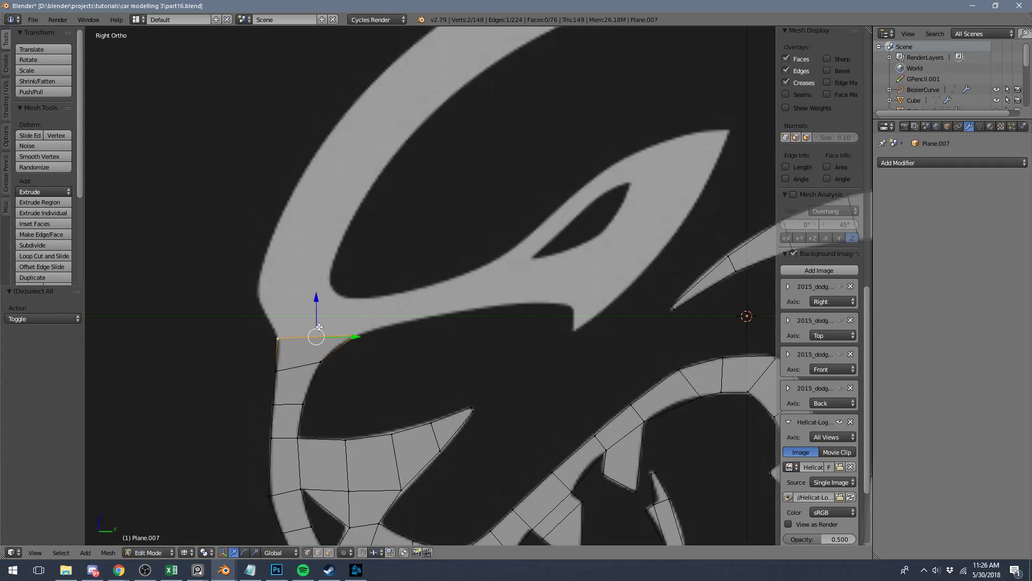
key("e")
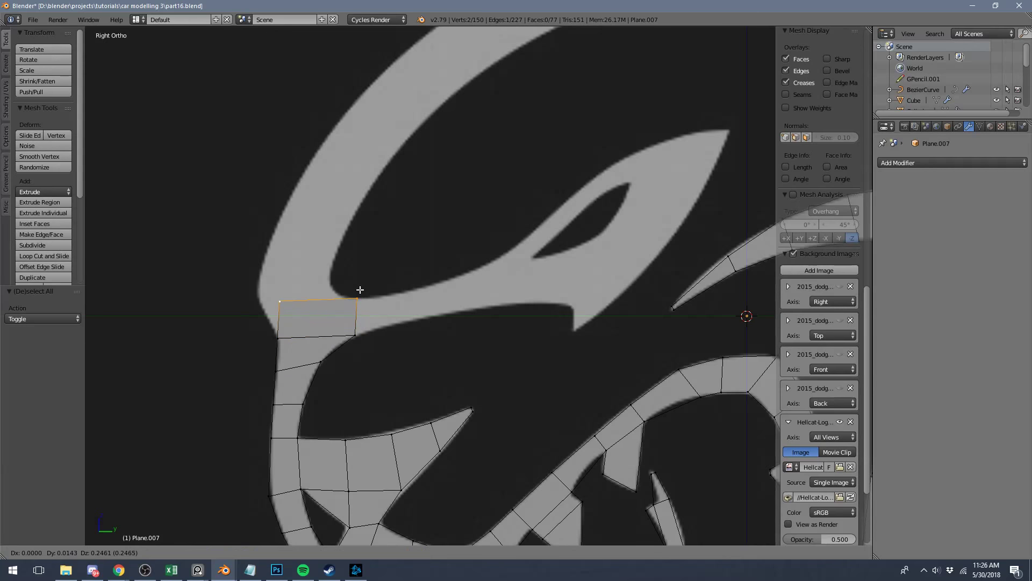
left_click(360, 289)
right_click(357, 297)
key("g")
key("g")
left_click(353, 303)
right_click(279, 303)
key("g")
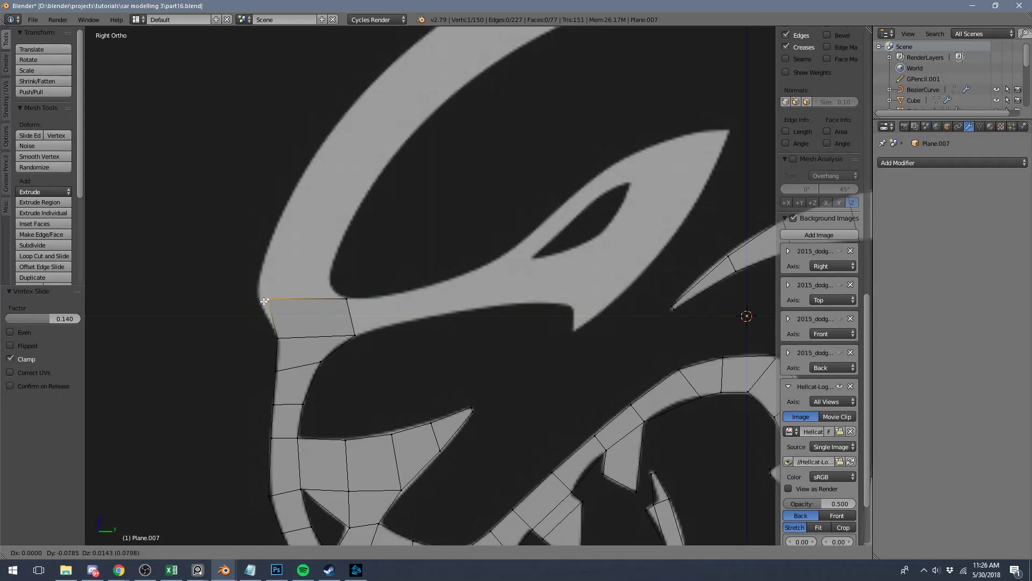
left_click(259, 311)
Extrude the junction's upper edge about -0.11 along Y and 0.11 along Z, then slide its front vertex onto the outline.
right_click(344, 296, "shift")
key("e")
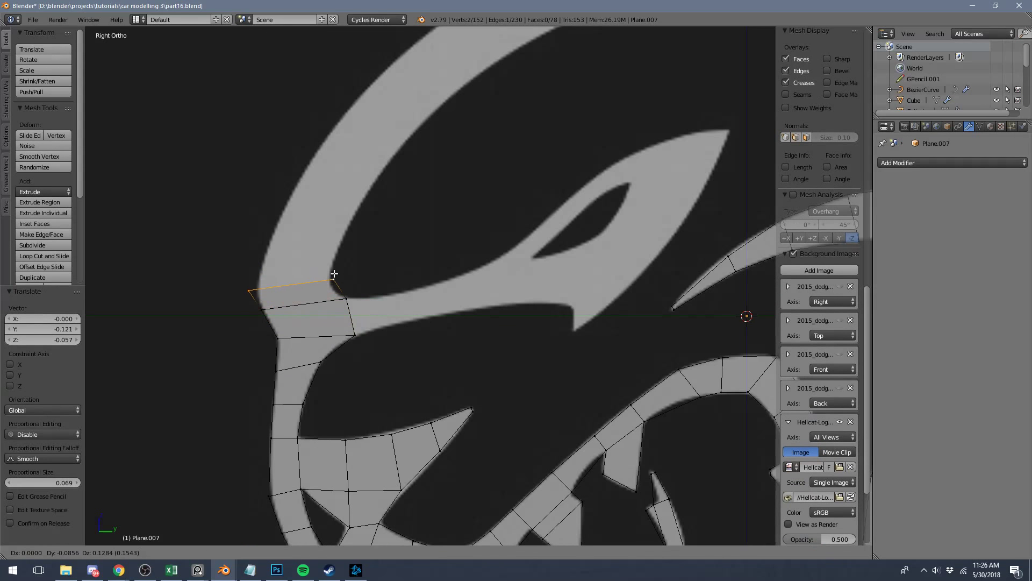
left_click(329, 278)
right_click(245, 293)
key("g")
key("g")
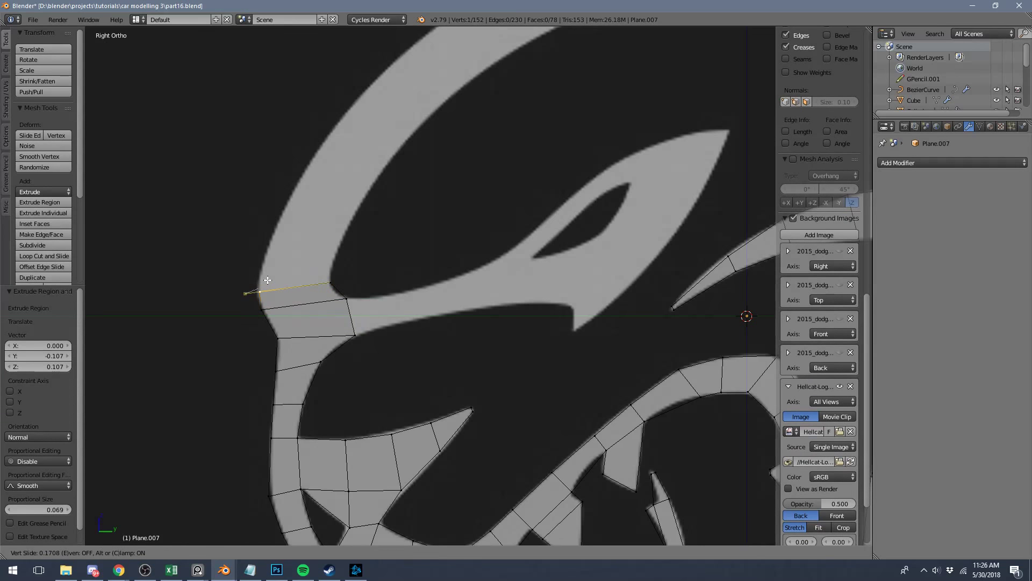
left_click(268, 280)
Extrude the forehead strip's upper edge about 0.25 along Z and slide its inner vertex down along the inner curve.
right_click(325, 279, "shift")
middle_click_drag(346, 268, 362, 373, "shift")
key("e")
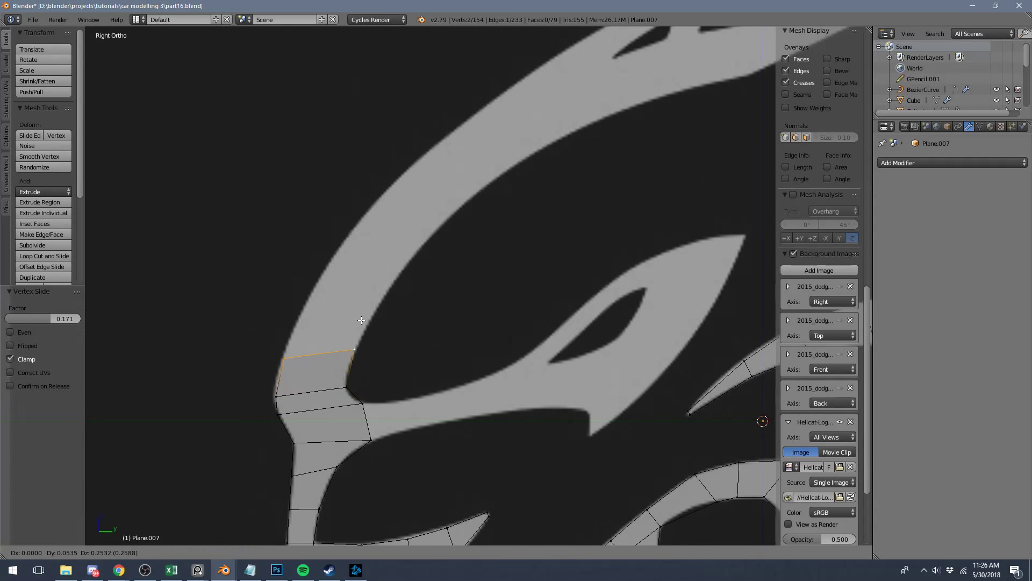
left_click(361, 322)
scroll(818, 376, "down", 2)
right_click(353, 350)
key("g")
key("g")
left_click(350, 371)
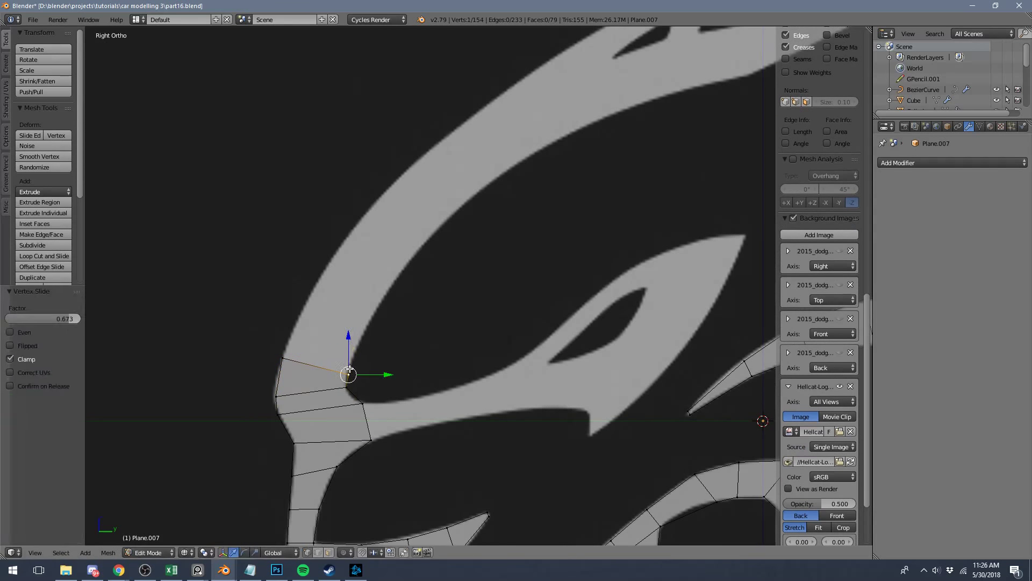
Slide the front vertex of the forehead strip's preceding edge slightly upward along the outline.
right_click(280, 349, "shift")
right_click(279, 380)
key("g")
key("g")
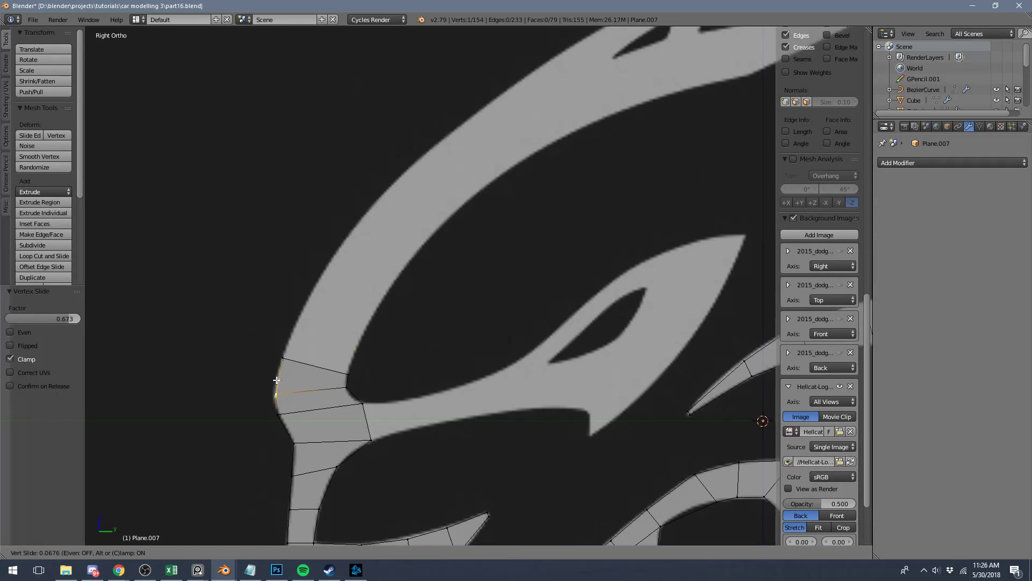
left_click(276, 374)
key("a")
Extrude the forehead strip about 1.72 along Y and 1.94 along Z to the first head spike, fitting the inner vertex to the outline.
right_click(350, 373)
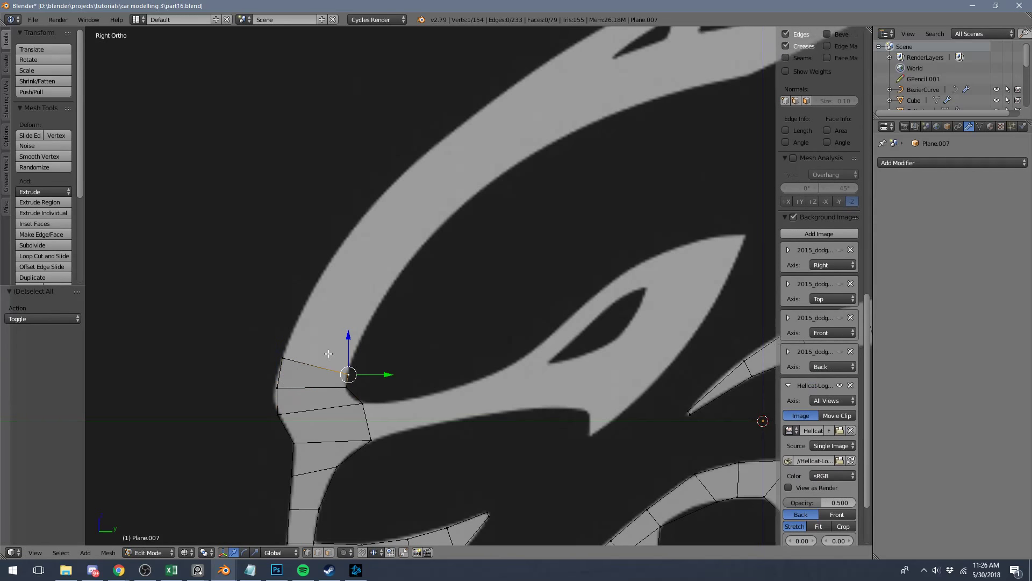
right_click(310, 330, "shift")
scroll(311, 329, "down", 3)
key("e")
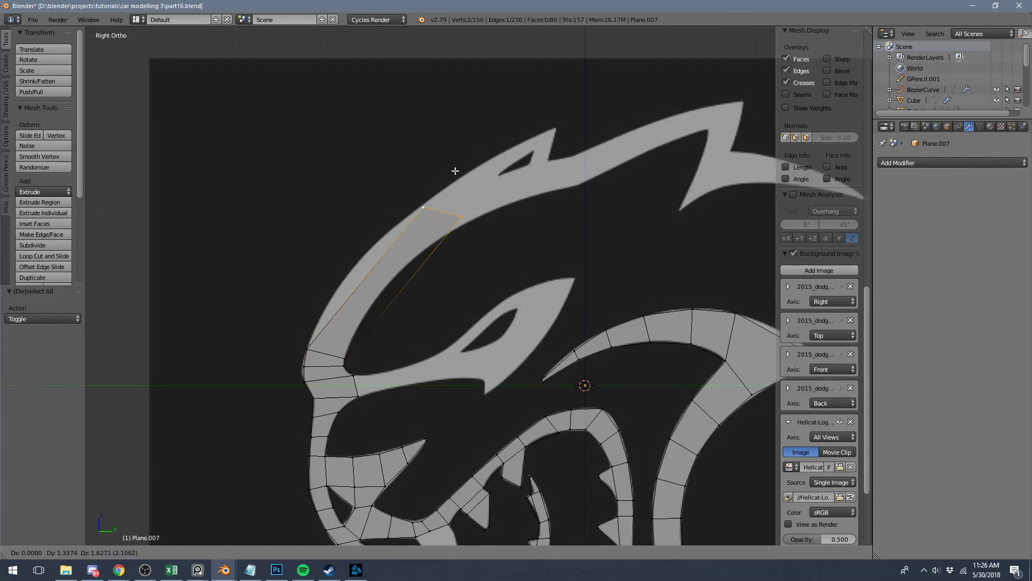
left_click(478, 150)
right_click(494, 190)
key("g")
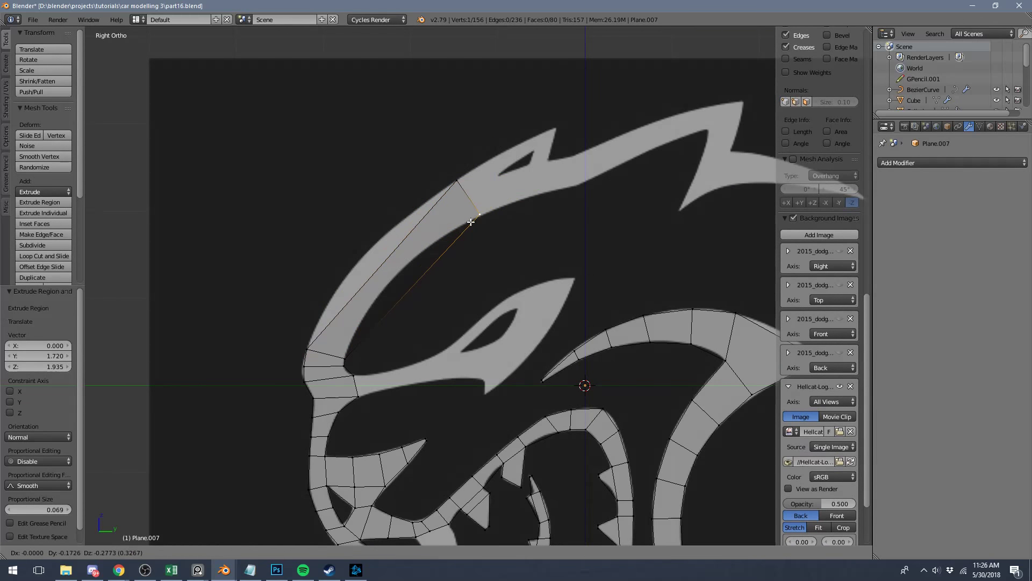
left_click(465, 225)
key("shift+a")
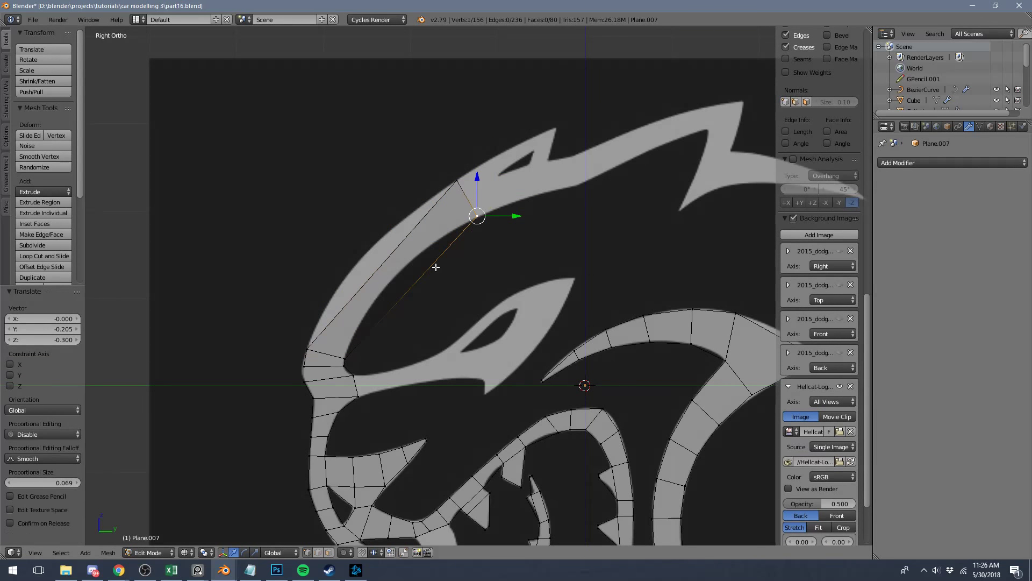
Add two loop cuts across the long forehead face and move each cut onto the curved logo outline.
key("a")
key("ctrl+r")
scroll(396, 273, "up", 1)
left_click(396, 273)
right_click(395, 273)
key("a")
right_click(373, 301)
key("g")
left_click(328, 272)
key("a")
right_click(421, 251)
key("g")
left_click(401, 245)
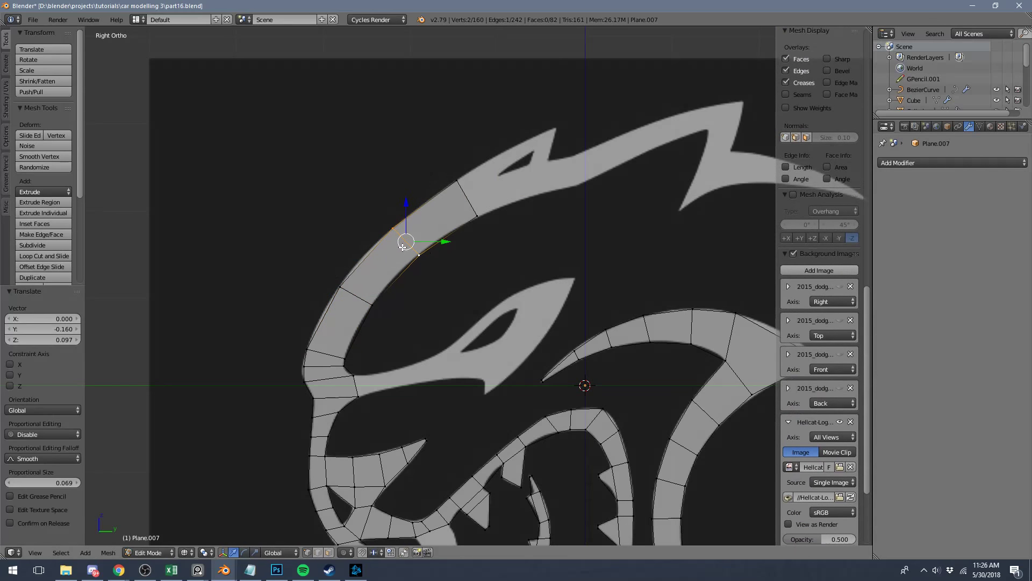
Add one more loop cut in each of the three forehead segments and fit the cuts to the curved outline.
key("a")
key("ctrl+r")
left_click(342, 316)
right_click(341, 316)
key("g")
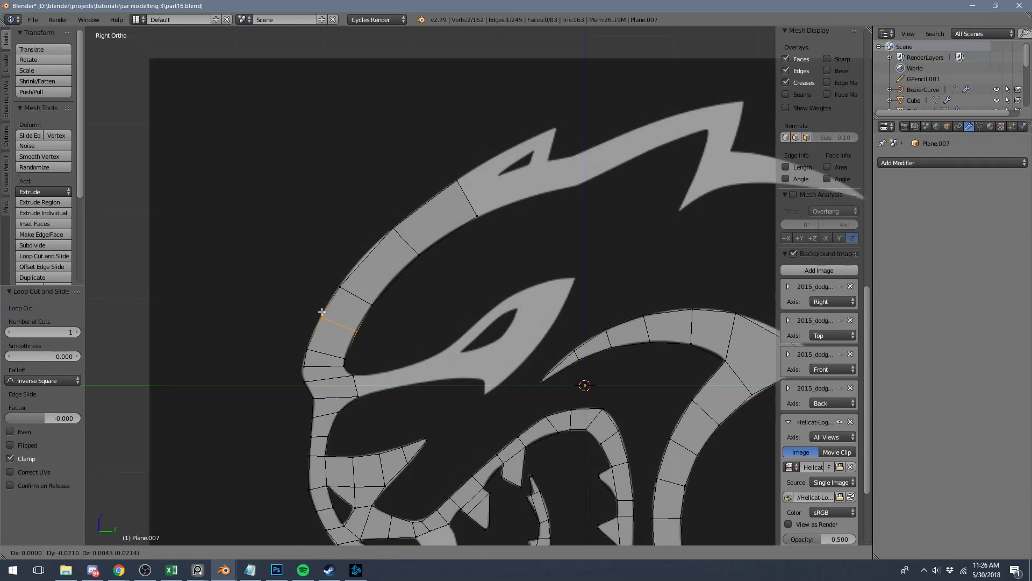
left_click(322, 312)
key("ctrl+r")
left_click(382, 263)
right_click(381, 263)
key("g")
left_click(368, 259)
key("ctrl+r")
left_click(438, 203)
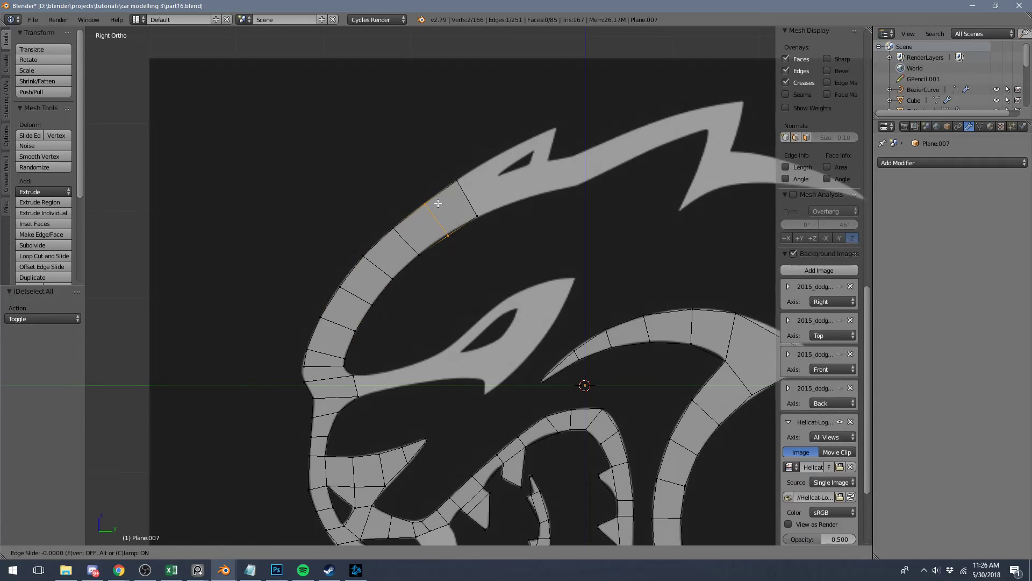
left_click(419, 190)
Extrude the junction's rear edge about 0.50 along Y and 0.11 along Z into the strip leading to the eye, and fit its upper vertex.
key("Tab")
scroll(472, 279, "down", 3)
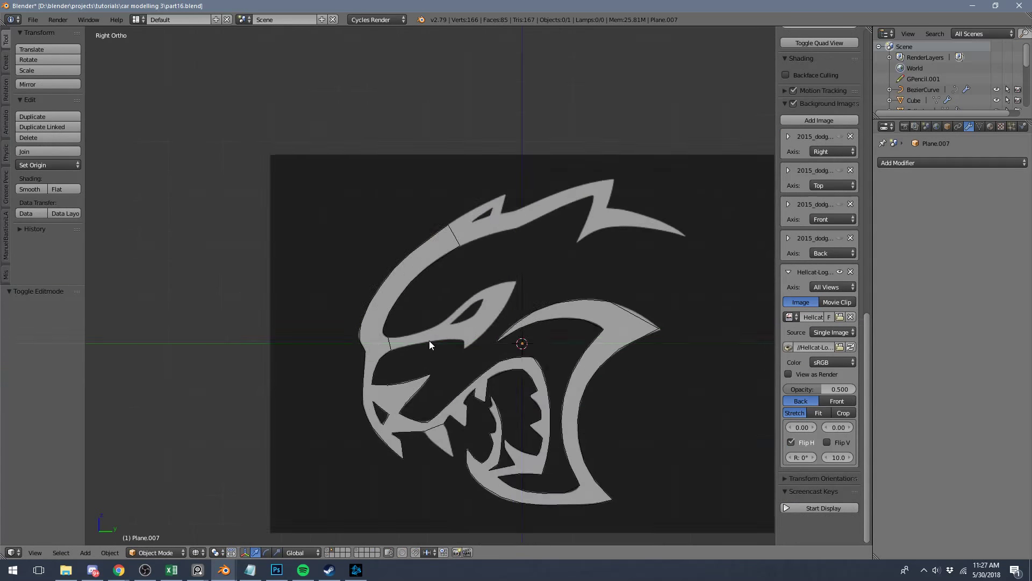
scroll(429, 340, "up", 4)
key("Tab")
right_click(342, 393)
right_click(347, 415, "shift")
key("e")
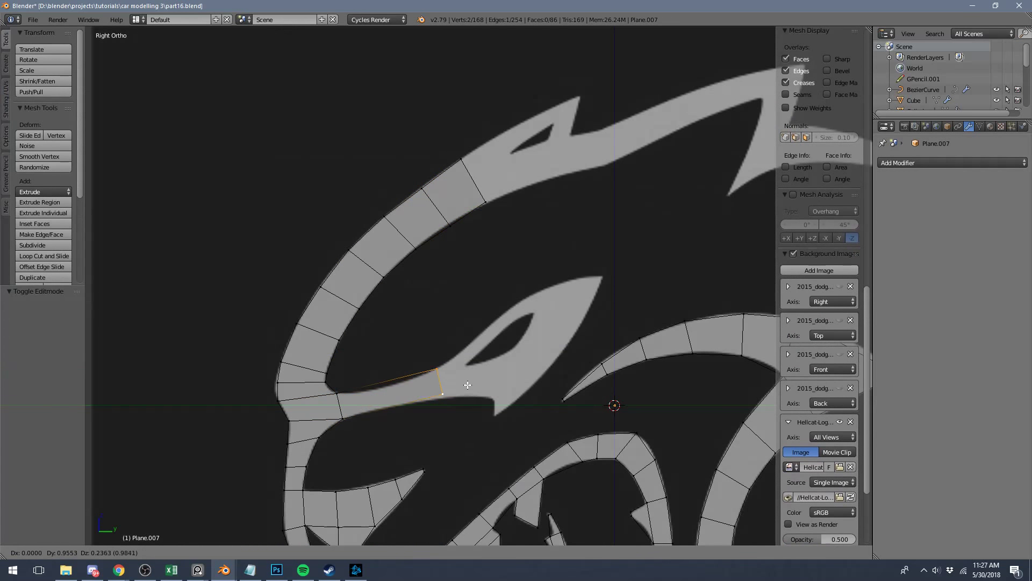
left_click(424, 397)
right_click(389, 381)
key("g")
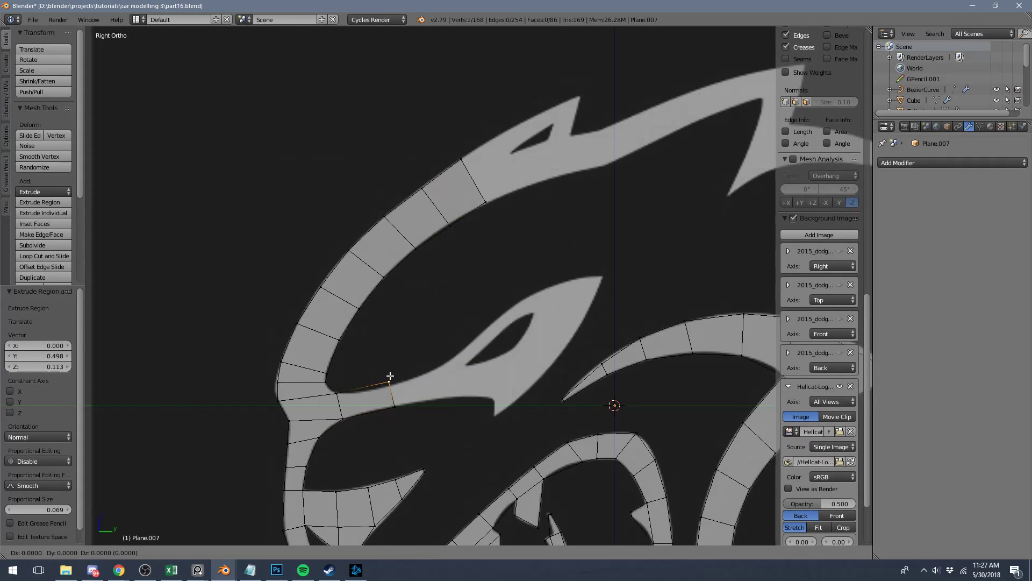
left_click(408, 412)
Extrude the strip toward the eye by about 0.40 along Y and 0.16 along Z, and lower its bottom vertex onto the outline.
right_click(399, 408, "shift")
key("e")
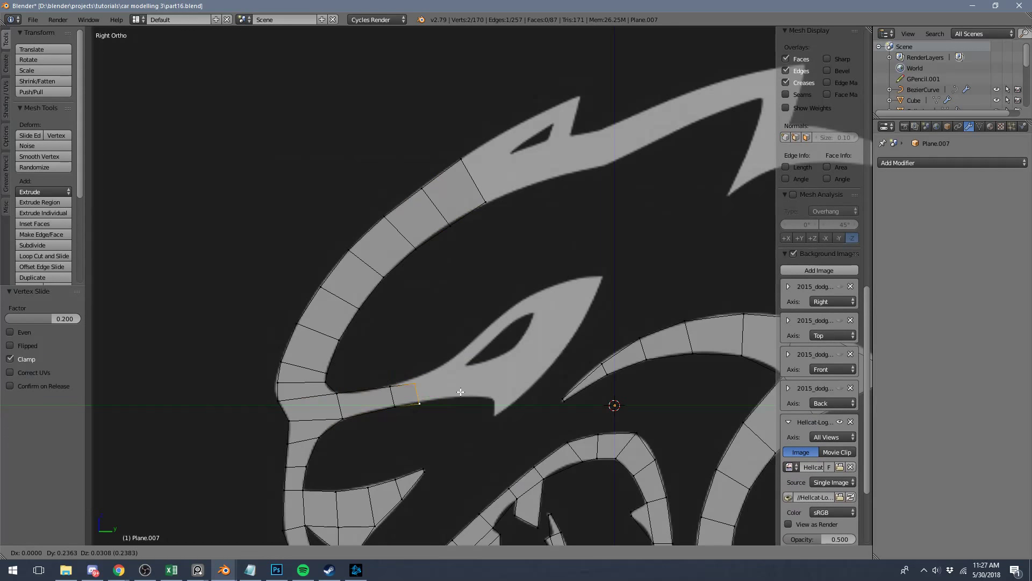
left_click(473, 380)
right_click(437, 391)
key("g")
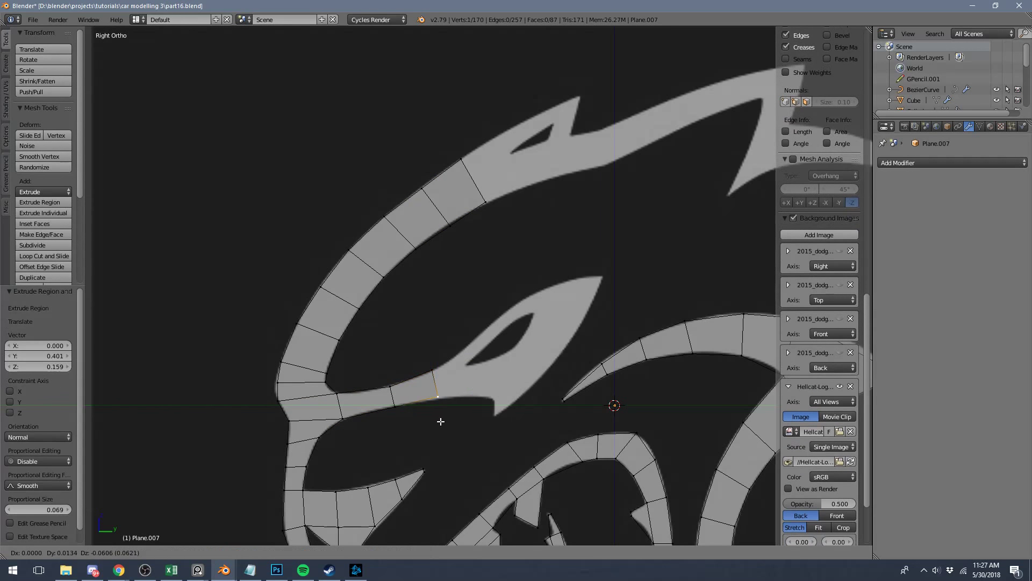
left_click(439, 413)
Extrude the strip about 0.28 along Y and 0.12 along Z to the eye's front corner, and slide the lower vertex up near the corner.
right_click(433, 376, "shift")
key("e")
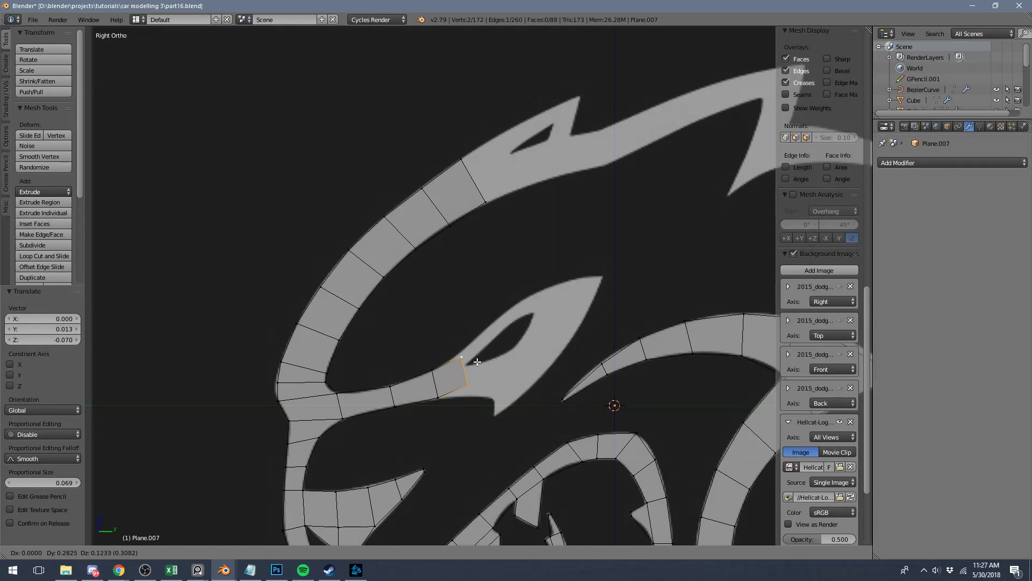
left_click(477, 362)
right_click(468, 359)
key("shift+v")
left_click(469, 359)
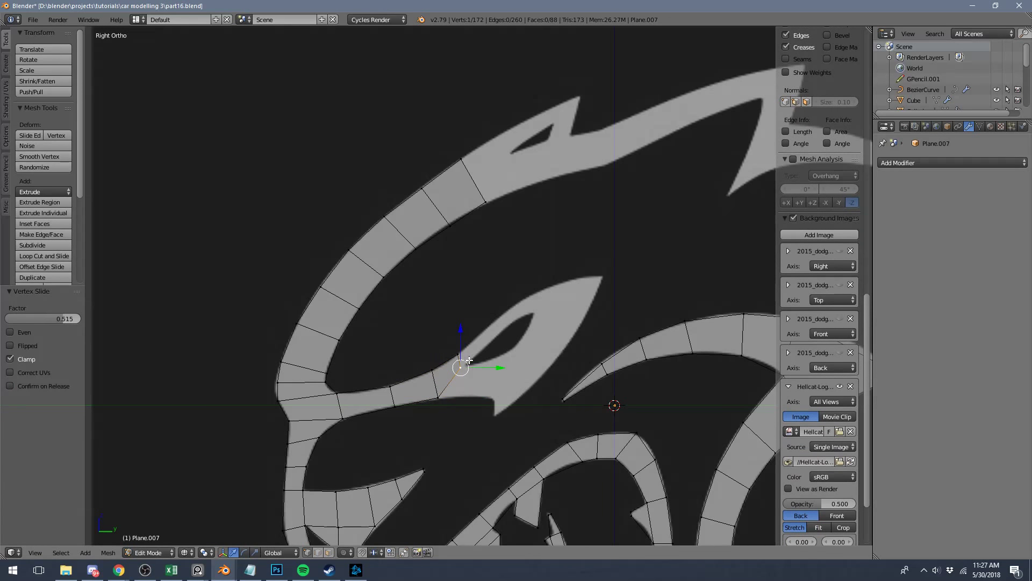
Extrude the slanted edge about 0.49 along Y beneath the eye opening and fit its upper and lower vertices to the outline.
right_click(440, 397, "shift")
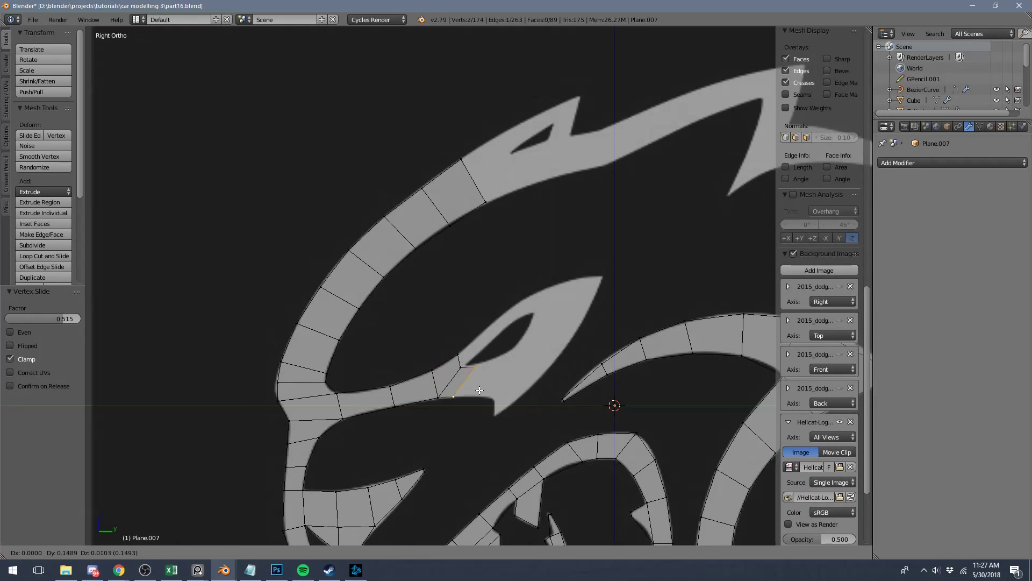
key("e")
left_click(513, 387)
right_click(511, 364)
key("g")
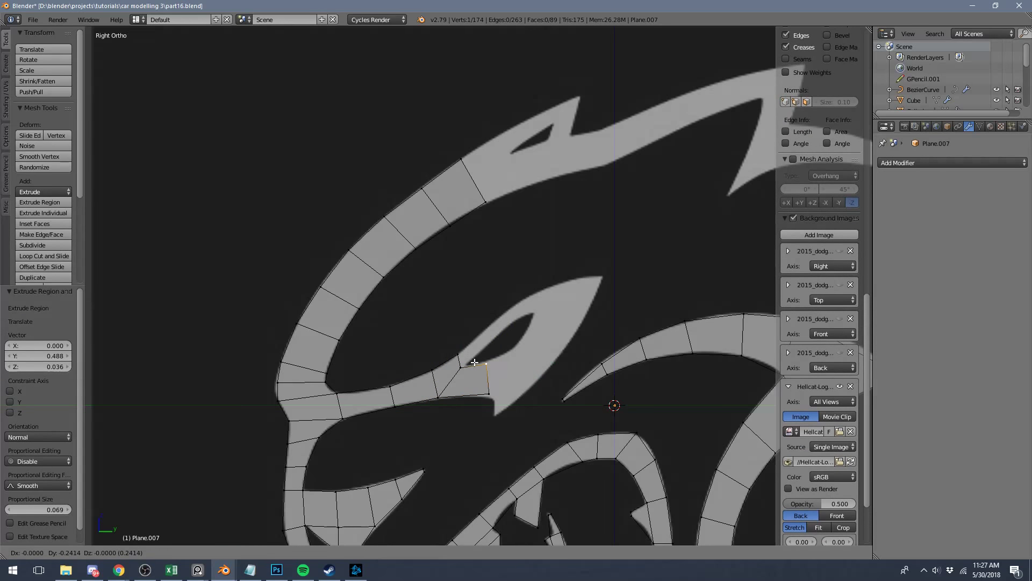
left_click(472, 362)
right_click(496, 396)
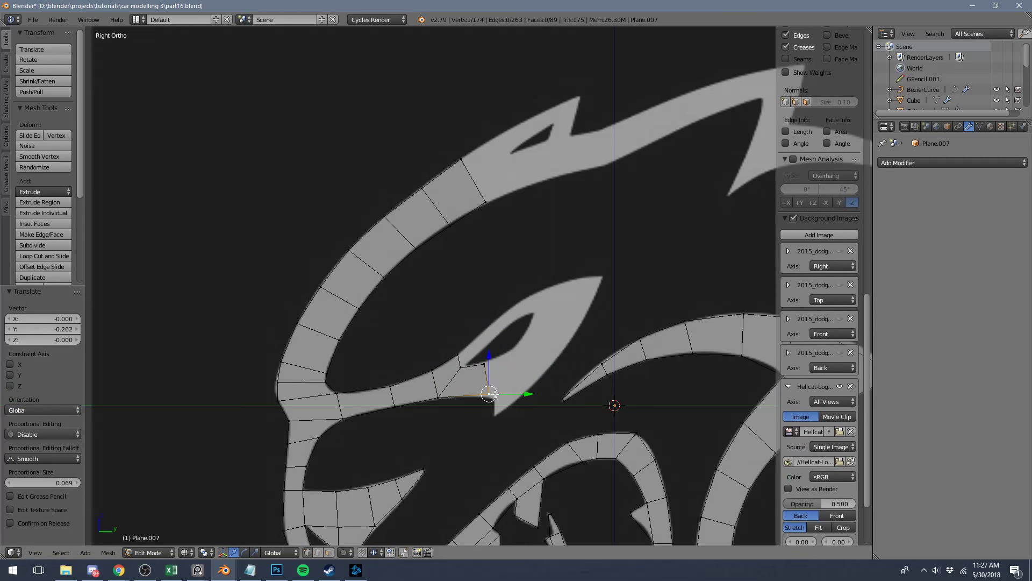
key("g")
left_click(502, 401)
Extrude the edge beneath the eye by about 0.28 along Y and 0.14 along Z toward the eye's rear.
right_click(499, 361)
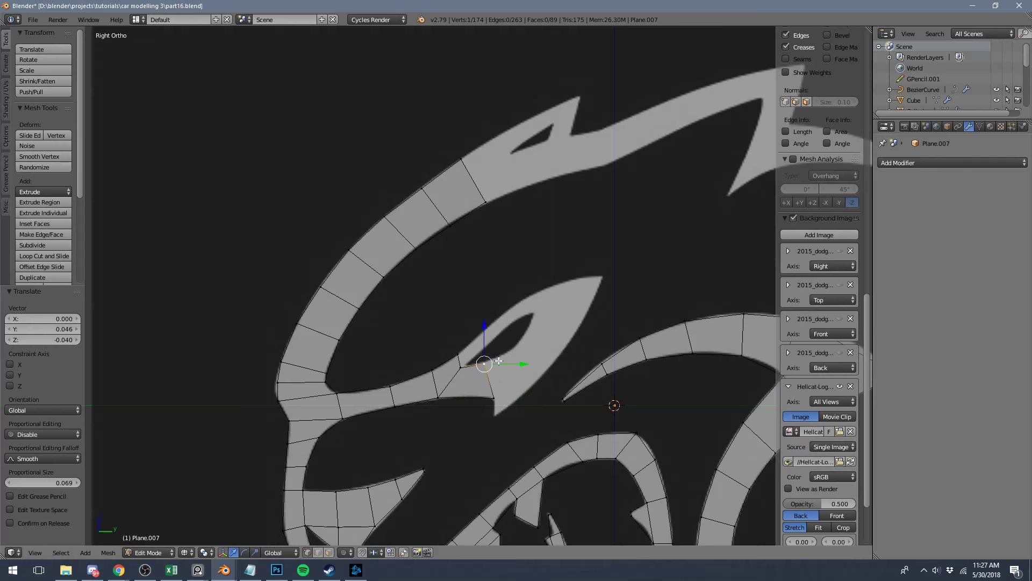
right_click(494, 396, "shift")
key("e")
left_click(534, 372)
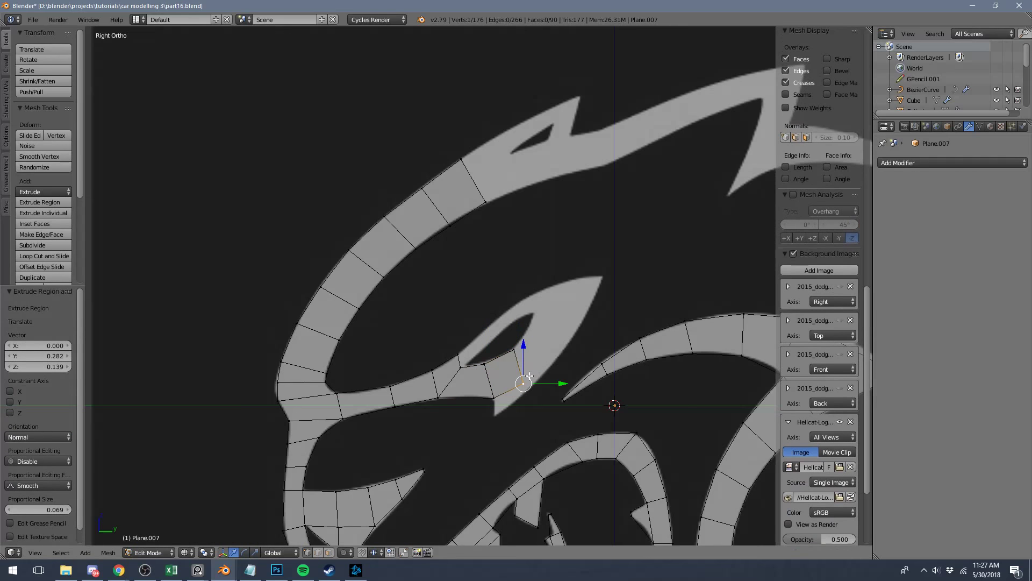
Move the strip's lower end vertex about 0.18 along Y and 0.08 along Z onto the outline below the eye.
right_click(530, 377)
key("g")
left_click(560, 368)
Extrude the bottom edge below the eye about 0.19 down along Z and pull its rear vertex to the spike's tip.
right_click(500, 393, "shift")
key("e")
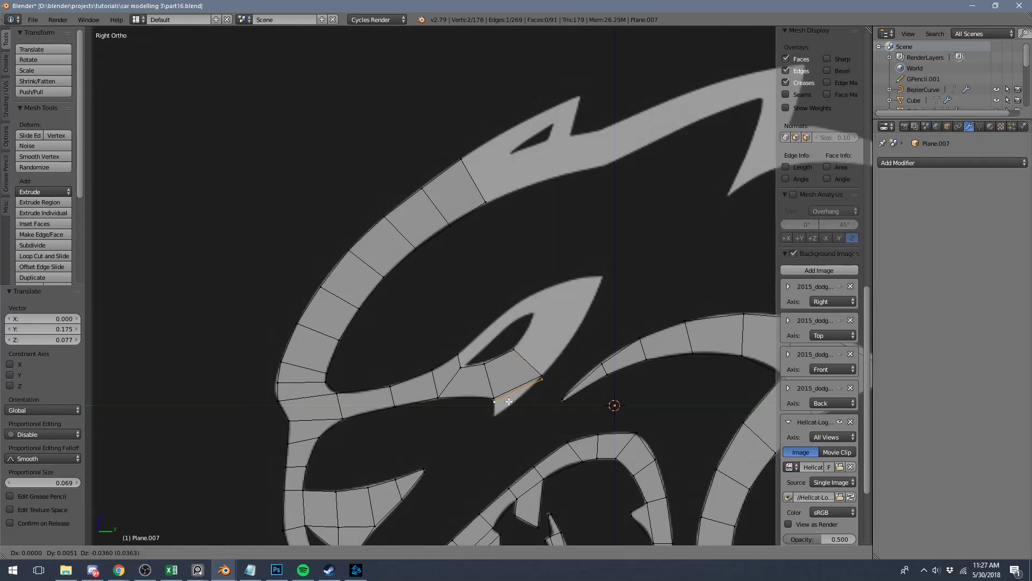
left_click(507, 415)
right_click(540, 395)
key("g")
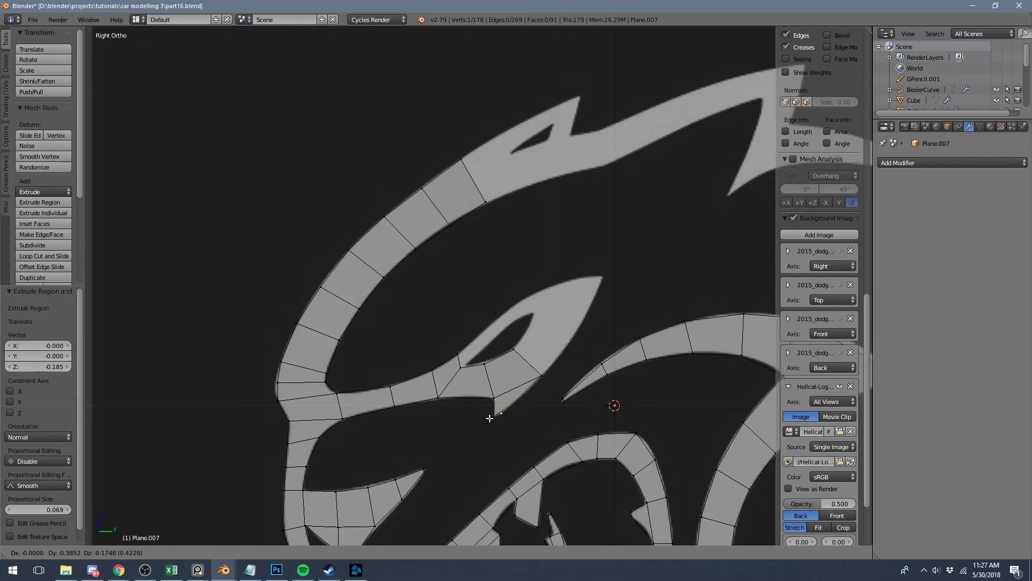
left_click(490, 417)
key("a")
Extrude the end edge behind the eye about 0.14 along Y and 0.18 along Z, and fit its outer vertex to the outline.
right_click(542, 376)
right_click(514, 349, "shift")
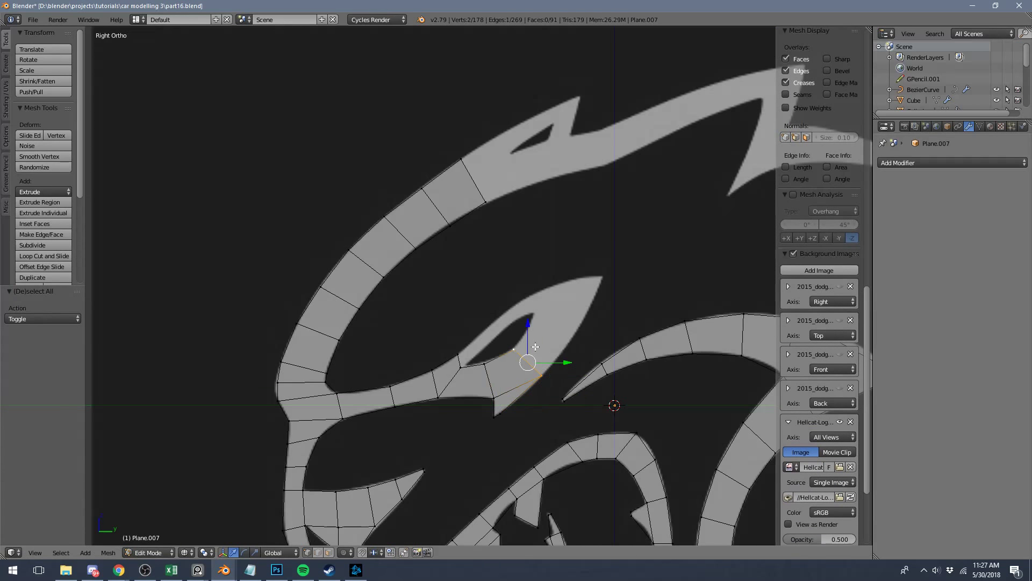
key("e")
left_click(554, 326)
right_click(557, 356)
key("g")
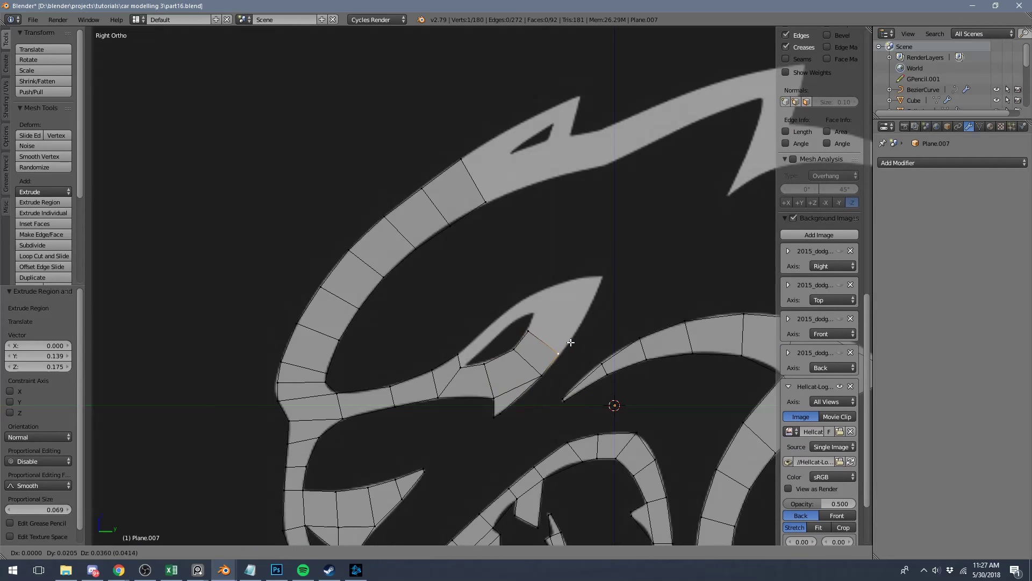
left_click(577, 335)
Extrude the edge behind the eye about 0.07 along Y and 0.18 along Z, and move its outer vertex up the outline.
right_click(531, 331, "shift")
key("e")
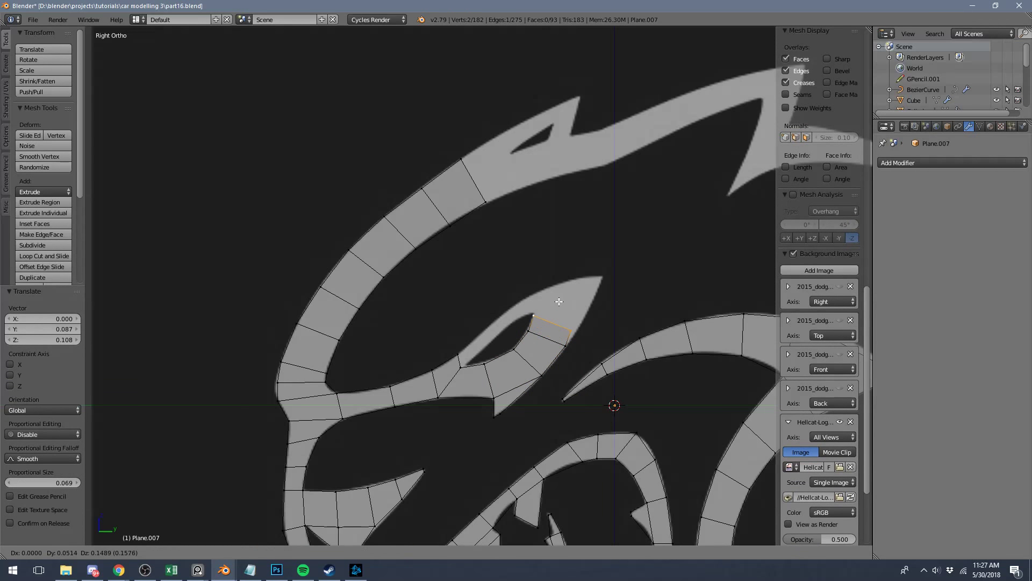
left_click(559, 302)
right_click(570, 330)
key("g")
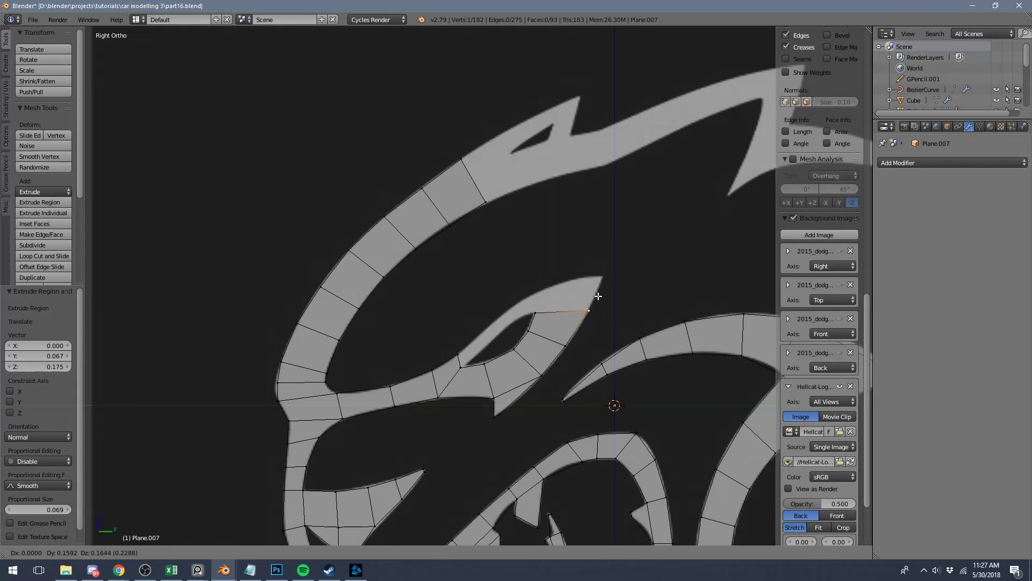
left_click(599, 296)
Extrude the edge above the eye opening about -0.05 along Y and 0.13 along Z, and move its outer vertex onto the upper outline.
right_click(552, 308, "shift")
key("e")
left_click(553, 289)
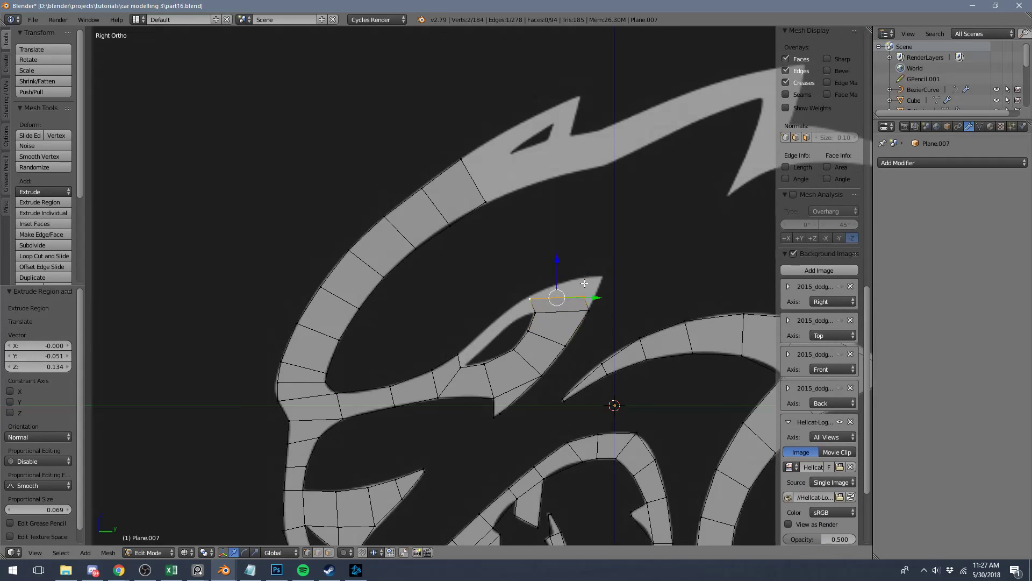
right_click(585, 284)
key("g")
left_click(550, 269)
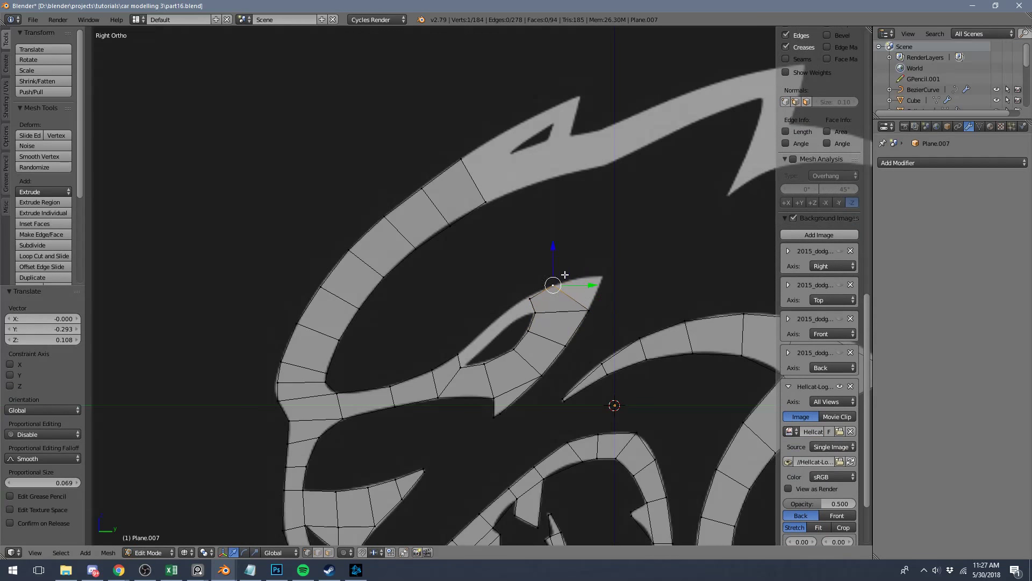
Extrude the slanted edge about 0.41 along Y and 0.09 along Z, and slide its outer vertex to the eye shape's rear tip.
right_click(589, 310, "shift")
key("e")
left_click(645, 290)
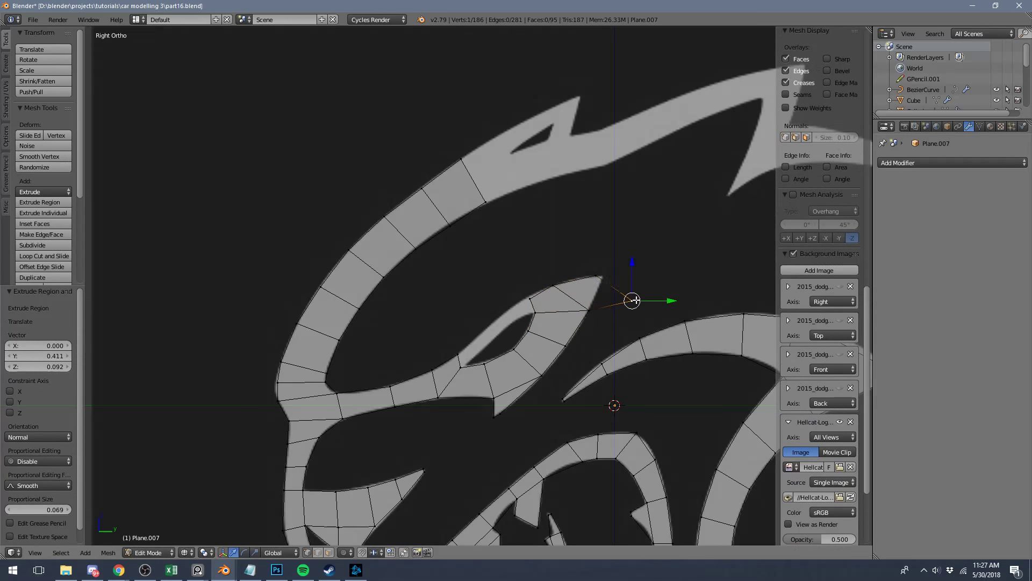
right_click(600, 276)
key("shift+v")
left_click(604, 278)
key("a")
Extrude the narrow edge above the eye about -0.19 along Y and -0.07 along Z, and nudge the upper vertex onto the outline.
right_click(530, 299)
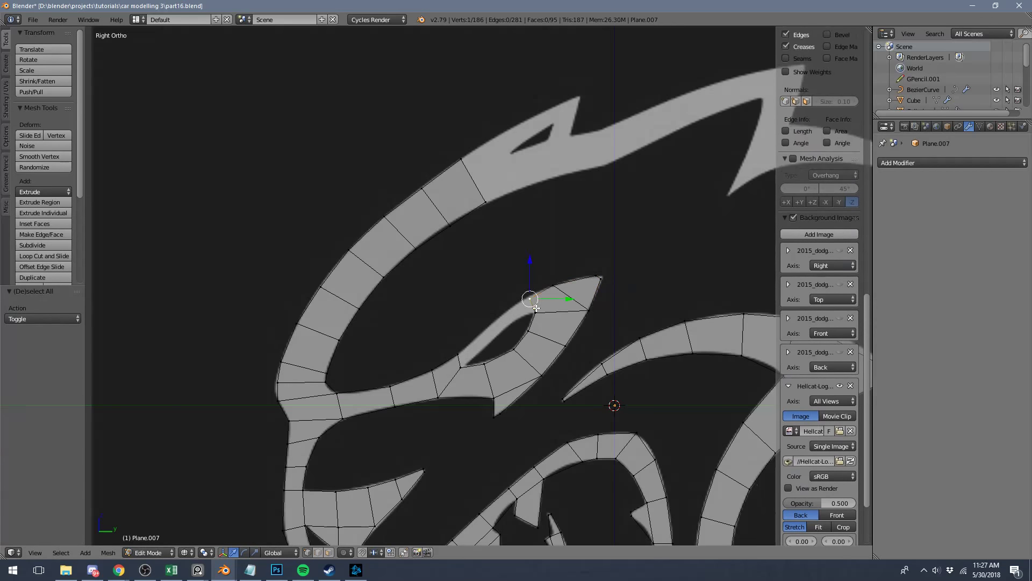
right_click(533, 312, "shift")
key("e")
left_click(512, 317)
right_click(530, 297)
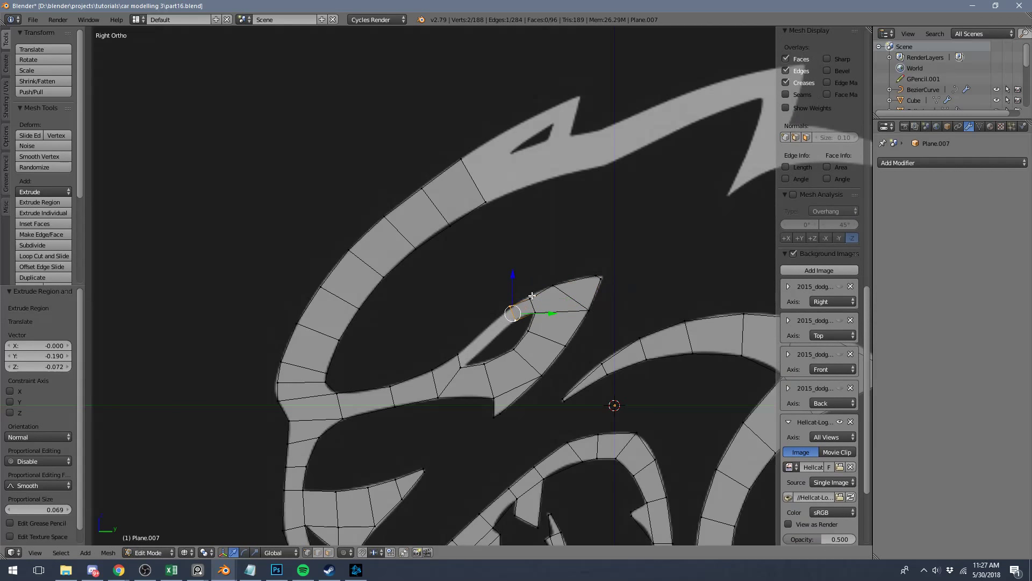
key("g")
left_click(514, 277)
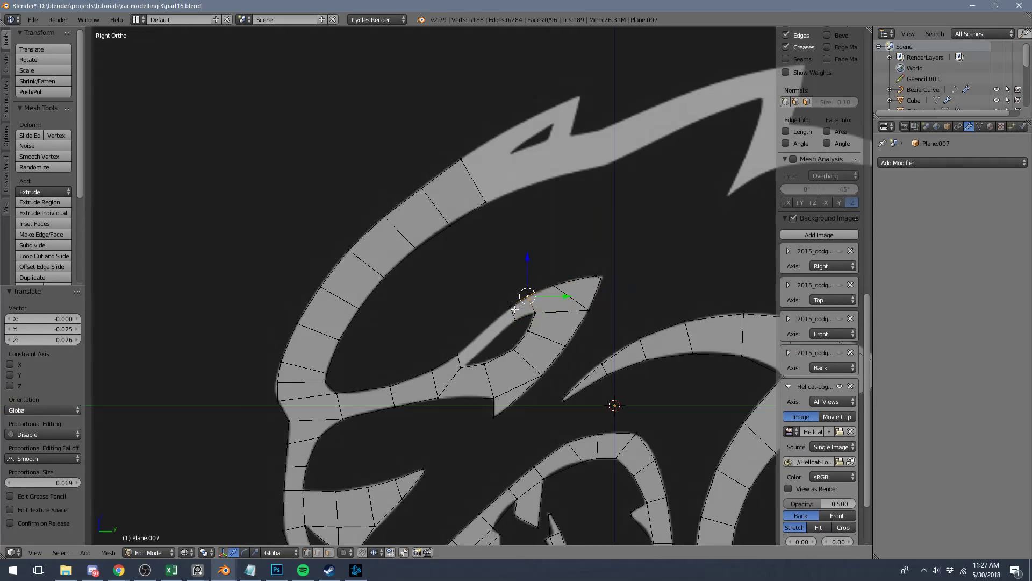
Slide the inner vertex of the upper eyelid strip along its edge by a factor of about 0.14 to fit the opening.
right_click(517, 319)
key("g")
key("g")
left_click(525, 316)
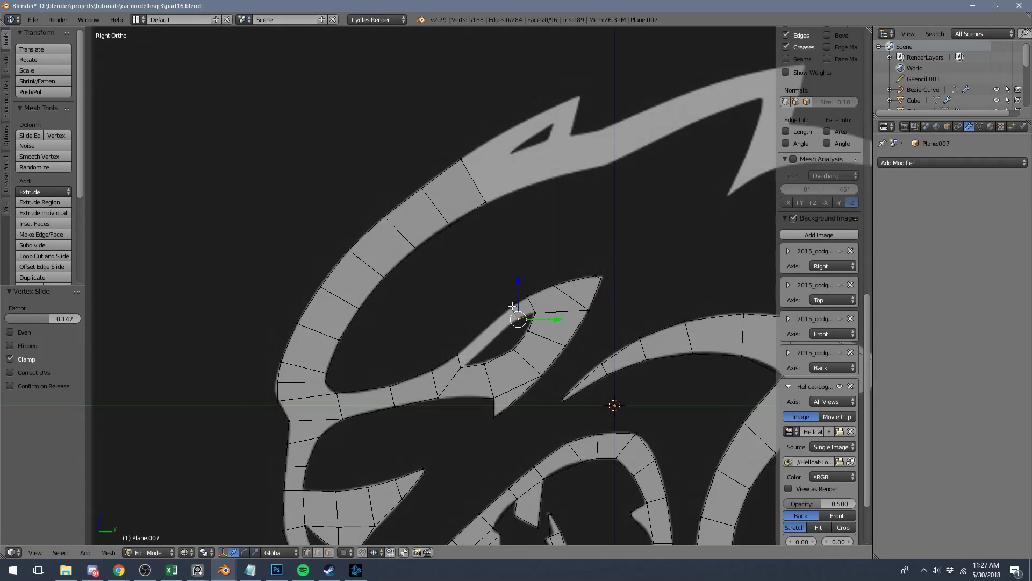
Extrude the upper eyelid strip about -0.24 along Y and -0.19 along Z, and slide its outer vertex onto the outline.
right_click(511, 307, "shift")
key("e")
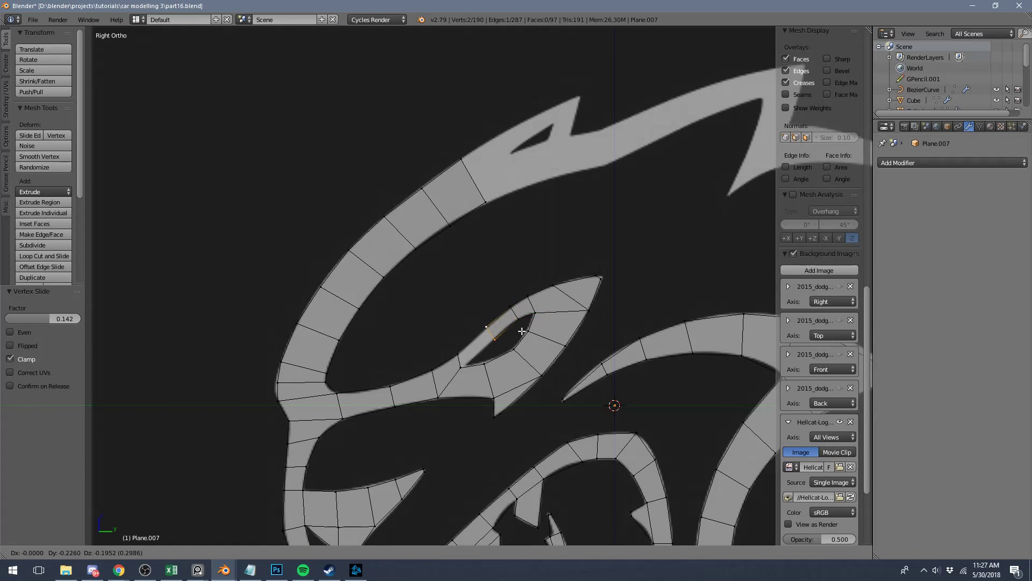
left_click(522, 330)
right_click(487, 326)
key("shift+v")
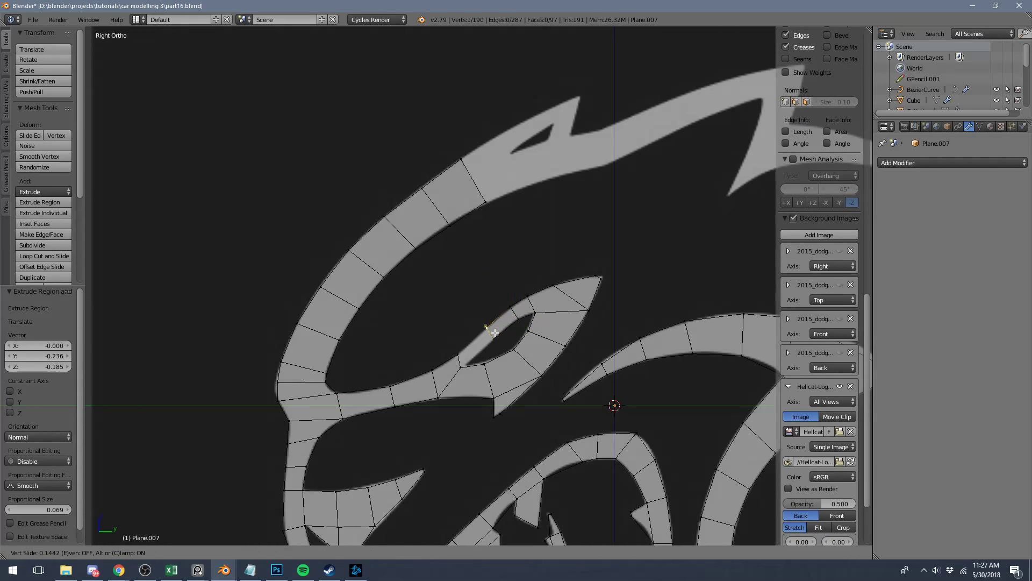
left_click(490, 330)
Fill the gap between the upper eyelid strip and the eye's front corner with a face, and add one loop cut across it.
right_click(493, 338, "shift")
key("f")
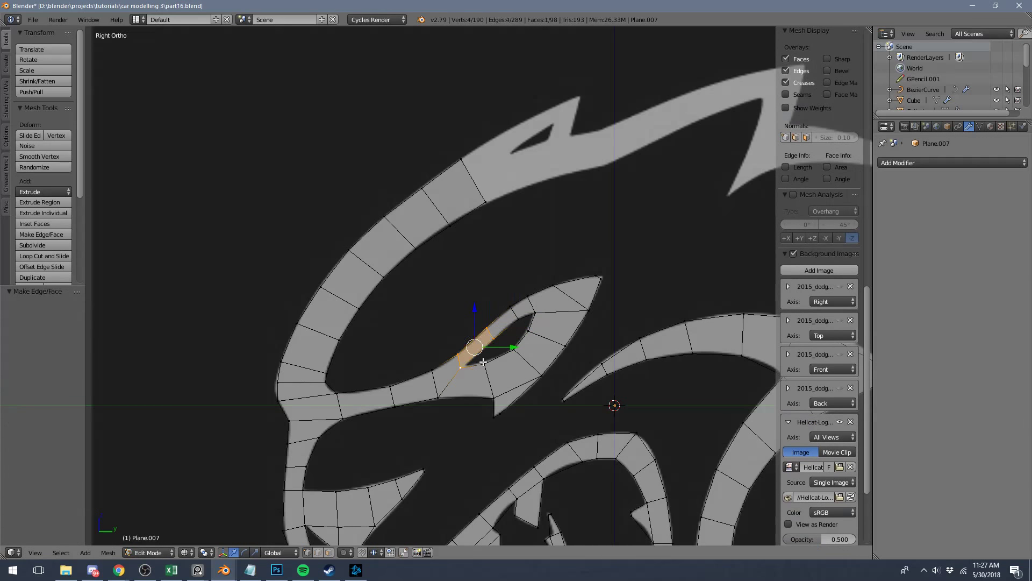
key("a")
right_click(483, 340)
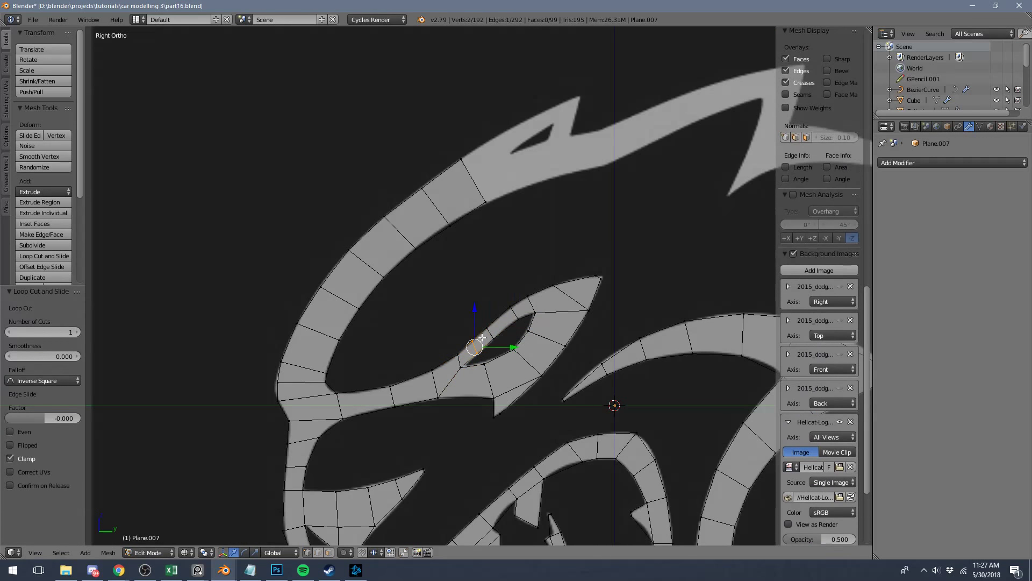
Inspect the traced logo mesh in Object Mode with solid shading, ending in the right orthographic view.
key("Tab")
scroll(565, 290, "down", 6)
key("z")
mouse_move(507, 299)
middle_mouse_down()
mouse_move(572, 318)
mouse_move(500, 276)
mouse_move(493, 344)
middle_mouse_up()
key("KP_3")
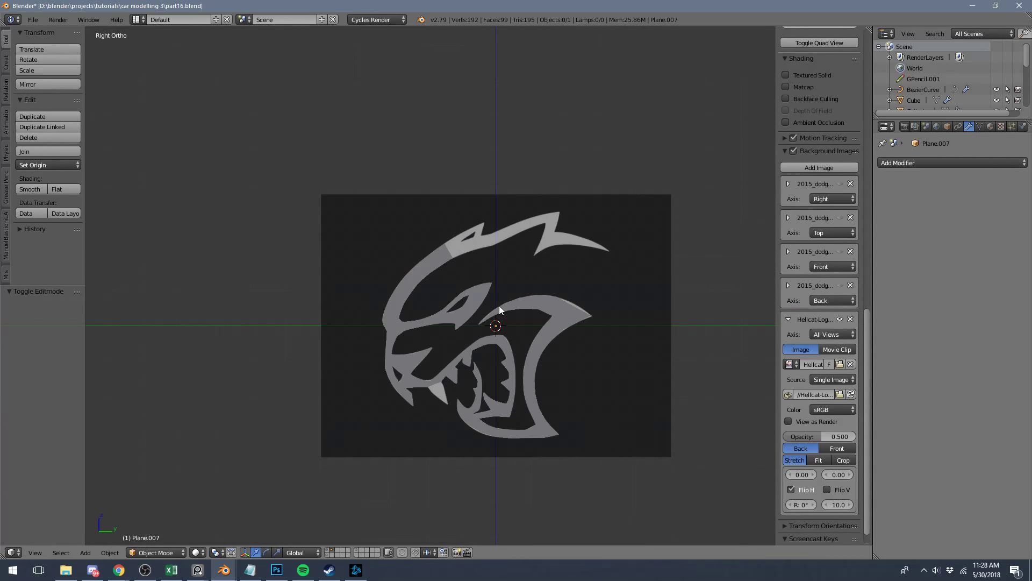
In Edit Mode, extrude the head strip's end edge about 0.36 along Y and 0.21 along Z, and slide its lower vertex to the opening's corner.
scroll(499, 306, "up", 10)
key("Tab")
right_click(465, 136)
right_click(497, 189, "shift")
middle_click_drag(487, 199, 418, 369, "shift")
key("e")
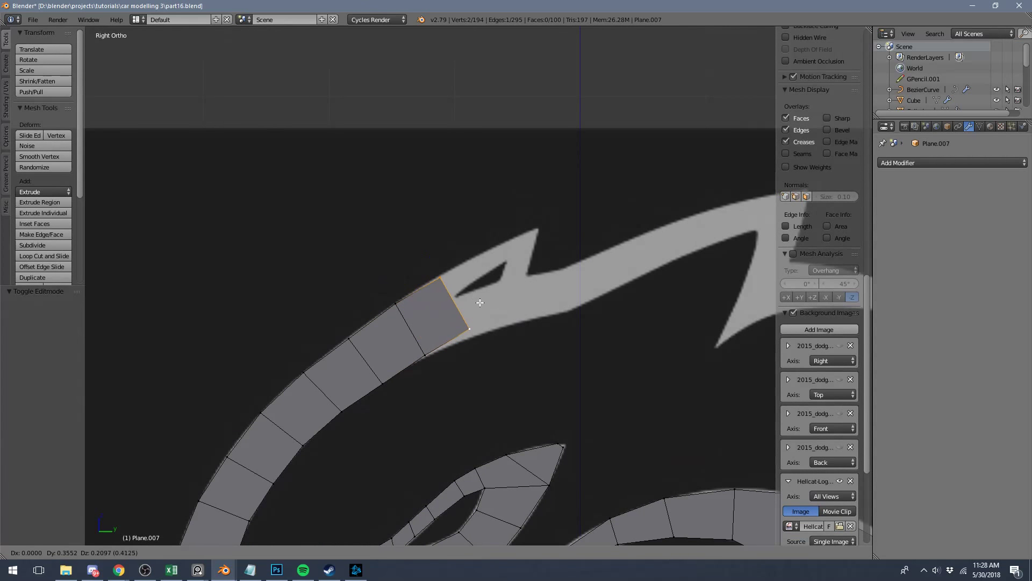
left_click(479, 301)
right_click(471, 305)
key("shift+v")
left_click(443, 272)
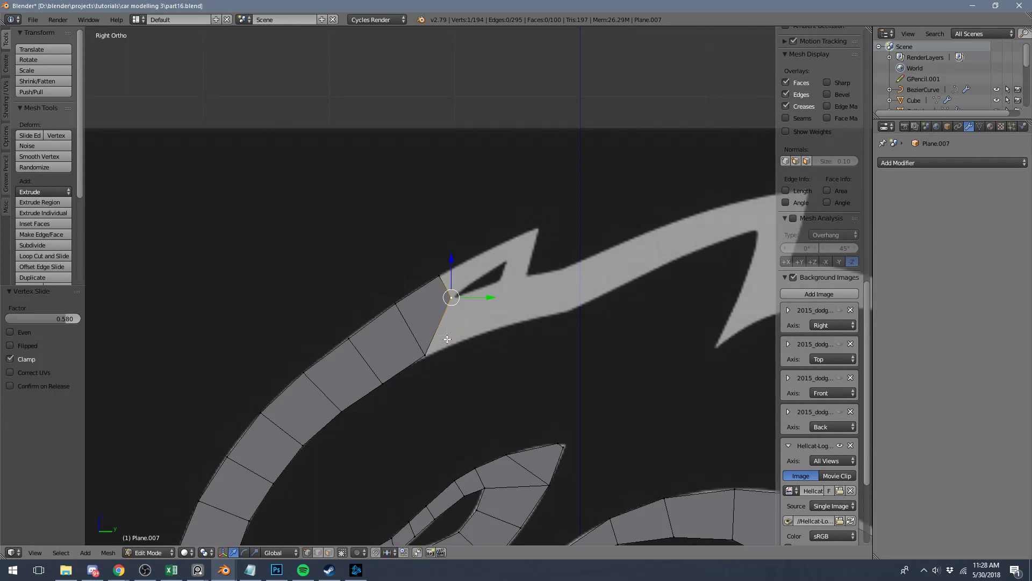
Extrude the slanted edge beneath the small opening and move its lower vertex about 0.23 along Y and 0.09 along Z onto the outline.
right_click(425, 355, "shift")
key("e")
left_click(509, 321)
key("g")
left_click(542, 306)
Extrude the strip's end edge about 0.19 along Y and 0.06 along Z to the base of the upper spike.
right_click(515, 290, "shift")
key("e")
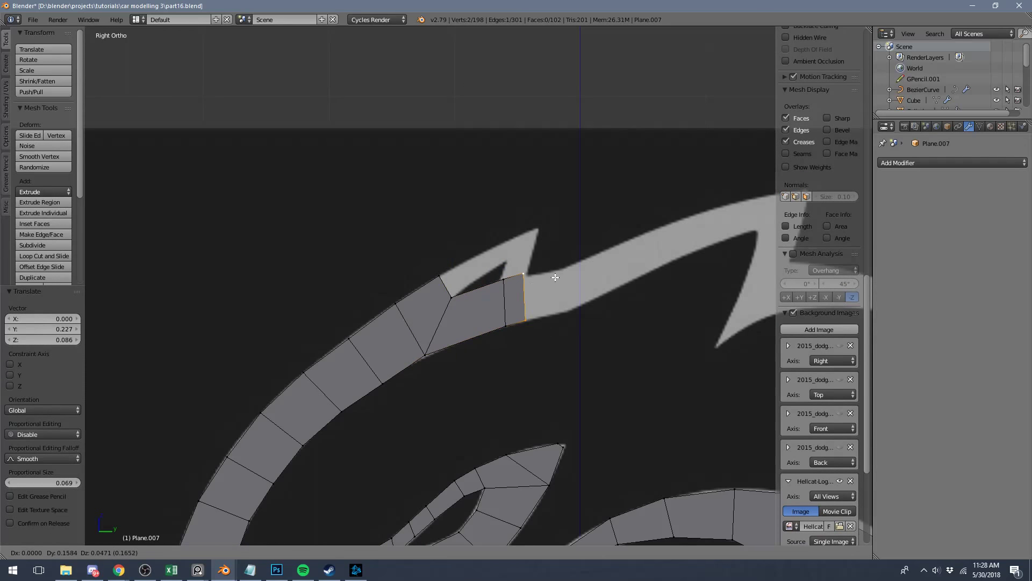
left_click(559, 276)
Extrude the short edge above the opening about 0.39 along Y and 0.26 along Z, and slide its outer vertex by a factor of about 0.31.
right_click(453, 287)
right_click(445, 277, "shift")
key("e")
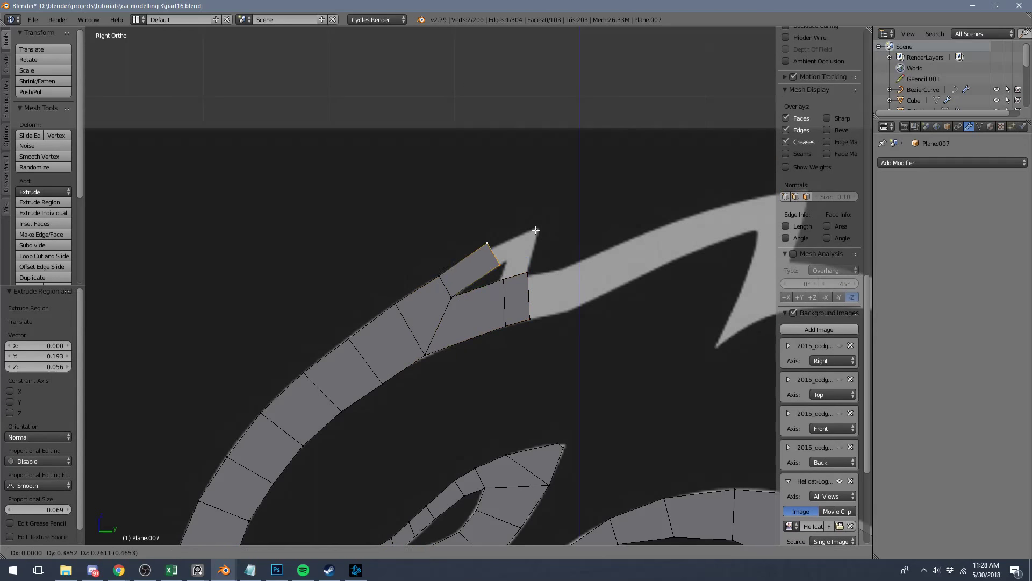
left_click(540, 228)
right_click(496, 240)
key("g")
key("g")
left_click(505, 249)
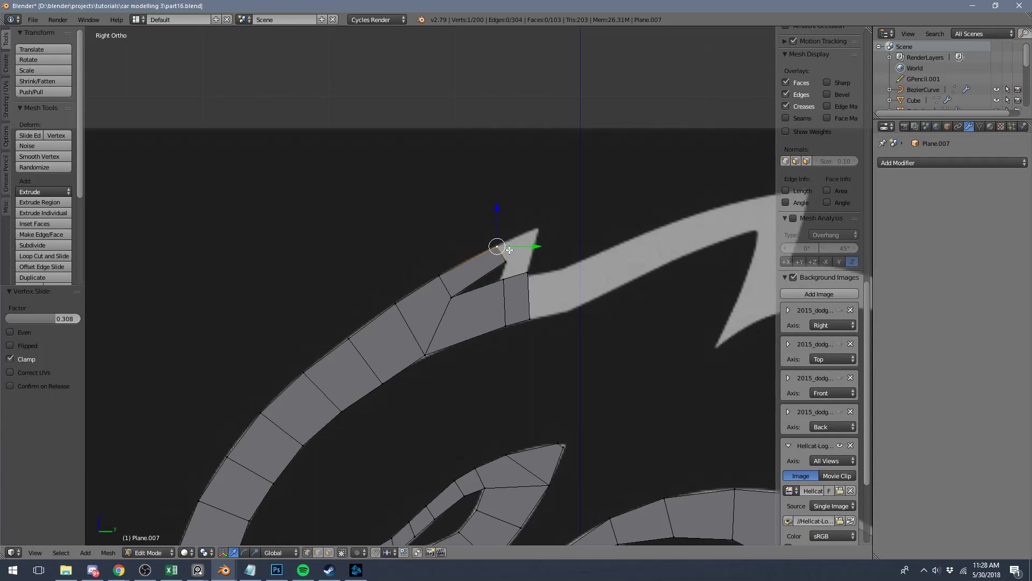
Try to bridge the spike's rear side by extruding a vertex about 0.04 along Y and 0.14 along Z and filling a quad.
right_click(508, 258, "shift")
right_click(505, 267)
key("e")
left_click(537, 244)
right_click(508, 260, "shift")
right_click(508, 277, "shift")
right_click(536, 274, "shift")
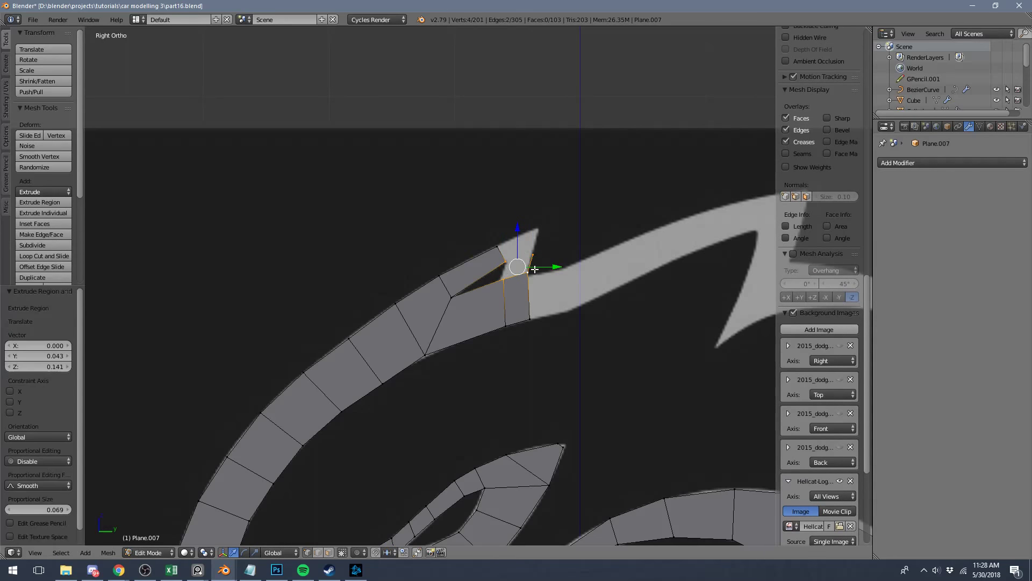
key("f")
Undo the spike tip extrusion and the quad fill, and delete the extra vertex on the spike's rear side.
right_click(505, 246)
key("e")
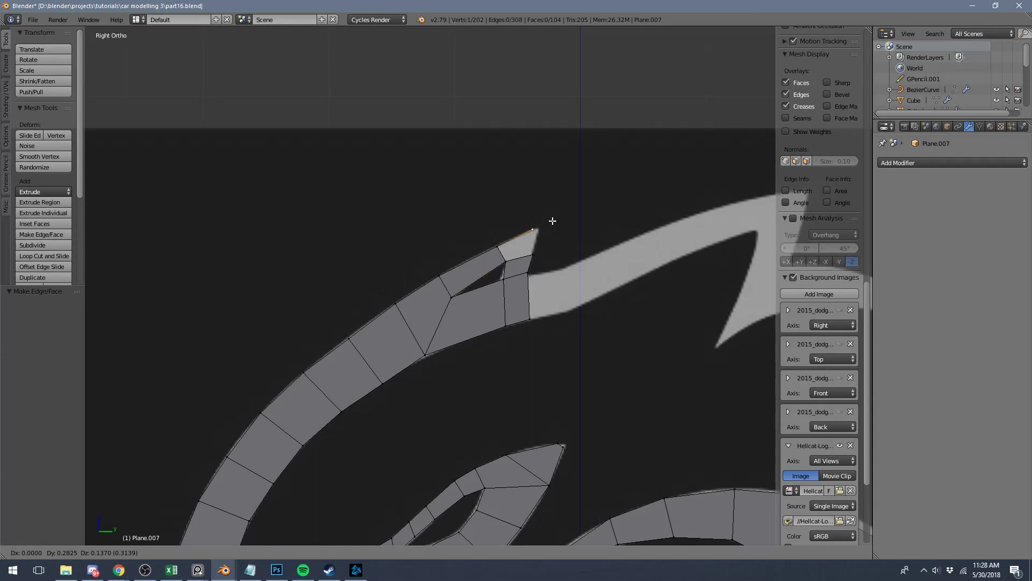
key("Escape")
key("ctrl+z")
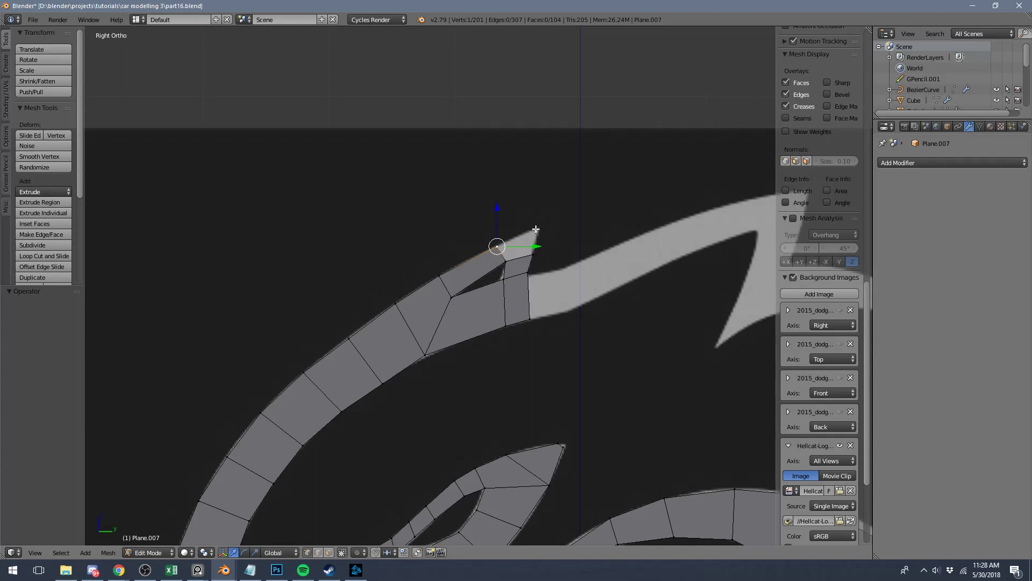
key("ctrl+z")
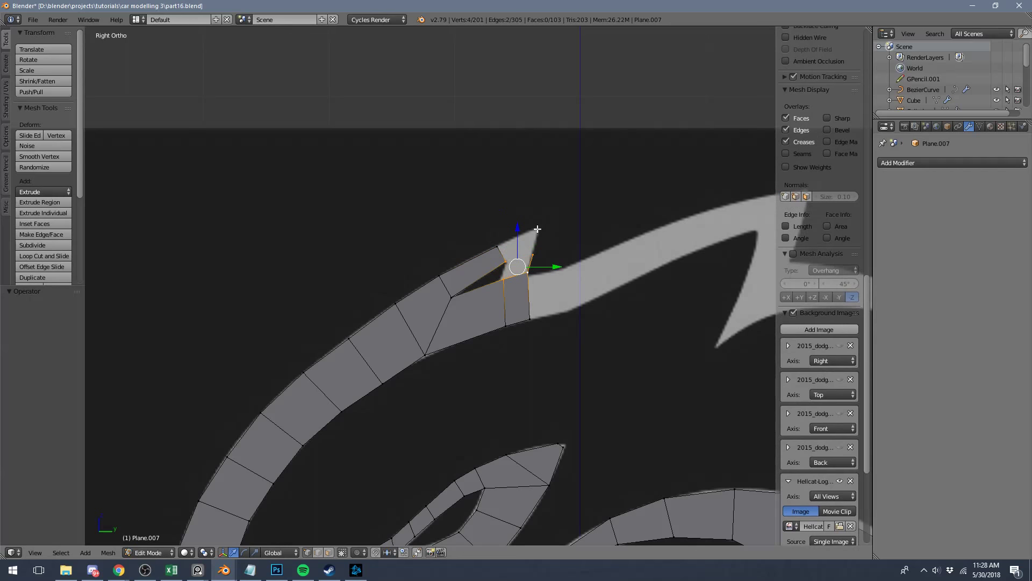
key("x")
left_click(534, 257)
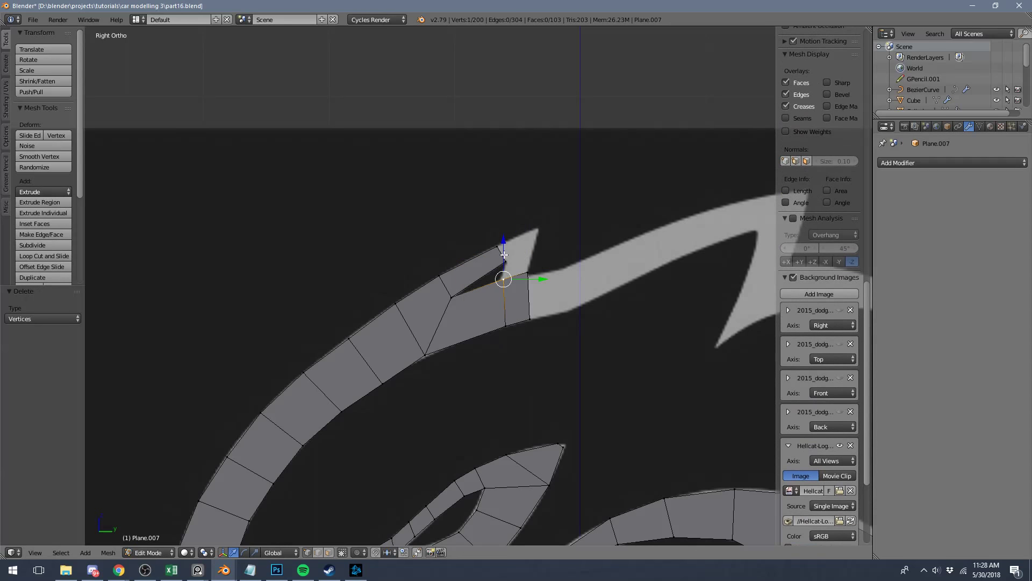
Slide the spike arm's end edge back along the strip and nudge it about 0.03 along Y and Z.
key("a")
right_click(505, 262)
right_click(498, 246, "shift")
key("g")
key("g")
left_click(481, 257)
key("g")
left_click(495, 247)
Extrude the arm's end edge about 0.49 along Y and 0.22 along Z to the spike's tip, and fit its lower vertex.
key("e")
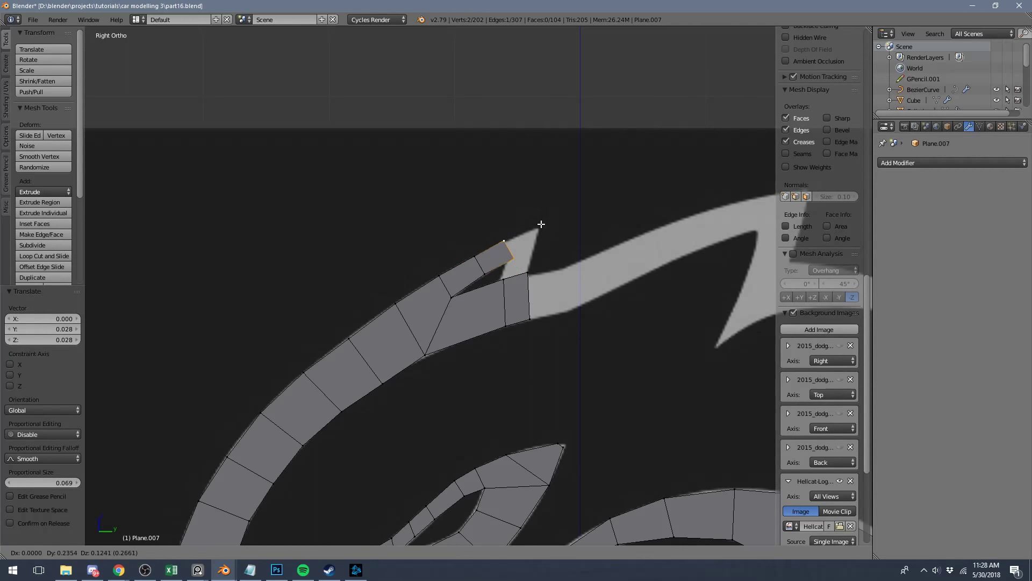
left_click(559, 237)
right_click(546, 246)
key("g")
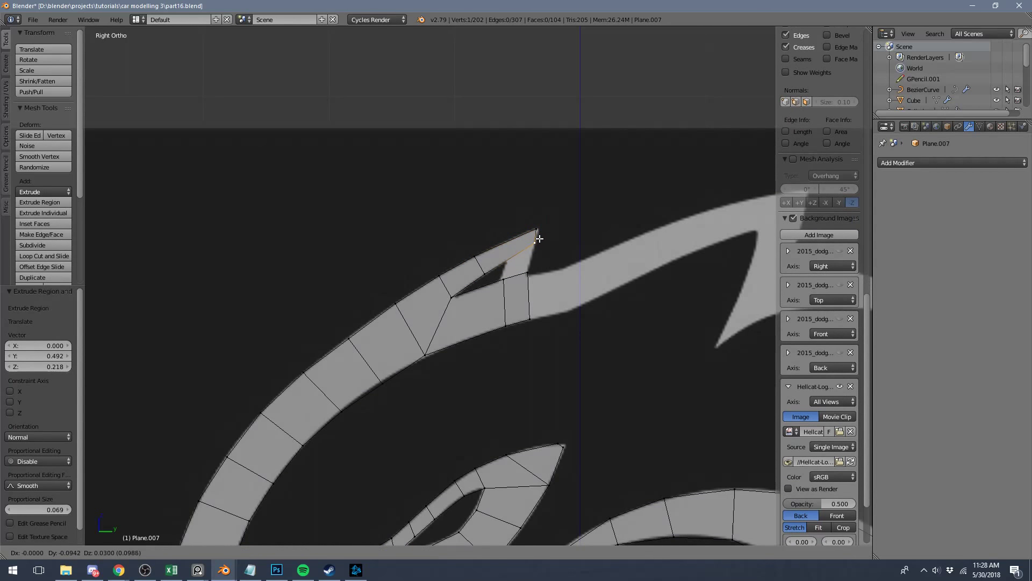
left_click(539, 239)
Add a loop cut across the spike's last quad, in line with the rear corner of the opening.
key("a")
key("ctrl+r")
left_click(512, 248)
left_click(507, 250)
key("a")
Fill the gap between the spike and the lower strip behind the opening with a quad.
right_click(507, 267)
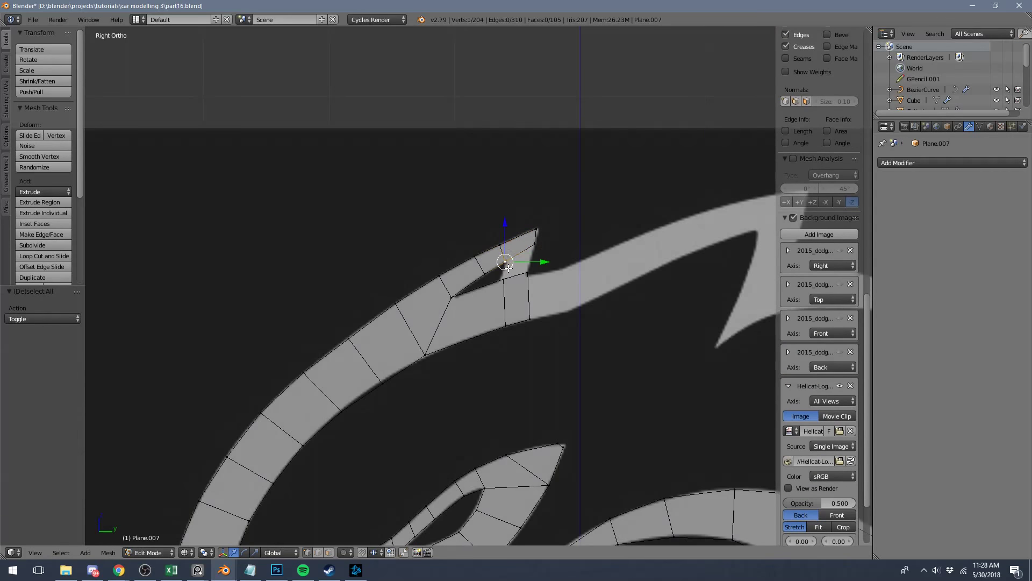
right_click(506, 281, "shift")
right_click(529, 274, "shift")
right_click(540, 245, "shift")
key("f")
key("a")
Extrude the strip's end edge behind the spike about 0.31 along Y and 0.05 along Z, and slide its upper vertex slightly.
right_click(531, 273)
right_click(533, 318, "shift")
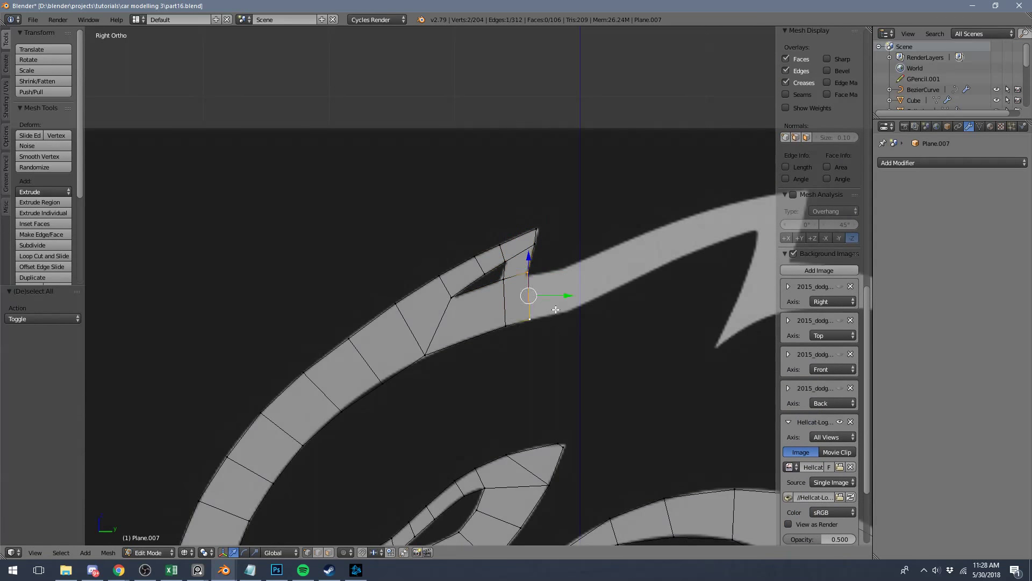
key("e")
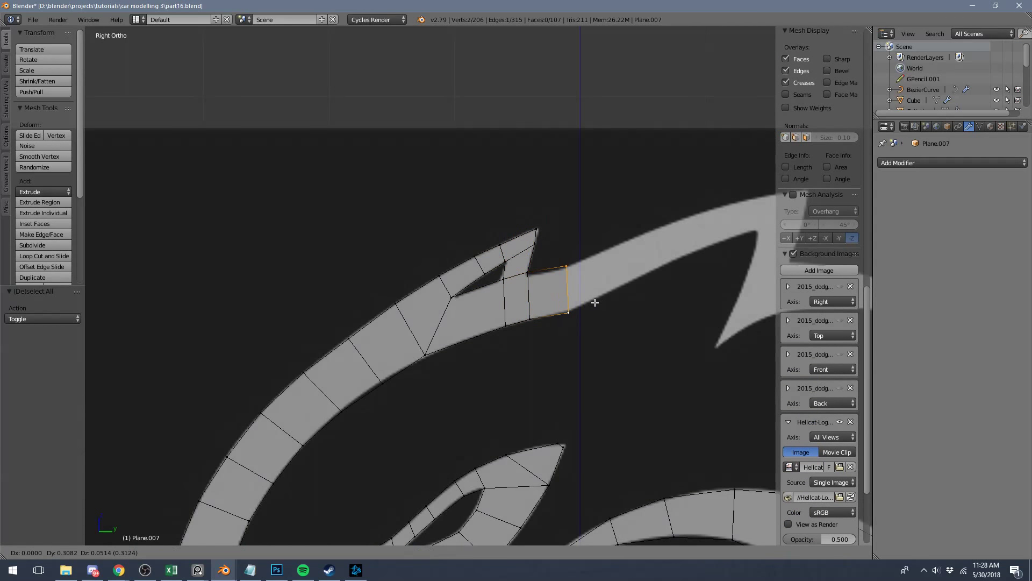
left_click(595, 302)
right_click(568, 266)
key("shift+v")
left_click(567, 274)
Extrude the strip's end edge about 1.48 along Y and 0.66 along Z to the inner corner below the rear peak, and fit its upper vertex.
middle_click_drag(567, 274, 352, 385, "shift")
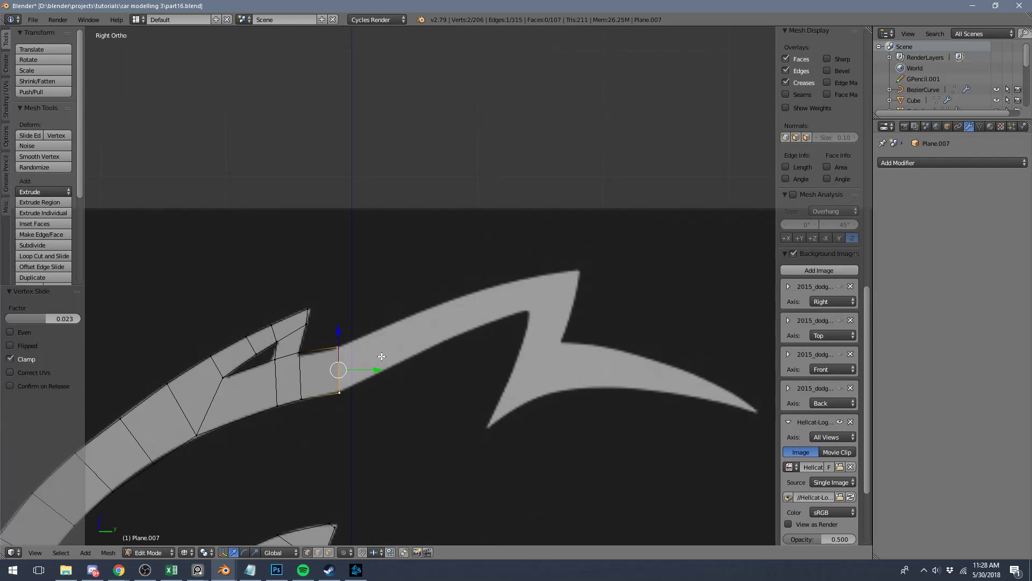
key("e")
left_click(550, 263)
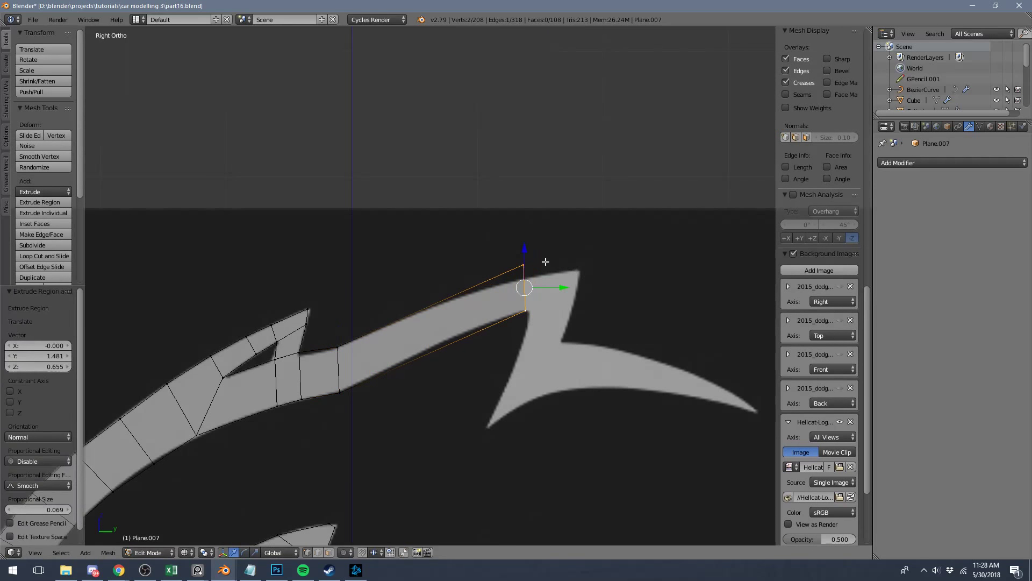
key("a")
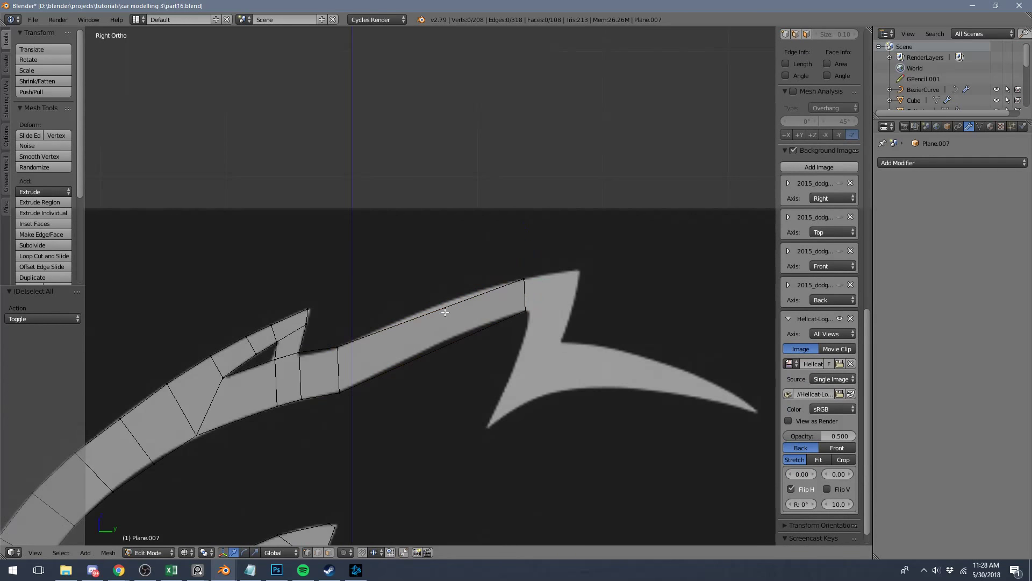
Add three evenly spaced loop cuts across the long quad between the spike and the rear peak.
key("ctrl+r")
scroll(441, 313, "up", 1)
left_click(441, 313)
right_click(441, 313)
Move the new edge loops of the long strip so they follow the curved outline of the logo.
key("a")
right_click(390, 346, "alt")
key("g")
left_click(393, 342)
key("a")
right_click_drag(431, 322, 484, 297)
left_click(429, 293)
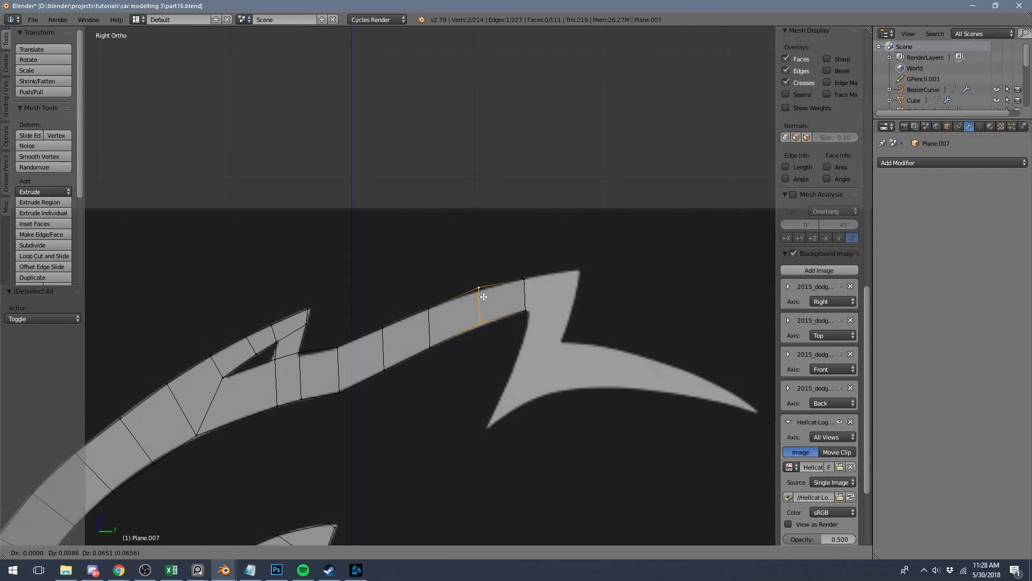
left_click(486, 319)
Extrude the strip's end edge about 0.40 along Y and 0.06 along Z to the rear peak, and move its lower vertex to the tip.
key("e")
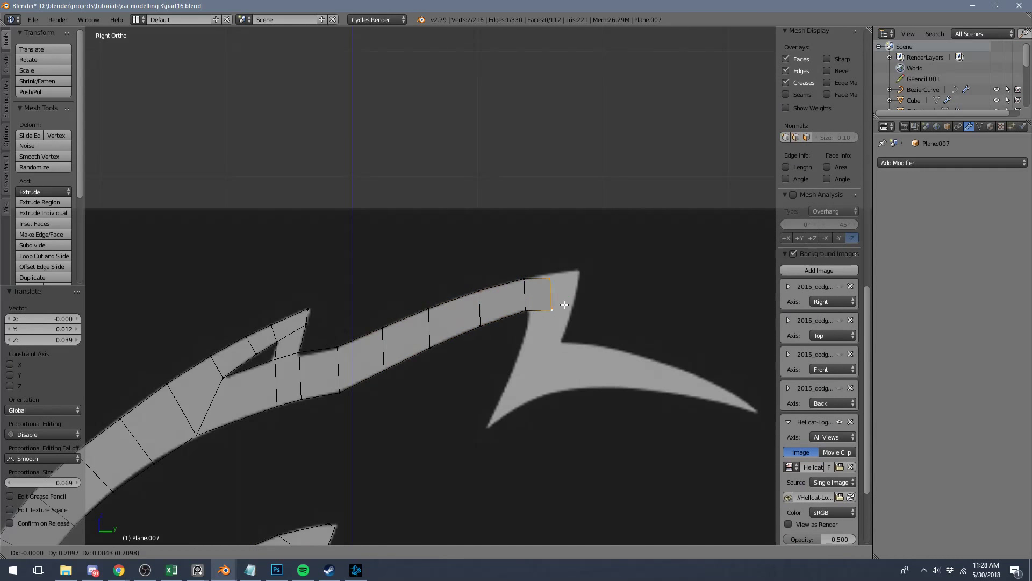
left_click(584, 298)
right_click_drag(582, 299, 588, 277)
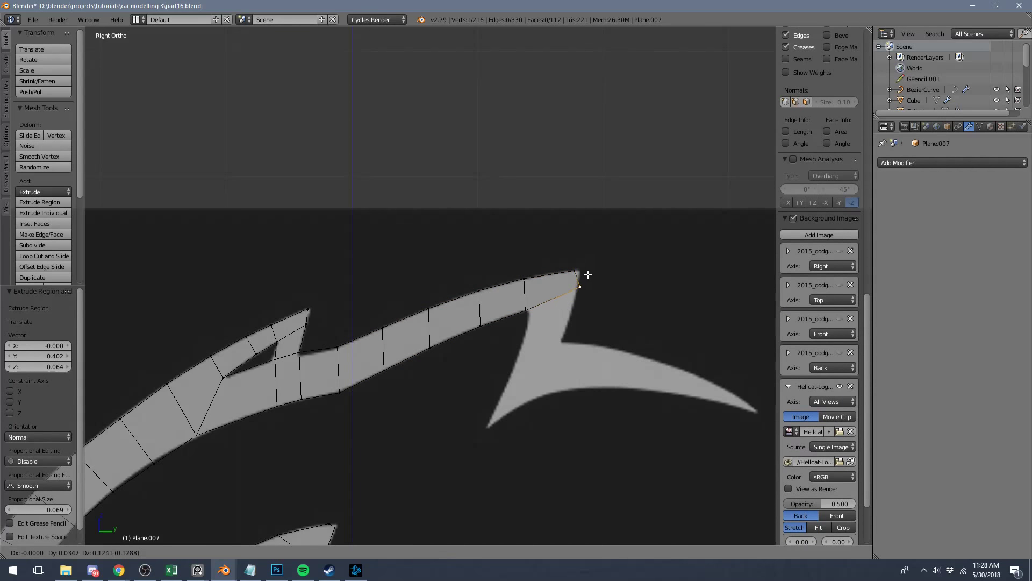
left_click(586, 263)
Extrude the peak's diagonal edge about 0.18 down along Z, and move its outer vertex to the corner where the tail begins.
right_click(530, 315, "shift")
key("e")
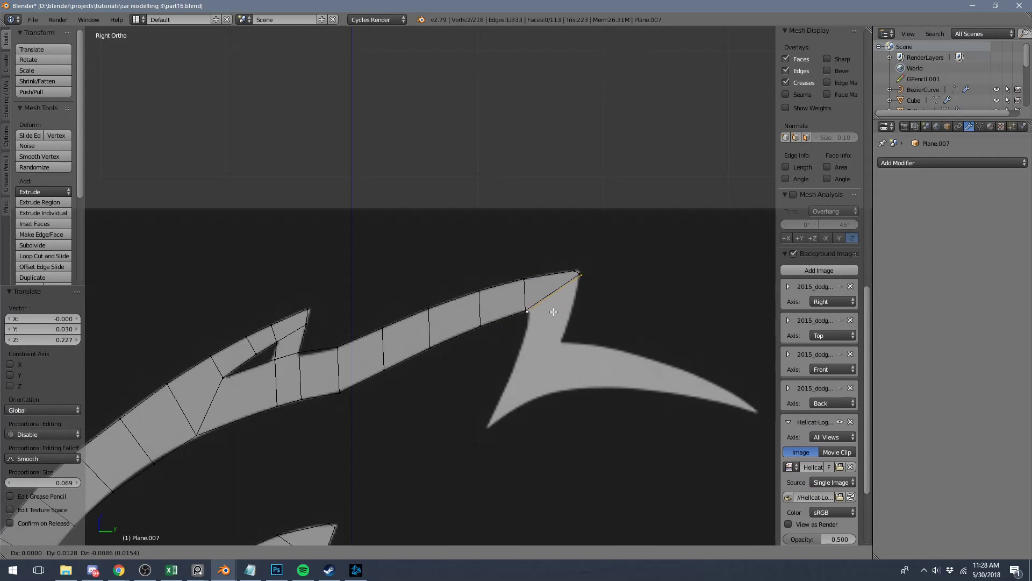
left_click(553, 332)
right_click(577, 299)
key("g")
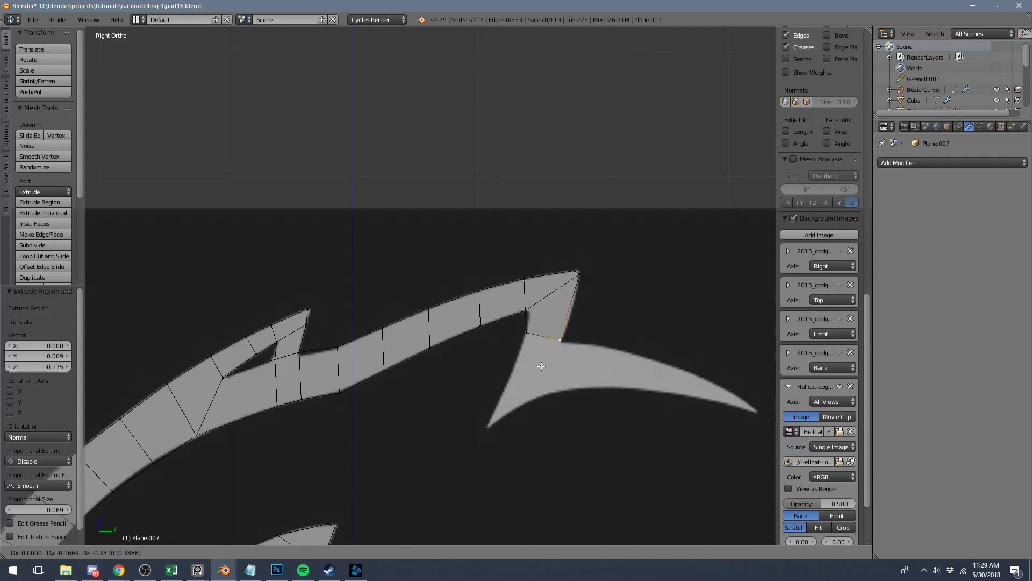
left_click(543, 367)
Add a loop cut across the quad below the rear peak and fit both of its vertices to the outline.
key("ctrl+r")
left_click(539, 320)
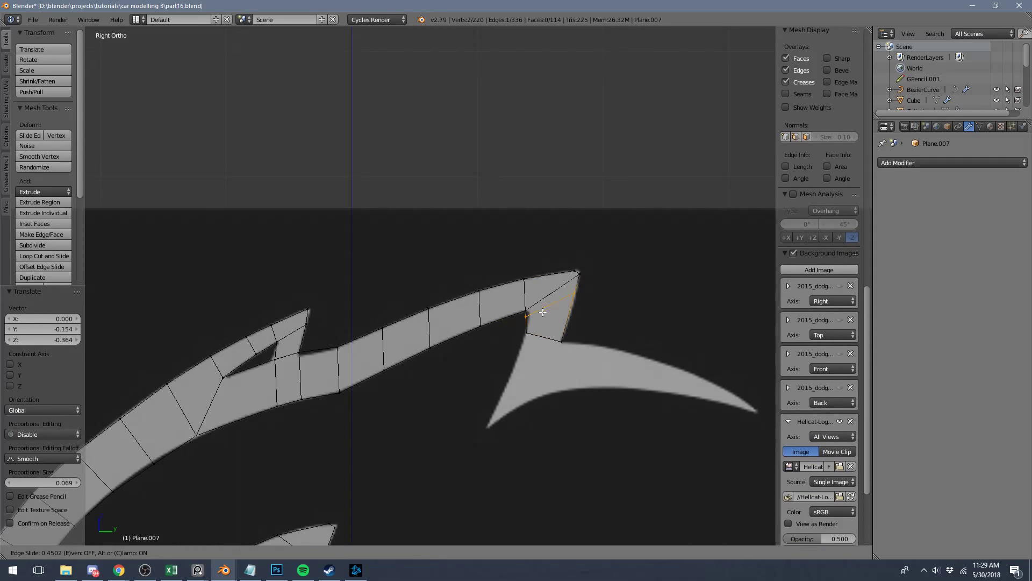
left_click(548, 315)
right_click(529, 318)
key("g")
left_click(542, 313)
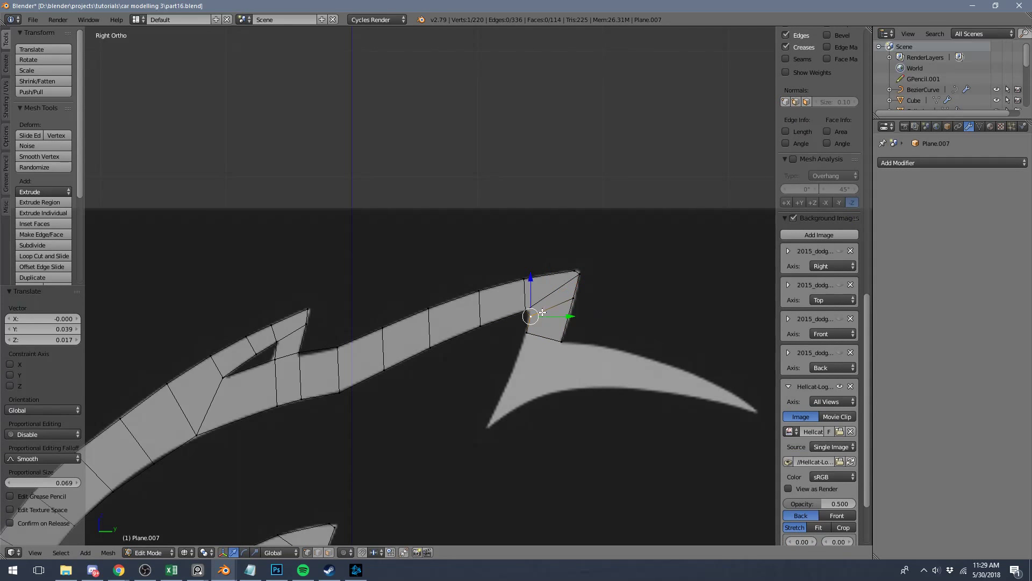
right_click(576, 307)
key("g")
key("g")
left_click(573, 323)
key("g")
left_click(575, 324)
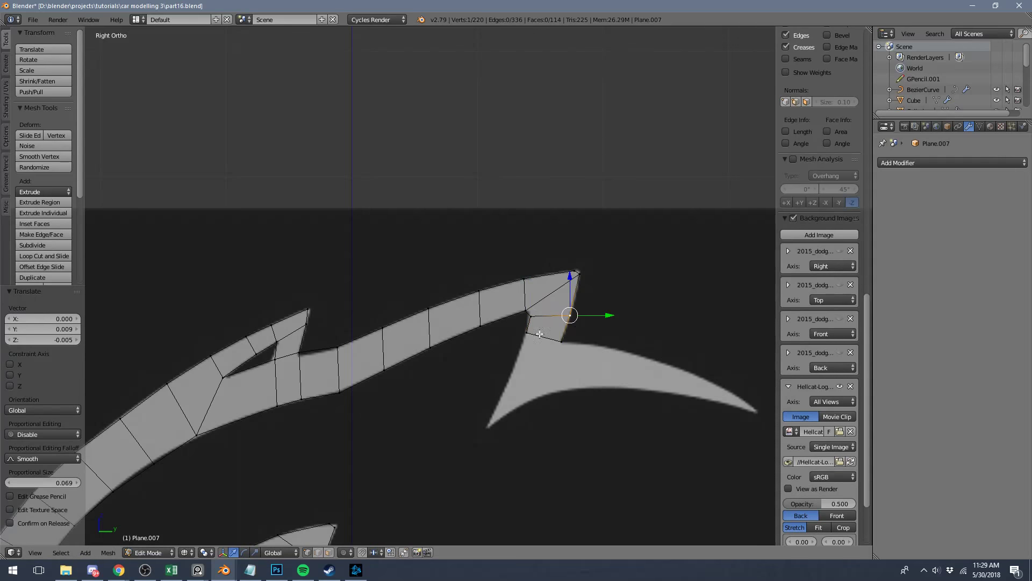
Extrude the lower edge below the rear peak about -0.16 along Y and -0.43 along Z towards the lower spike.
right_click(530, 333)
right_click(563, 339, "shift")
middle_click_drag(555, 358, 572, 304, "shift")
key("e")
left_click(548, 375)
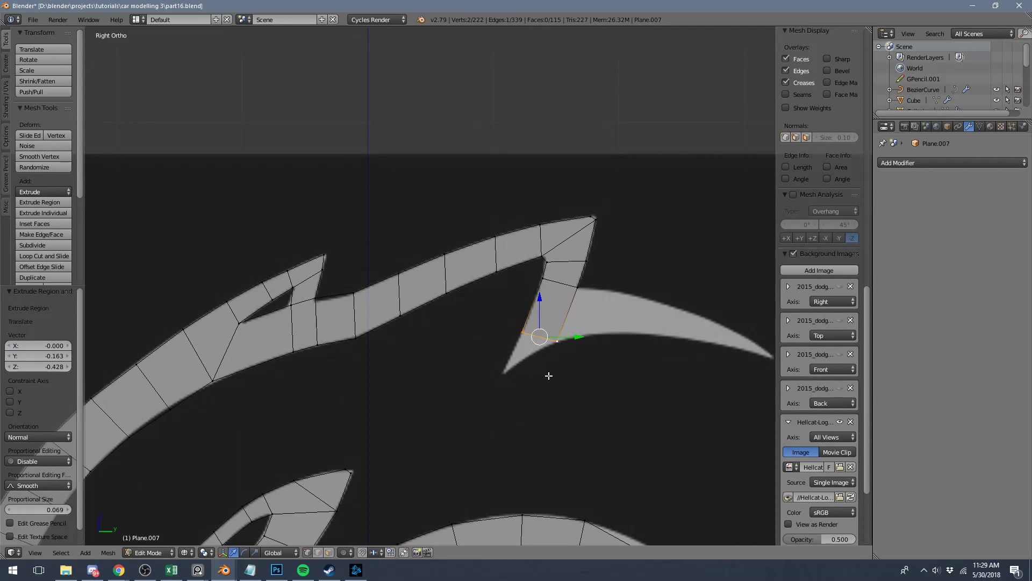
Extrude the end edge to the lower spike's tip, and slide its rear vertex onto the tip.
key("e")
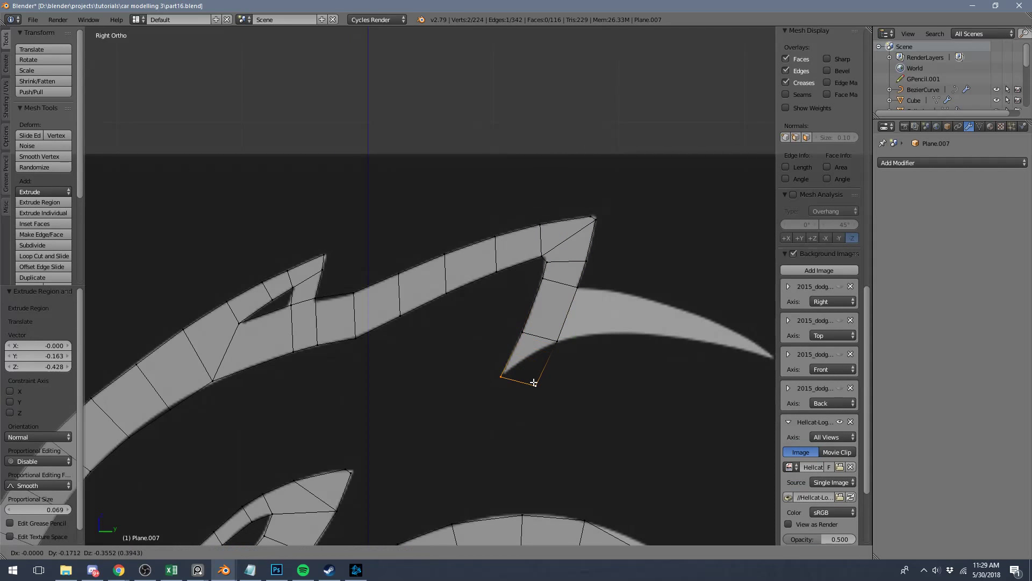
left_click(516, 376)
right_click(518, 375)
key("shift+v")
left_click(506, 369)
Add a loop cut across the lower spike's tip quad and move its rear vertex onto the outline.
key("a")
key("ctrl+r")
left_click(528, 358)
right_click(528, 359)
right_click(531, 357)
key("g")
left_click(526, 357)
Extrude the rear edge at the tail's base about 0.28 along Y, and fit its lower vertex to the outline.
right_click(576, 288)
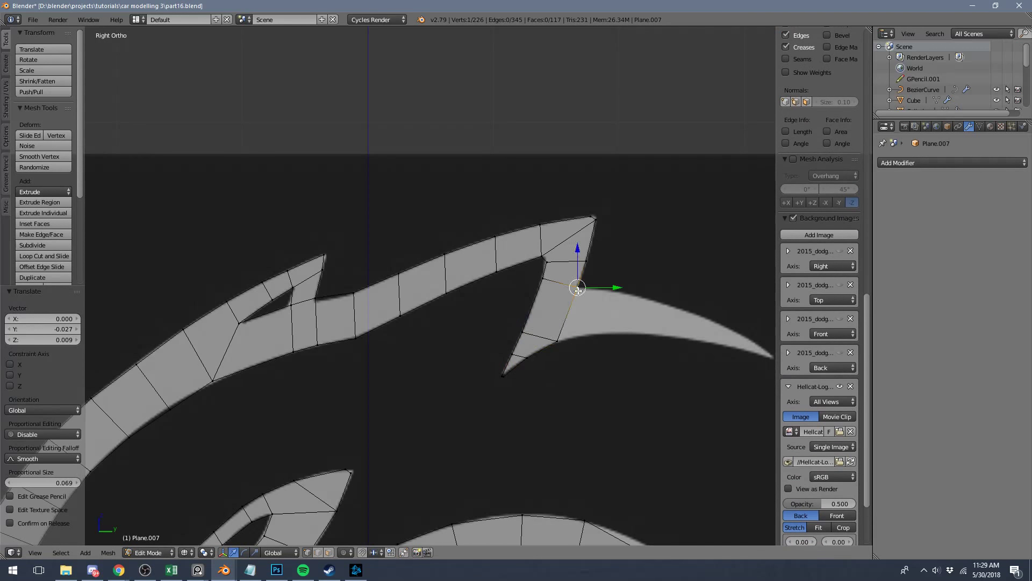
right_click(558, 340, "shift")
middle_click_drag(613, 324, 529, 345, "shift")
key("e")
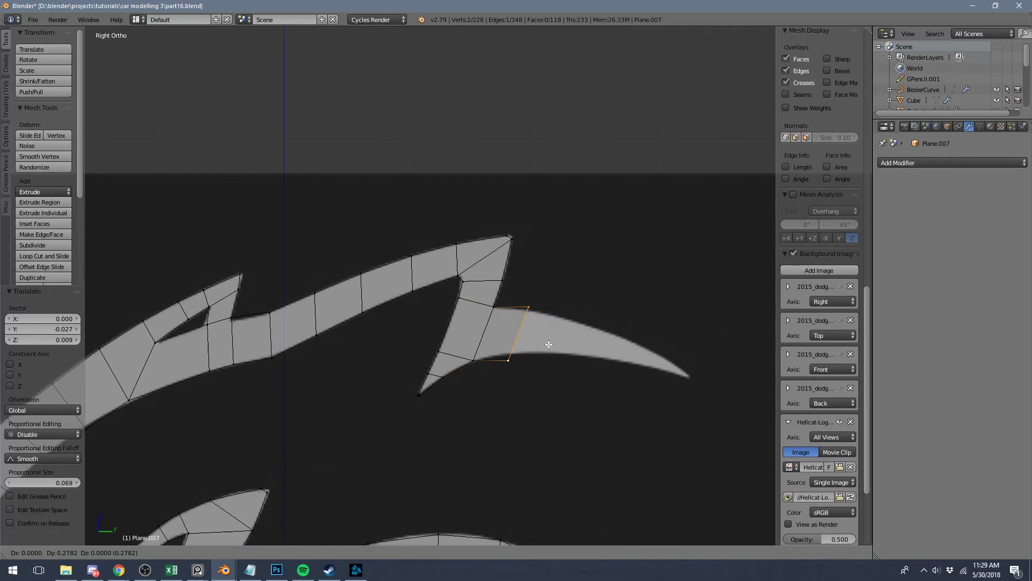
left_click(549, 344)
right_click(524, 363)
key("g")
left_click(530, 345)
right_click(535, 313)
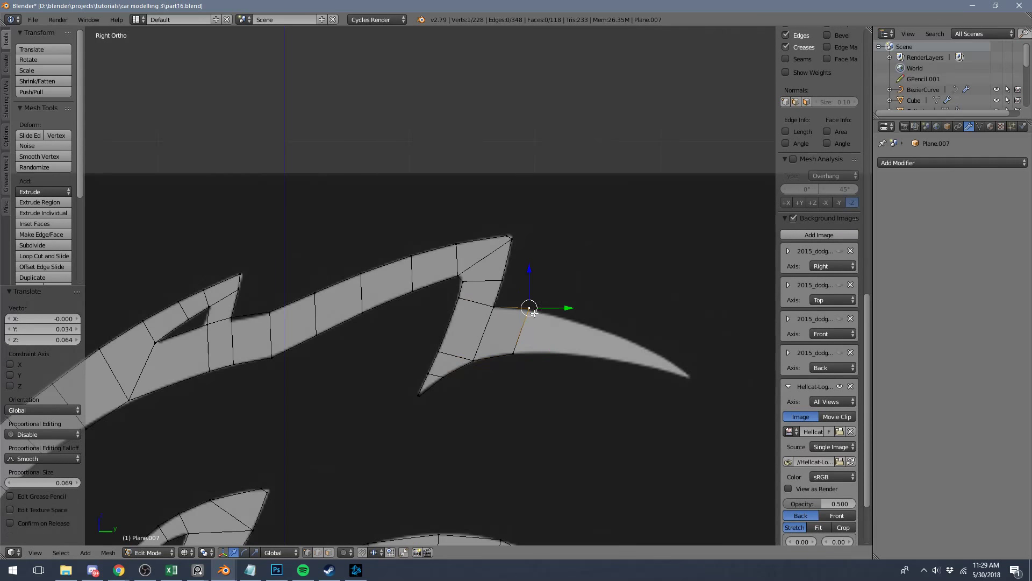
key("e")
right_click(530, 335)
key("ctrl+z")
Extrude the tail's end edge about 0.39 along Y and 0.01 along Z, and slide its upper vertex by a factor of about 0.34.
right_click(520, 349, "shift")
key("e")
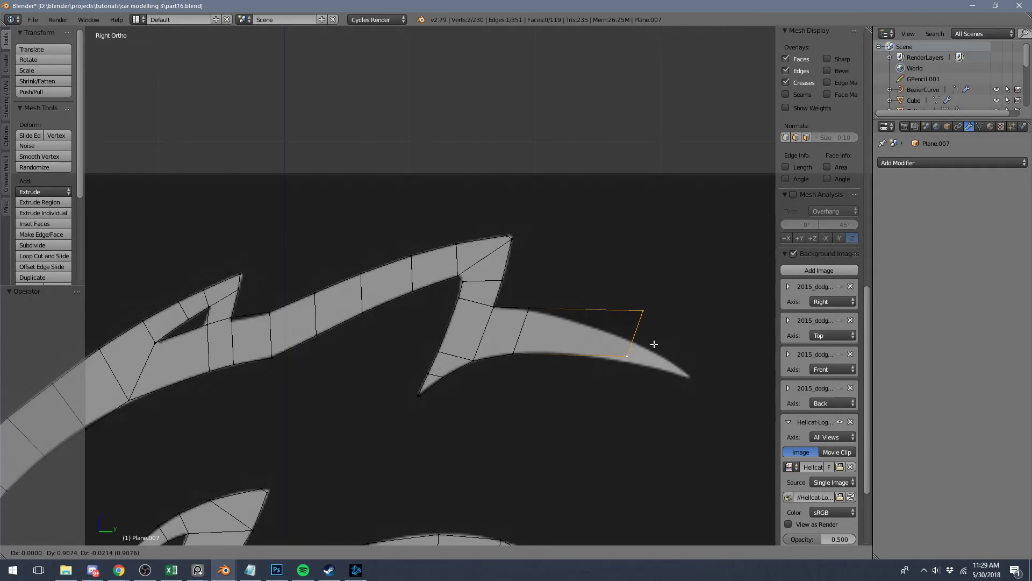
left_click(588, 339)
right_click(577, 307)
key("shift+v")
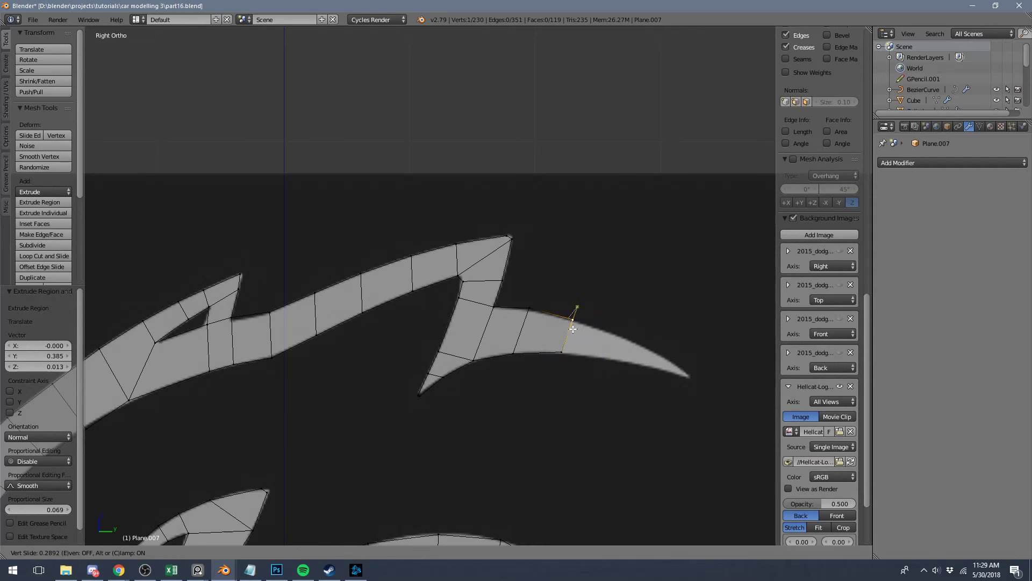
left_click(569, 330)
Extrude the tail's end edge about 0.31 along Y and -0.05 along Z, and slide its upper vertex by a factor of about 0.18.
right_click(564, 347, "shift")
key("e")
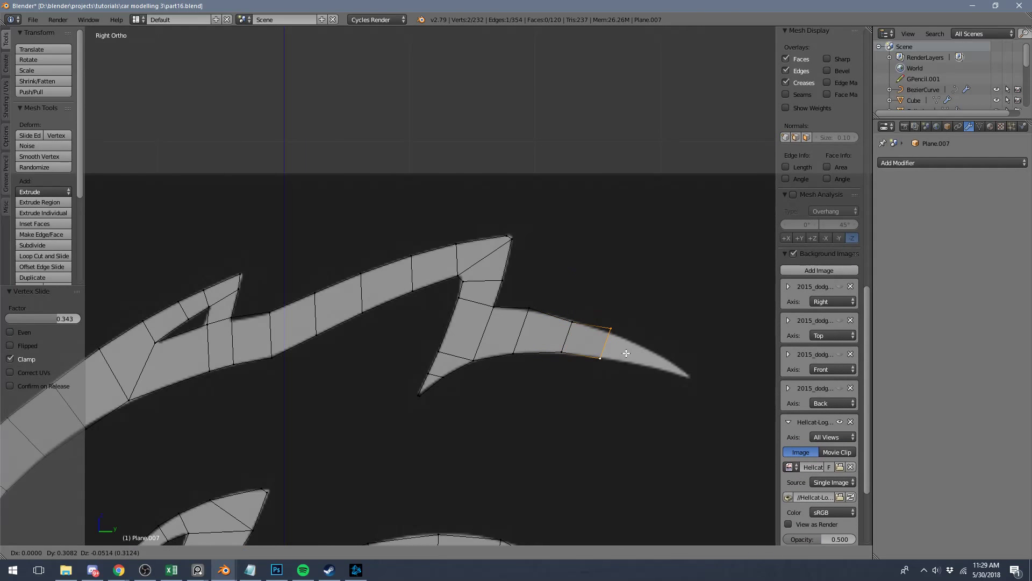
left_click(626, 352)
right_click(613, 327)
key("shift+v")
left_click(610, 336)
Raise the tail's middle upper vertex about 0.02 along Z, and slide the upper vertex nearest its base slightly onto the outline.
right_click(574, 320)
key("g")
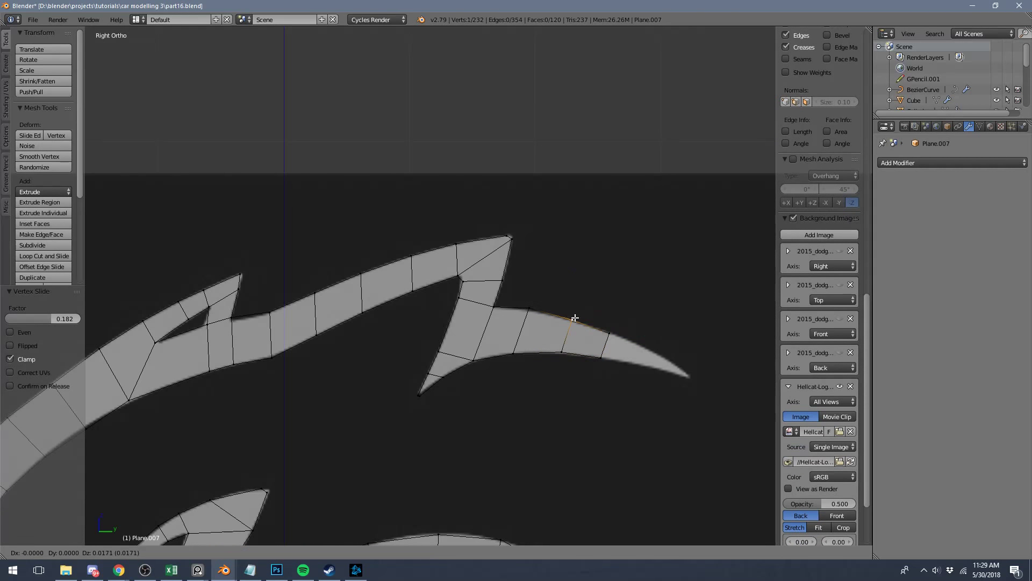
left_click(574, 315)
right_click(527, 305)
key("shift+v")
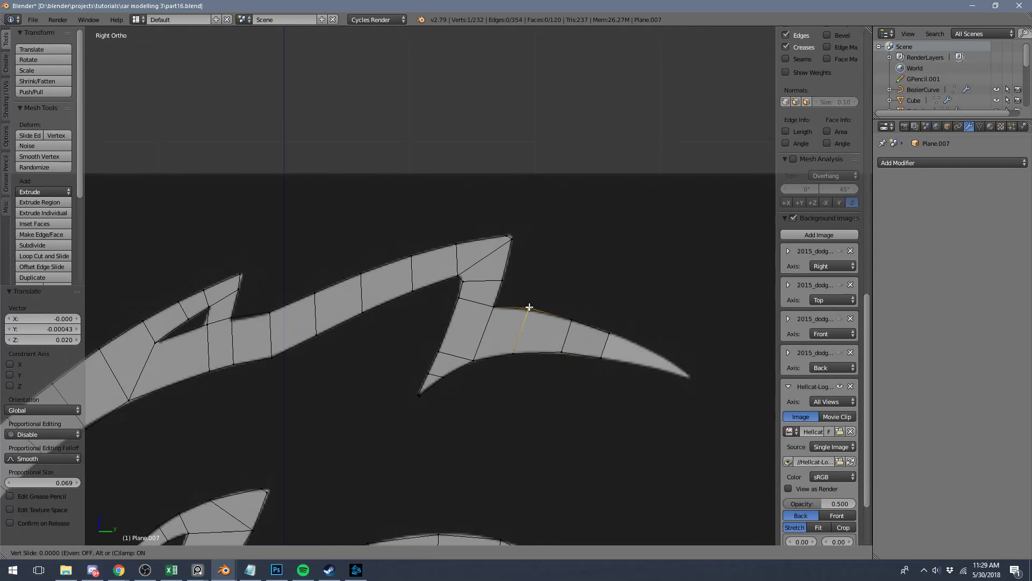
left_click(524, 314)
Extrude the tail's end edge about 0.34 along Y and -0.06 along Z, and slide its upper vertex by a factor of about 0.42.
right_click(610, 335)
right_click(601, 356, "shift")
key("e")
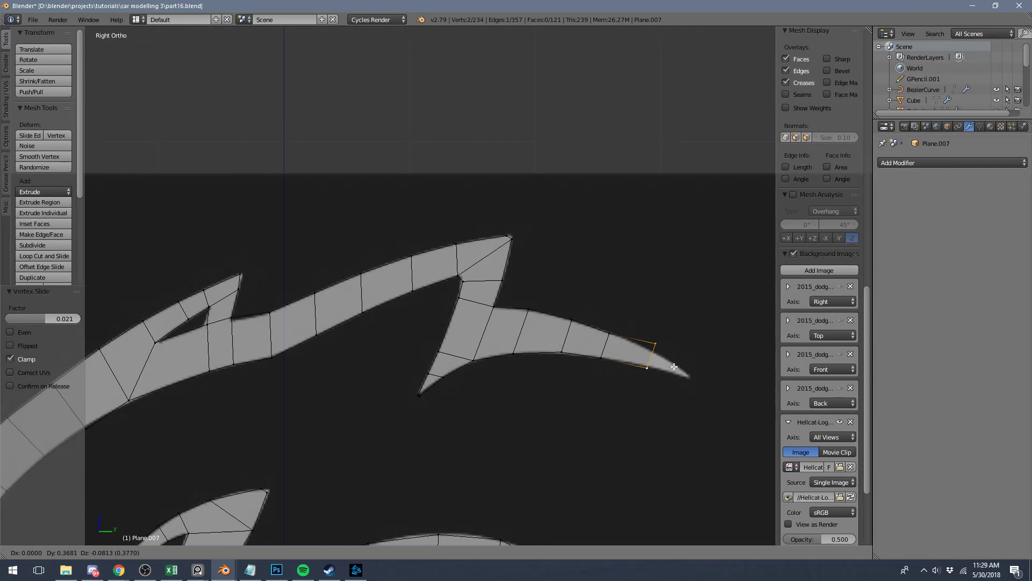
left_click(667, 364)
right_click(652, 344)
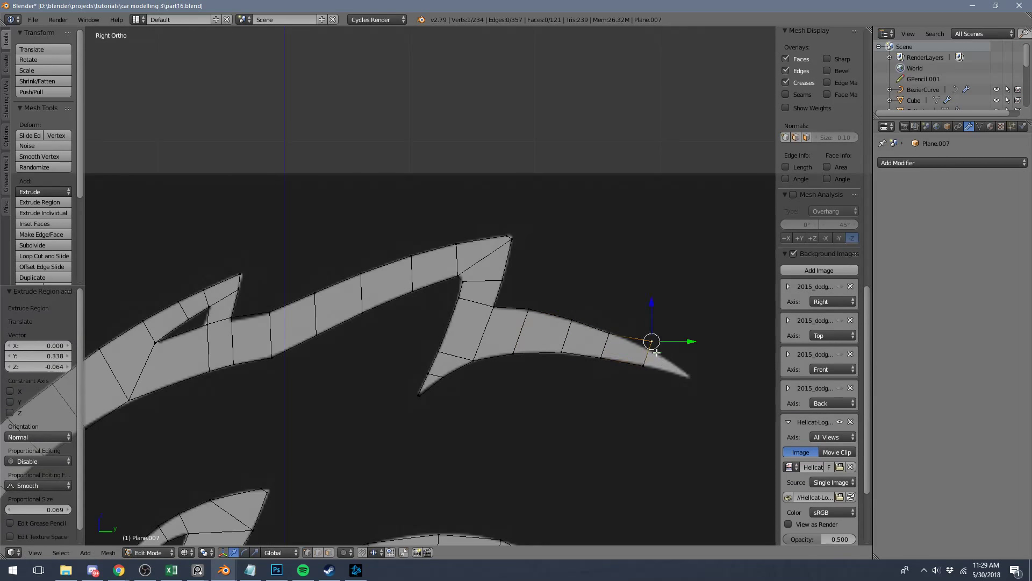
key("shift+v")
left_click(648, 361)
Extrude the end edge about 0.35 along Y and -0.09 along Z to the tail's tip, and slide its upper vertex onto the tip.
middle_click_drag(651, 376, 558, 360, "shift")
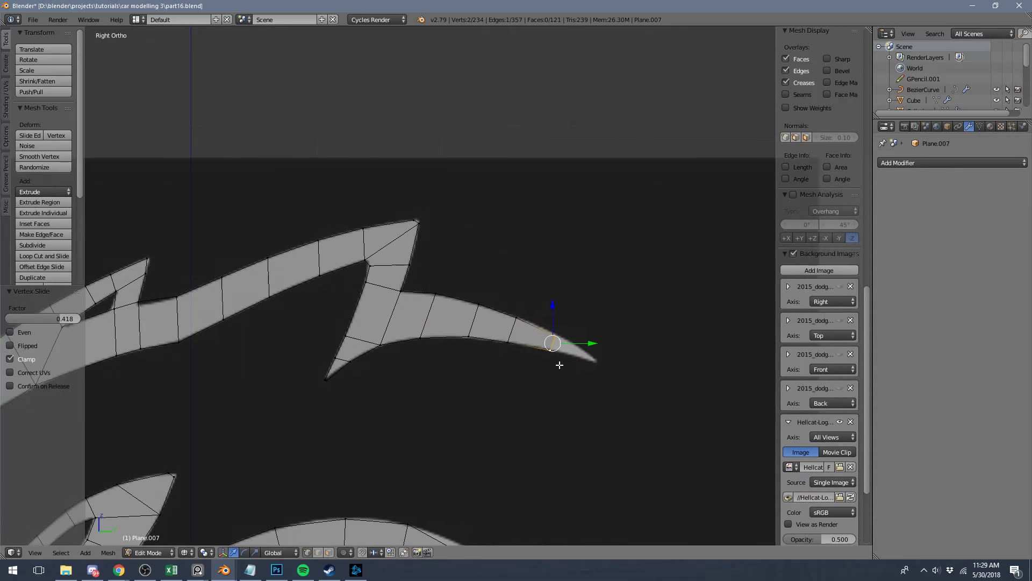
key("e")
left_click(611, 375)
right_click(599, 348)
key("shift+v")
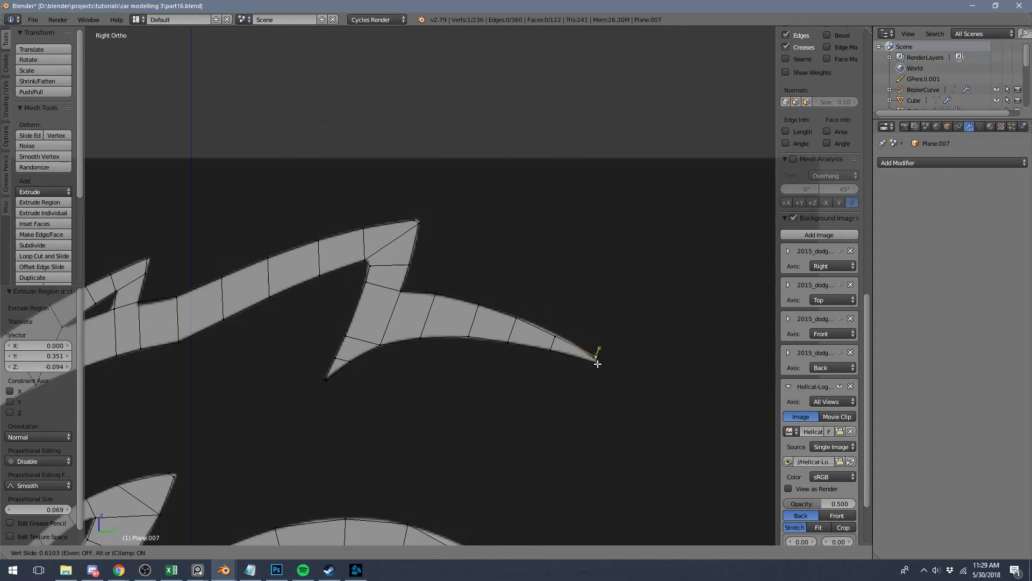
left_click(596, 360)
Leave edit mode and check the whole logo in rendered shading, returning to solid shading.
key("Tab")
scroll(485, 382, "down", 8)
key("shift+z")
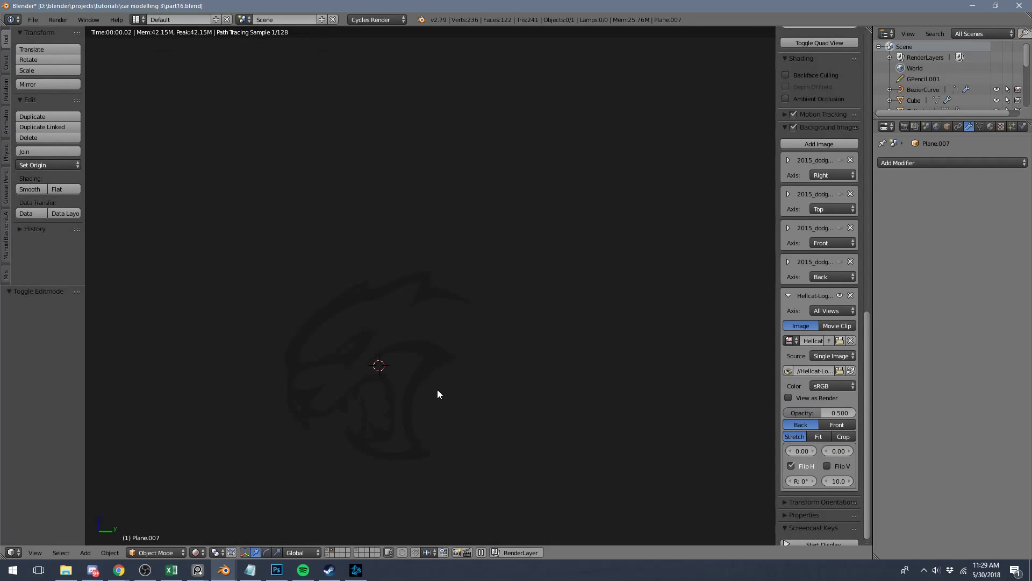
middle_click_drag(438, 391, 569, 327, "shift")
key("shift+z")
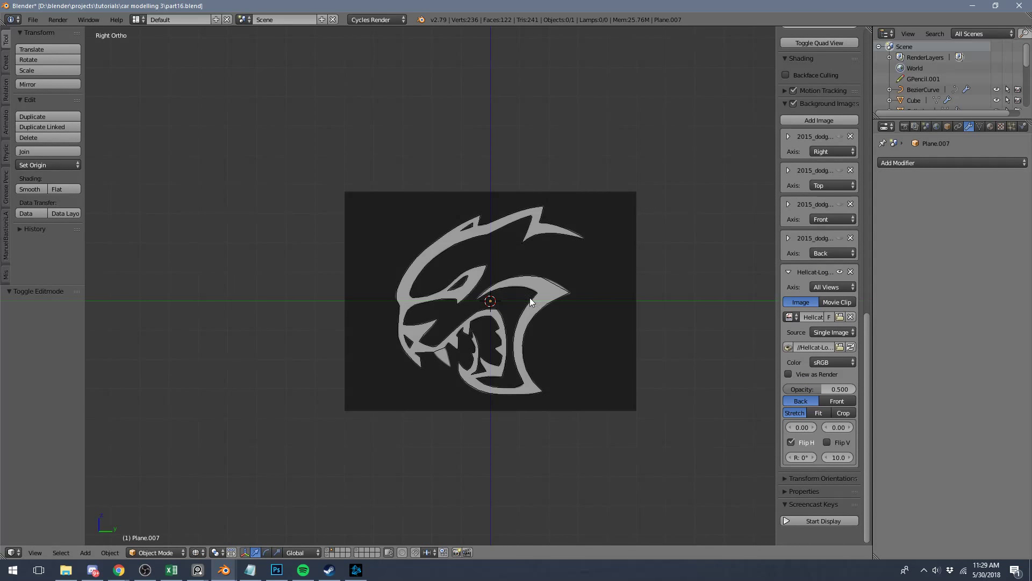
Extrude the two lower edges above the untraced front fang about 0.06 along Y and -0.10 along Z.
scroll(531, 307, "up", 2)
right_click(570, 278)
key("Tab")
key("a")
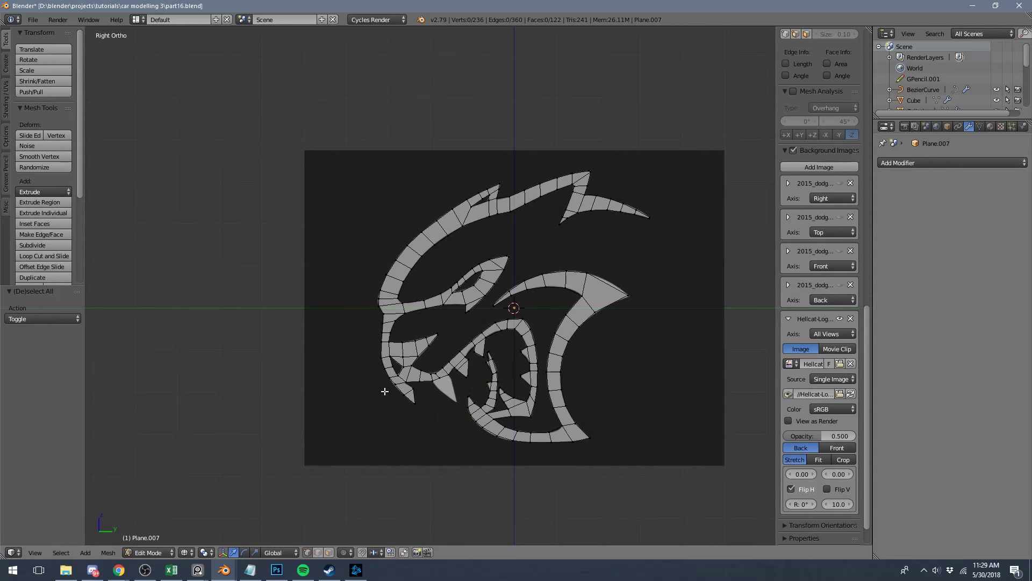
scroll(401, 401, "up", 5)
right_click(487, 237)
right_click(559, 213, "ctrl")
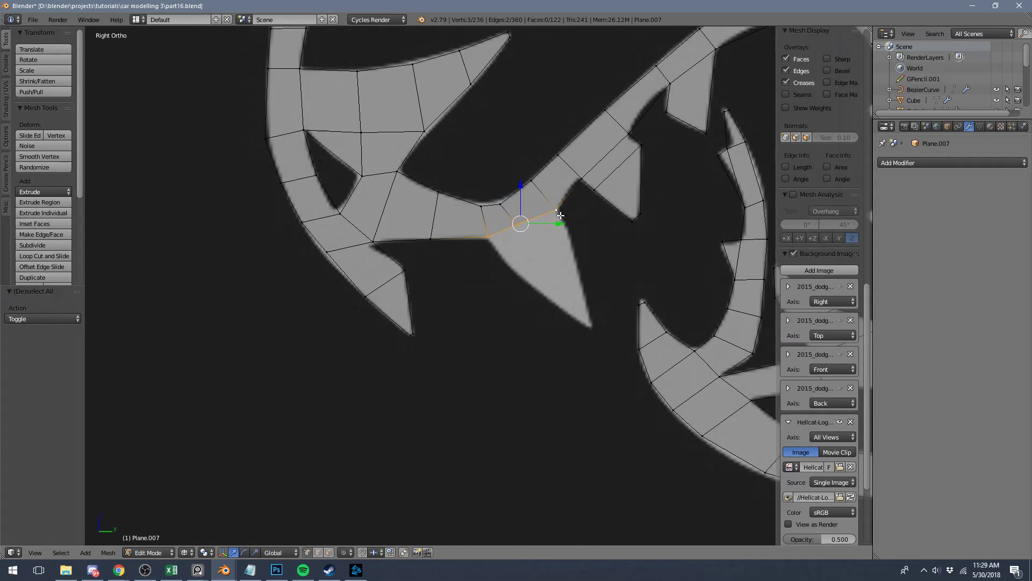
middle_click_drag(560, 216, 502, 250, "shift")
key("e")
left_click(505, 286)
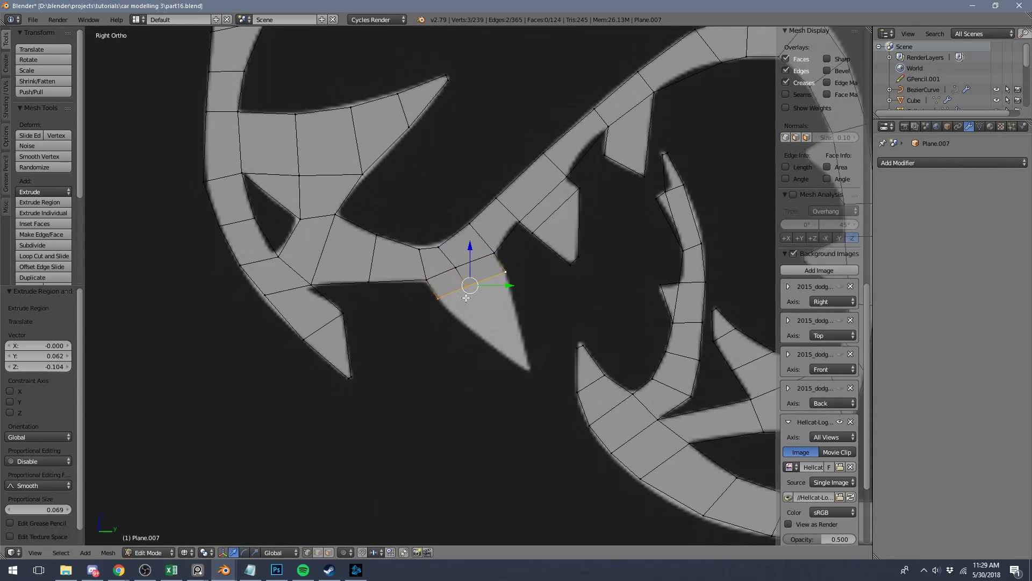
Extrude the fang's end edges further towards its tip, and slide the middle vertex about 0.57 and the rear vertex about 0.66.
key("e")
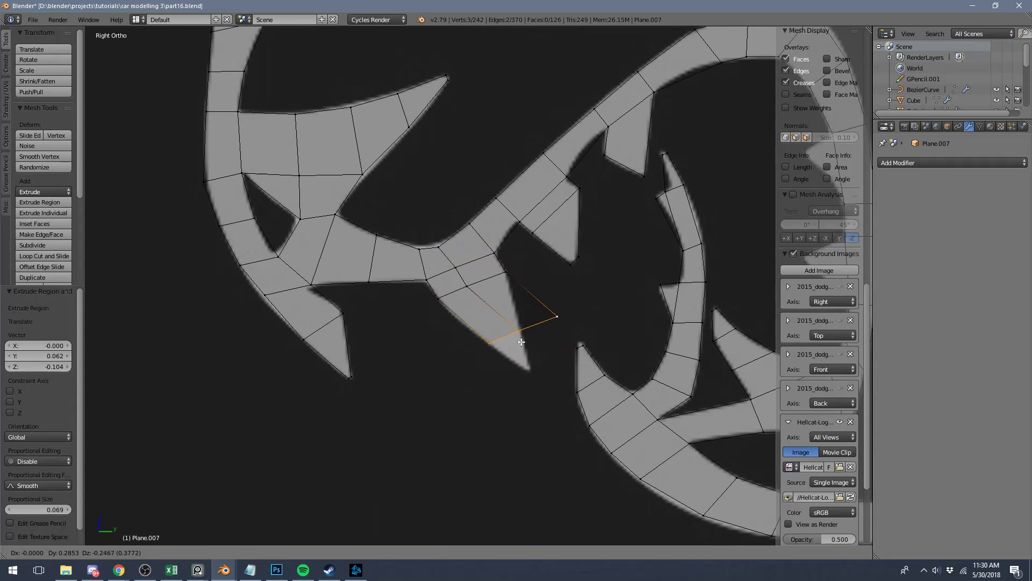
left_click(518, 341)
right_click(518, 332)
key("g")
key("g")
left_click(501, 333)
right_click(545, 321)
key("g")
key("g")
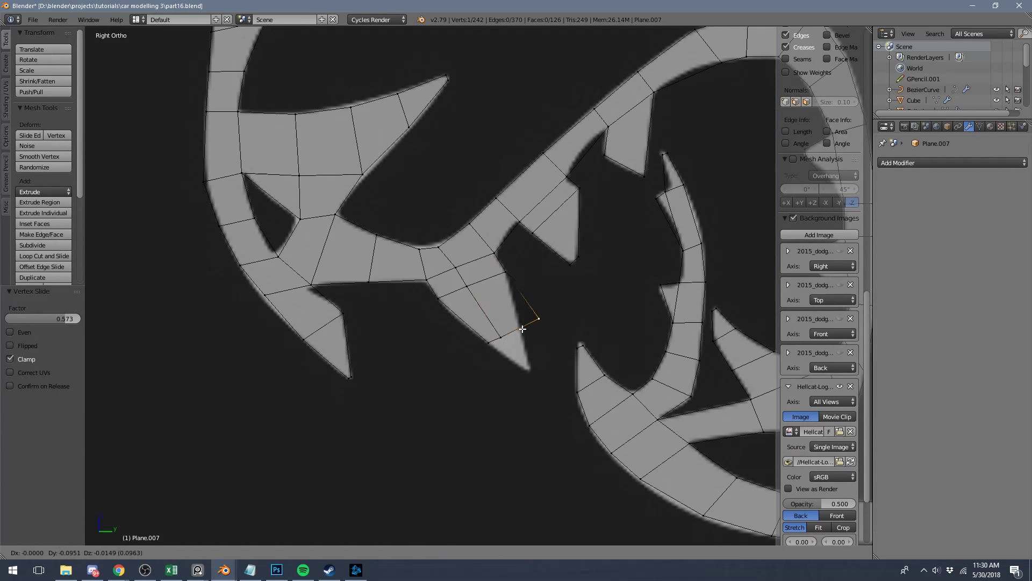
left_click(506, 334)
Extrude the fang's end edges about 0.21 along Y and -0.15 along Z, and move the middle and rear vertices to the tip.
right_click(499, 336, "shift")
right_click(488, 343, "shift")
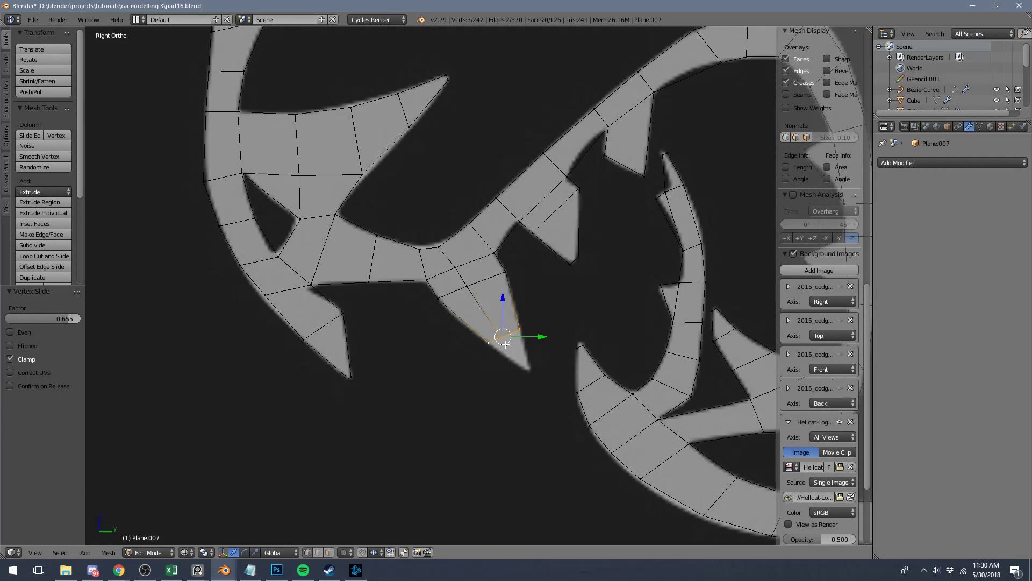
key("e")
left_click(541, 370)
right_click(537, 364)
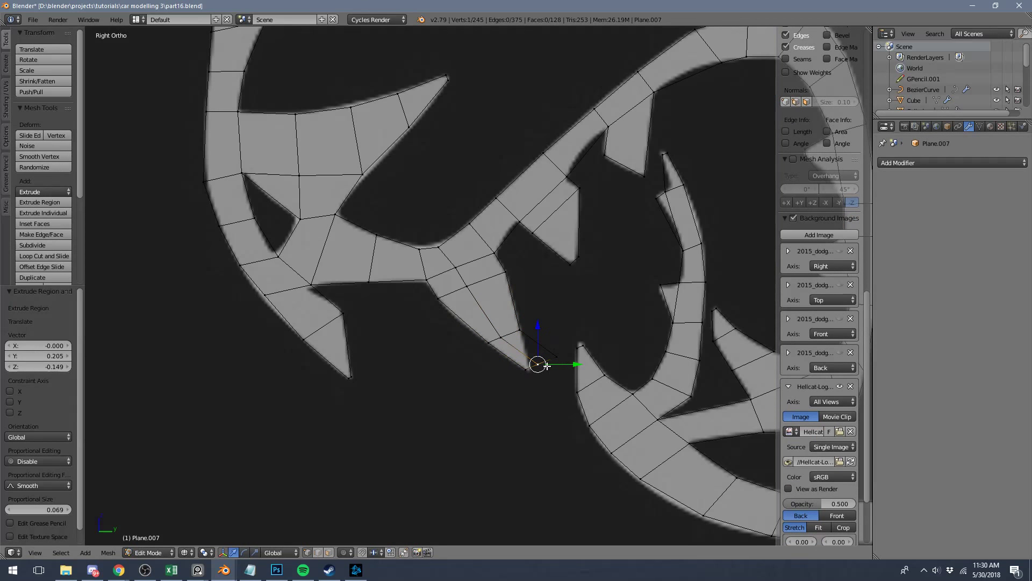
key("g")
left_click(534, 366)
key("g")
left_click(531, 366)
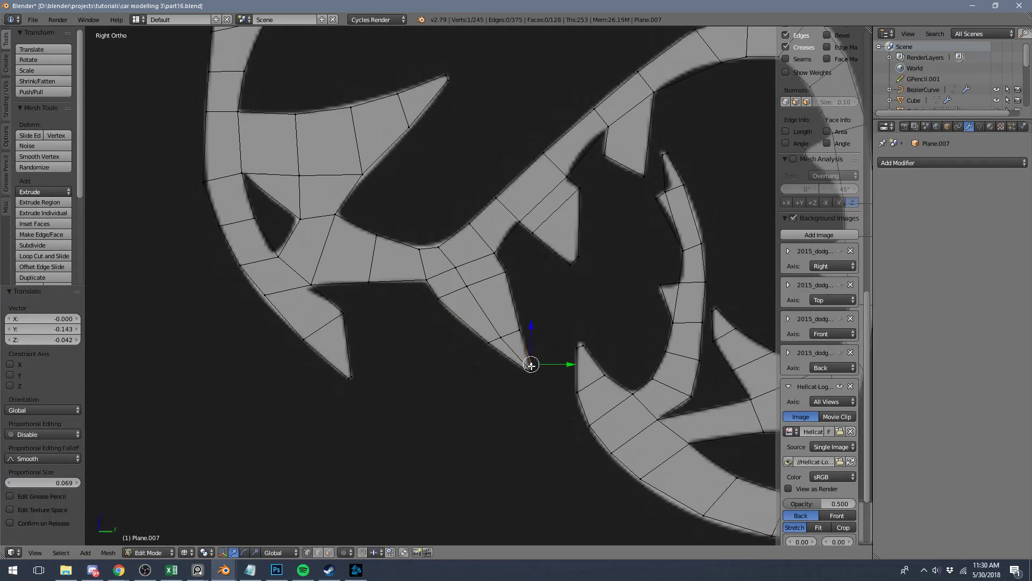
Add one centred loop cut across the widest part of the newly extended front fang, and nudge it slightly toward the fang's front outline.
scroll(561, 341, "down", 8)
key("a")
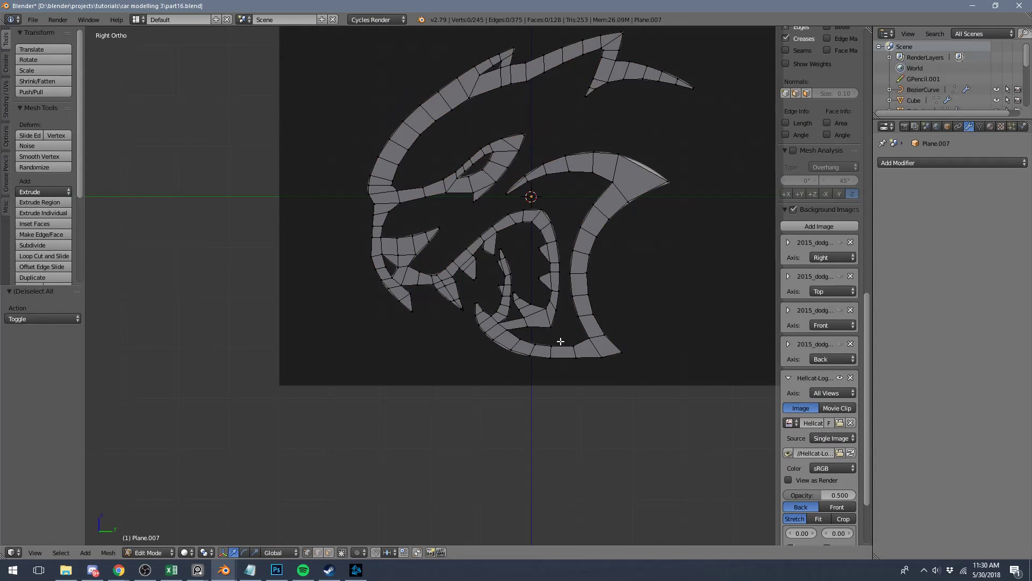
scroll(517, 371, "up", 6)
key("ctrl+r")
left_click(485, 313)
right_click(484, 314)
key("g")
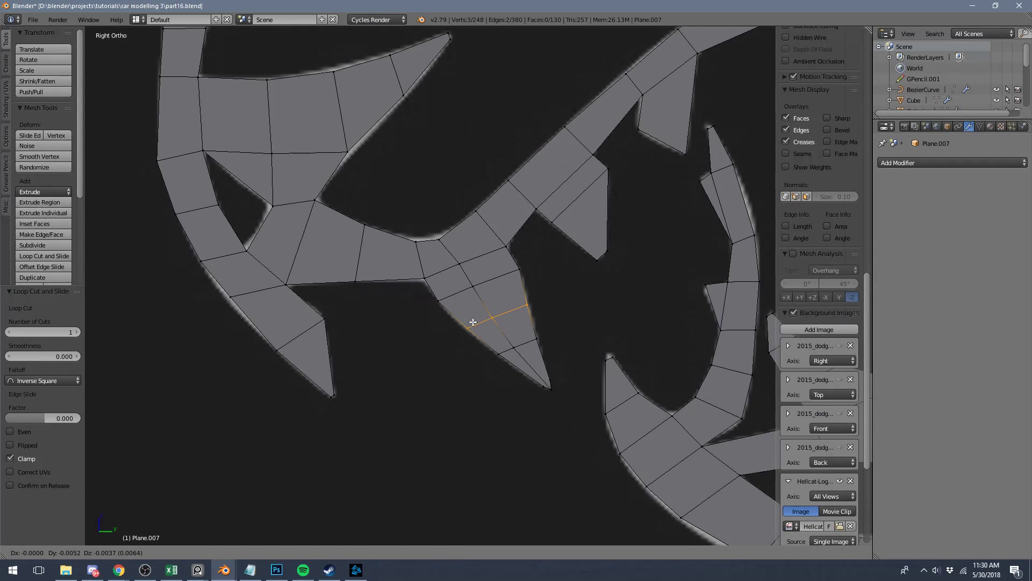
left_click(467, 324)
Leave edit mode, move the logo object to the first layer, and show that layer with the car body.
key("Tab")
scroll(504, 322, "down", 8)
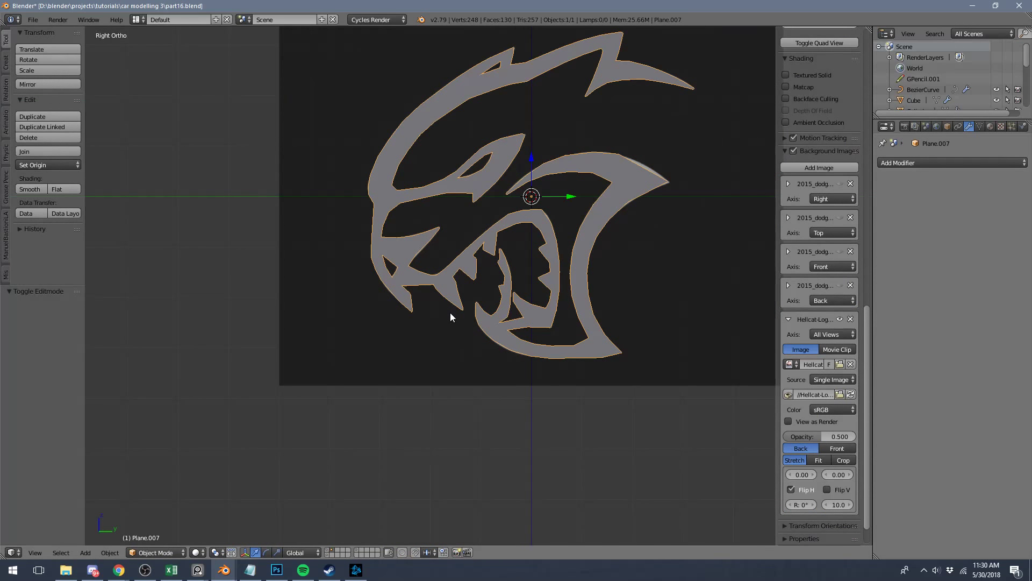
key("m")
left_click(533, 330)
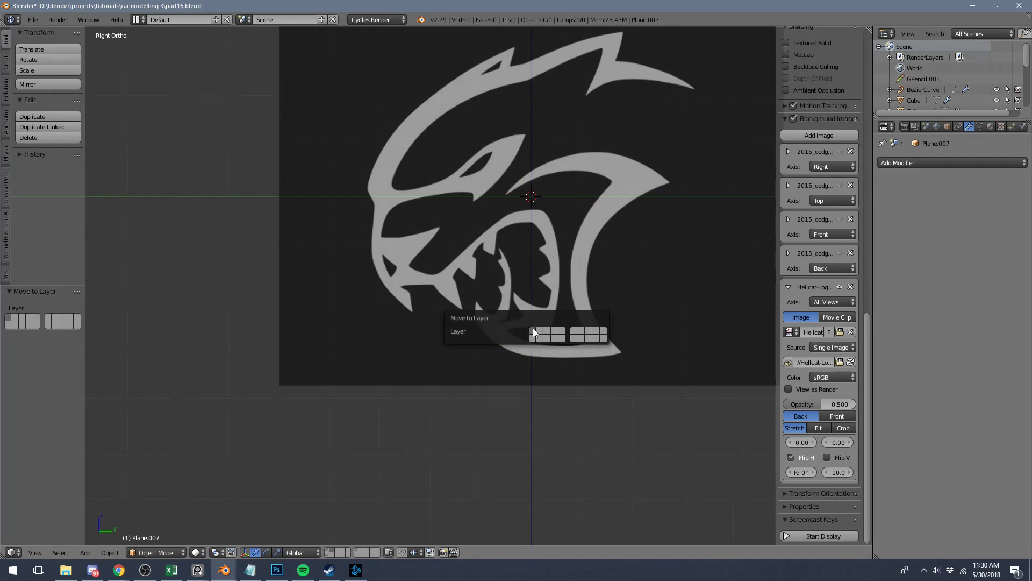
left_click(329, 550)
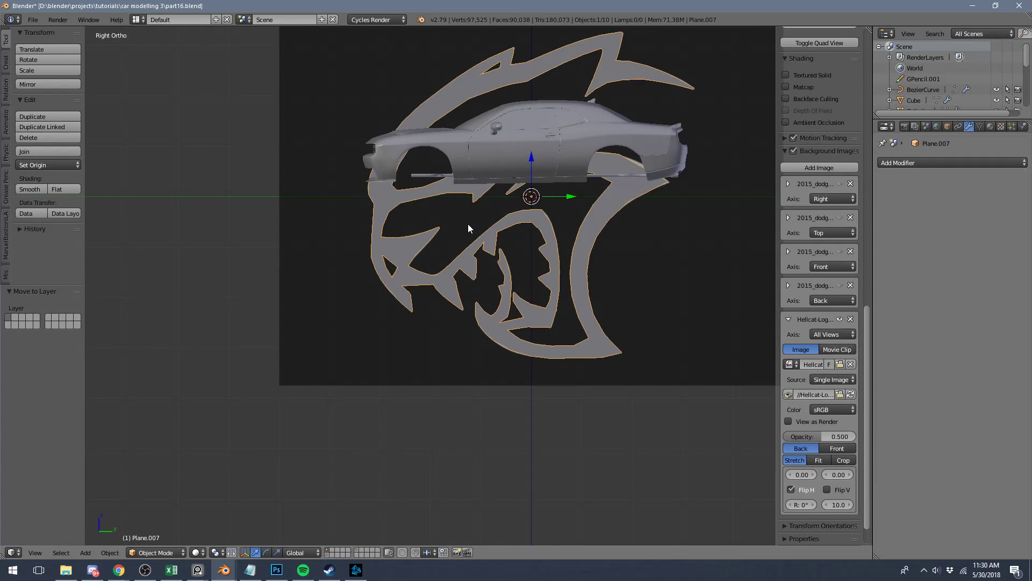
middle_click_drag(468, 224, 373, 414, "shift")
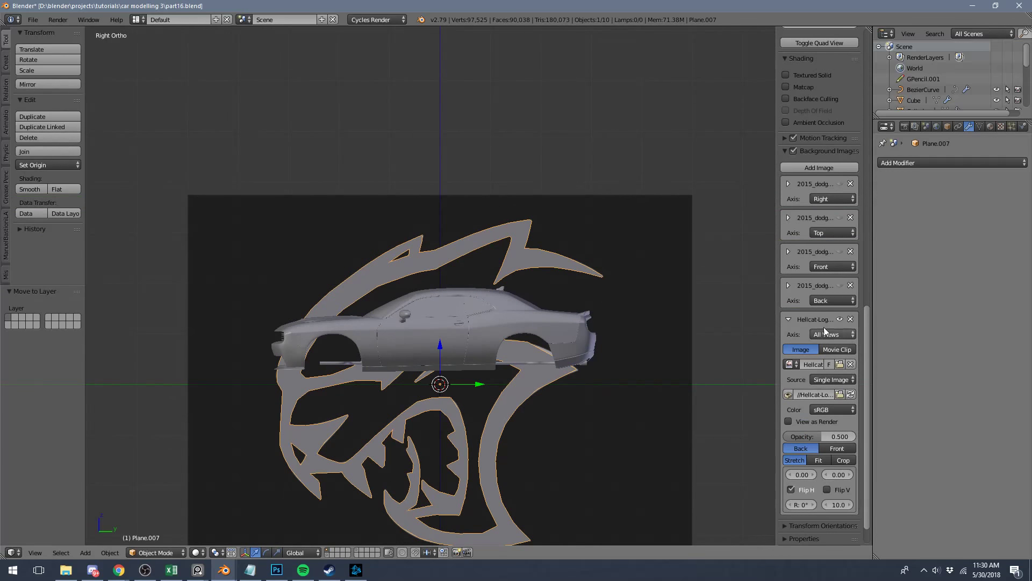
Hide the Hellcat logo background image and, in wireframe, scale the logo to about 0.099, shrinking it again by roughly half.
left_click(839, 318)
key("z")
key("s")
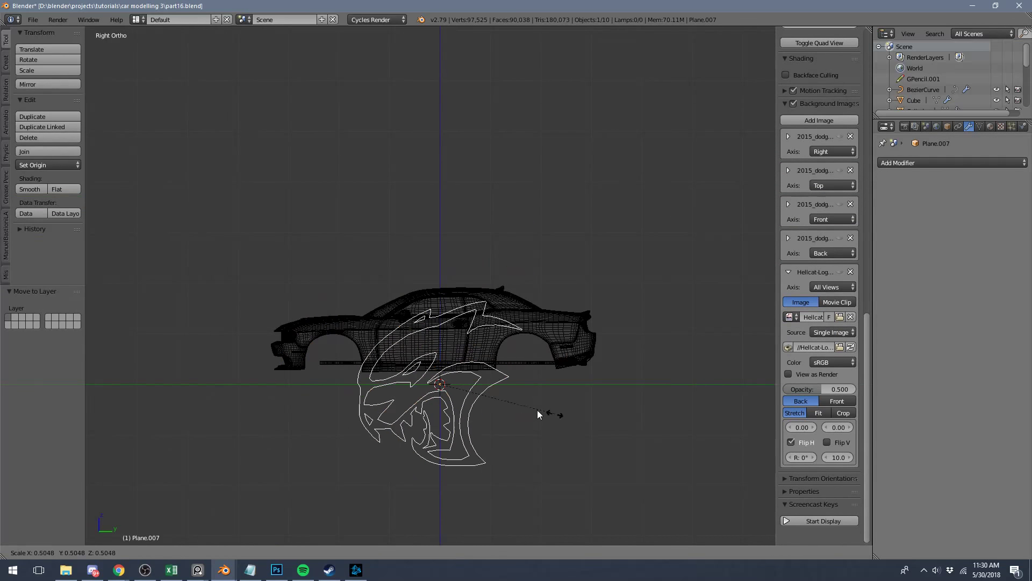
left_click(463, 392)
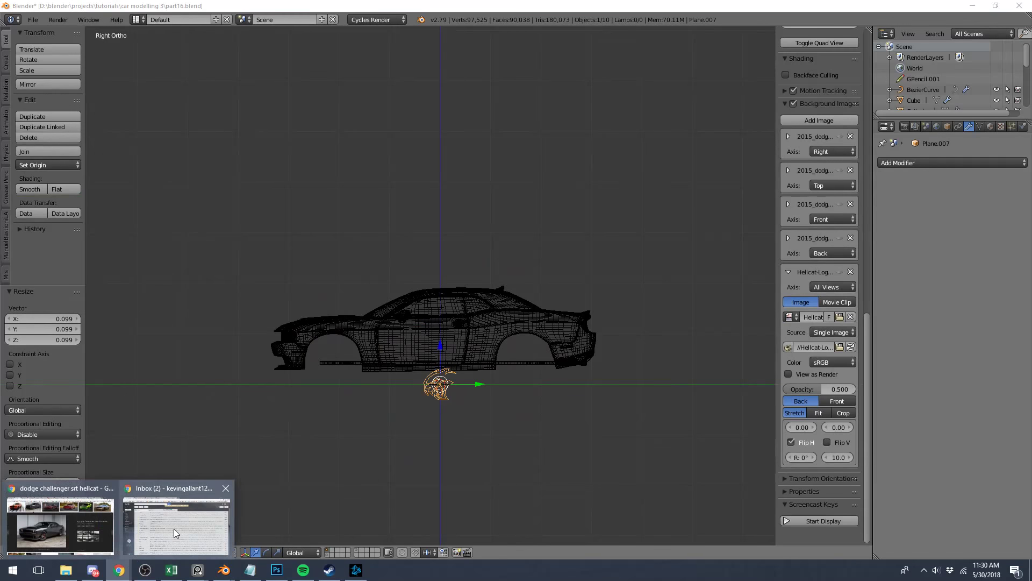
left_click(505, 4)
scroll(455, 421, "up", 5)
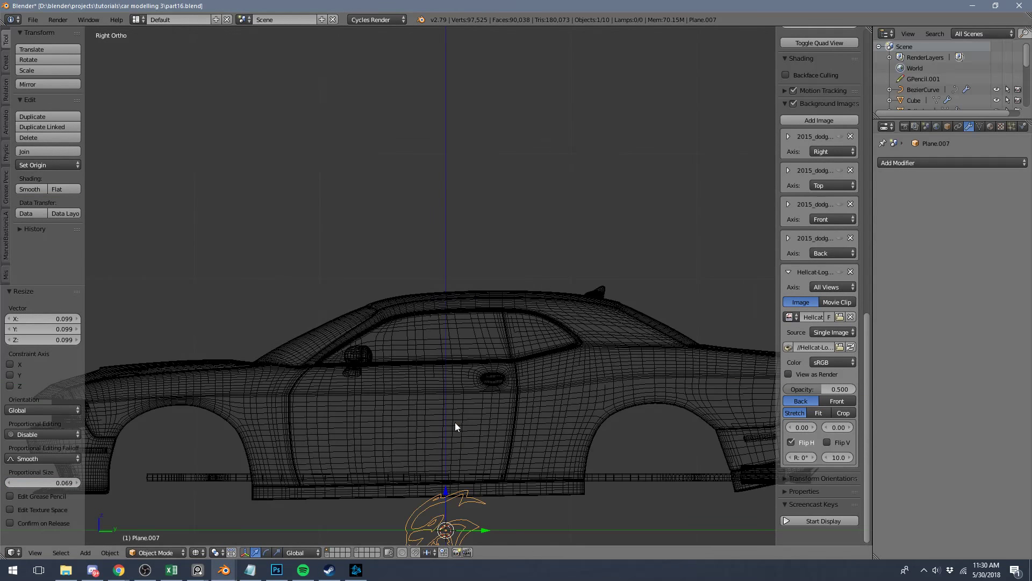
key("s")
left_click(477, 471)
Move the logo about -1.40 along Y and 0.84 along Z onto the front fender, and scale it to about 0.331.
middle_click_drag(433, 435, 487, 247, "shift")
key("g")
left_click(377, 210)
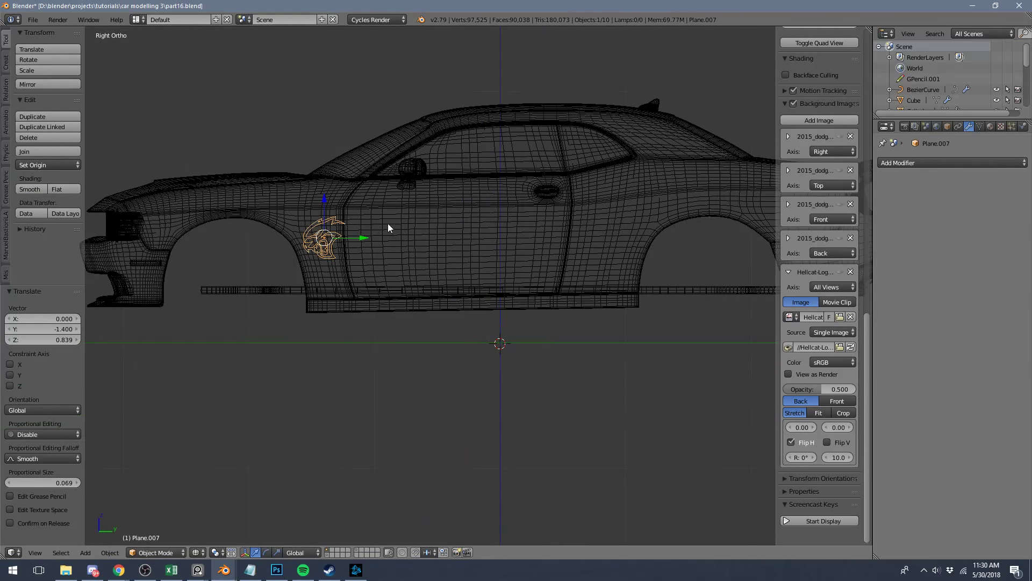
middle_click_drag(405, 235, 470, 320, "shift")
scroll(440, 369, "up", 4)
scroll(441, 373, "up", 6)
key("s")
left_click(349, 428)
scroll(344, 423, "down", 5)
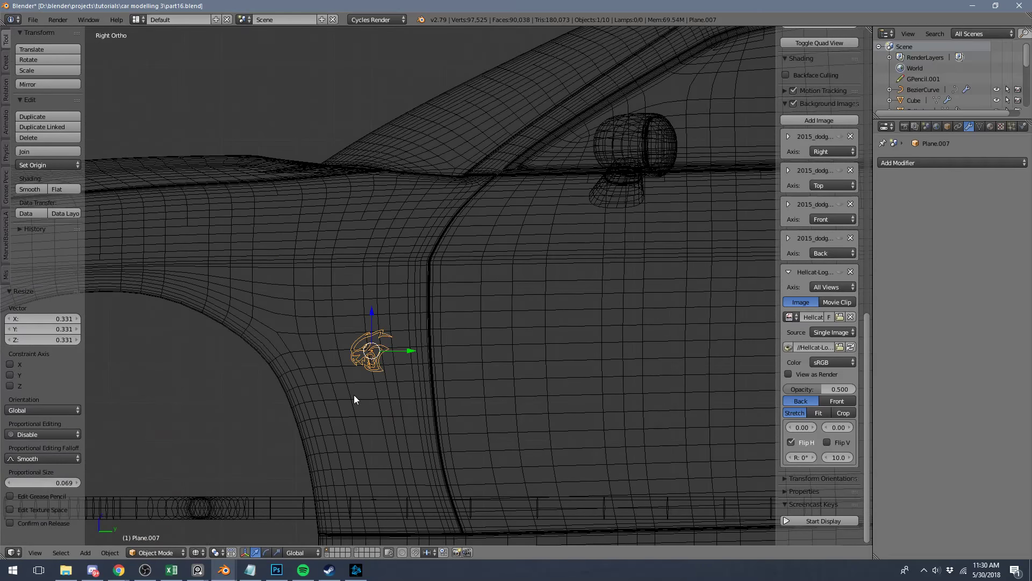
Briefly compare with the right-side car reference image, and raise the logo on the fender between the wheel arch and the door.
left_click(840, 137)
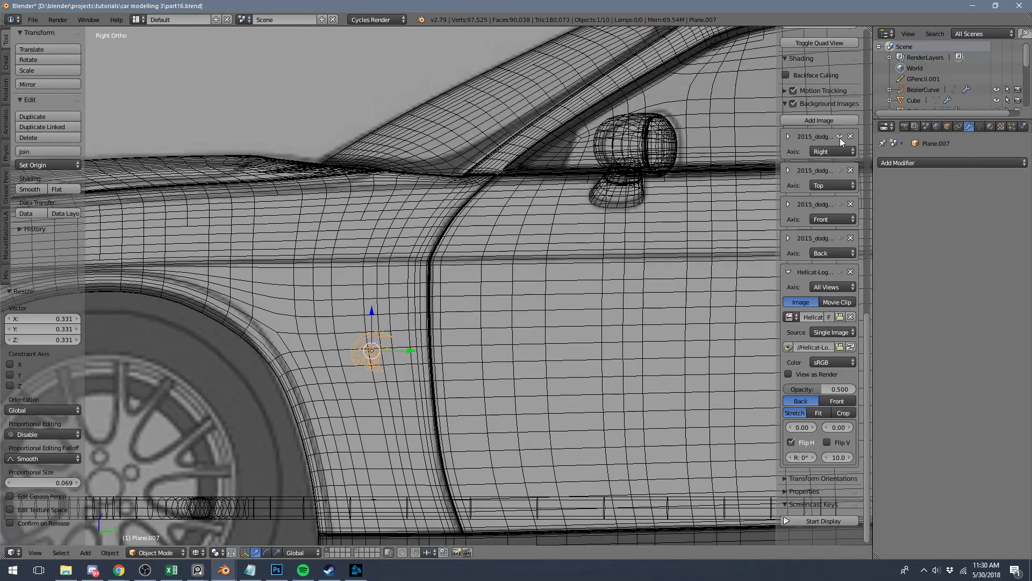
left_click(840, 136)
key("g")
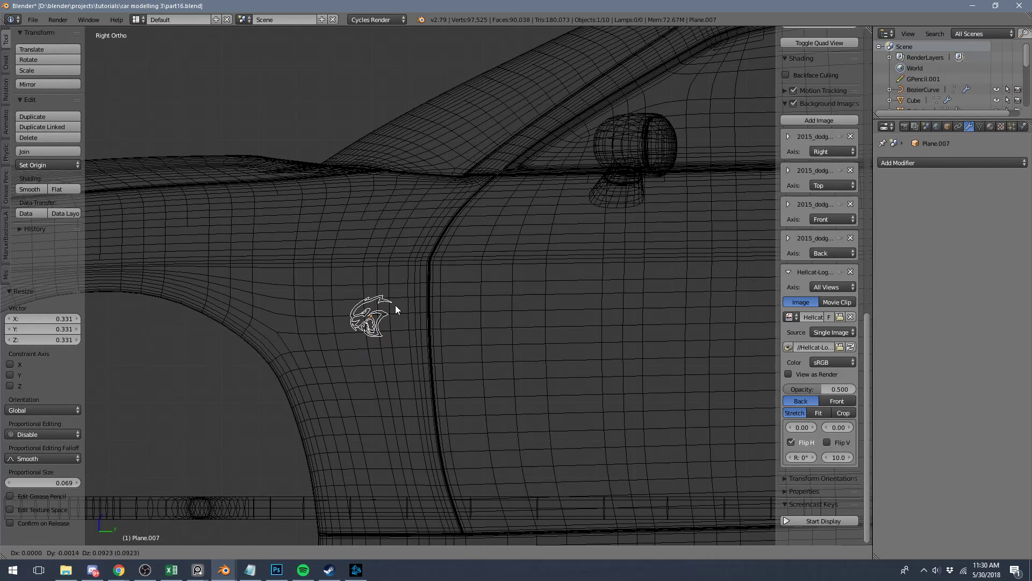
left_click(416, 260)
key("z")
scroll(409, 281, "down", 3)
key("z")
In edit mode, select the whole logo mesh, add a Mirror modifier, and move the mesh about 1.142 along X outside the fender.
mouse_move(408, 283)
middle_mouse_down()
mouse_move(422, 308)
mouse_move(408, 298)
middle_mouse_up()
key("Tab")
key("a")
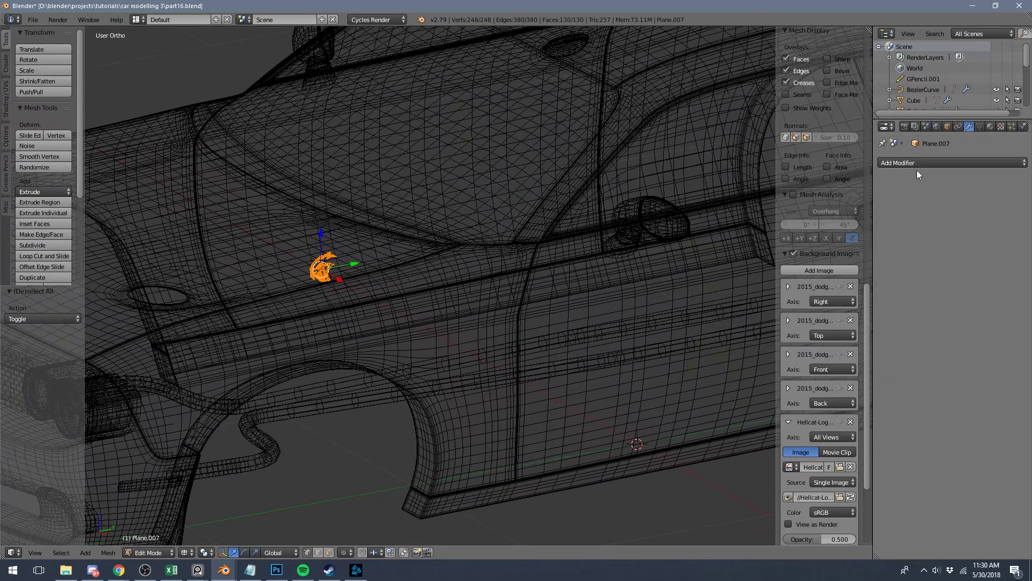
left_click(914, 164)
left_click(806, 271)
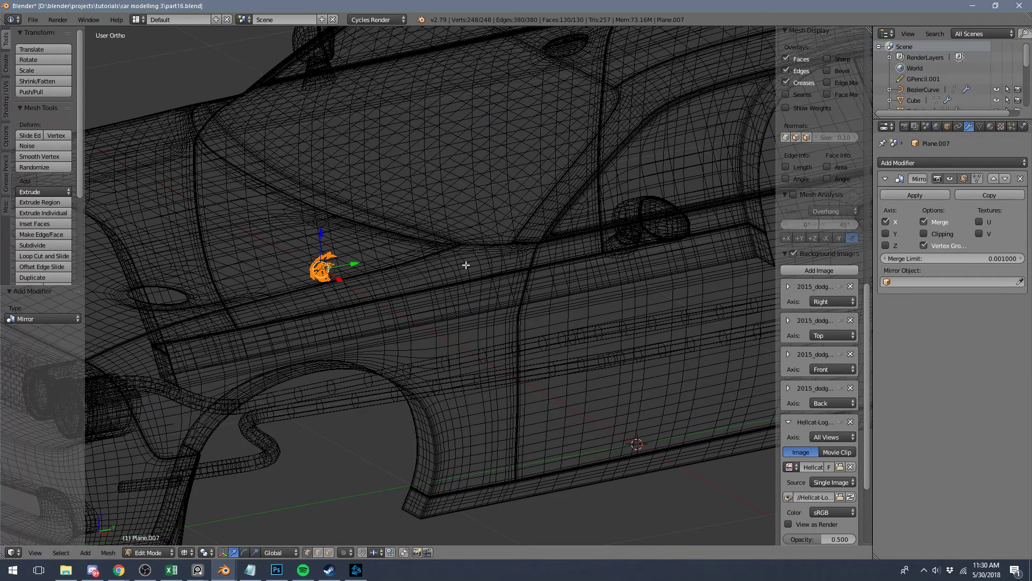
mouse_move(338, 275)
left_mouse_down()
mouse_move(387, 295)
mouse_move(454, 348)
left_mouse_up()
key("z")
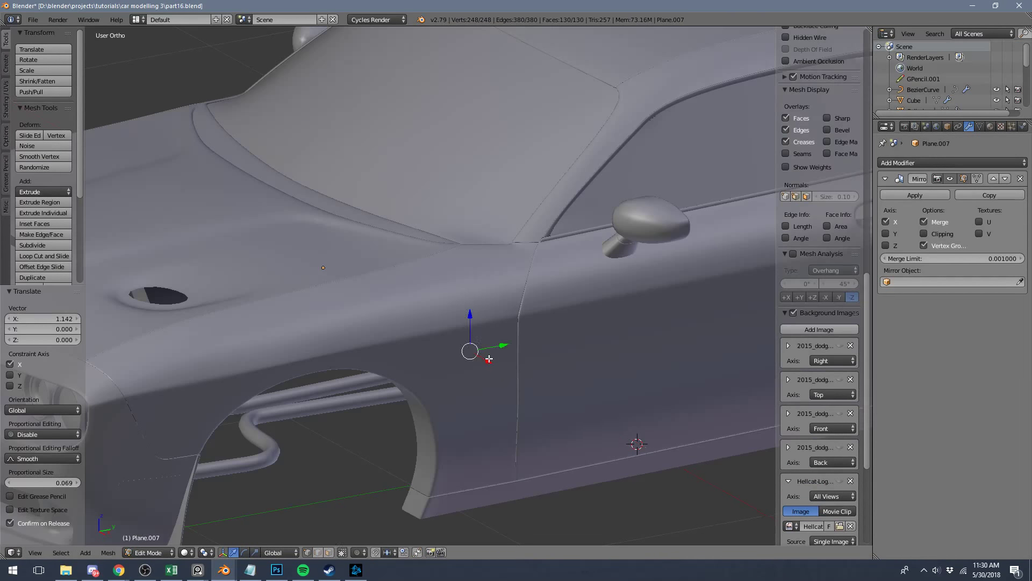
middle_click_drag(455, 347, 564, 345)
scroll(396, 269, "down", 3)
mouse_move(397, 270)
middle_mouse_down()
mouse_move(460, 269)
mouse_move(403, 274)
middle_mouse_up()
Remove the Mirror modifier from the logo and check its placement beside the fender in both shading modes.
left_click(1022, 178)
mouse_move(618, 258)
middle_mouse_down()
mouse_move(506, 264)
mouse_move(485, 281)
mouse_move(514, 306)
middle_mouse_up()
key("z")
key("Tab")
key("Tab")
key("z")
In top view, move the logo mesh about -0.04 along X up against the fender surface, and leave edit mode.
scroll(513, 306, "up", 4)
key("KP_7")
key("z")
key("z")
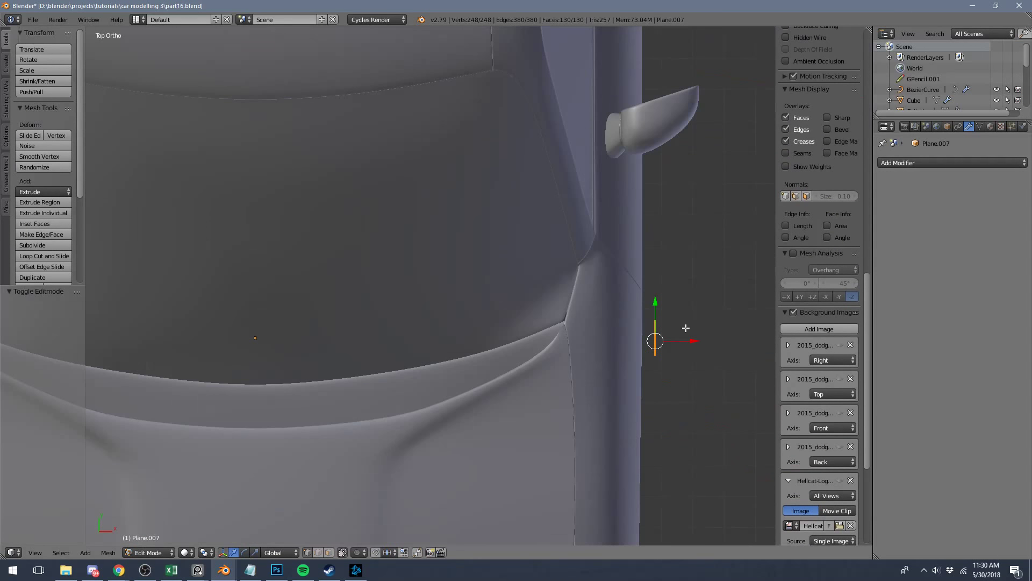
middle_click_drag(661, 341, 553, 341, "shift")
scroll(591, 347, "up", 4)
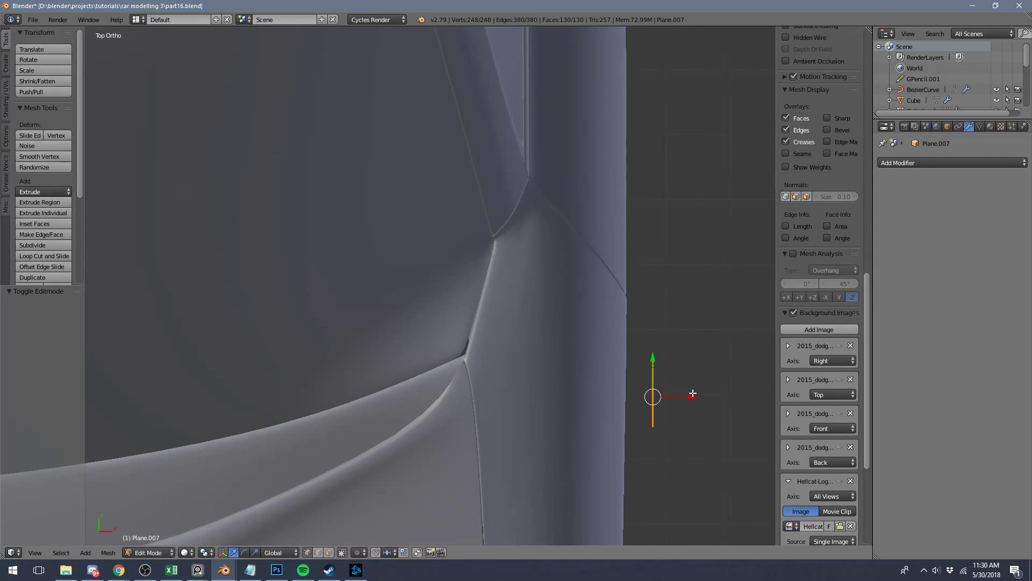
key("g")
key("x")
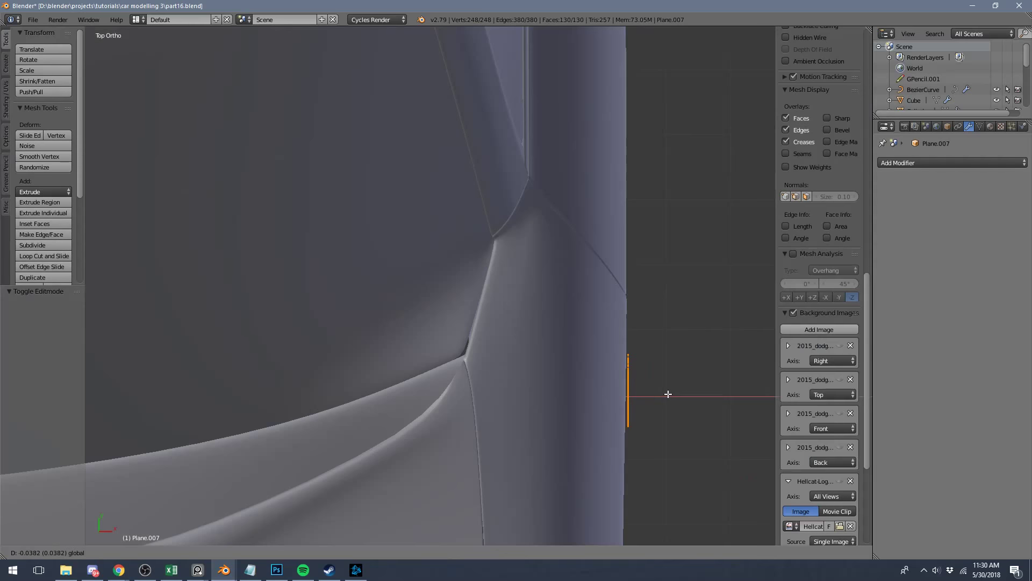
left_click(666, 394)
middle_click_drag(666, 394, 540, 334)
key("Tab")
scroll(543, 328, "up", 3)
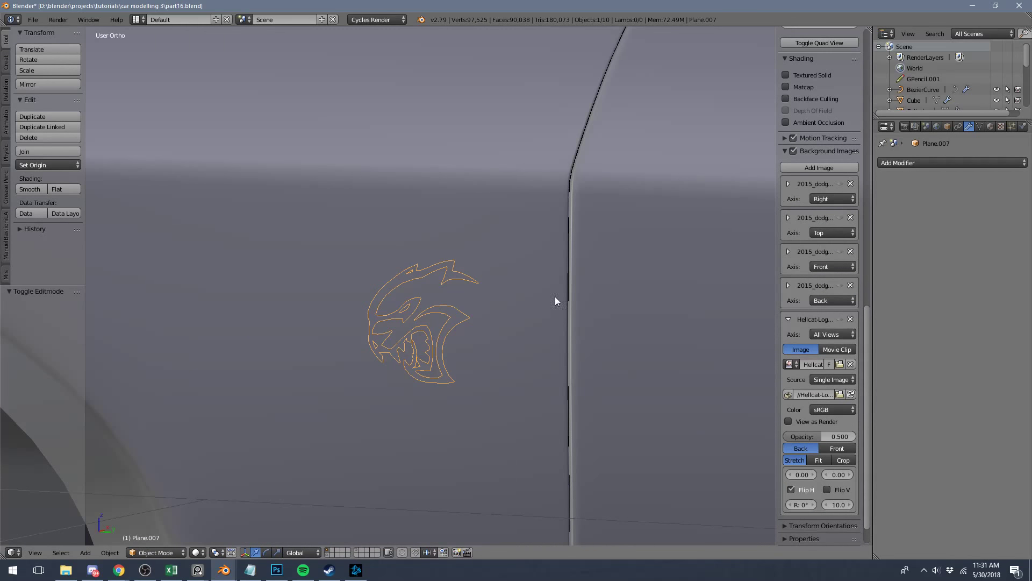
Add a Shrinkwrap modifier to the logo with the car body object Plane as target, and collapse its settings.
scroll(570, 287, "down", 4)
left_click(889, 163)
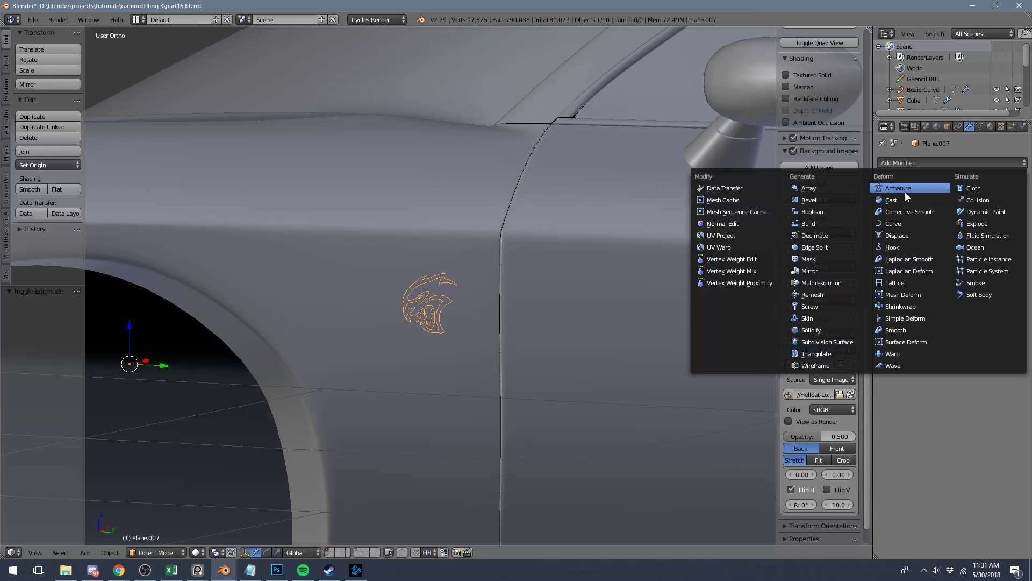
left_click(901, 306)
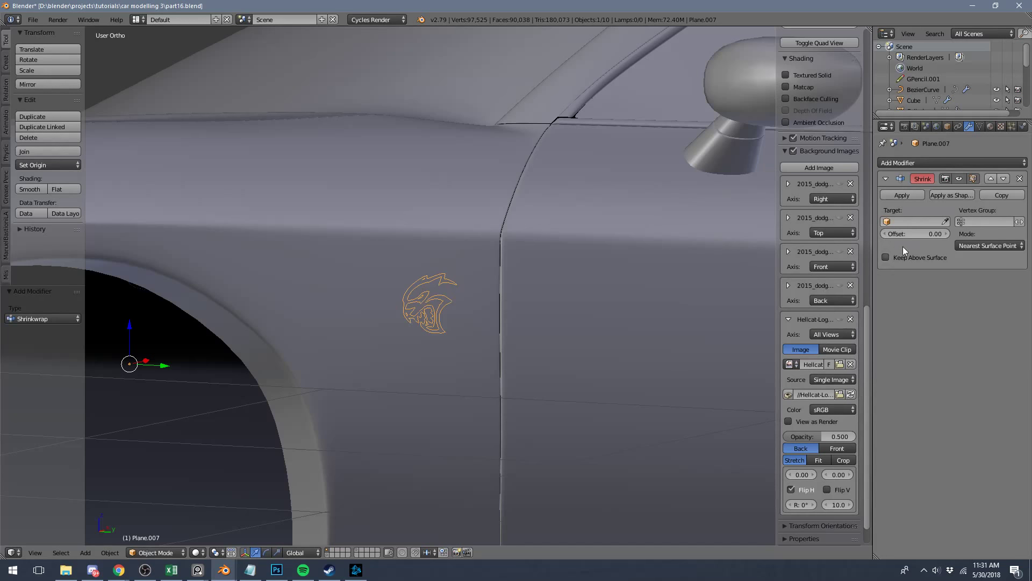
left_click(384, 273)
scroll(403, 334, "up", 6)
scroll(409, 333, "down", 1)
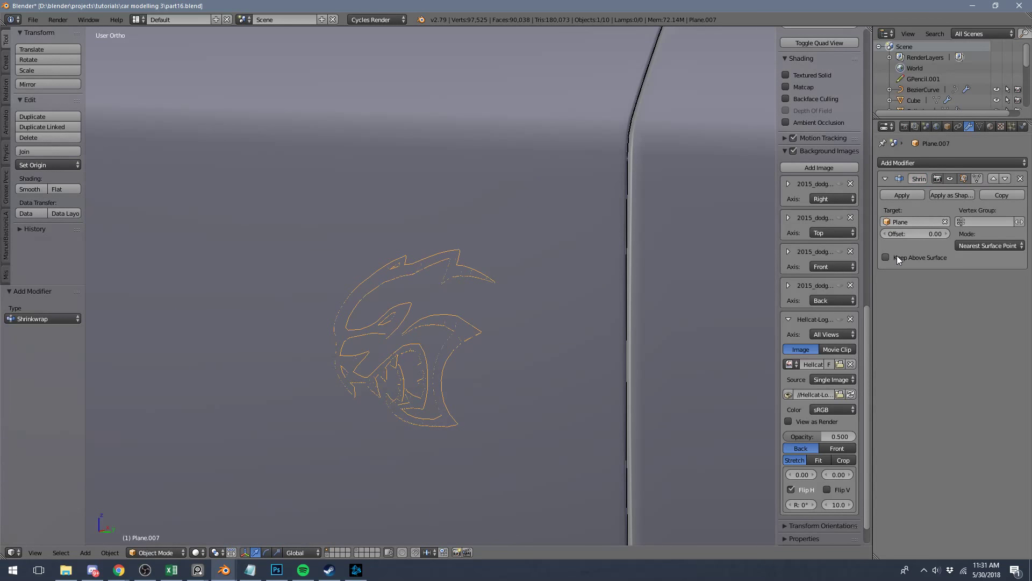
left_click(885, 179)
Add a Solidify modifier to the logo and inspect its depth on the fender from an angle.
left_click(887, 163)
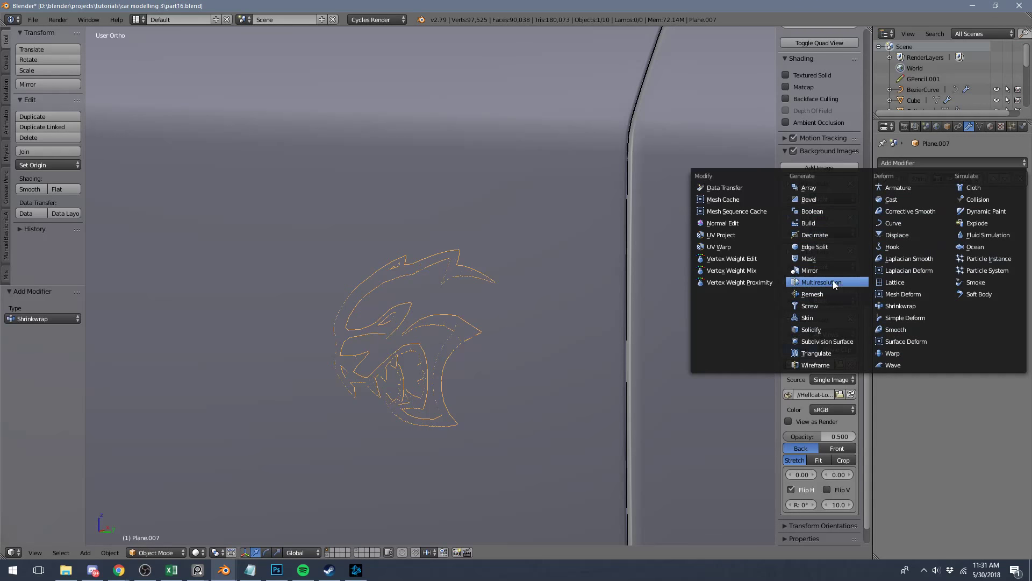
left_click(826, 326)
middle_click_drag(570, 260, 422, 208)
scroll(421, 208, "up", 4)
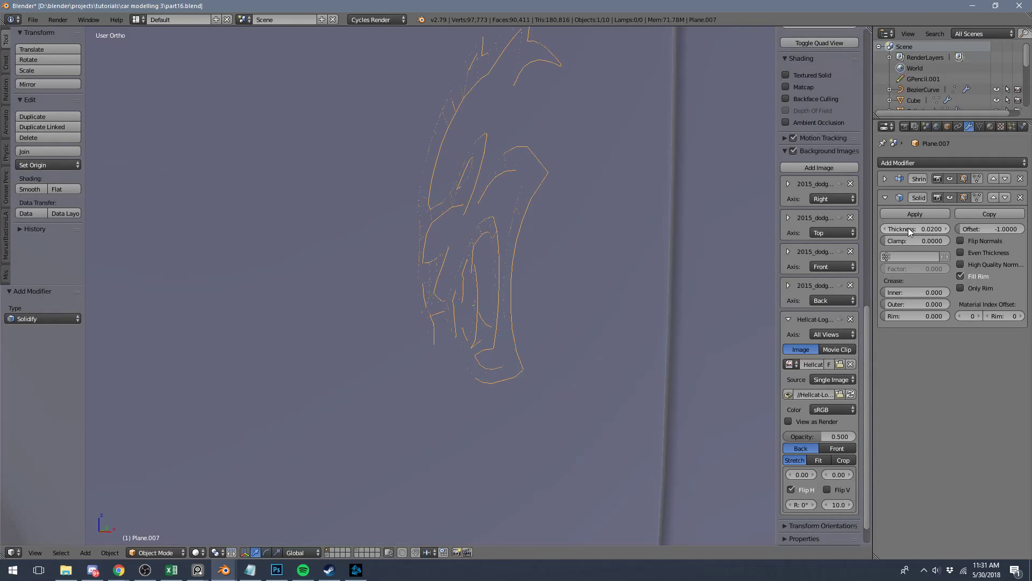
In edit mode, select all of the logo's faces and recalculate their normals to the outside, returning to object mode.
key("Tab")
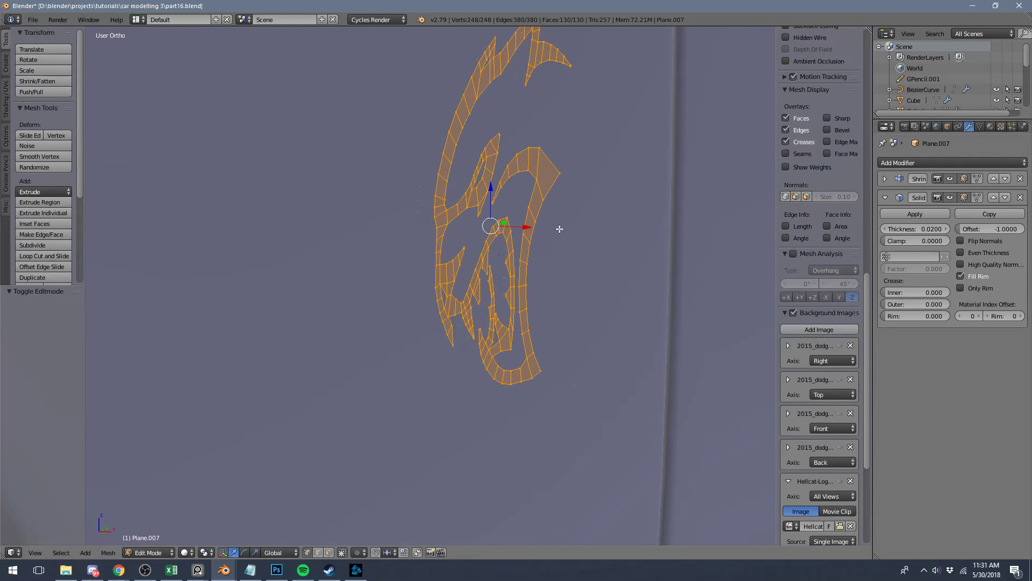
key("a")
key("a")
key("ctrl+n")
key("Tab")
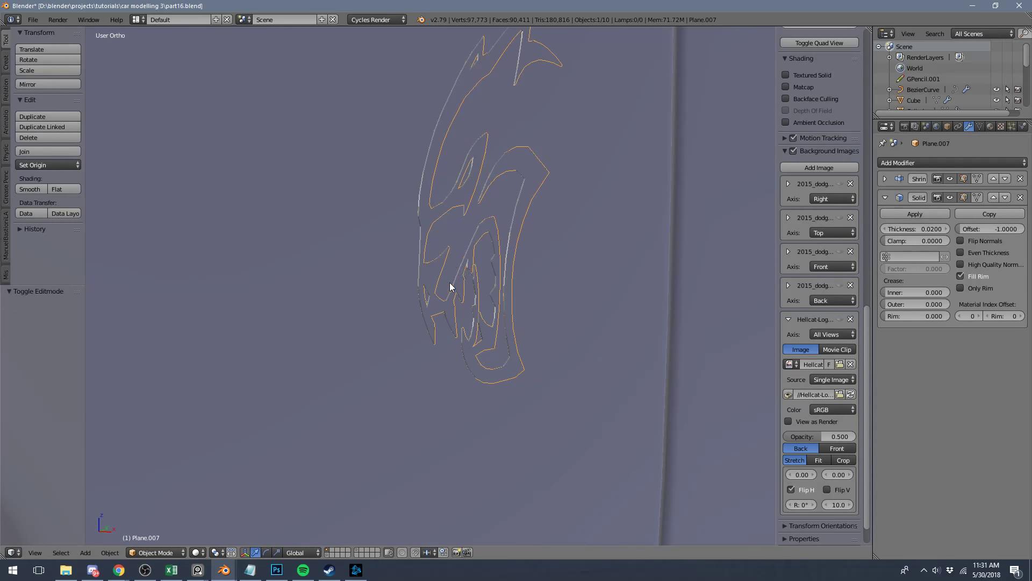
Set the Solidify thickness to 0.07 and check the logo on the fender in rendered shading, returning to solid shading.
scroll(449, 282, "down", 6)
key("a")
scroll(459, 267, "up", 4)
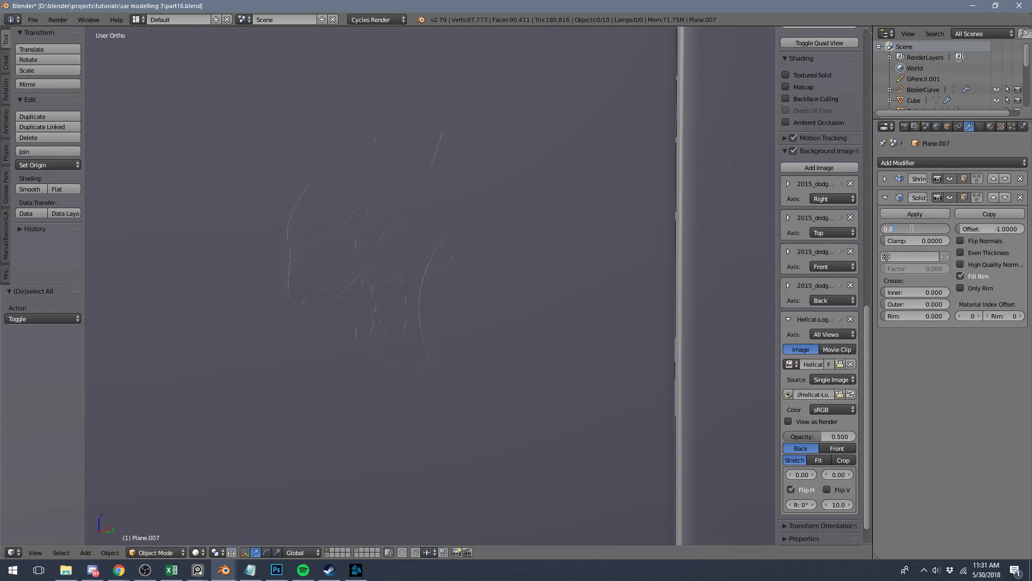
key("shift+z")
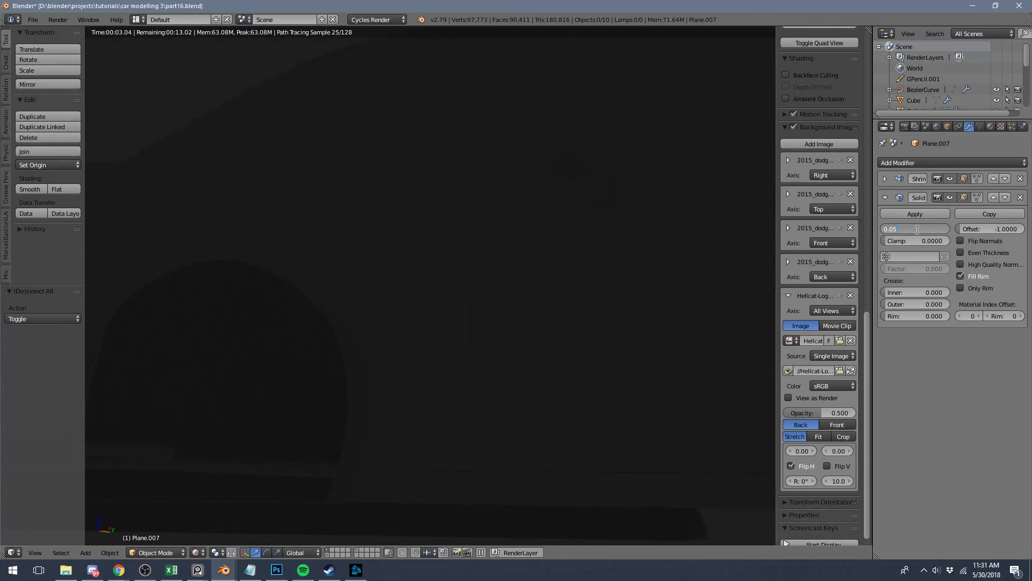
type("0.07")
key("Return")
key("shift+z")
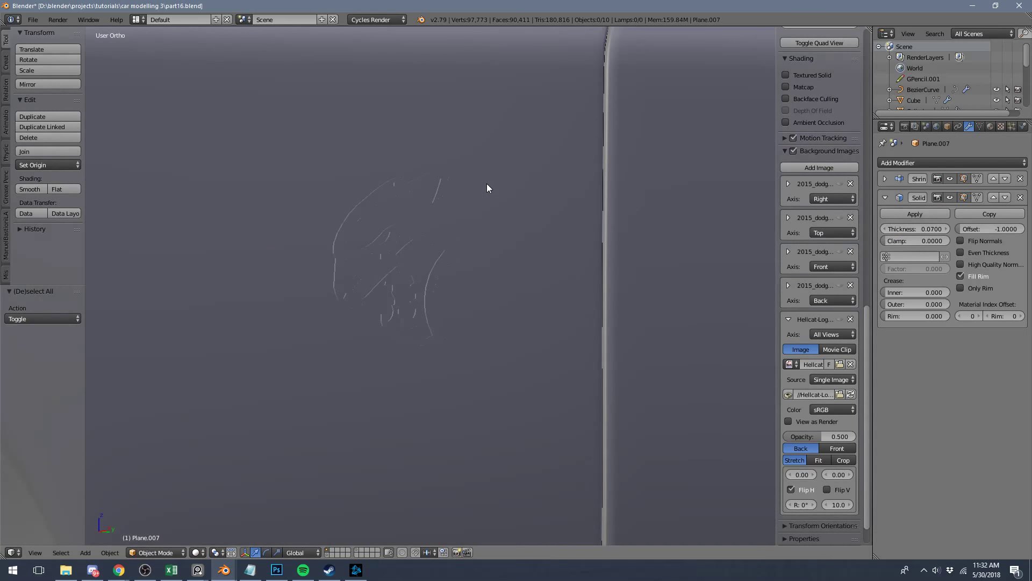
Reselect the logo in wireframe and add a Subdivision Surface modifier to it, returning to solid shading.
key("z")
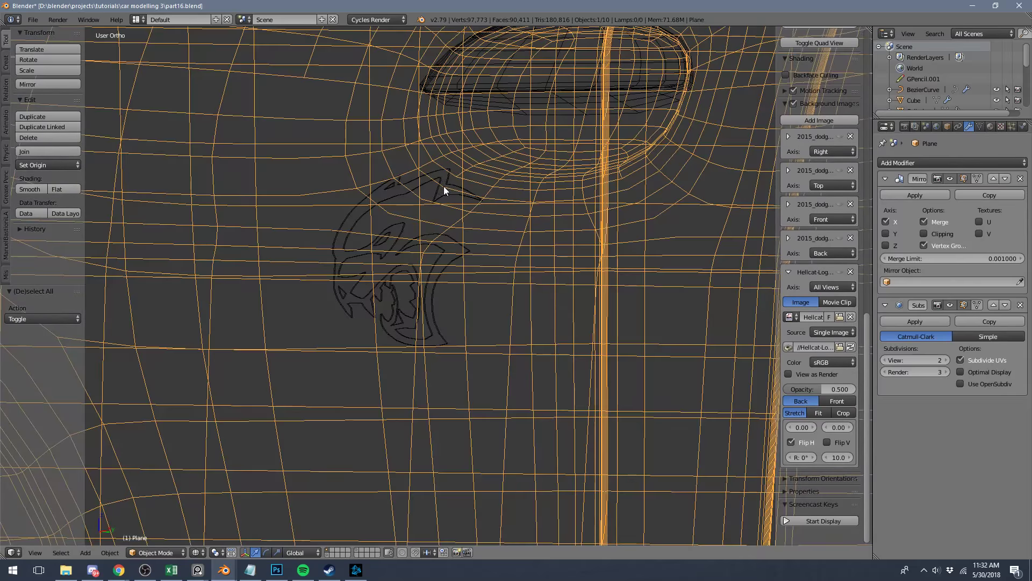
right_click(457, 187)
left_click(898, 164)
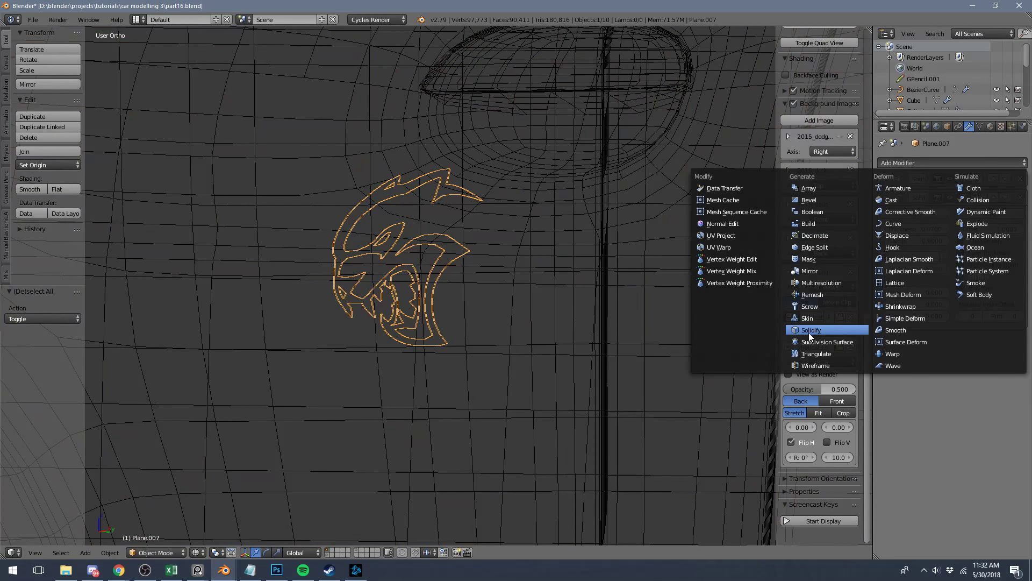
left_click(822, 341)
key("z")
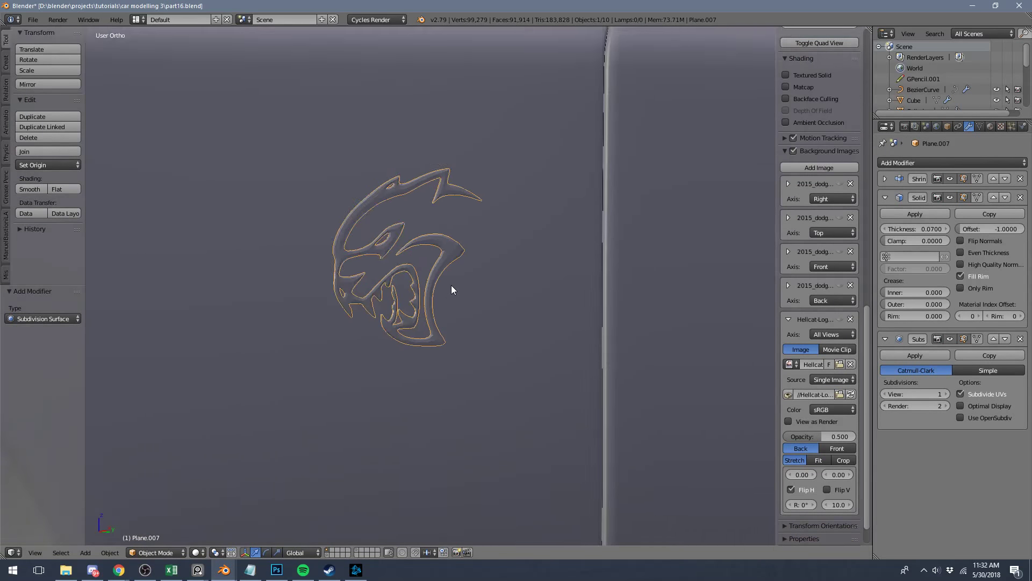
Shade the logo smooth and set the Subdivision Surface view level to 2.
scroll(451, 285, "up", 4)
left_click(30, 189)
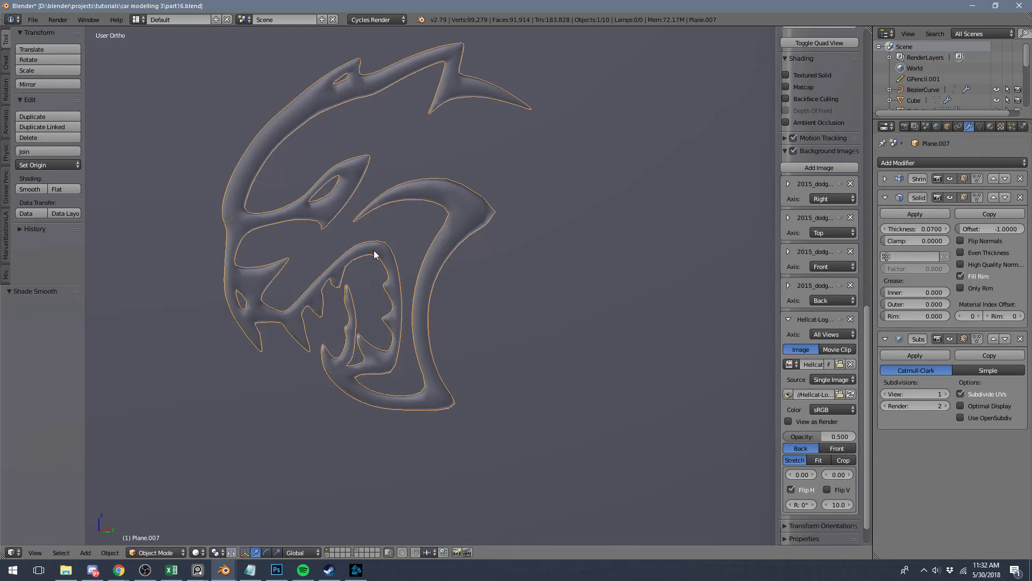
left_click(945, 394)
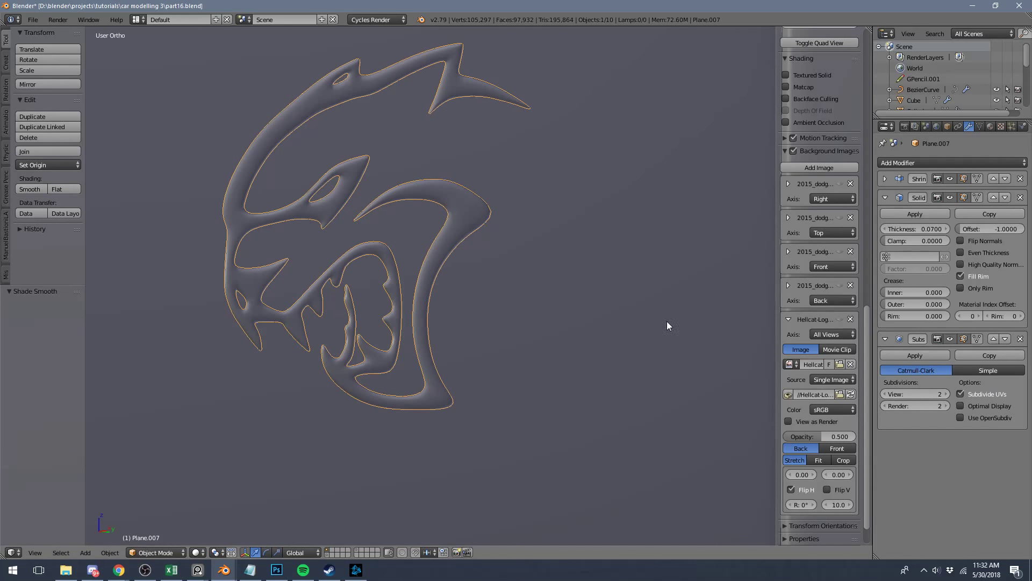
Deselect the logo and move its Subdivision Surface modifier above both Solidify and Shrinkwrap.
key("a")
scroll(415, 262, "down", 3)
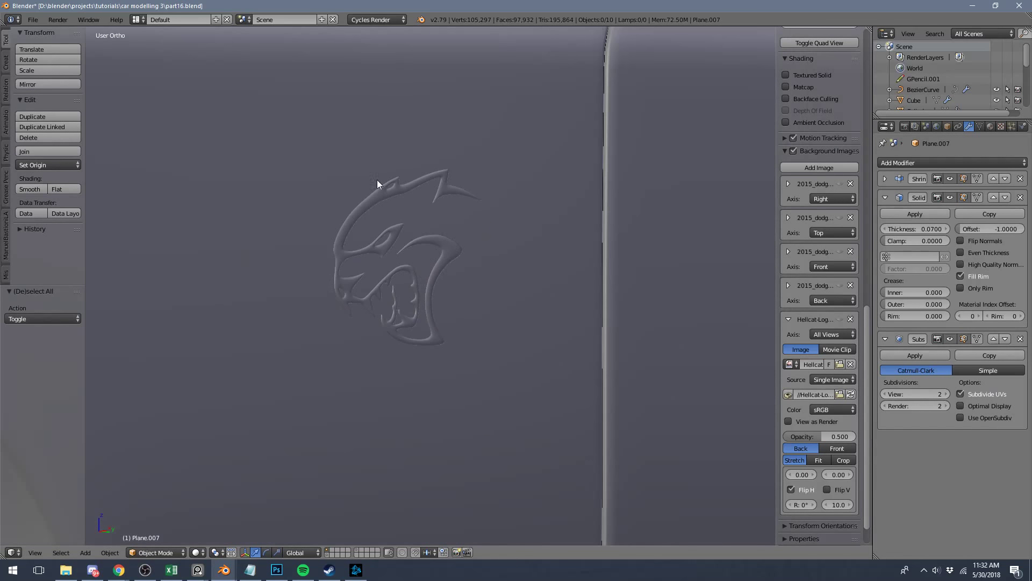
scroll(409, 189, "up", 4)
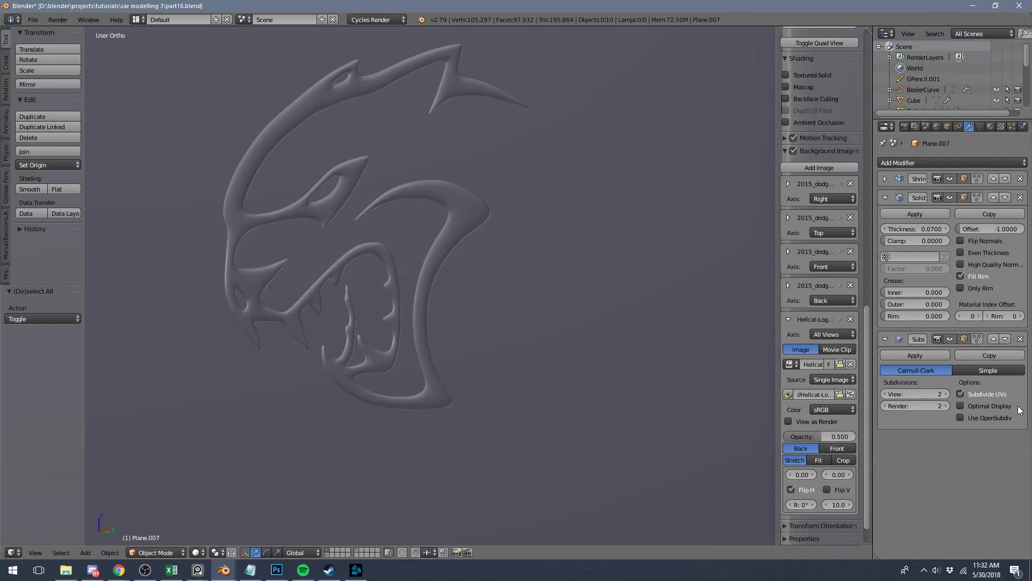
left_click(995, 338)
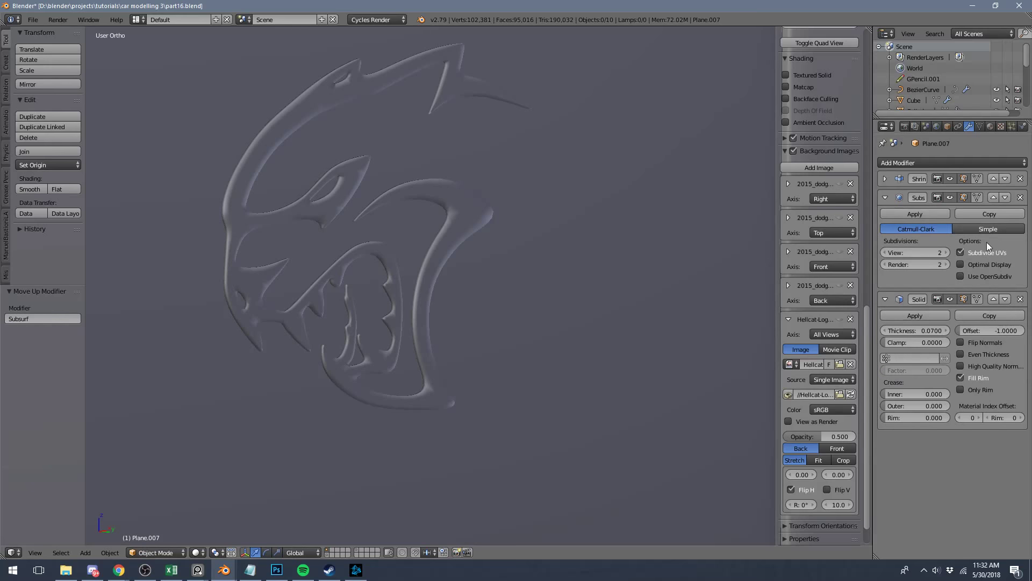
left_click(993, 197)
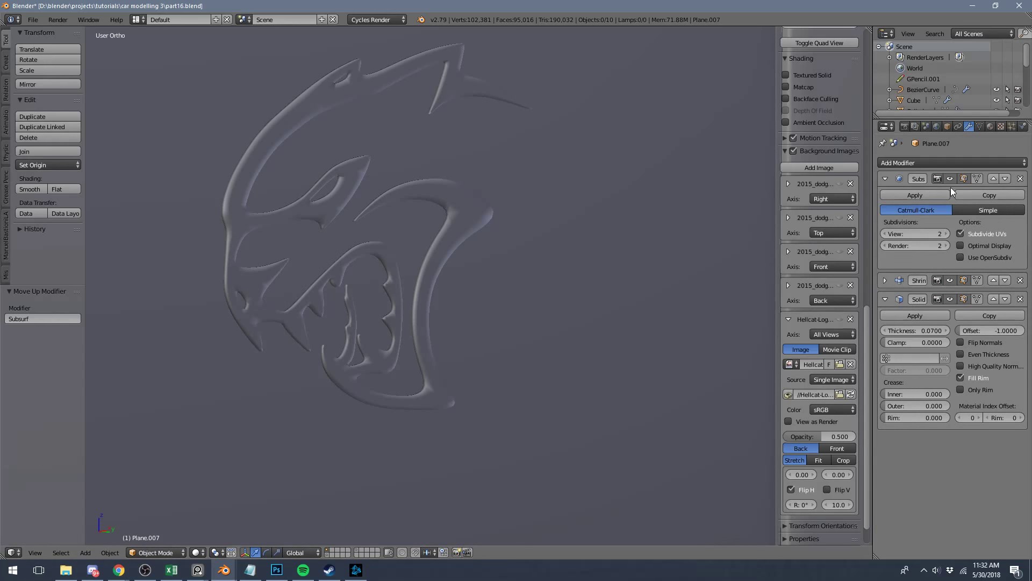
Add a second Subdivision Surface modifier at view level 2 and toggle the first one's viewport display to compare the logo.
left_click(940, 163)
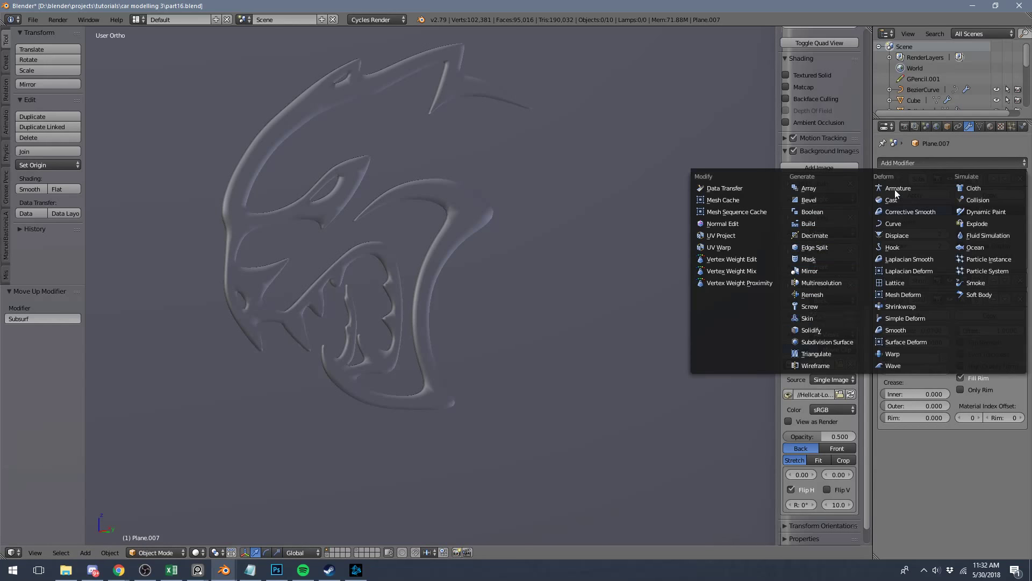
left_click(820, 341)
left_click(946, 496)
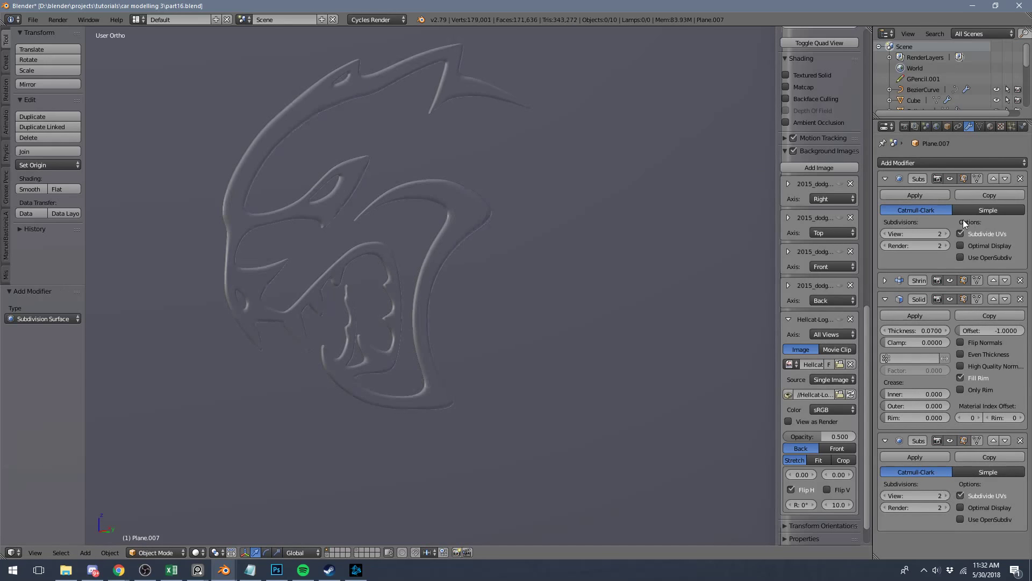
left_click(950, 178)
left_click(950, 178)
left_click(950, 178)
left_click(950, 178)
scroll(471, 240, "down", 6)
scroll(475, 241, "up", 4)
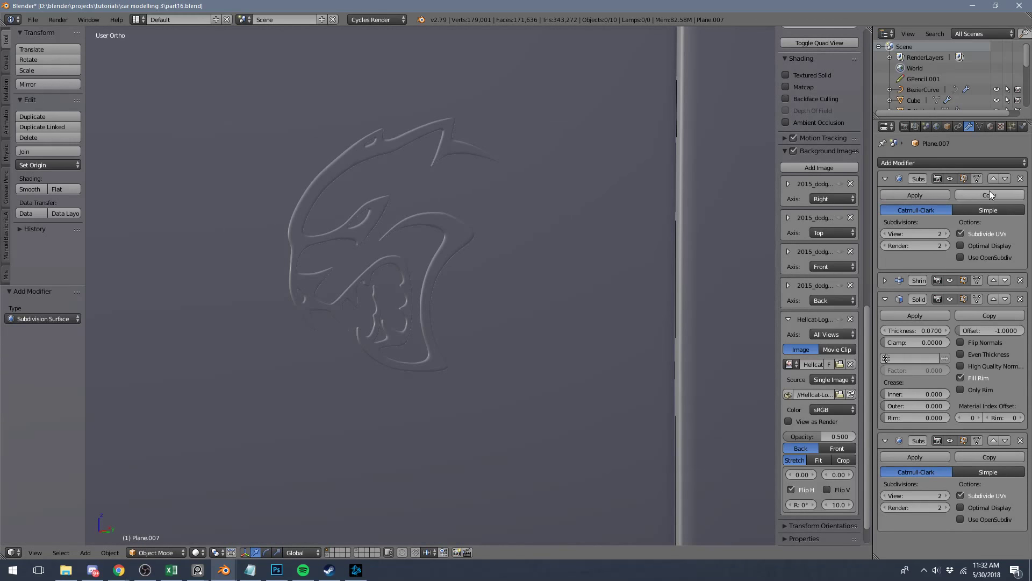
Remove the first Subdivision Surface modifier from the logo and look over the result on the fender.
left_click(1020, 179)
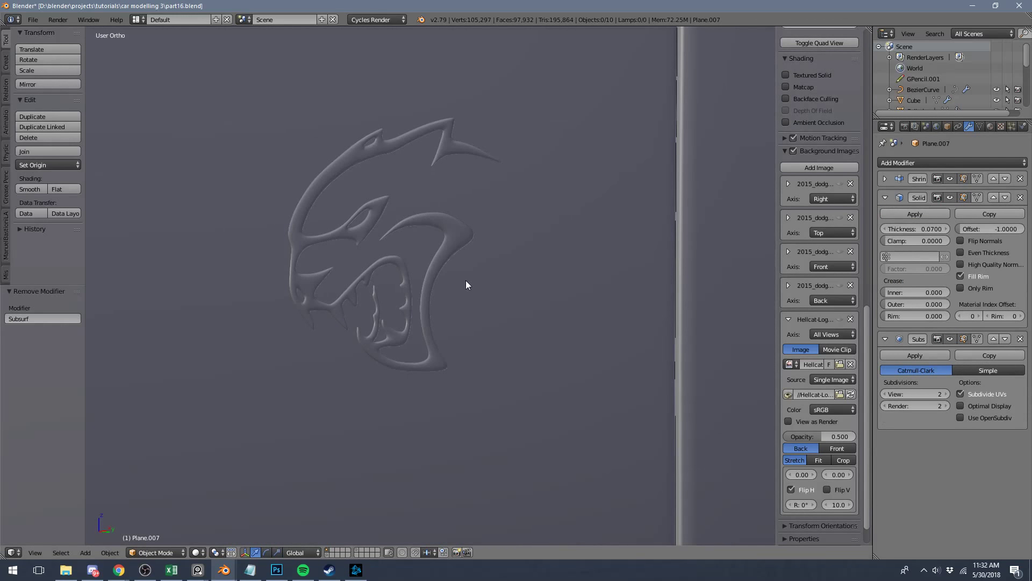
scroll(495, 283, "down", 4)
scroll(495, 284, "up", 4)
scroll(484, 277, "down", 5)
mouse_move(502, 247)
middle_mouse_down()
mouse_move(555, 244)
mouse_move(495, 247)
middle_mouse_up()
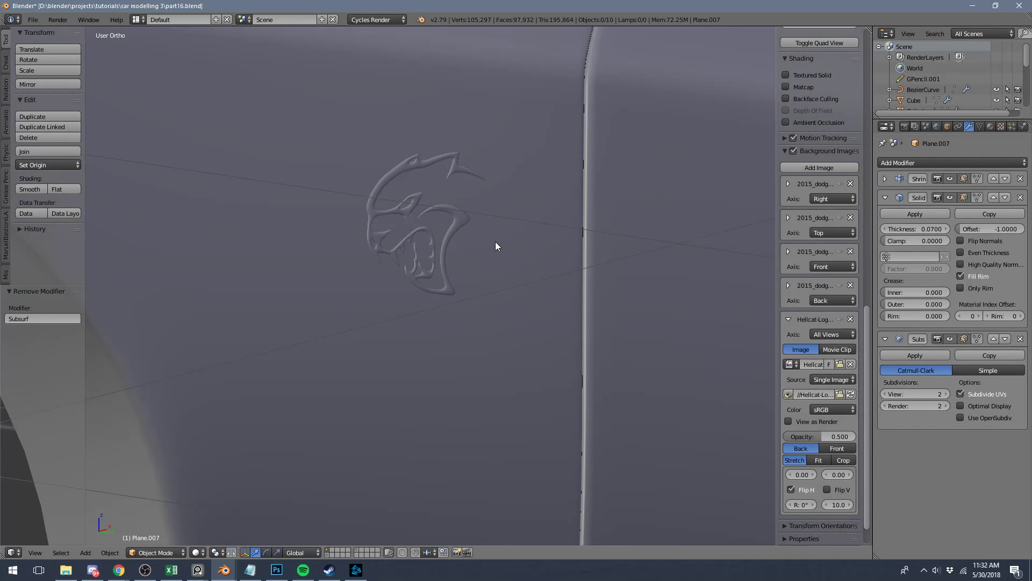
Add an Edge Split modifier to the logo and examine its edges up close.
left_click(918, 162)
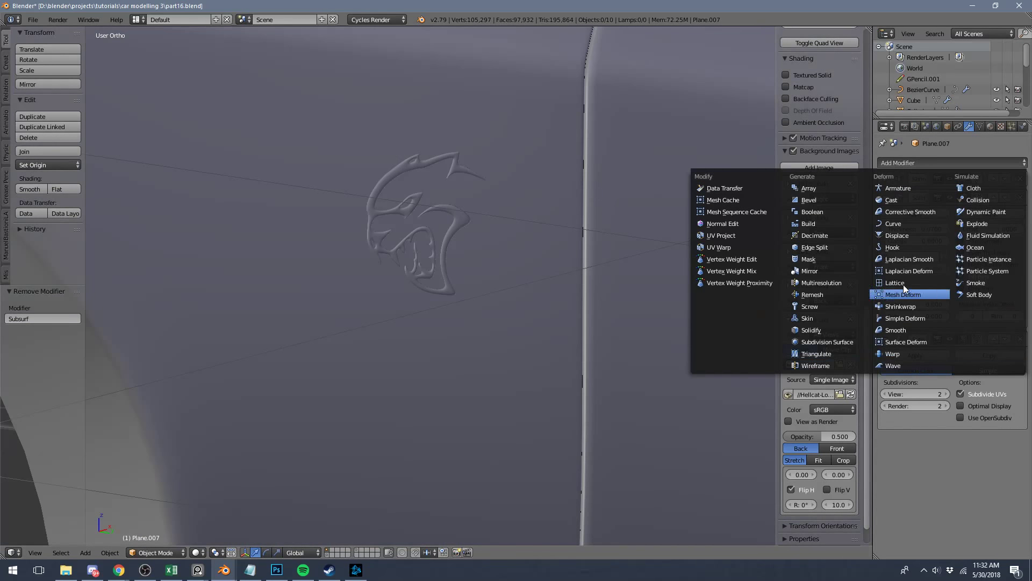
left_click(833, 245)
middle_click_drag(612, 220, 511, 302)
scroll(654, 267, "up", 6)
scroll(511, 277, "up", 4)
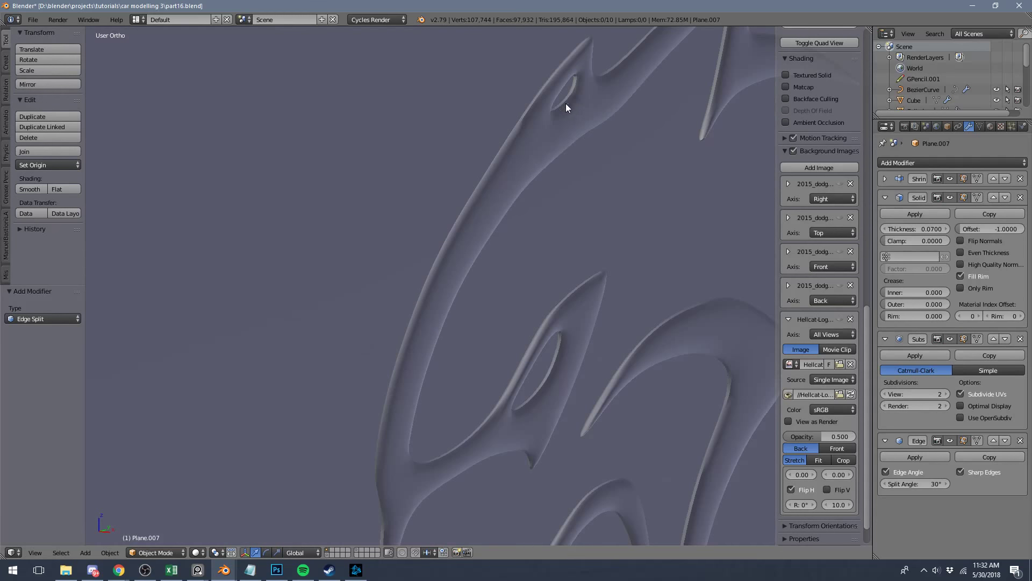
Move the Subdivision Surface modifier above Solidify and check the logo in wireframe and solid shading.
left_click(995, 339)
scroll(568, 275, "down", 5)
middle_click_drag(568, 275, 473, 256)
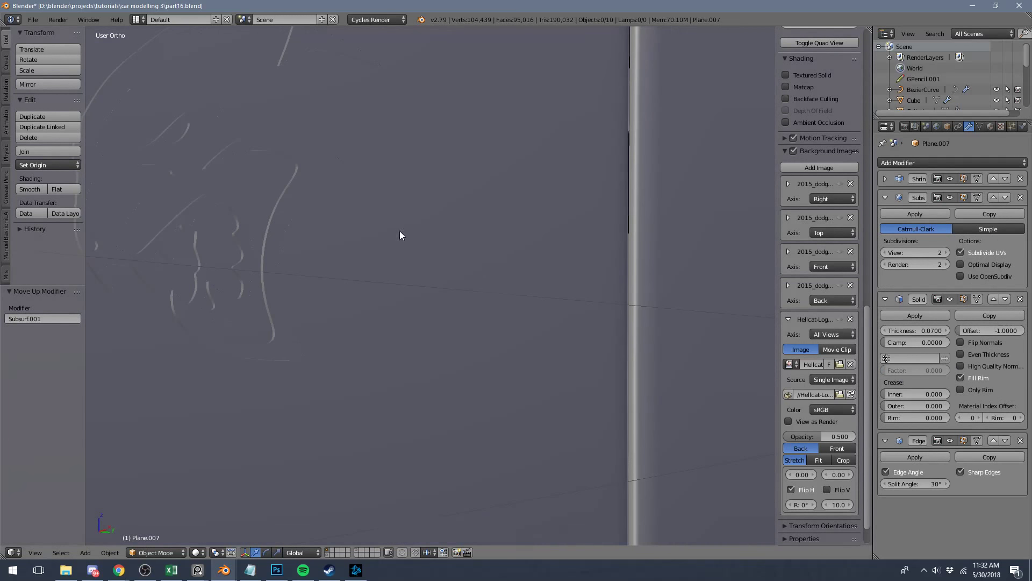
middle_click_drag(399, 231, 685, 263, "shift")
key("z")
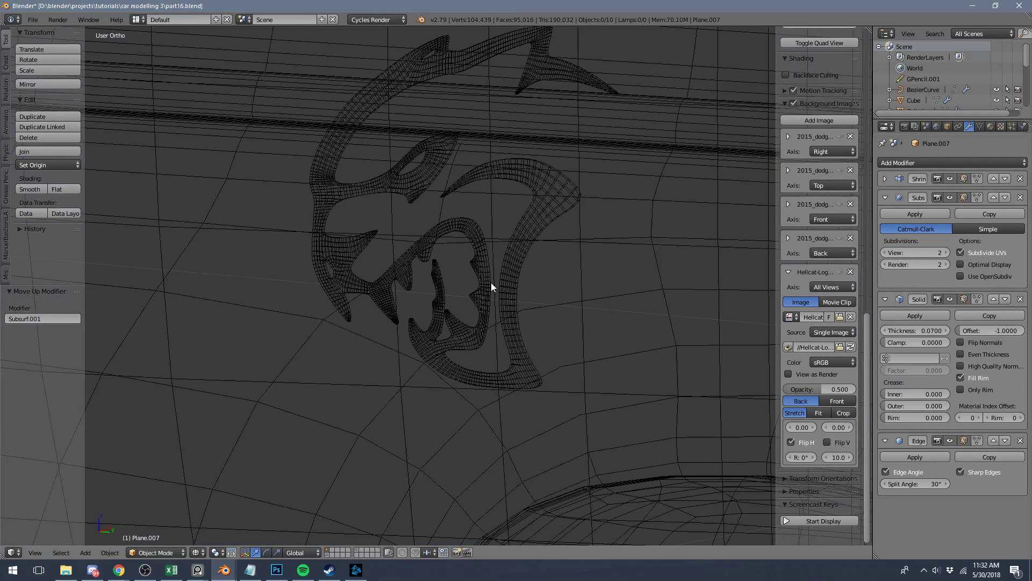
key("z")
scroll(487, 287, "up", 2)
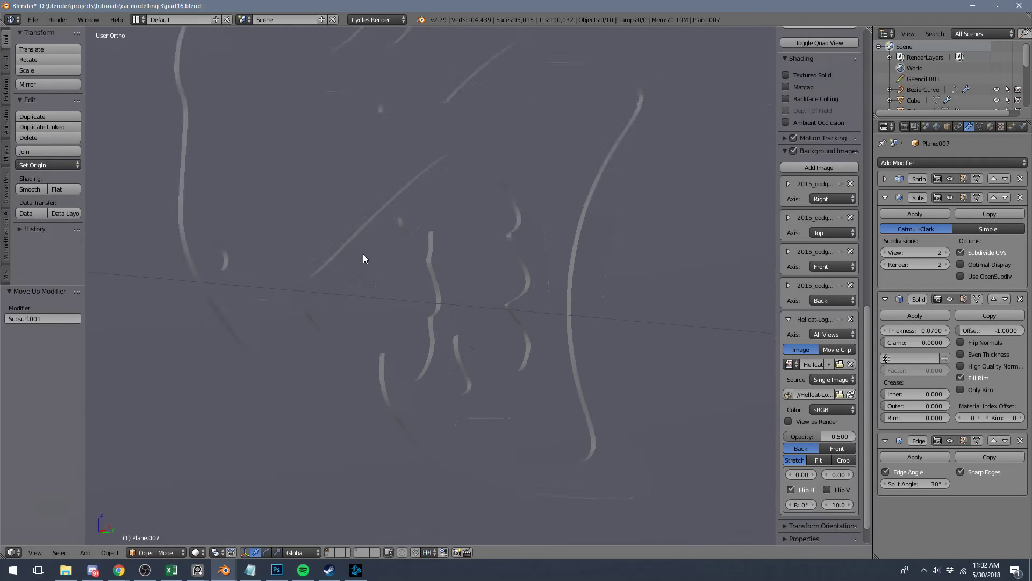
scroll(363, 254, "up", 2)
scroll(399, 229, "down", 4)
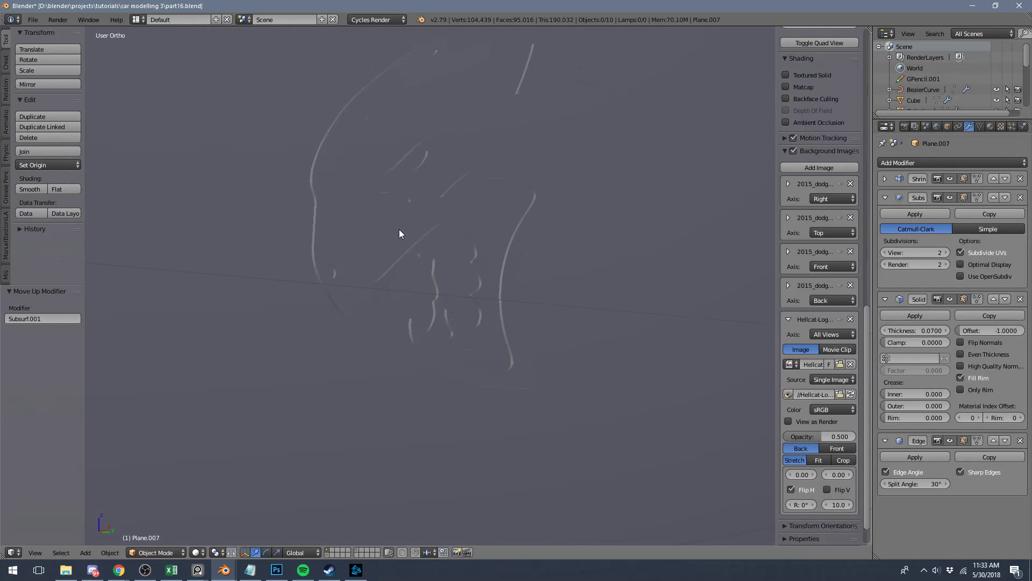
Check the logo on the fender in rendered shading, returning to solid shading.
key("shift+z")
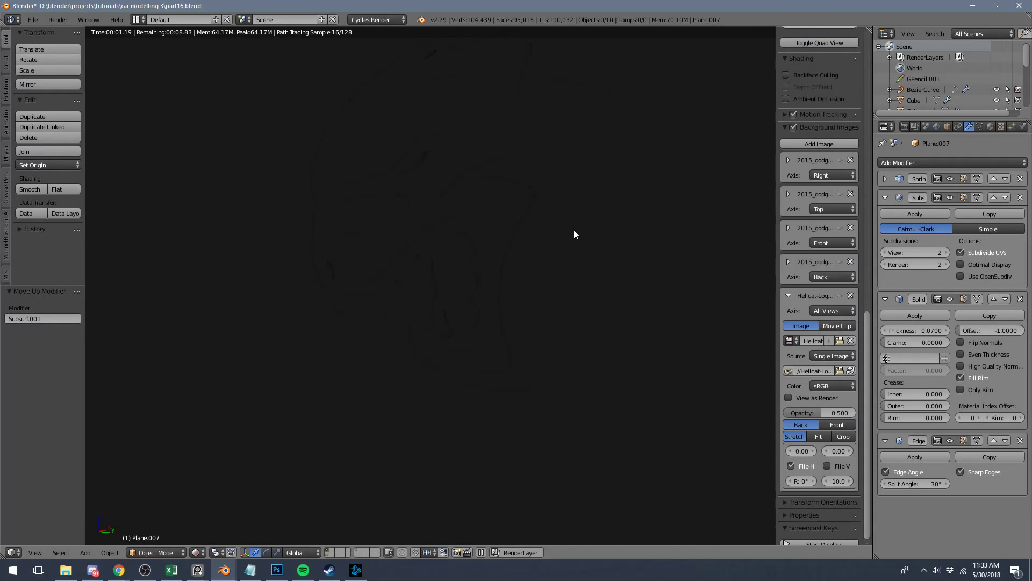
scroll(578, 239, "down", 4)
scroll(564, 225, "up", 4)
key("shift+z")
Try rotating an in-place duplicate of the logo's mesh in wireframe top view, deleting the duplicate and returning to object mode.
key("Tab")
scroll(455, 252, "up", 3)
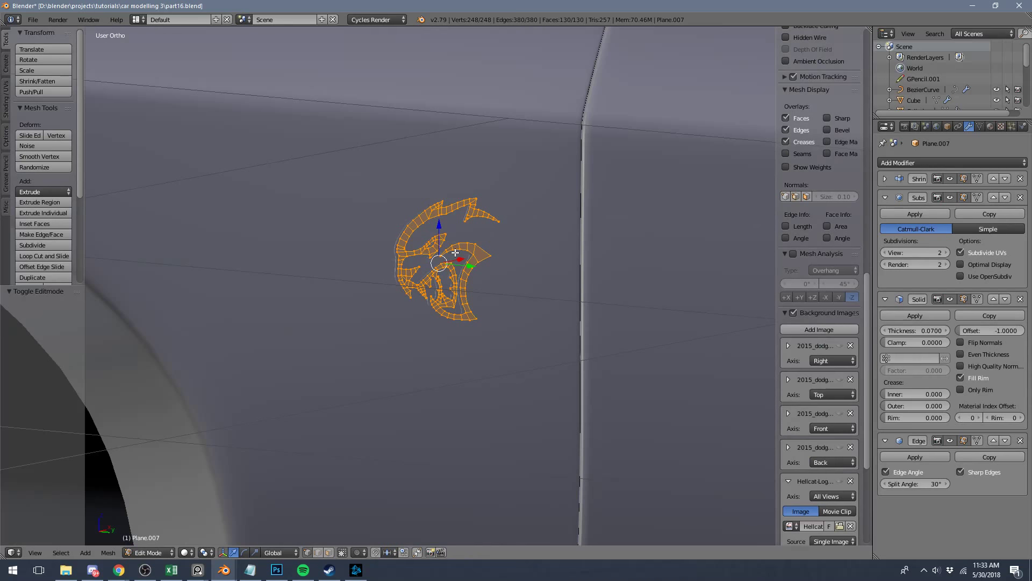
key("shift+d")
right_click(455, 252)
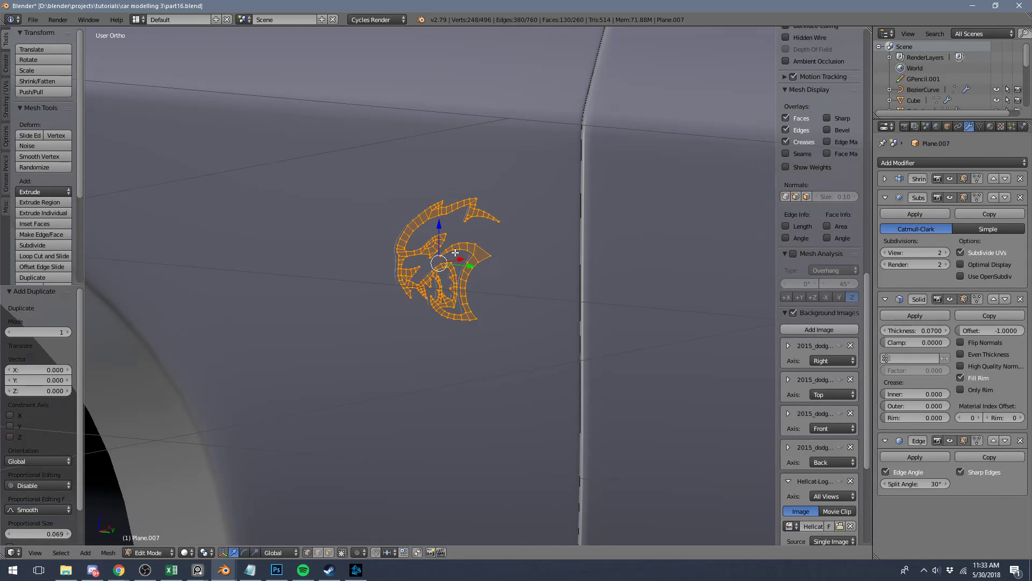
key("KP_7")
key("z")
key("r")
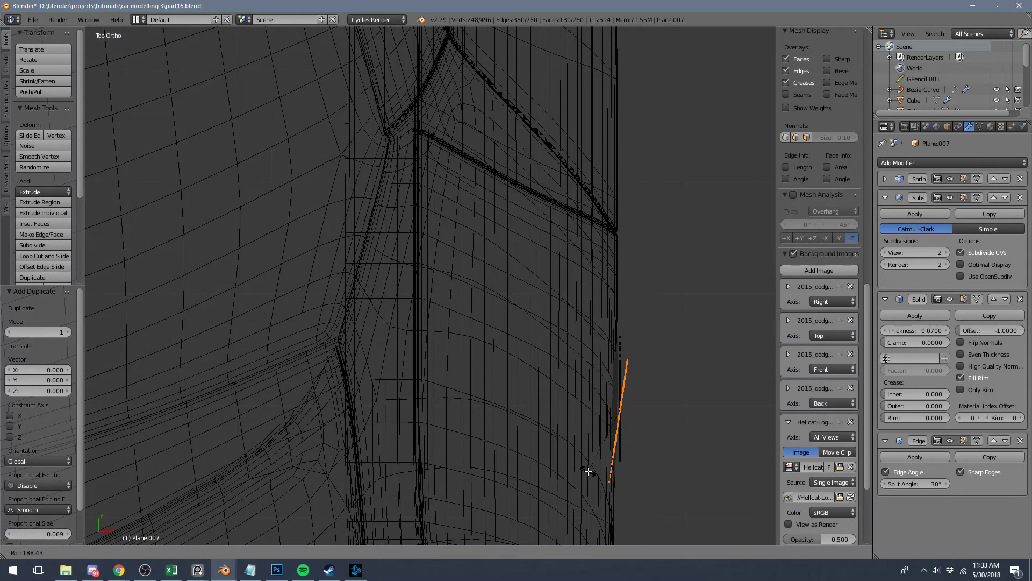
right_click(588, 471)
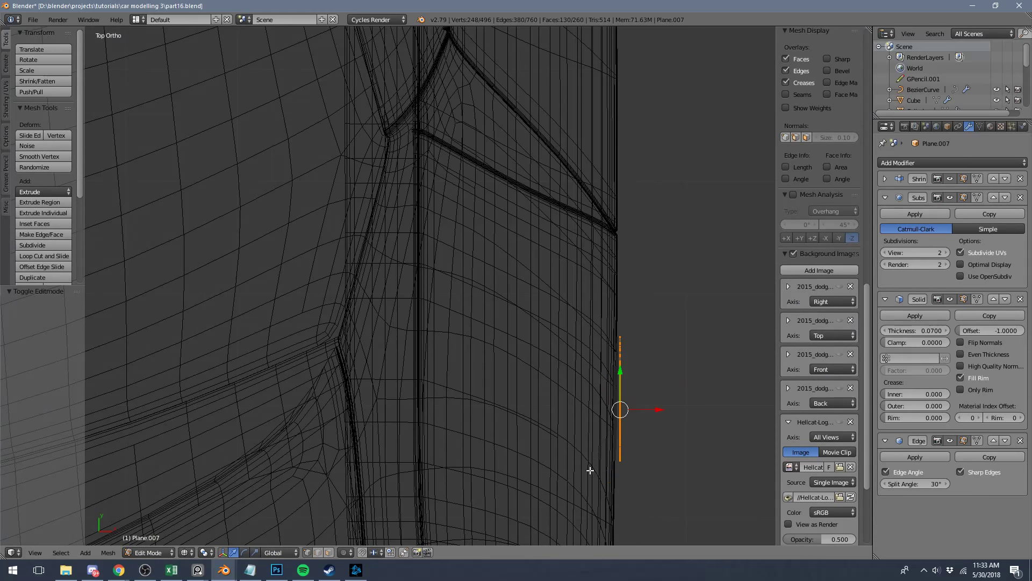
key("x")
left_click(587, 415)
key("Tab")
Select the logo on the fender in top view and add a Mirror modifier to it.
scroll(576, 401, "down", 5)
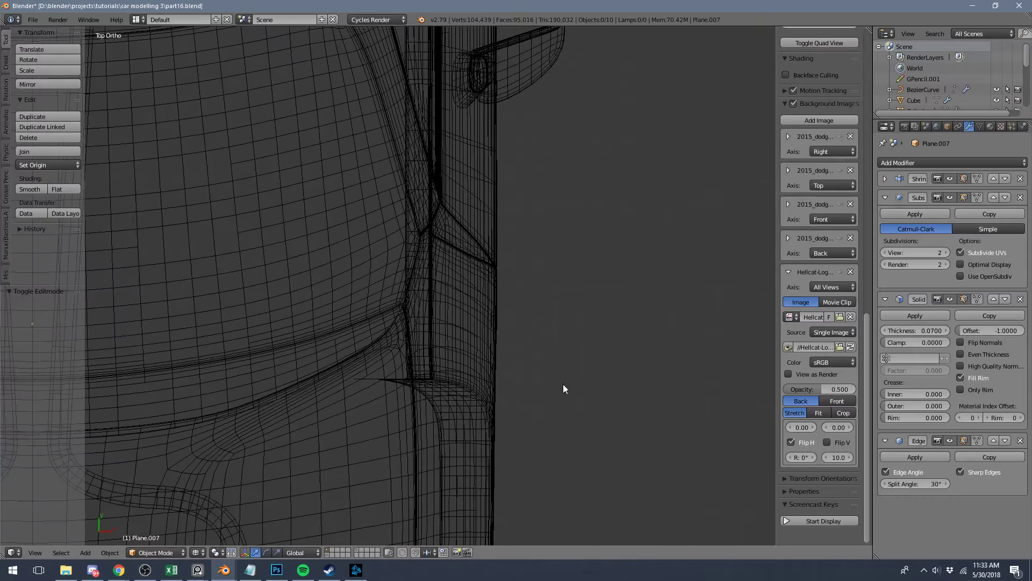
right_click(497, 335)
right_click(498, 334)
scroll(487, 334, "down", 4)
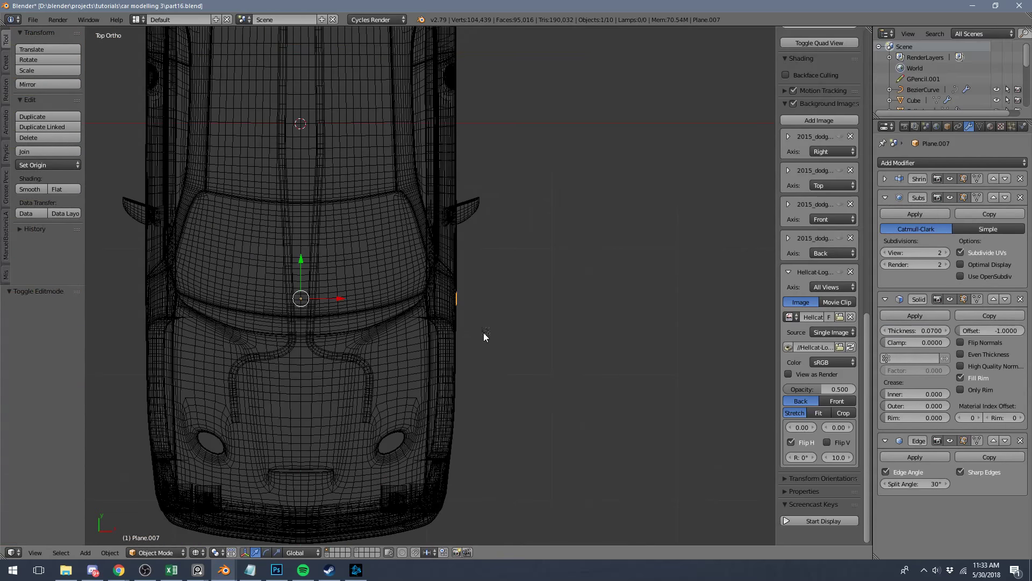
left_click(952, 162)
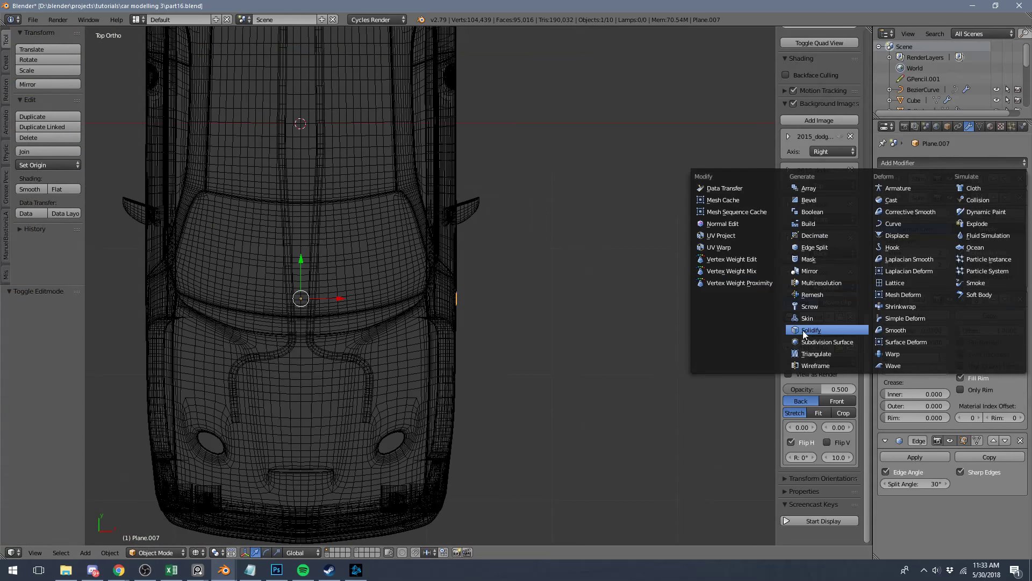
left_click(824, 270)
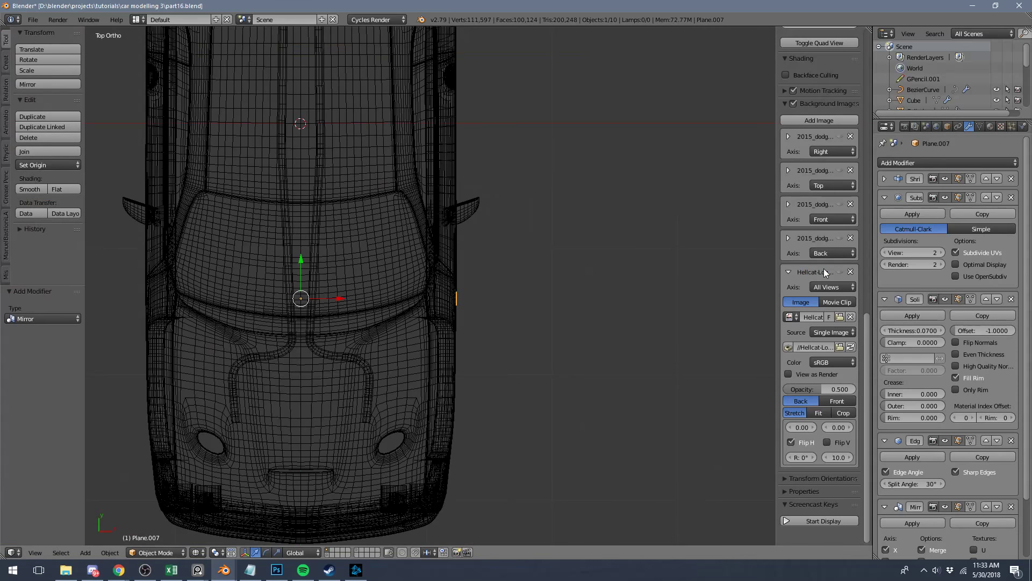
Examine the mirrored logo in edit mode and compare both sides of the car from the top view.
key("Tab")
key("Tab")
middle_click_drag(548, 272, 441, 164)
key("Tab")
scroll(437, 285, "up", 7)
scroll(444, 284, "up", 5)
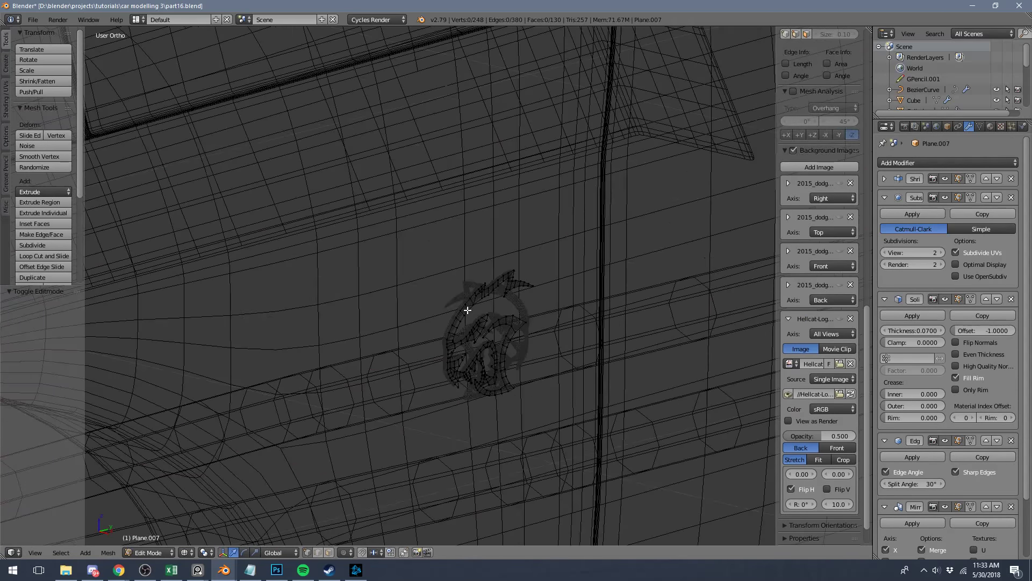
scroll(444, 283, "down", 6)
key("Tab")
scroll(444, 276, "down", 6)
middle_click_drag(304, 262, 350, 276)
key("KP_7")
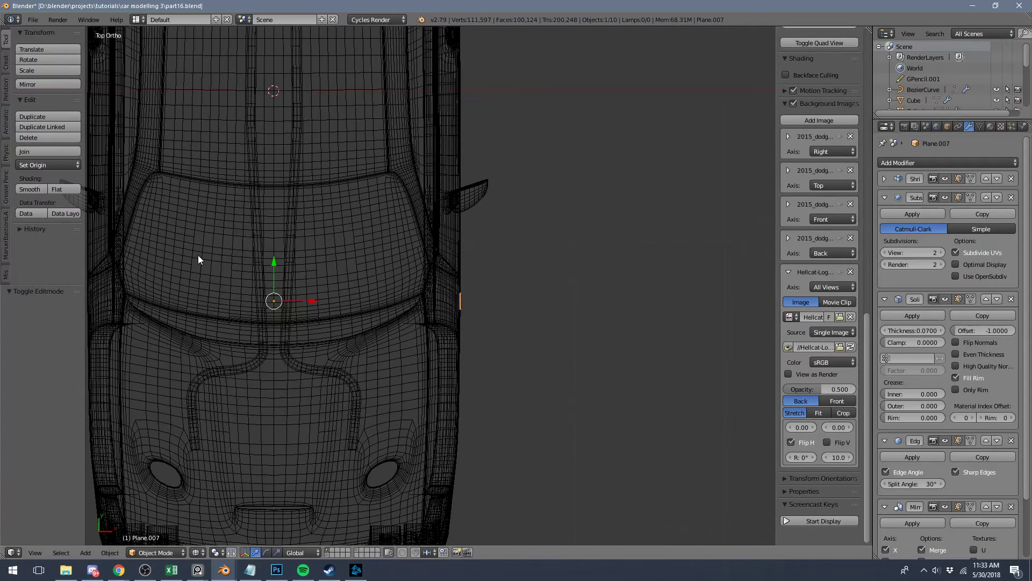
key("Home")
scroll(643, 334, "up", 4)
middle_click_drag(642, 334, 556, 216, "shift")
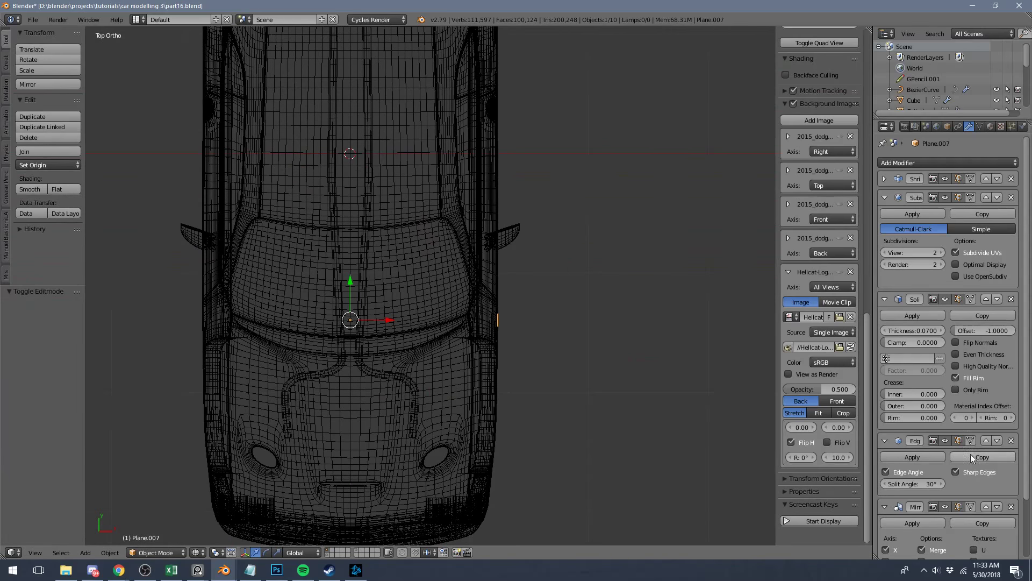
Move the Mirror modifier to the top of the logo's stack, above Shrinkwrap.
left_click(986, 507)
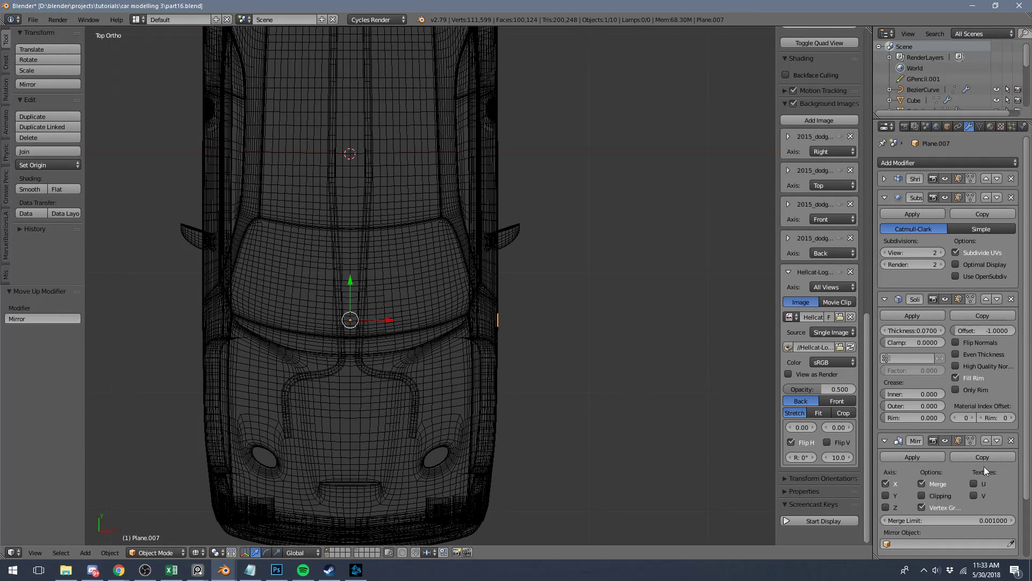
left_click(984, 440)
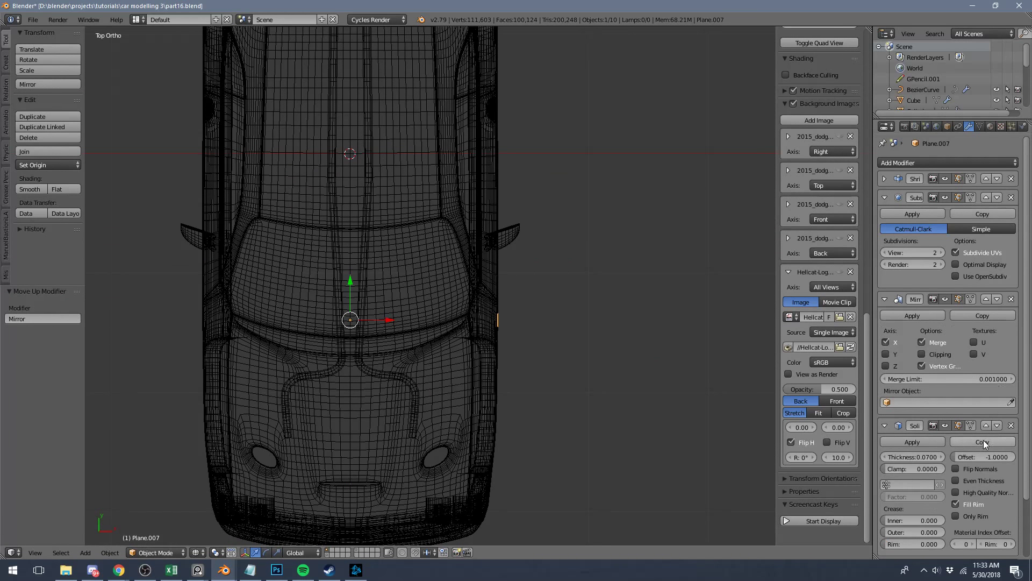
left_click(987, 299)
key("Tab")
key("Tab")
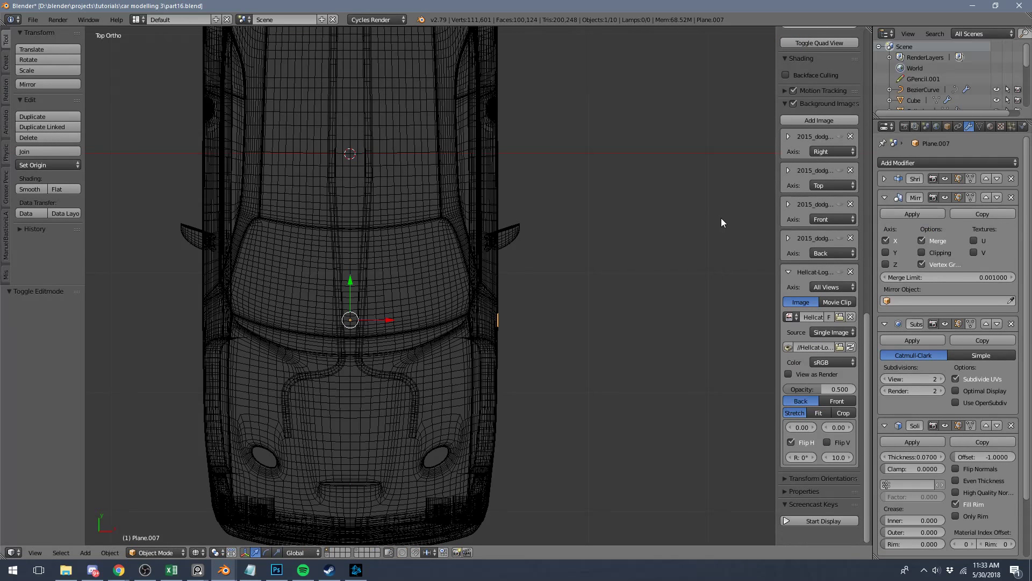
left_click(986, 197)
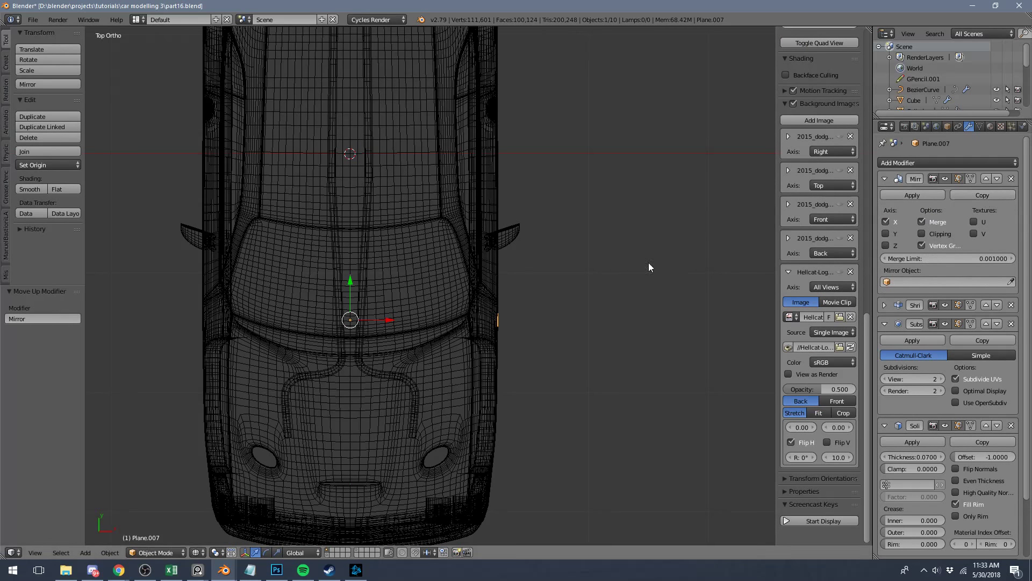
Try moving the logo's mesh in edit mode, undo the move and return to object mode.
middle_click_drag(717, 250, 478, 160)
scroll(417, 294, "up", 4)
key("Tab")
middle_click_drag(383, 309, 429, 330)
key("a")
scroll(429, 329, "down", 4)
left_click_drag(475, 321, 574, 371)
key("ctrl+z")
key("Tab")
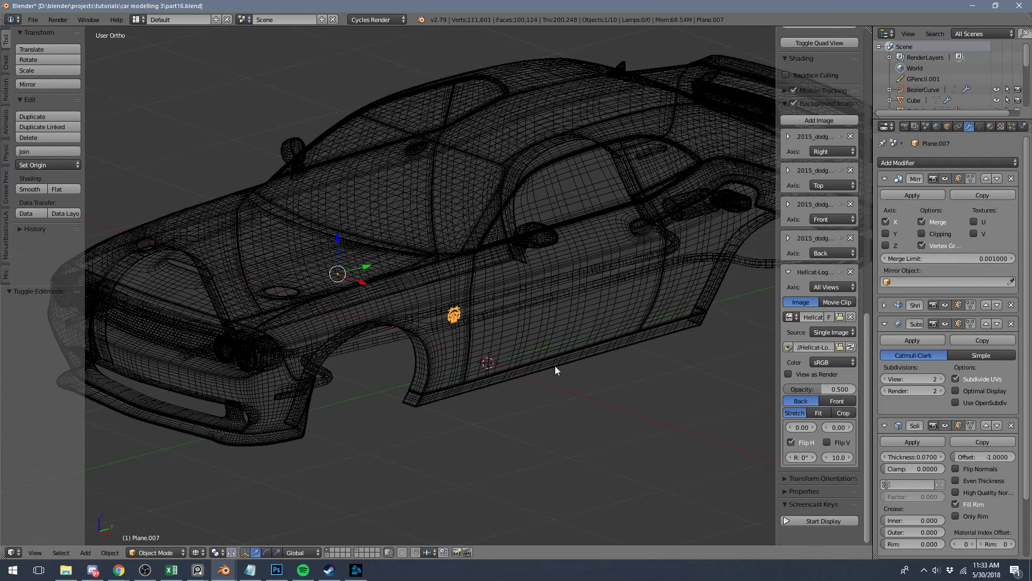
Set the logo's origin to the 3D cursor and collapse the Mirror modifier's settings.
left_click(48, 163)
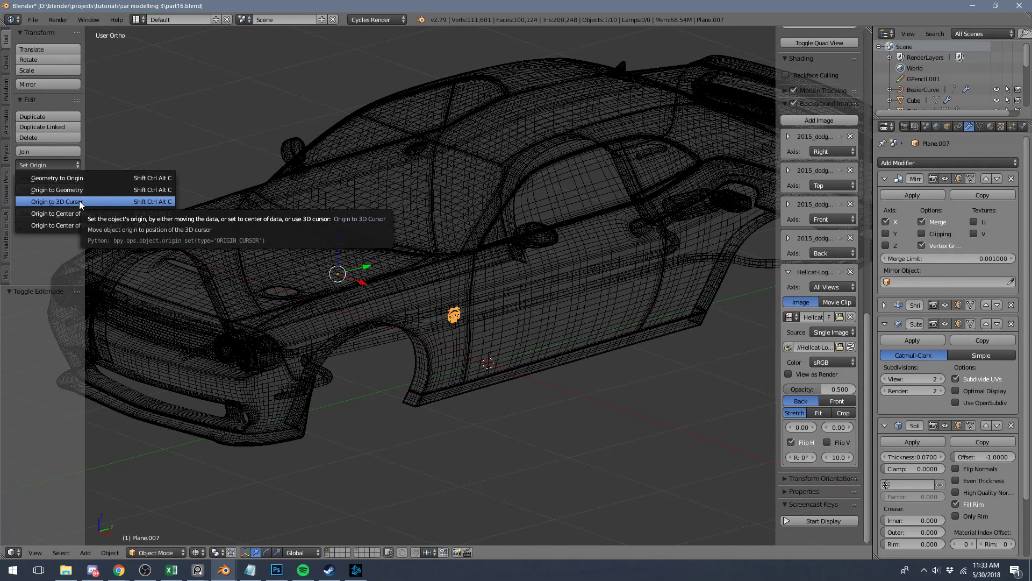
scroll(482, 267, "down", 5)
left_click(50, 166)
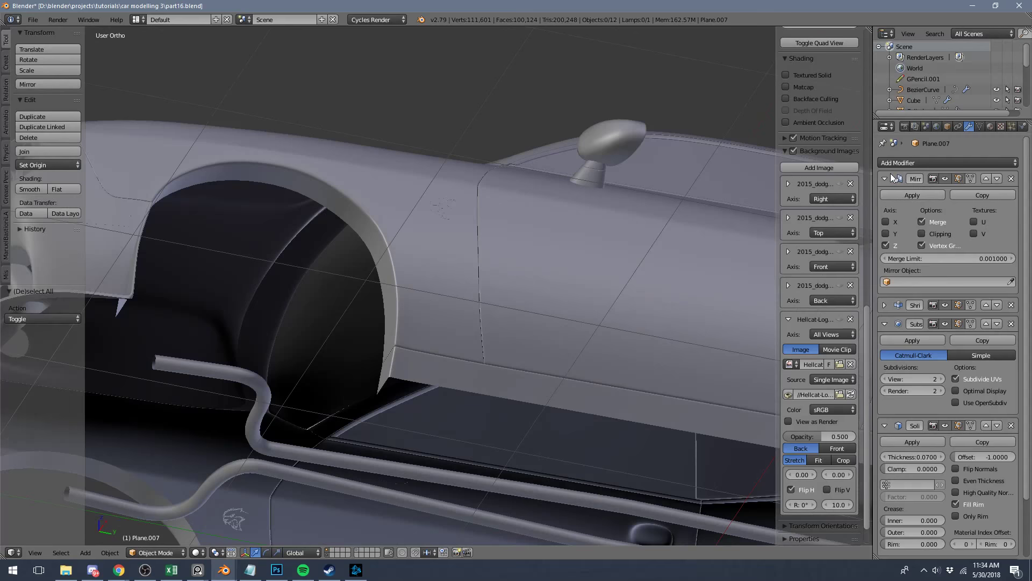
left_click(884, 178)
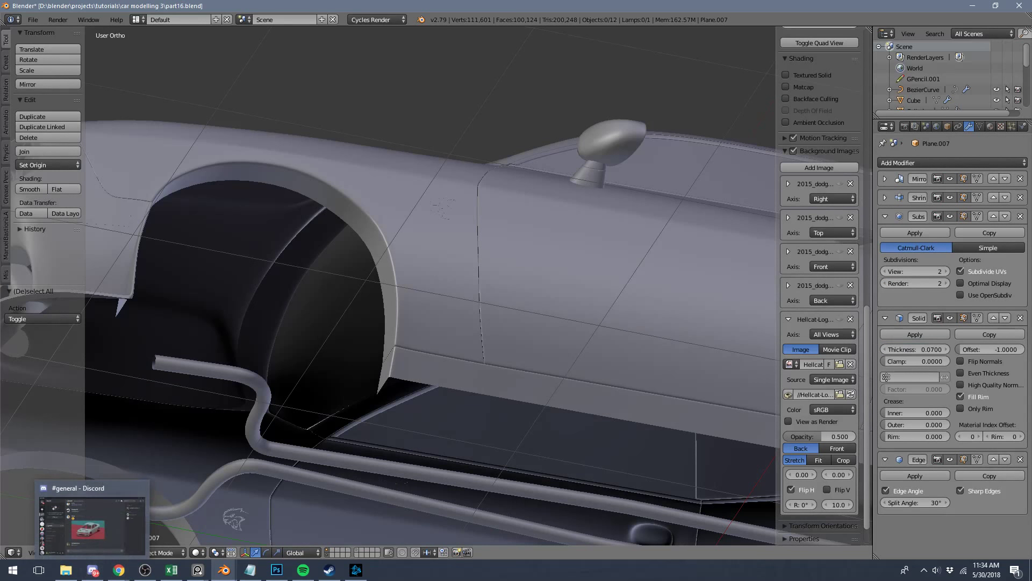
Leave the rendered preview and examine the whole car in solid shading from the front and the side.
left_click(65, 570)
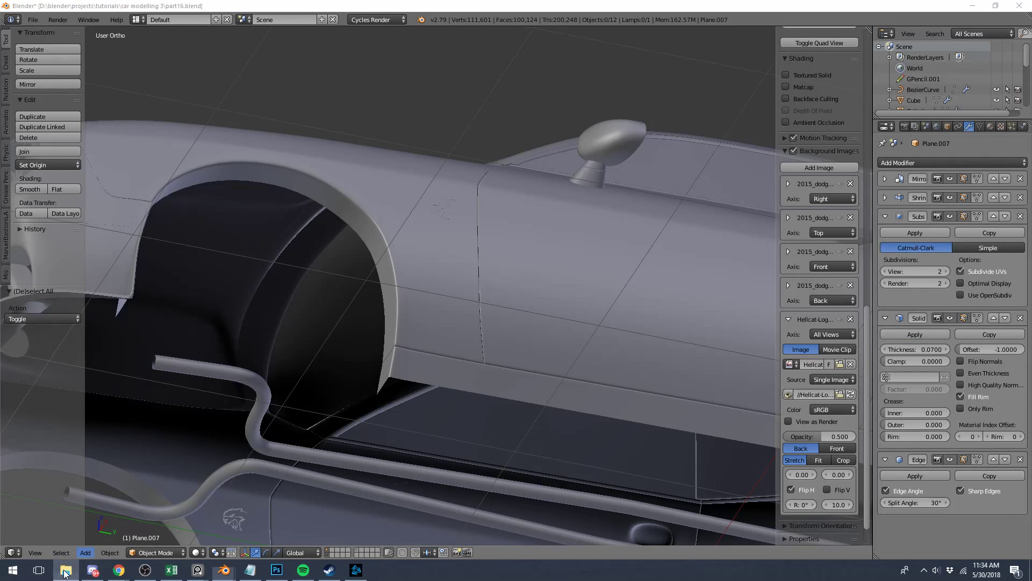
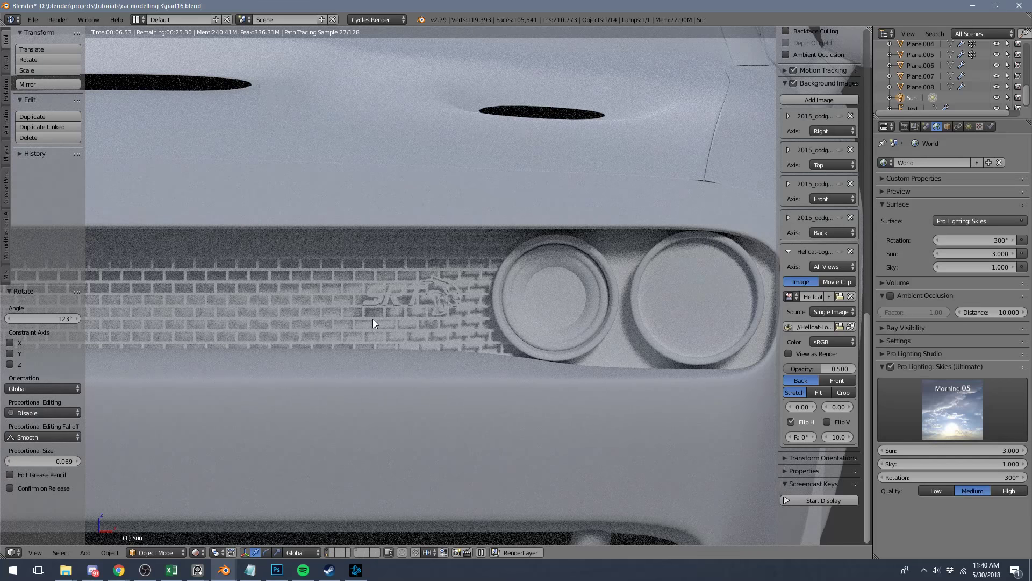
key("KP_1")
key("shift+z")
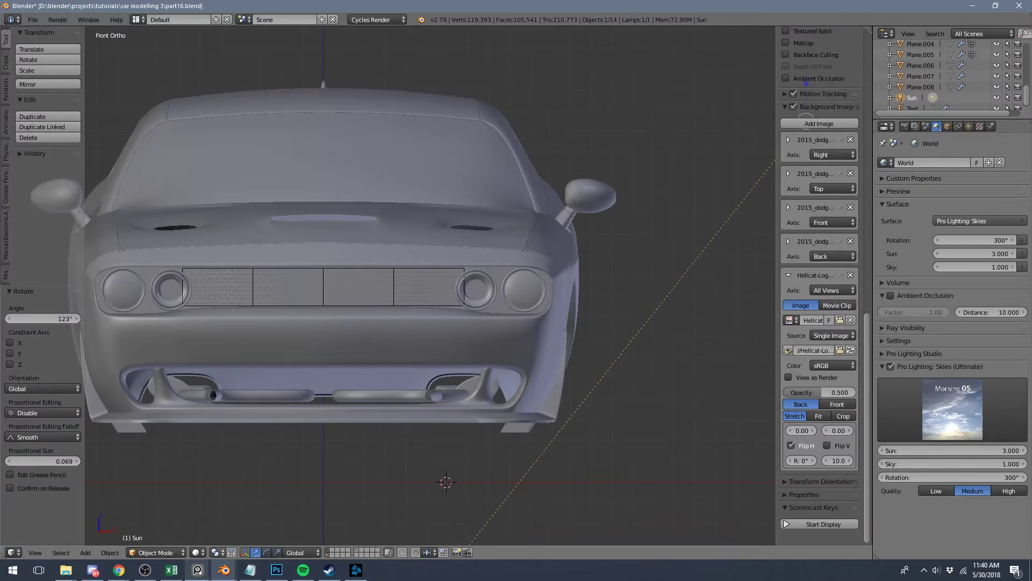
left_click(144, 570)
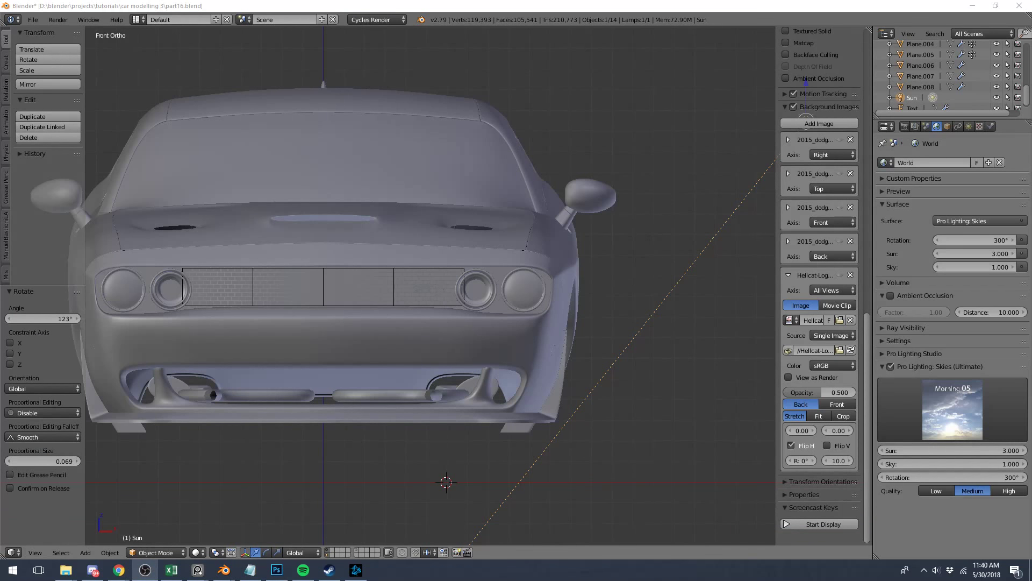
left_click(242, 5)
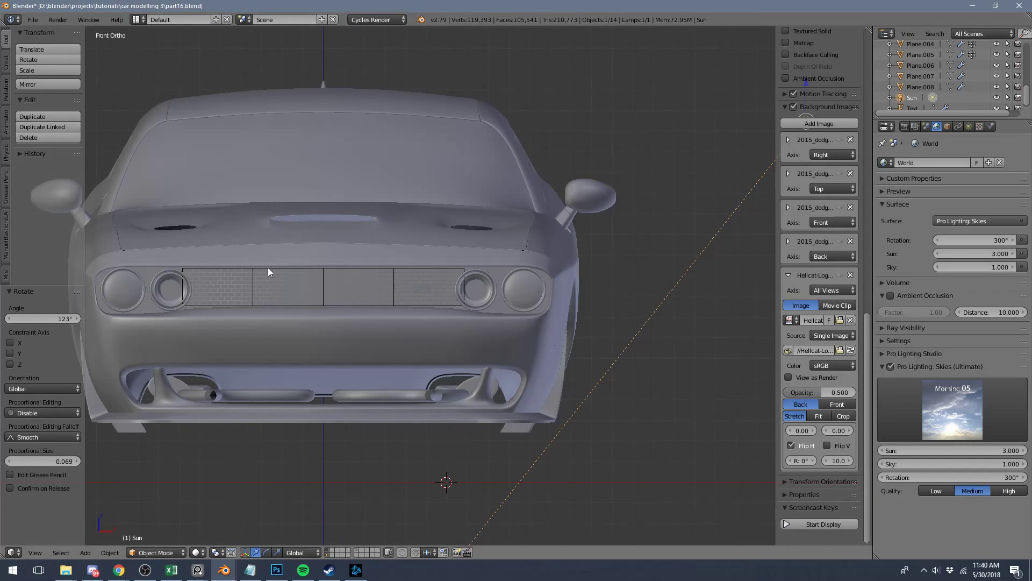
scroll(268, 266, "down", 3)
middle_click_drag(454, 290, 357, 319)
middle_click_drag(625, 315, 334, 361)
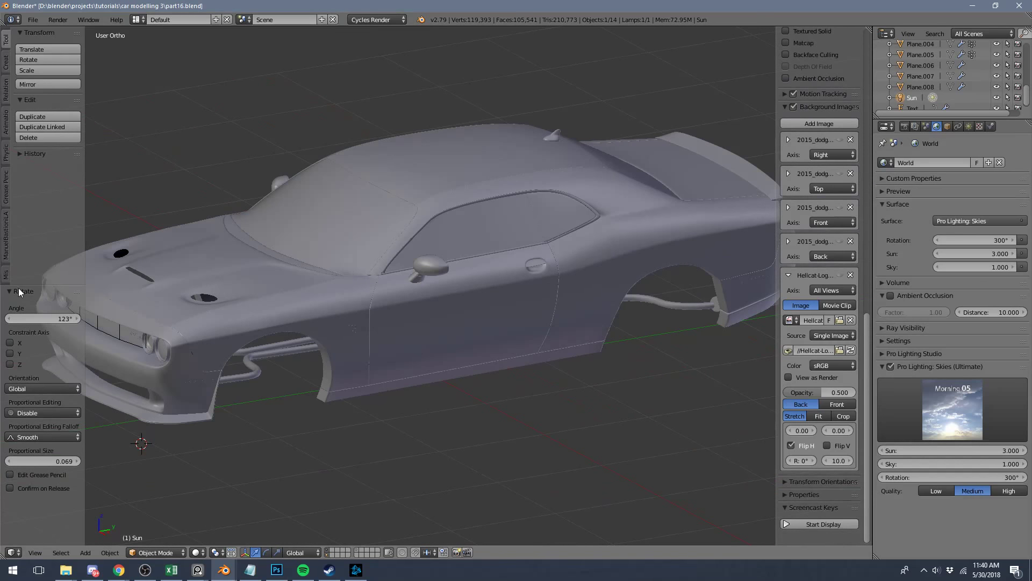
left_click(250, 570)
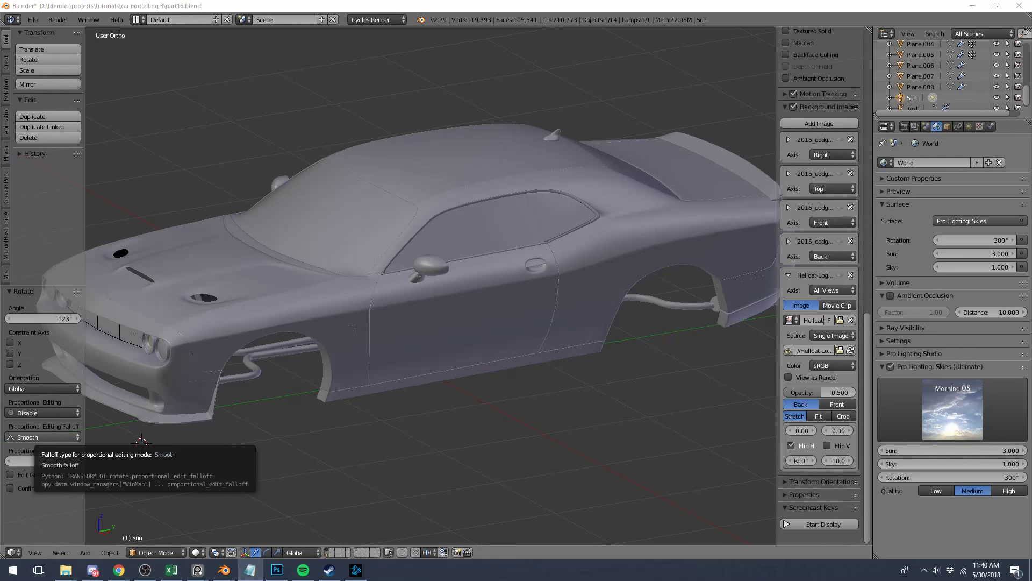
left_click(106, 7)
Delete the narrow triangular face of the body mesh at the hood crease's rear end, near the windshield corner.
right_click(344, 368)
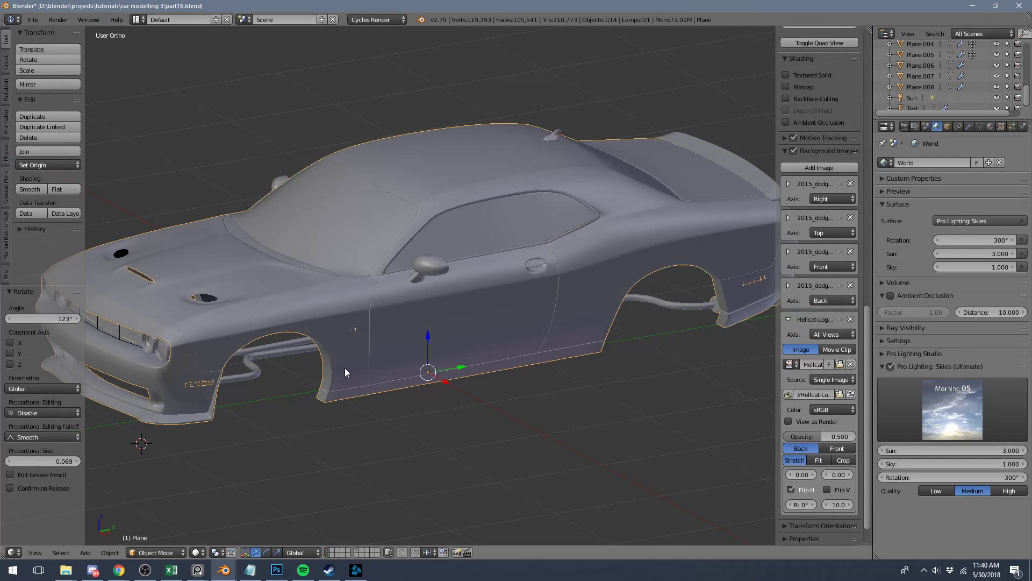
middle_click_drag(227, 308, 525, 321, "shift")
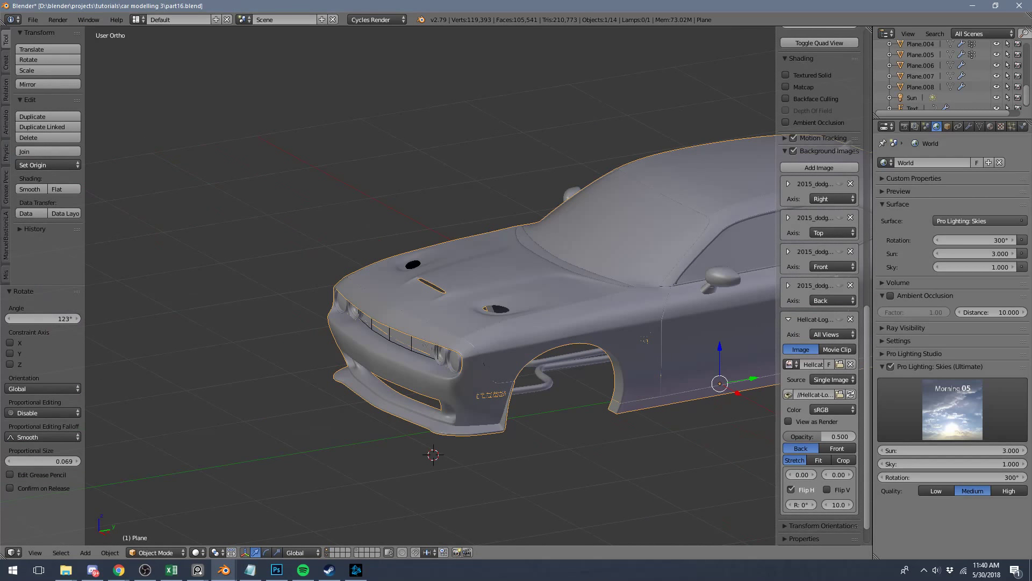
key("Tab")
scroll(591, 323, "up", 6)
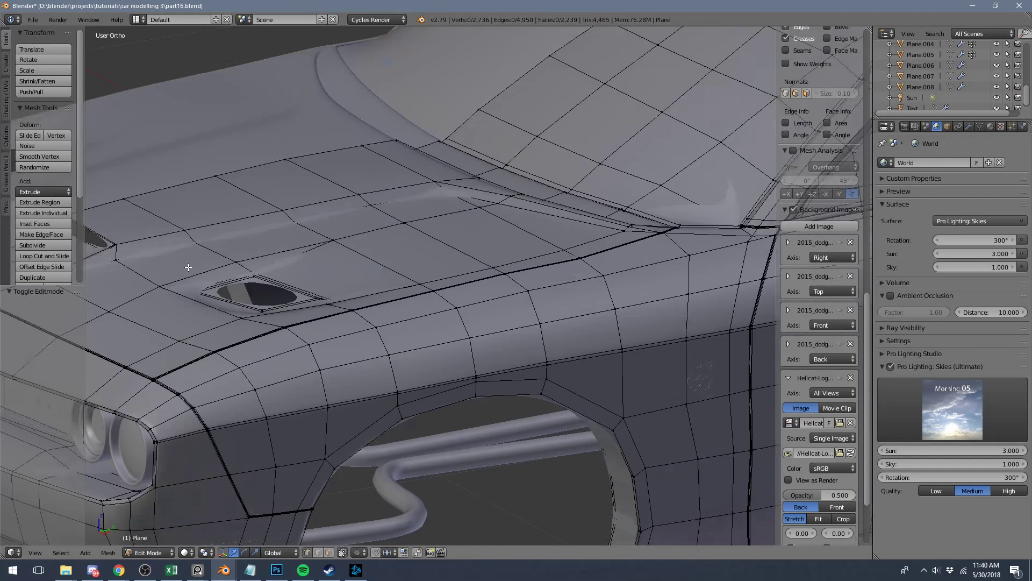
middle_click_drag(188, 267, 386, 314, "shift")
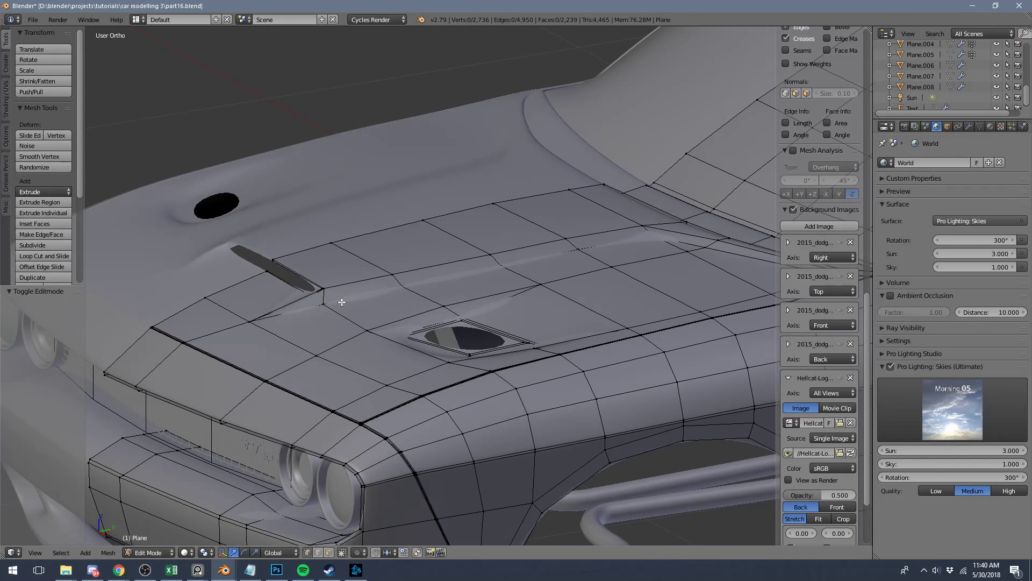
middle_click_drag(317, 304, 181, 322, "shift")
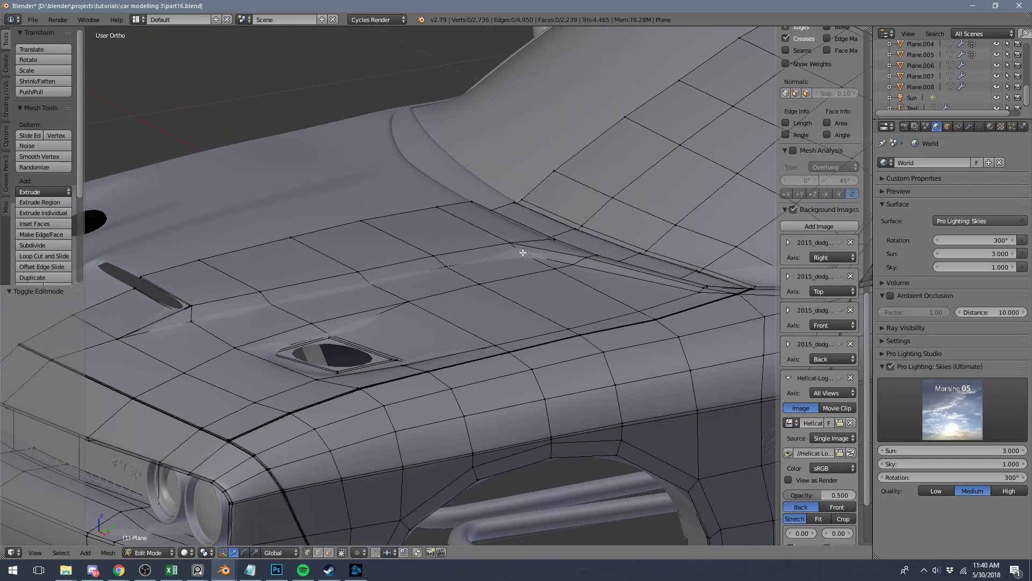
left_click(330, 552)
right_click(714, 290)
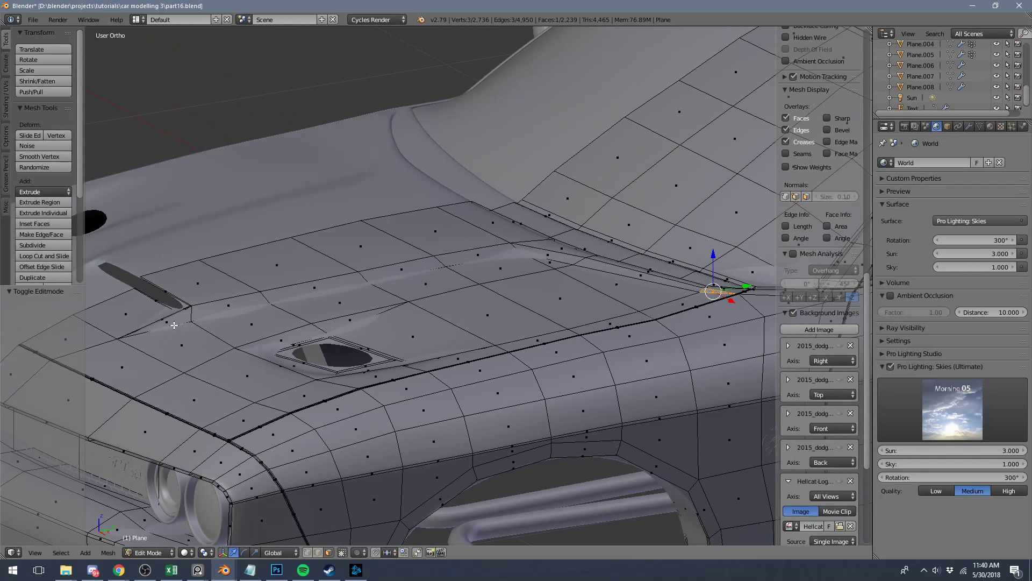
key("x")
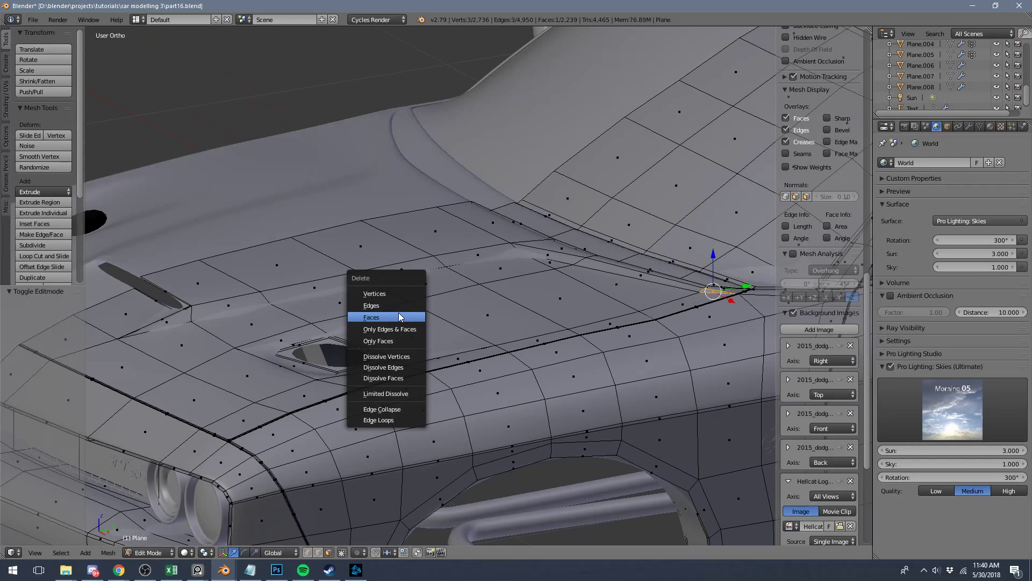
left_click(397, 317)
Delete the triangular face at the front end of the hood crease, beside the central hood scoop.
right_click(187, 316)
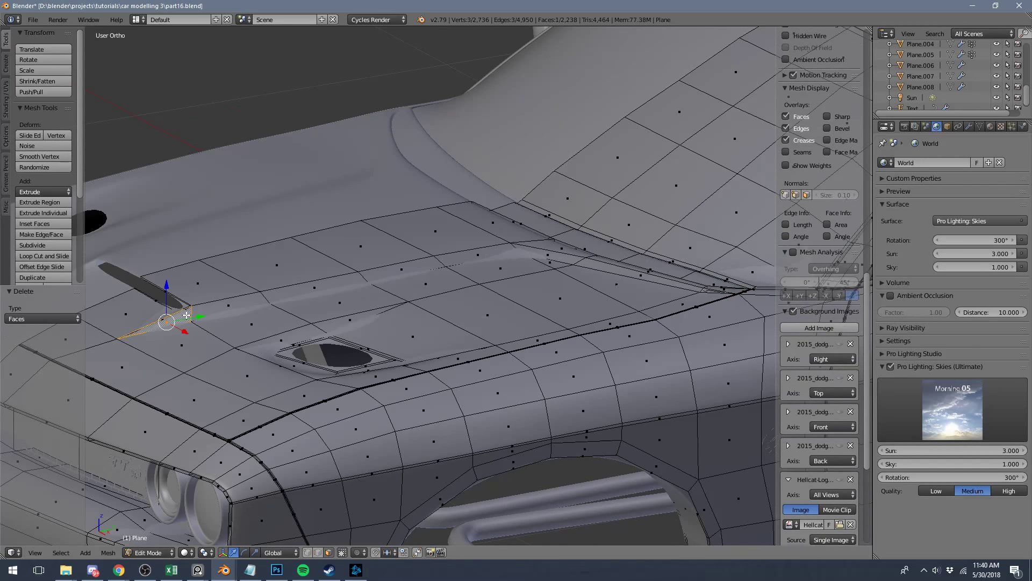
key("x")
left_click(187, 315)
Add a loop cut along the hood crease strip and slide it close to the strip's inner edge.
middle_click_drag(196, 311, 247, 311)
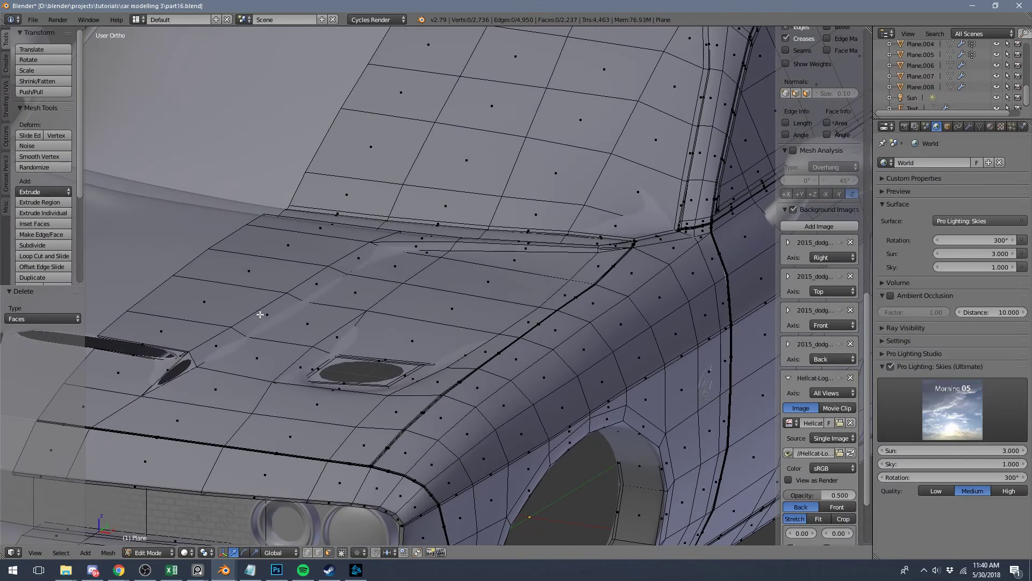
key("ctrl+r")
left_click(233, 329)
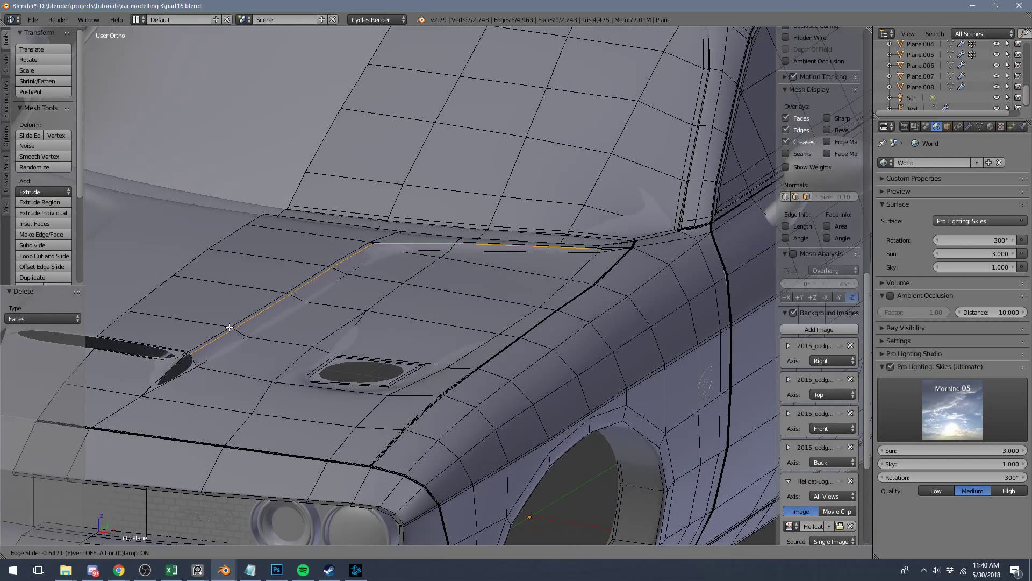
left_click(228, 325)
key("a")
Add a second loop cut along the hood crease strip near its outer edge.
key("ctrl+r")
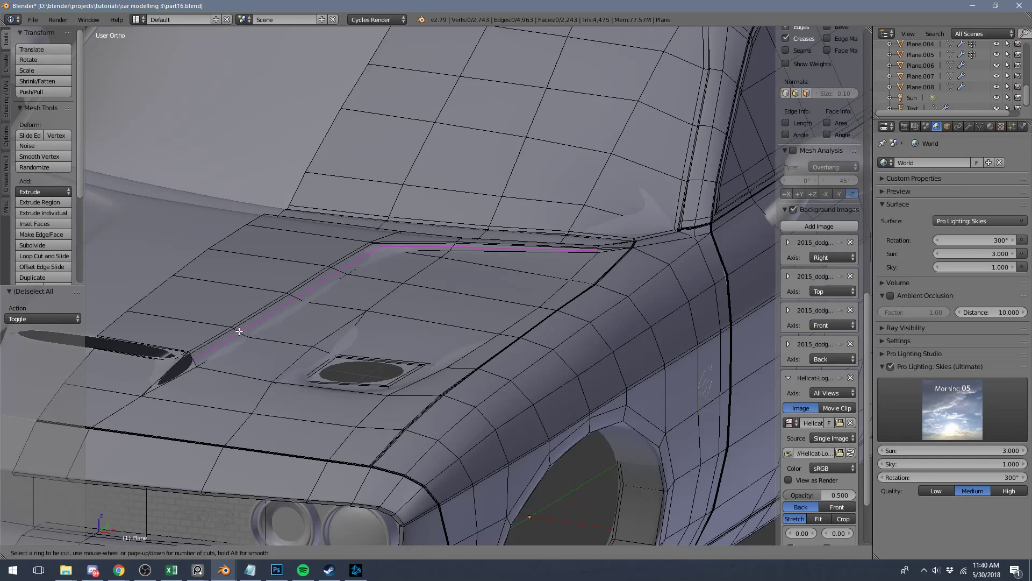
left_click(240, 332)
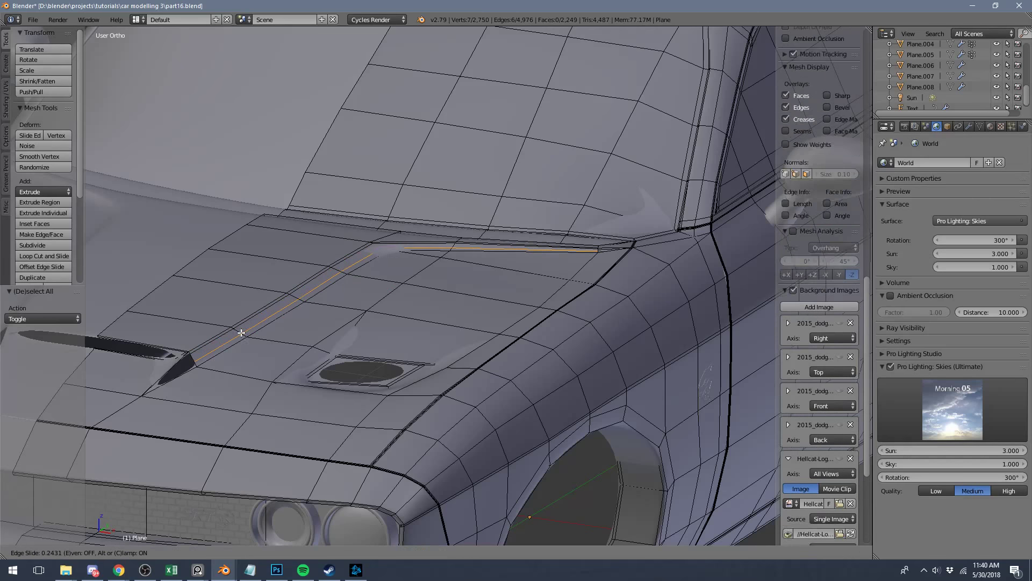
left_click(265, 347)
Return to object mode and set the body's Subdivision Surface view level to 1.
key("Tab")
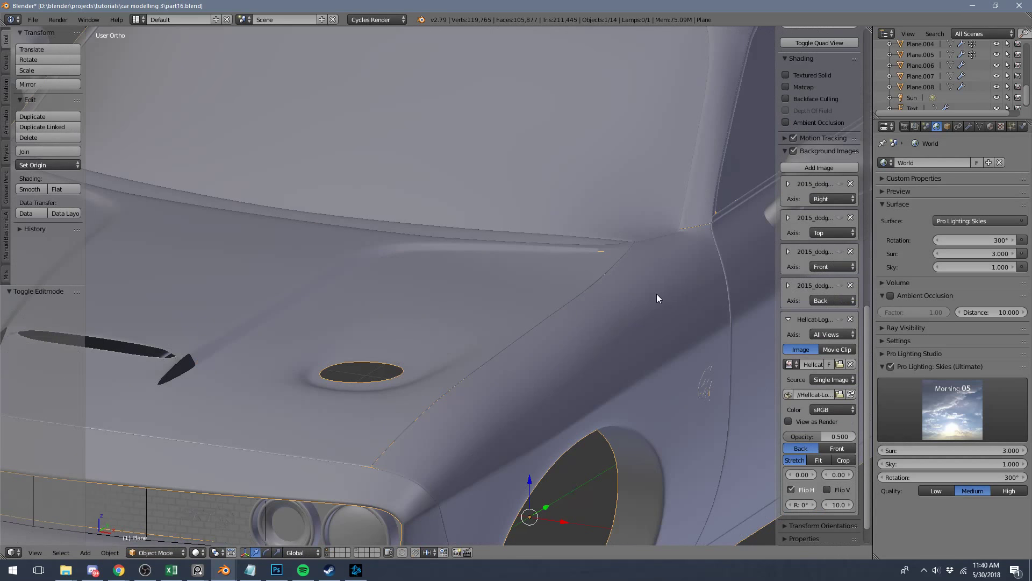
left_click(969, 126)
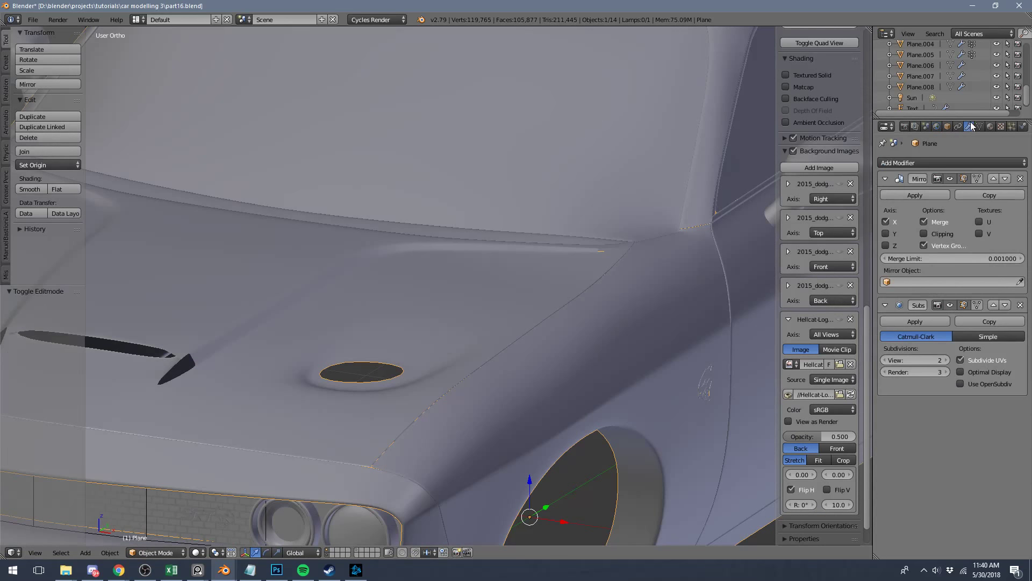
left_click(885, 359)
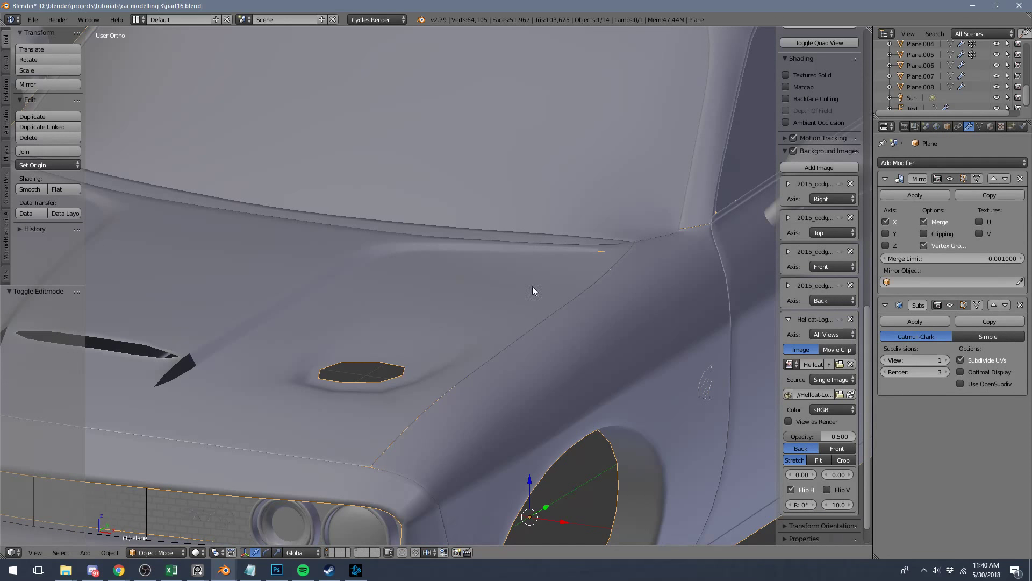
Edge-slide the new outer loop by a factor of 0.251 toward the hood crease's outer edge.
key("Tab")
middle_click_drag(248, 306, 422, 277, "shift")
scroll(423, 276, "up", 6)
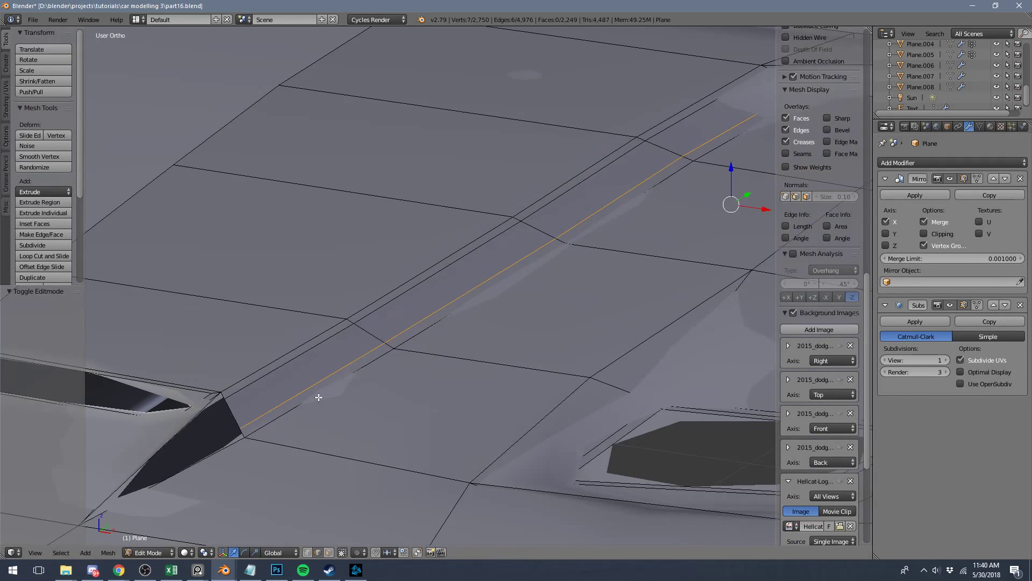
key("g")
key("g")
left_click(349, 449)
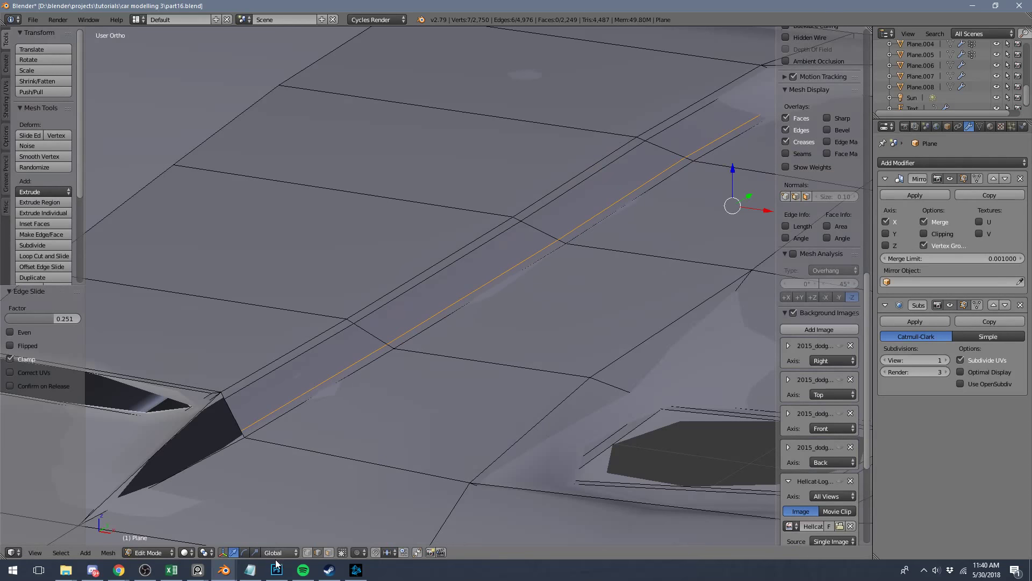
In vertex mode, fill the gap at the crease's front end beside the central scoop with triangular faces.
left_click(307, 552)
middle_click_drag(234, 369, 339, 290, "shift")
scroll(339, 290, "up", 2)
key("a")
right_click(311, 387)
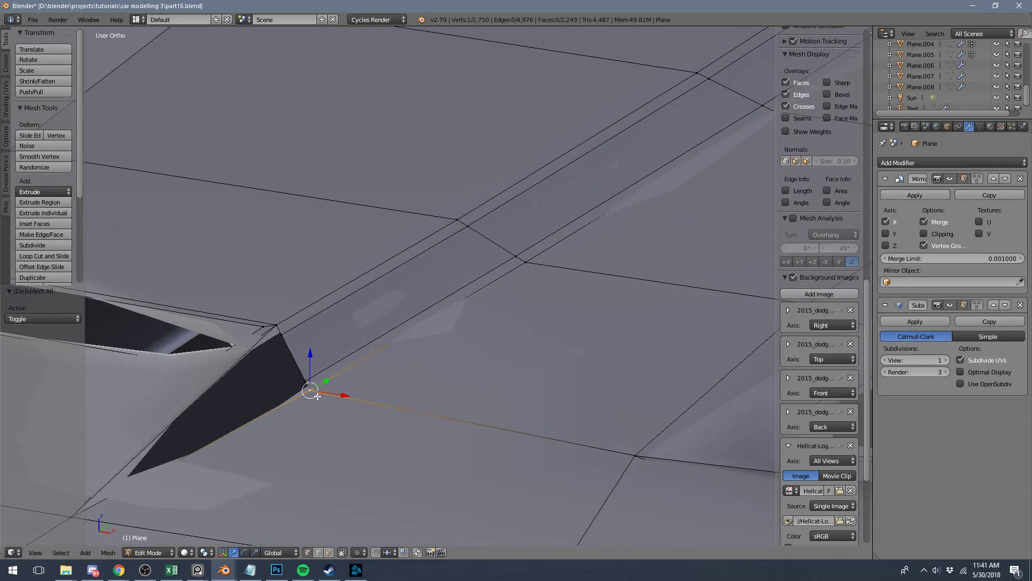
right_click(306, 381, "shift")
middle_click_drag(164, 453, 247, 409, "shift")
right_click(152, 474, "shift")
key("f")
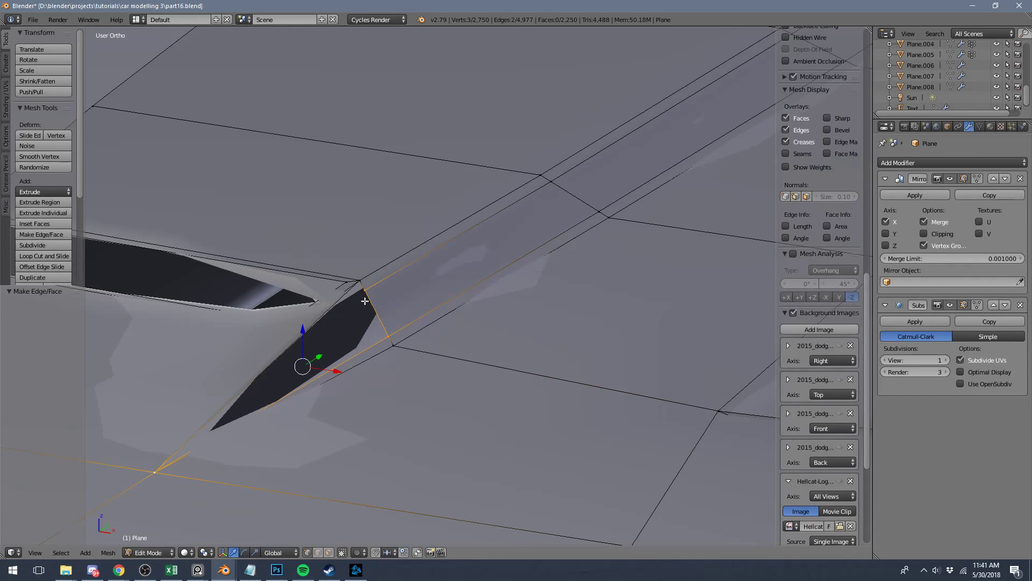
key("f")
scroll(200, 406, "down", 4)
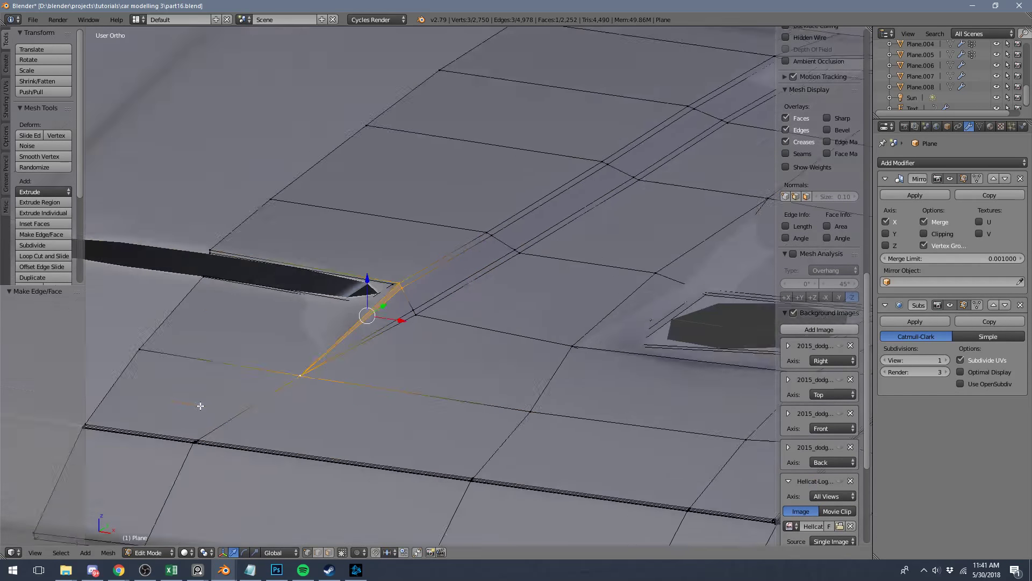
scroll(200, 406, "down", 3)
key("a")
Fill the first triangle at the hood crease's rear end, joining its inner edge vertices to the corner vertex.
middle_click_drag(634, 140, 450, 251, "shift")
scroll(450, 251, "up", 4)
middle_click_drag(683, 283, 407, 304, "shift")
scroll(407, 304, "up", 5)
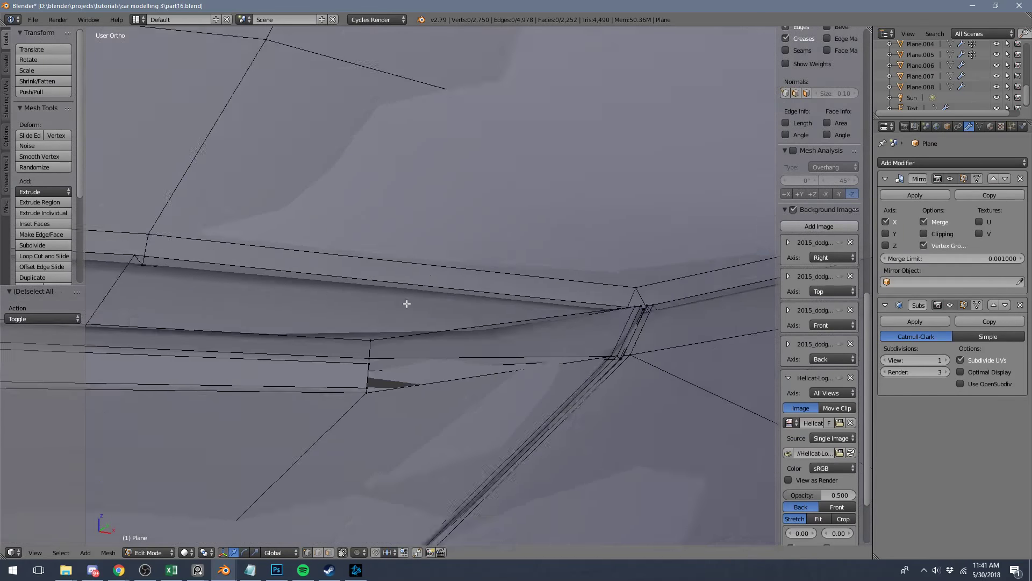
scroll(407, 303, "up", 2)
right_click(340, 389)
right_click(337, 398, "shift")
right_click(680, 384, "shift")
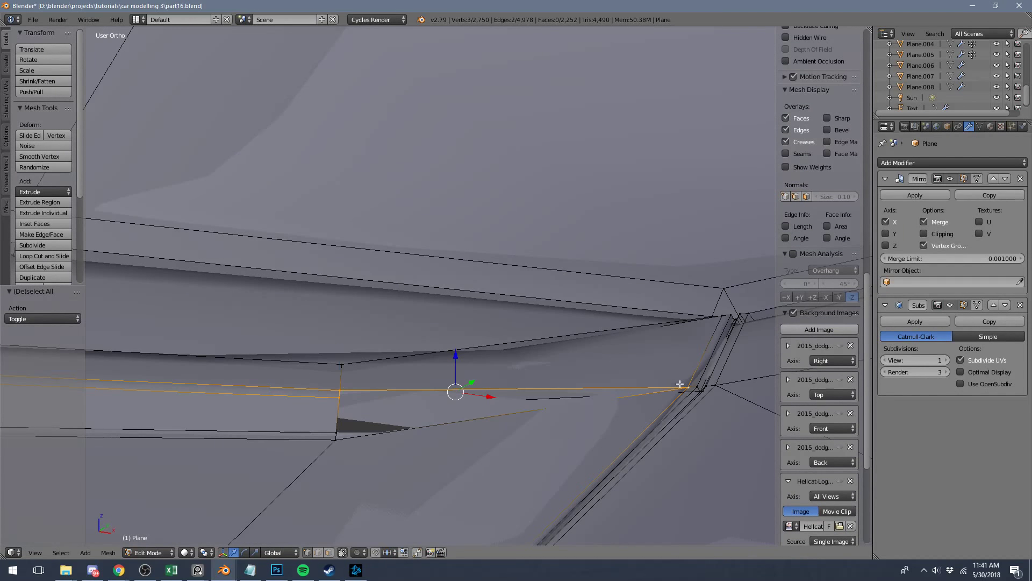
key("f")
Fill the remaining two triangles at the hood crease's rear end and return to object mode.
right_click(338, 398)
right_click(336, 440, "shift")
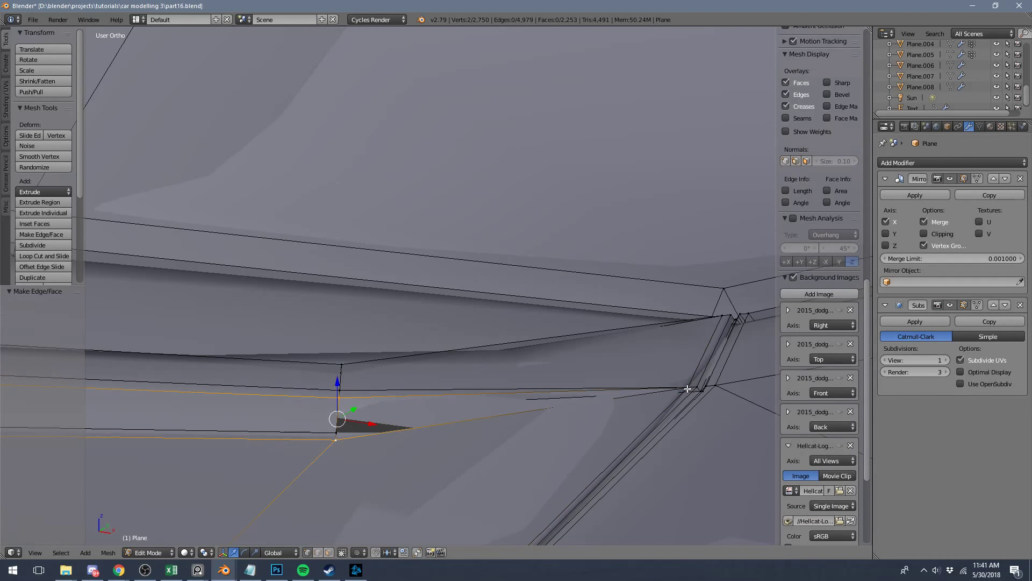
key("ctrl+z")
right_click(336, 430, "shift")
right_click(688, 381, "shift")
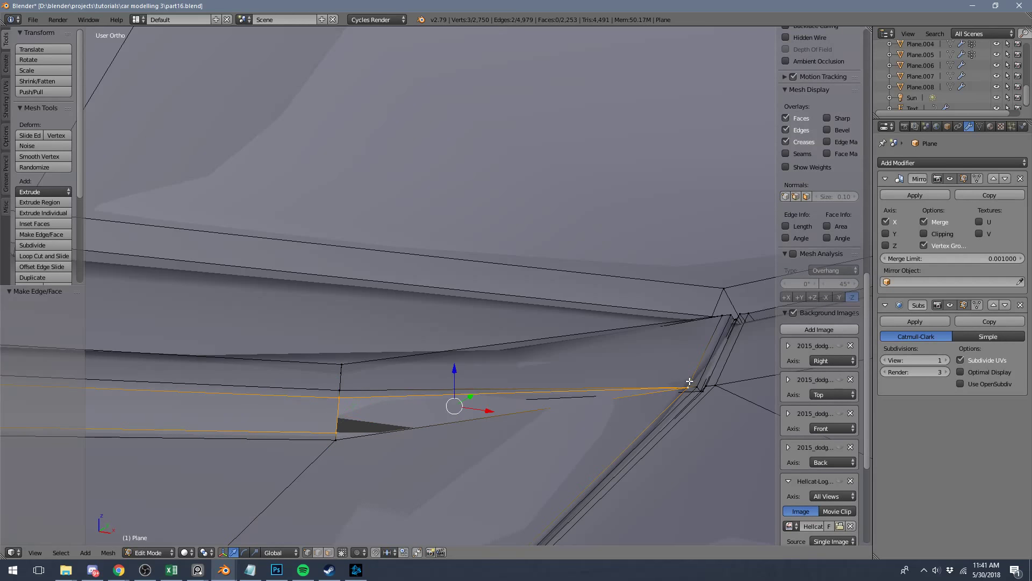
right_click(336, 433)
right_click(336, 439, "shift")
right_click(685, 384, "shift")
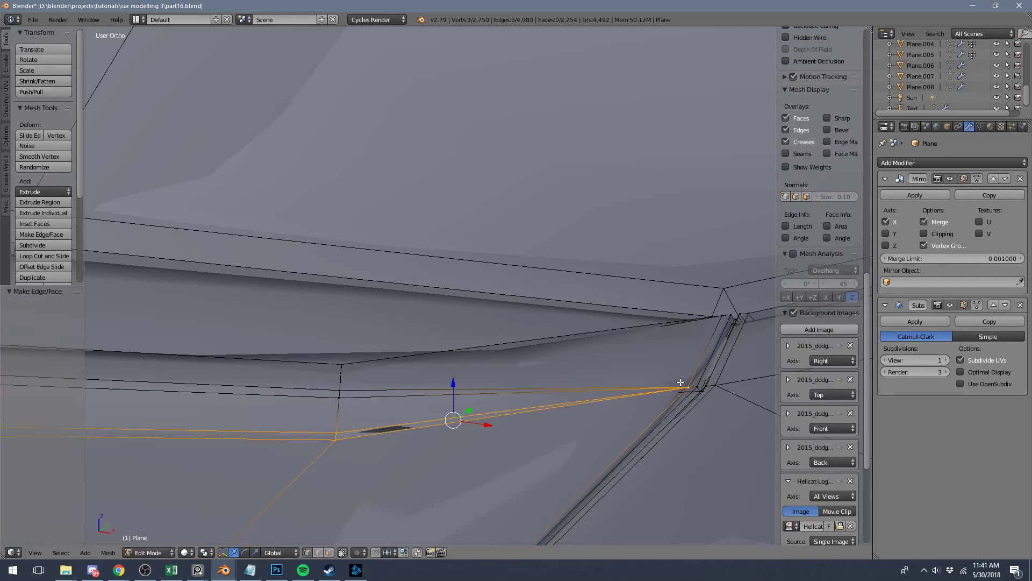
key("f")
scroll(682, 380, "down", 7)
key("Tab")
scroll(677, 379, "down", 7)
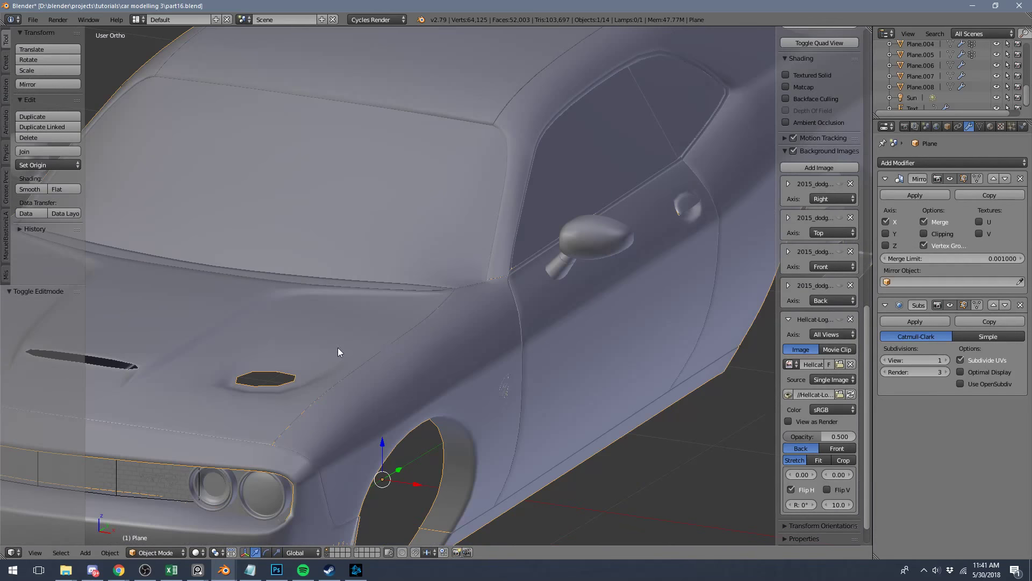
Turn off the Subdivision Surface display in edit mode and deselect the body mesh for work around the central scoop's corner.
mouse_move(338, 347)
middle_mouse_down()
mouse_move(391, 327)
mouse_move(350, 363)
middle_mouse_up()
scroll(469, 320, "up", 5)
middle_click_drag(198, 411, 458, 335, "shift")
key("Tab")
middle_click_drag(549, 354, 367, 327, "shift")
left_click(963, 305)
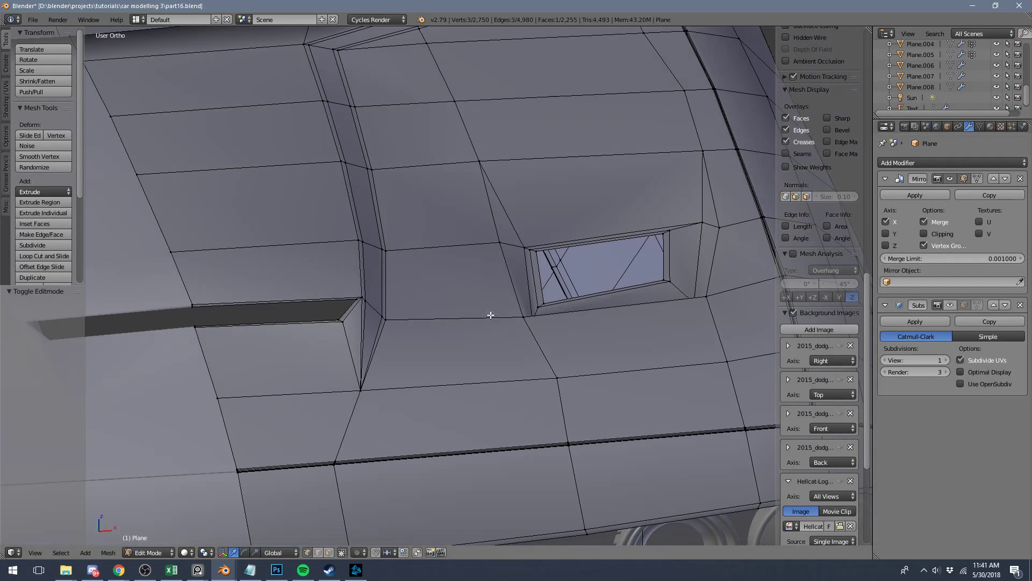
scroll(404, 316, "up", 3)
key("a")
key("a")
key("a")
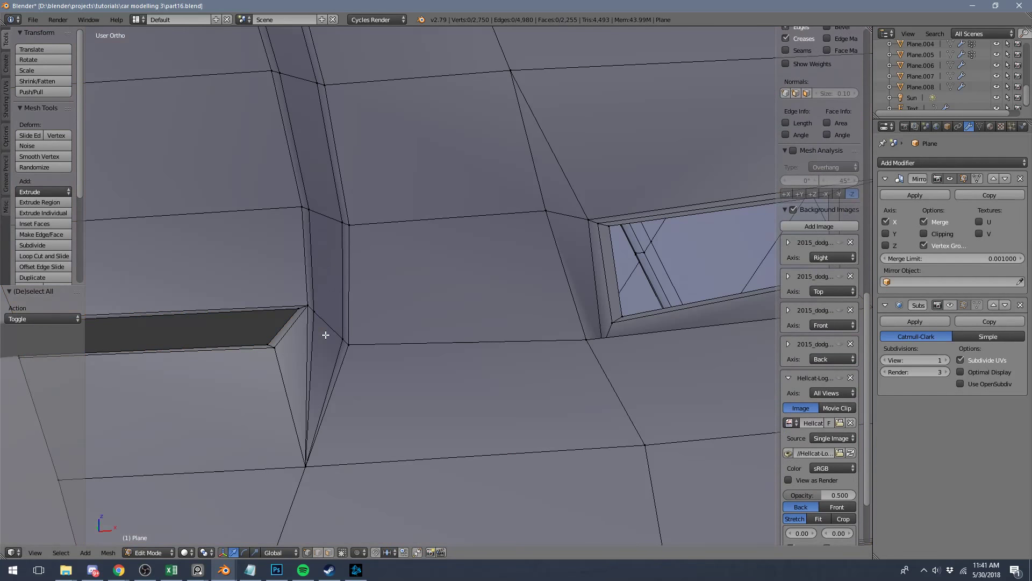
In face mode, try deleting the triangular face between the central scoop's end and the hood crease's front tip.
middle_click_drag(325, 334, 337, 327)
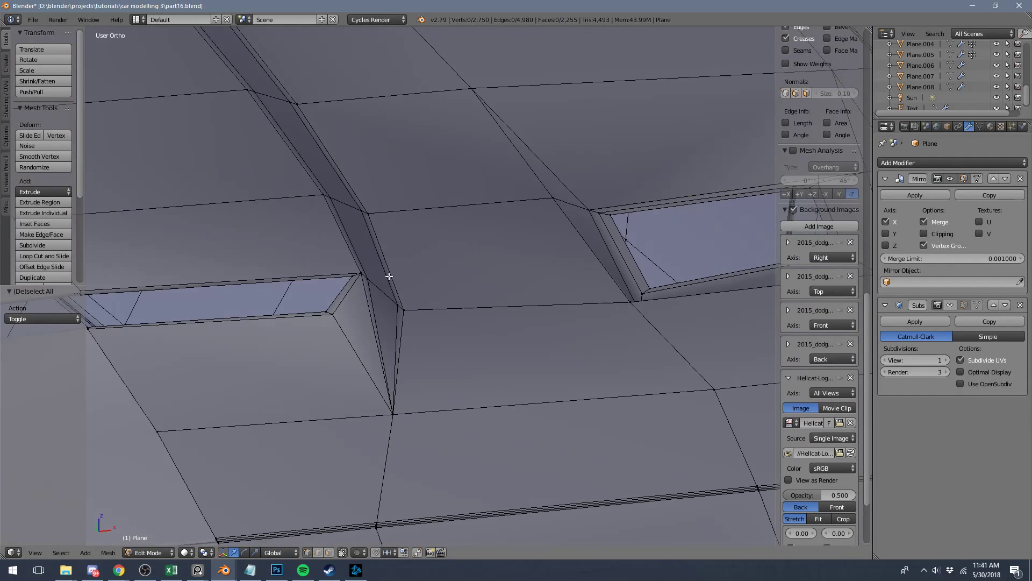
left_click(329, 552)
right_click(366, 341)
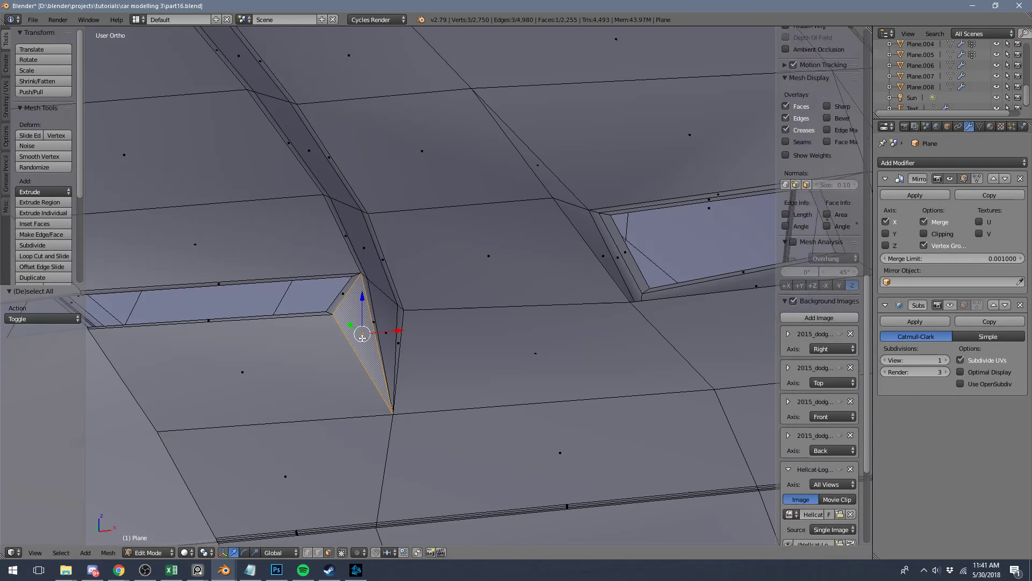
key("x")
left_click(366, 337)
Try adding two loop cuts across the narrow end strip of the central scoop, near its upper and lower corners.
key("ctrl+r")
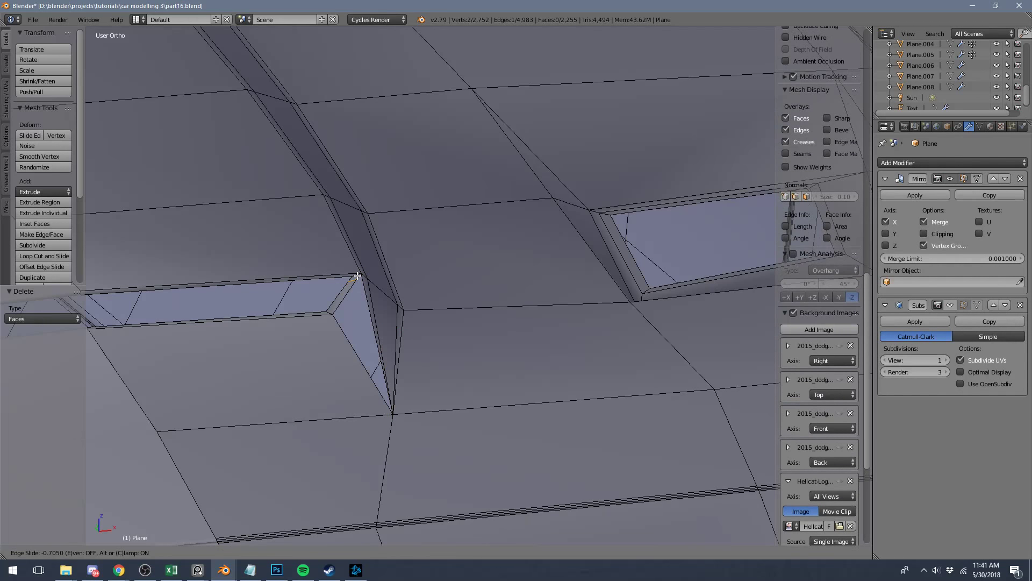
left_click(345, 286)
right_click(345, 287)
key("a")
key("ctrl+r")
left_click(348, 294)
left_click(346, 312)
In vertex mode, try refilling the gap with triangular faces joining the new scoop-end vertices to the crease's front tip.
left_click(310, 554)
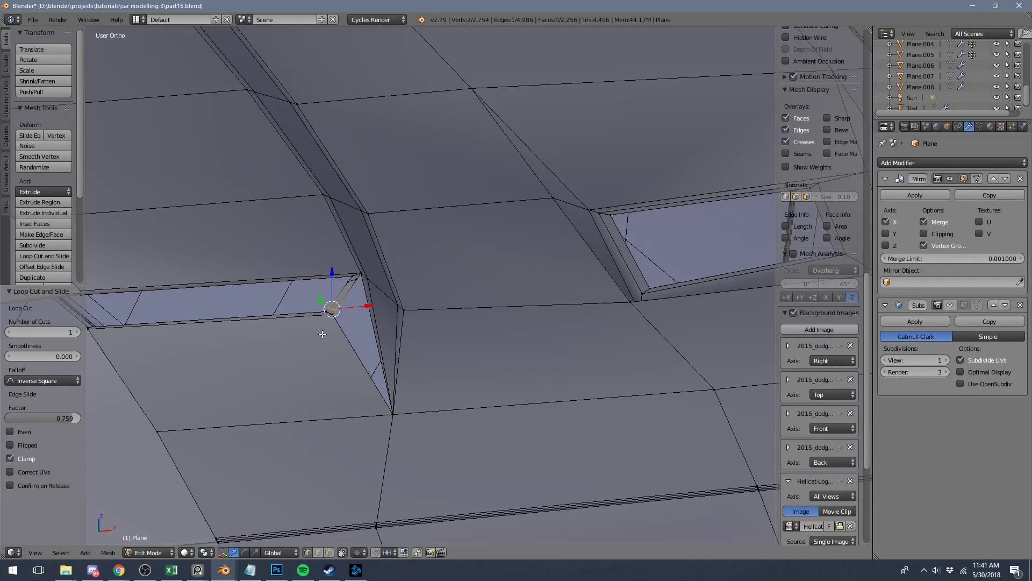
right_click(392, 411, "shift")
key("f")
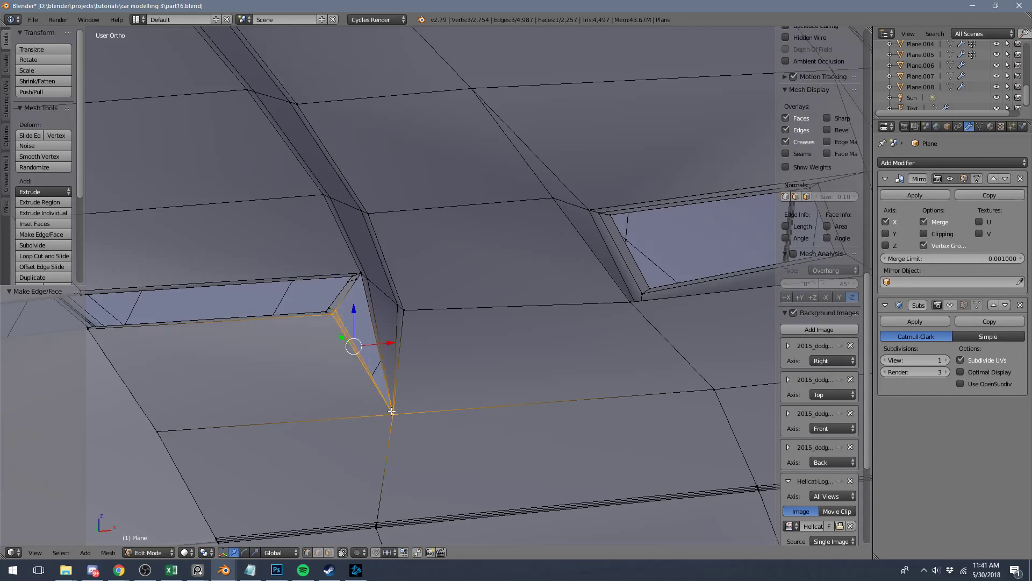
right_click(392, 411)
right_click(337, 311, "shift")
right_click(356, 280, "shift")
key("f")
Try closing the remaining sliver between the scoop's upper corner and the crease tip, and preview the hood in object mode.
right_click(357, 279)
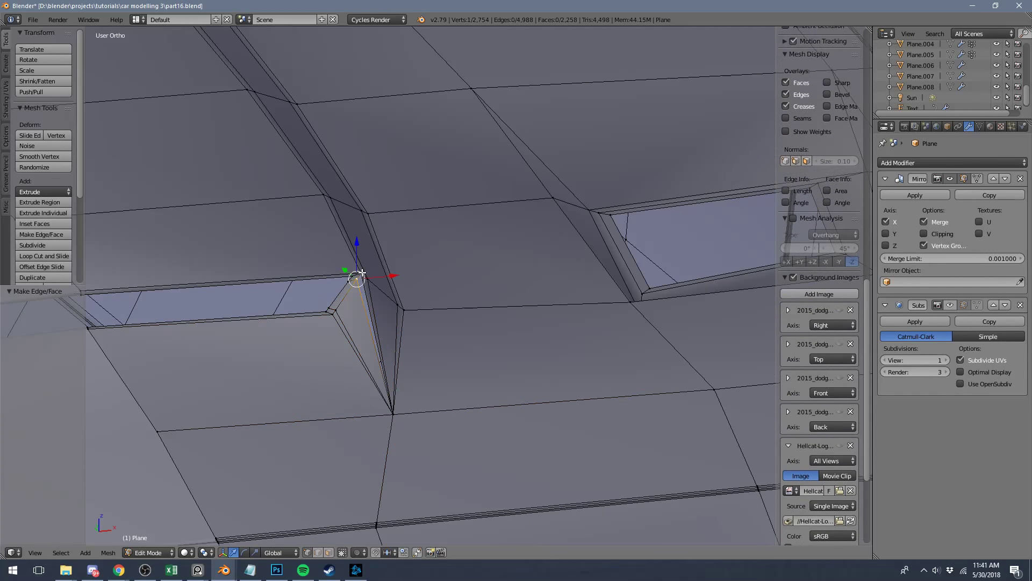
right_click(393, 412, "shift")
key("Tab")
key("Tab")
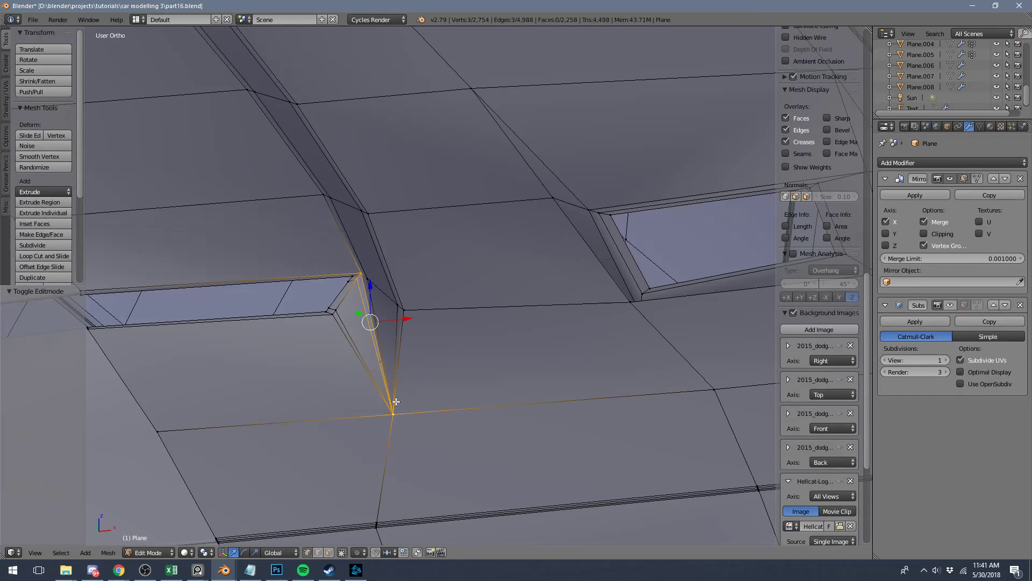
key("Tab")
scroll(395, 396, "down", 6)
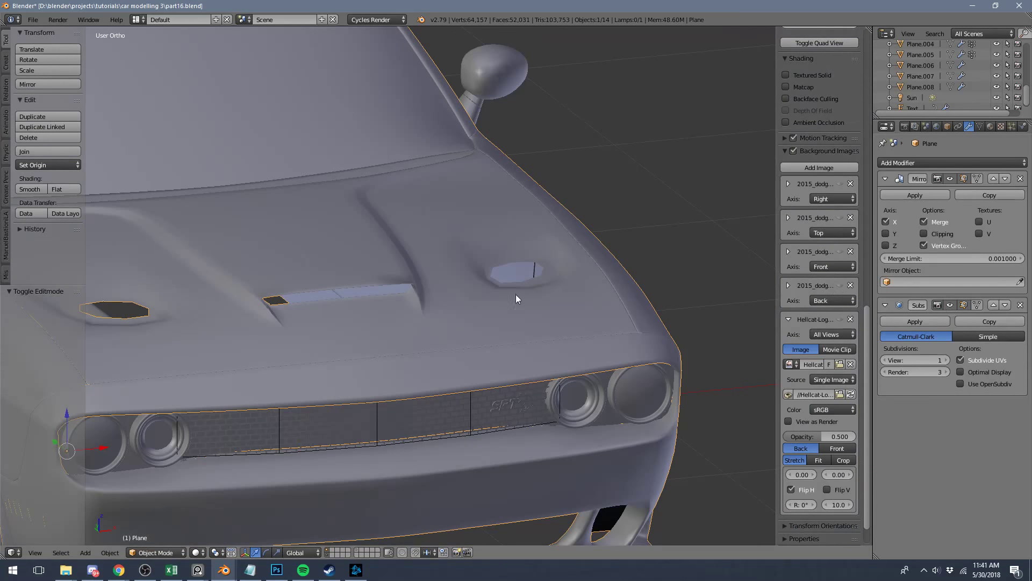
middle_click_drag(515, 299, 454, 305)
Try sliding the new vertex at the central scoop's upper corner along its edge, and preview the smoothed corner.
key("Tab")
scroll(435, 287, "up", 8)
middle_click_drag(358, 291, 374, 284)
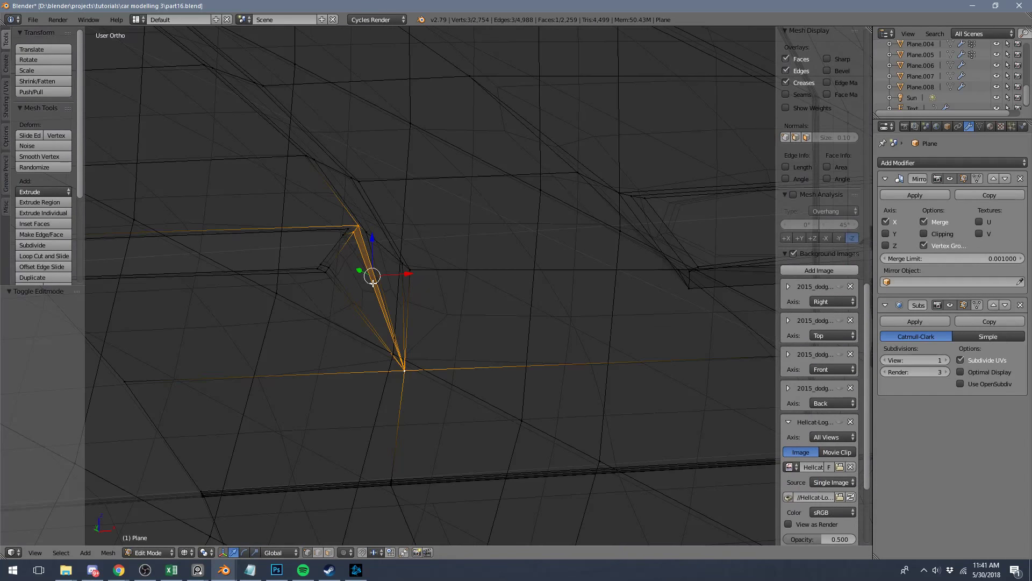
scroll(374, 284, "up", 3)
right_click(310, 208)
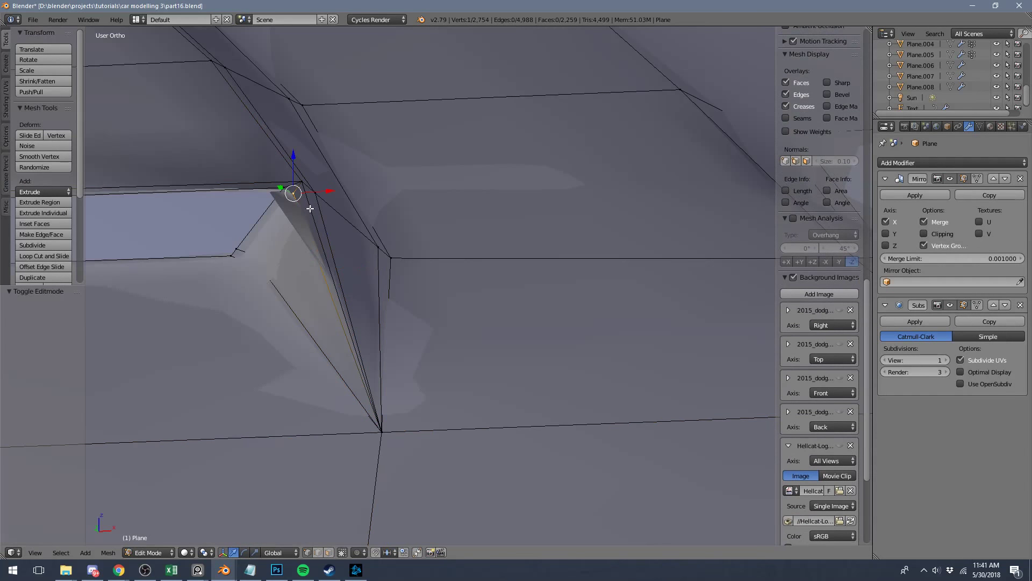
key("shift+v")
left_click(298, 228)
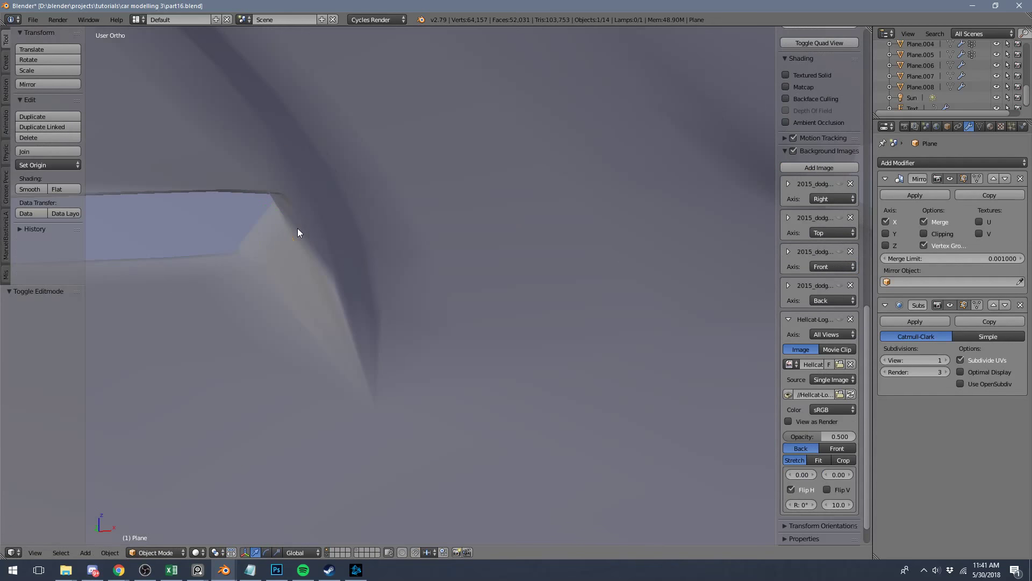
key("Tab")
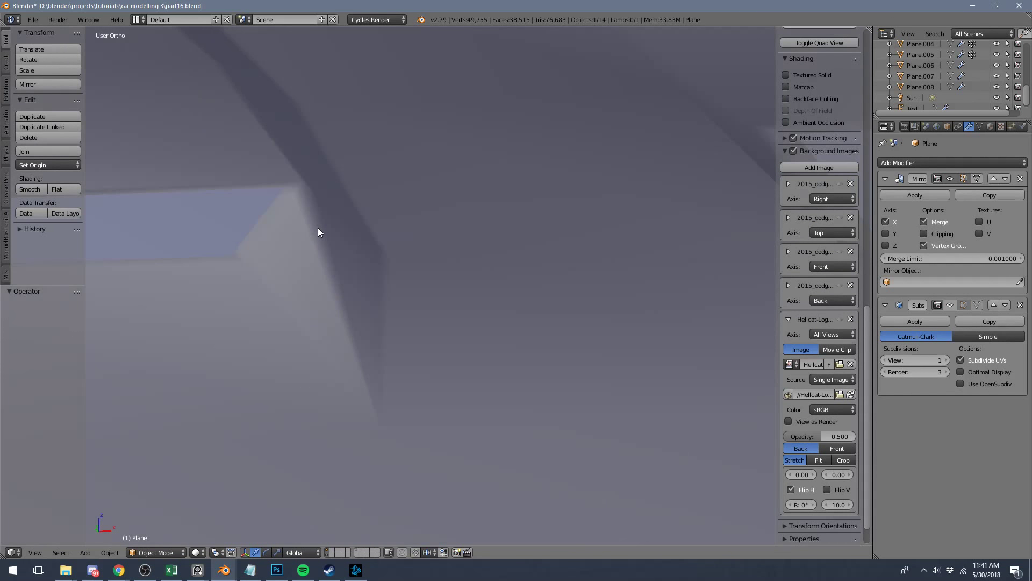
Undo the loop cuts and replacement faces at the central scoop's corner, and compare the surface in object mode.
key("Tab")
key("Tab")
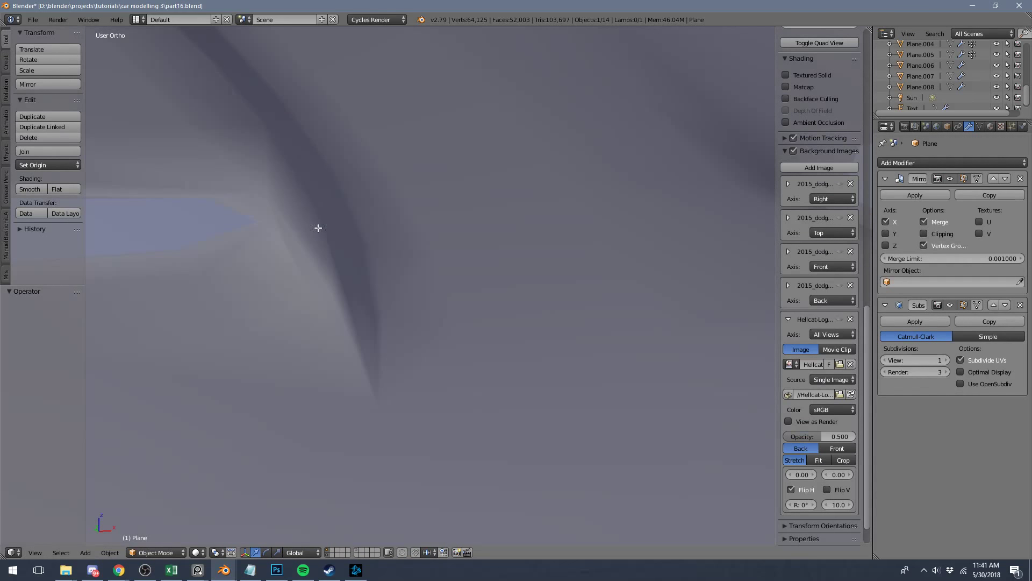
key("Tab")
key("Tab")
Set the body's Subdivision Surface view level to 2 and review the smoothed hood from the side.
scroll(374, 211, "down", 6)
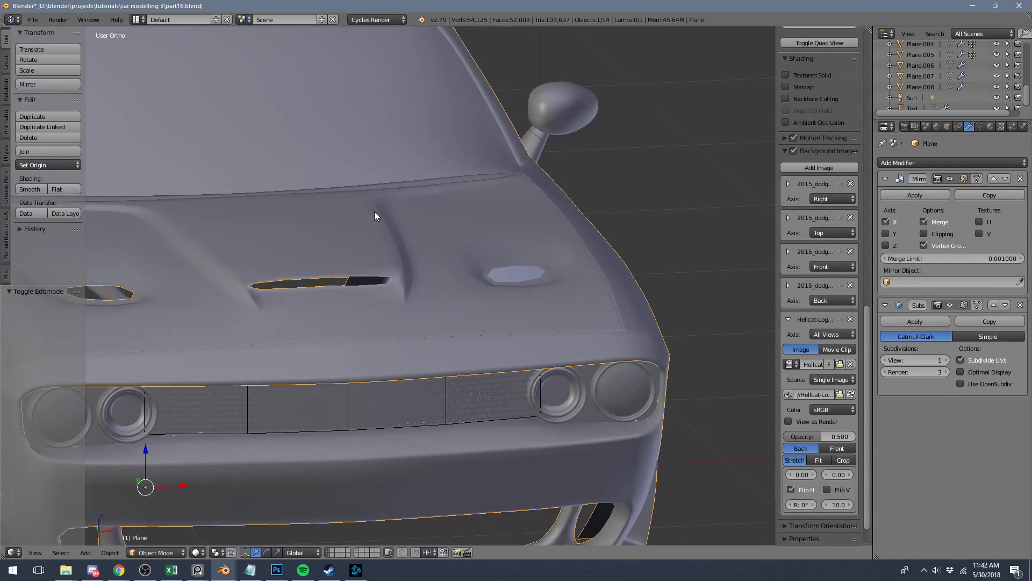
scroll(333, 224, "up", 2)
middle_click_drag(333, 228, 225, 279)
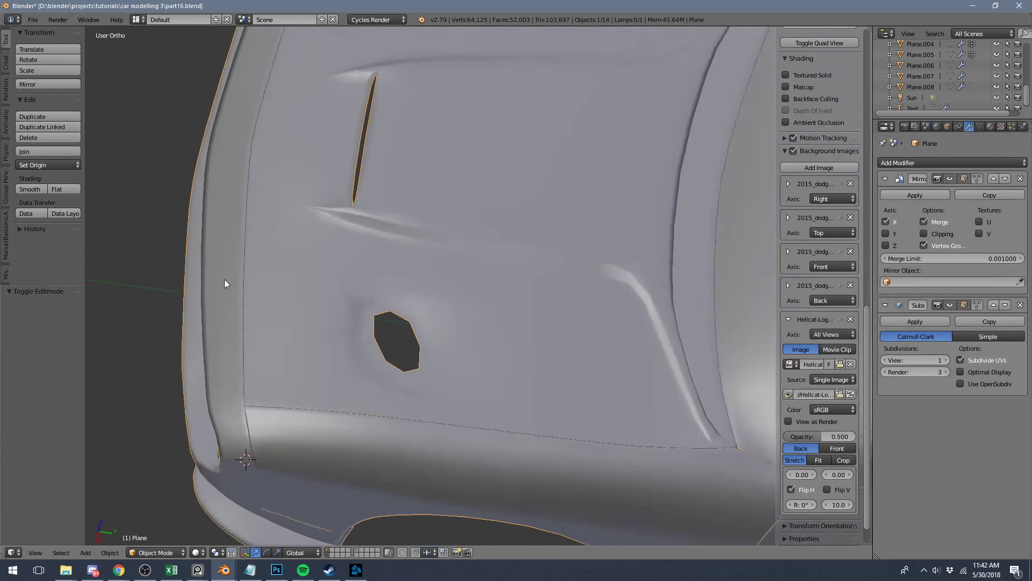
scroll(247, 319, "up", 4)
key("Tab")
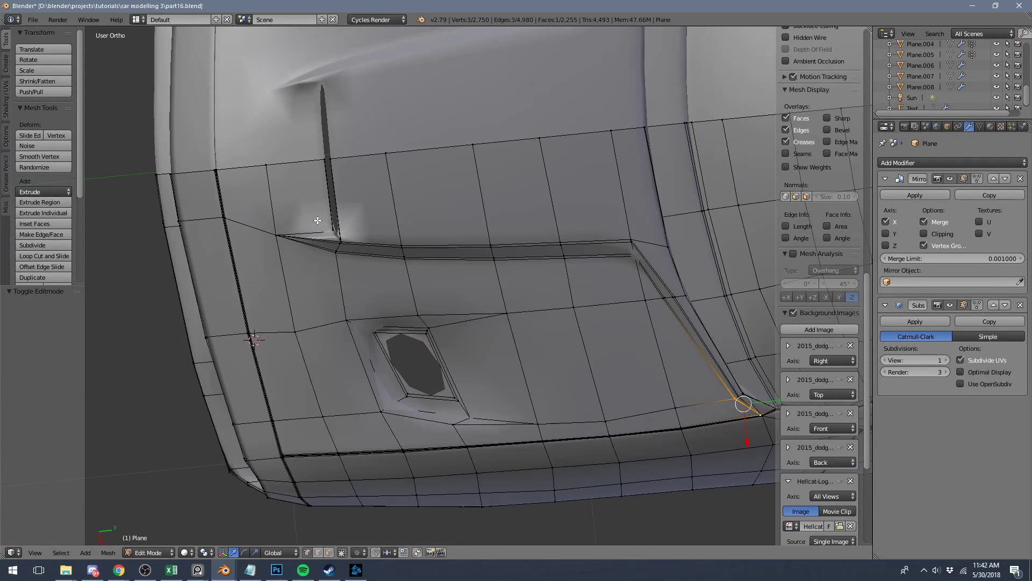
key("Tab")
left_click(946, 360)
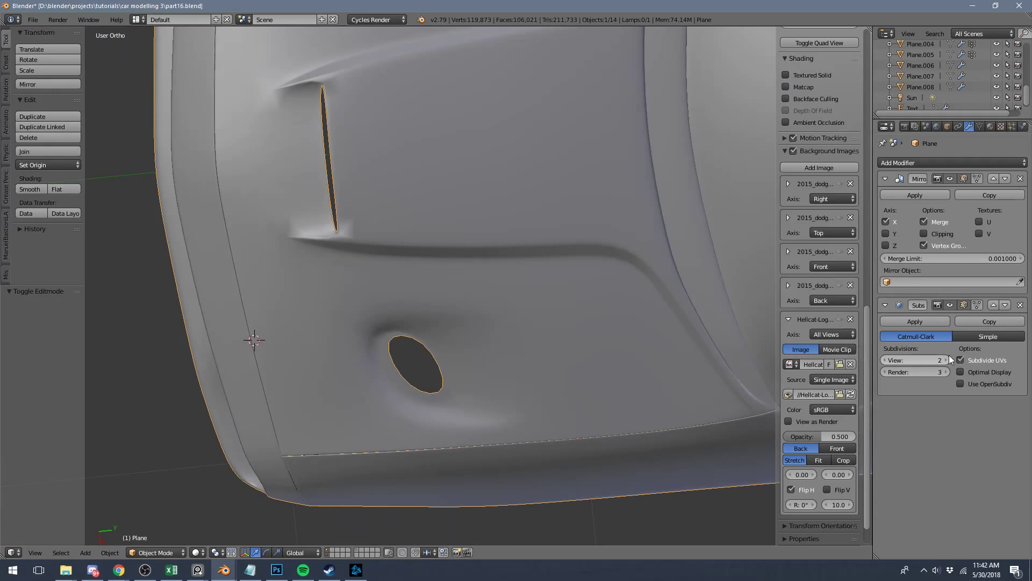
middle_click_drag(562, 295, 556, 260)
Switch to the dodge_challenger_hellcat reference file and examine the hood scoop topology of its body in edit mode.
mouse_move(224, 569)
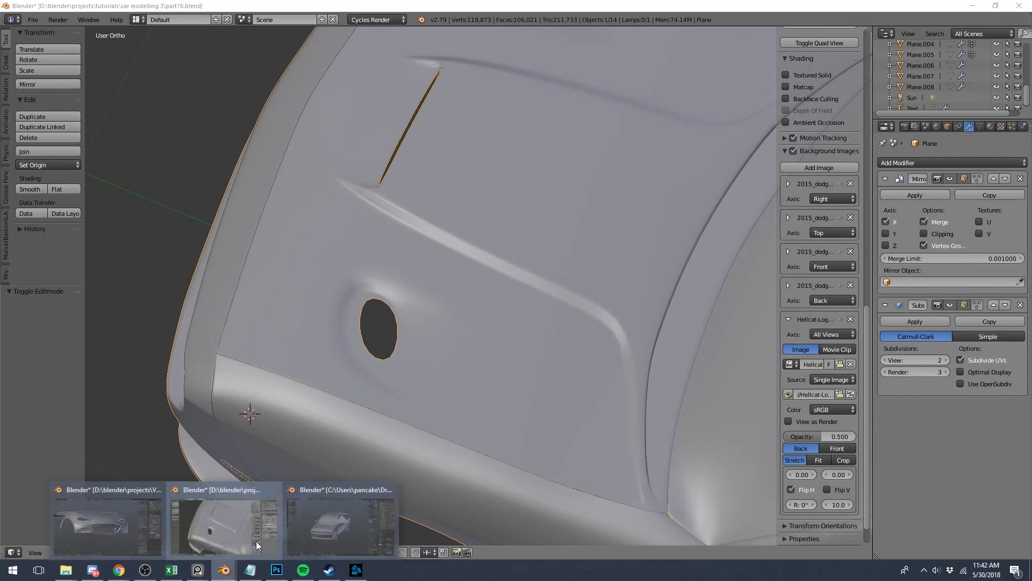
left_click(334, 522)
key("Tab")
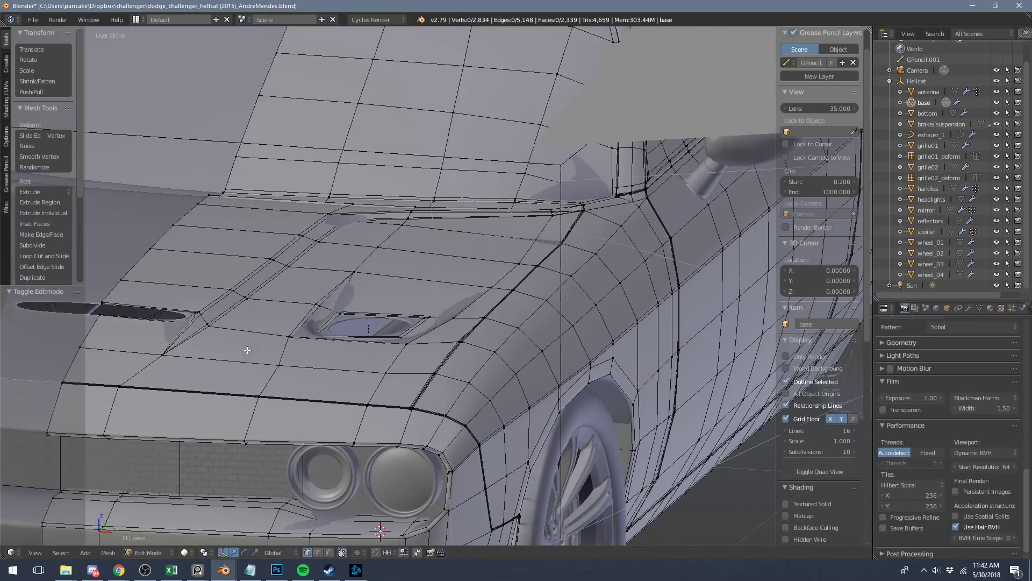
middle_click_drag(247, 351, 412, 302, "shift")
scroll(398, 302, "up", 7)
middle_click_drag(352, 286, 378, 279)
scroll(420, 255, "down", 7)
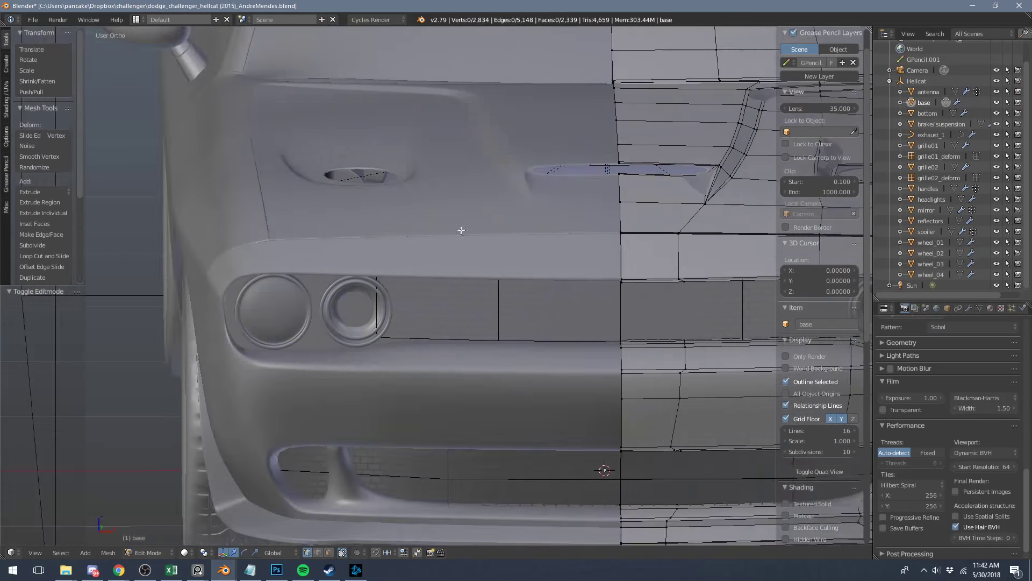
middle_click_drag(460, 230, 265, 372, "shift")
Hide the Subdivision Surface preview on the reference body and examine the unsmoothed central scoop in object mode.
left_click(969, 310)
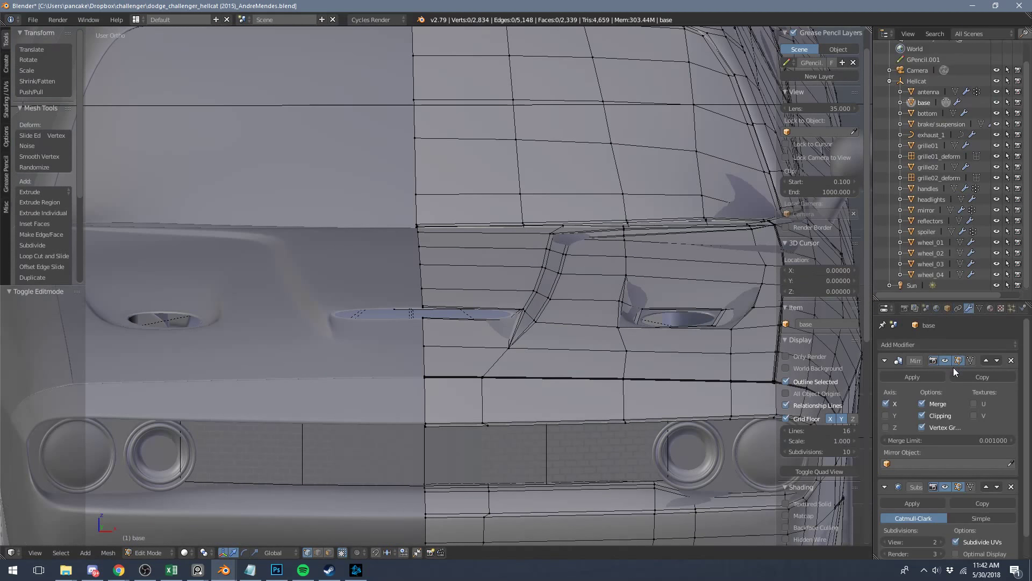
scroll(533, 283, "up", 6)
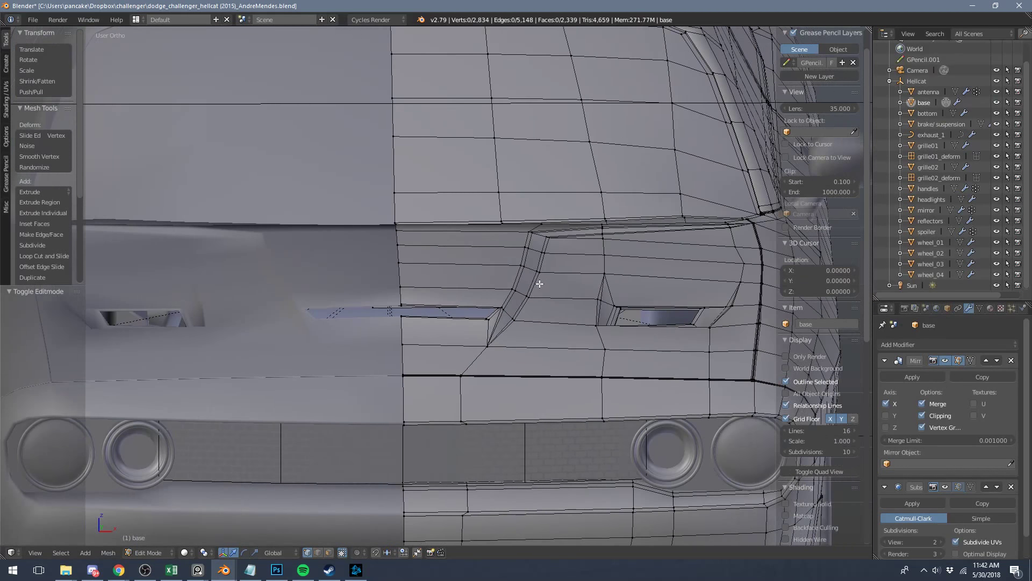
key("Tab")
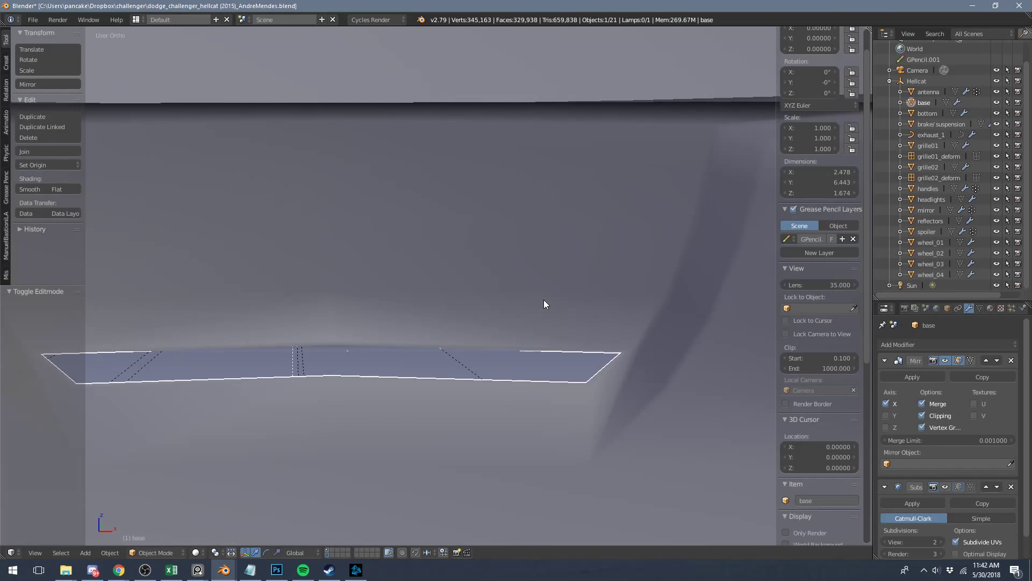
scroll(544, 299, "down", 6)
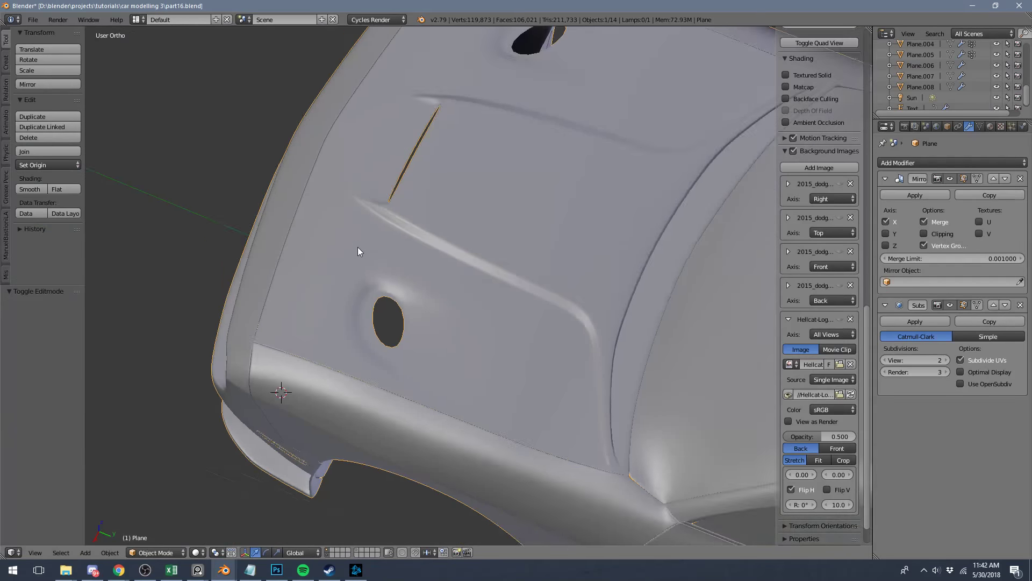
Return to the part16 file, deselect the body to review the hood, and enter edit mode with nothing selected.
middle_click_drag(358, 247, 451, 260)
scroll(501, 181, "down", 5)
key("a")
scroll(466, 321, "up", 6)
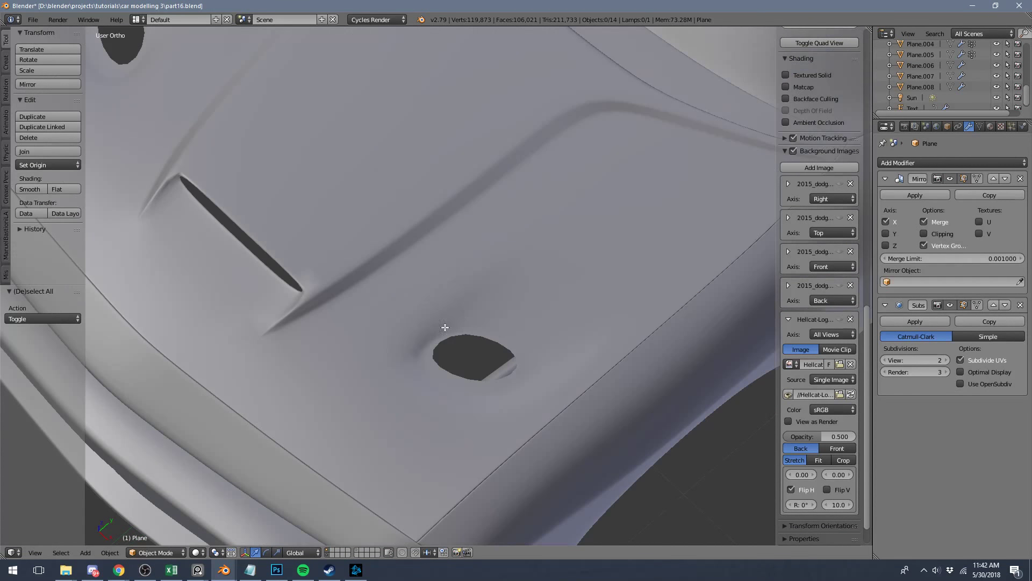
key("Tab")
key("a")
Try loop cuts across the crease and around the side hood scoop's opening, undoing each one.
key("ctrl+r")
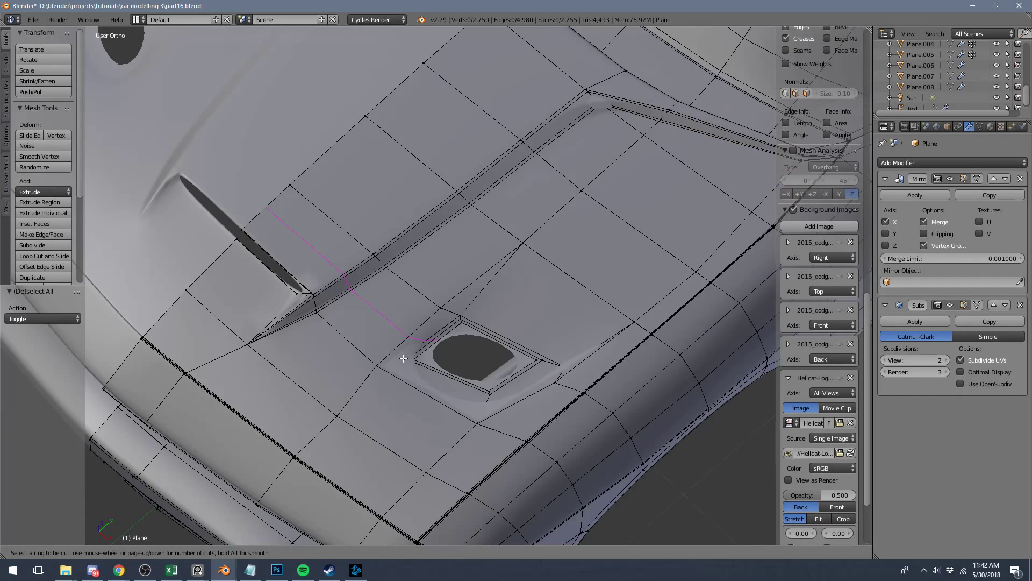
left_click(405, 357)
right_click(403, 358)
key("ctrl+z")
key("ctrl+r")
left_click(397, 363)
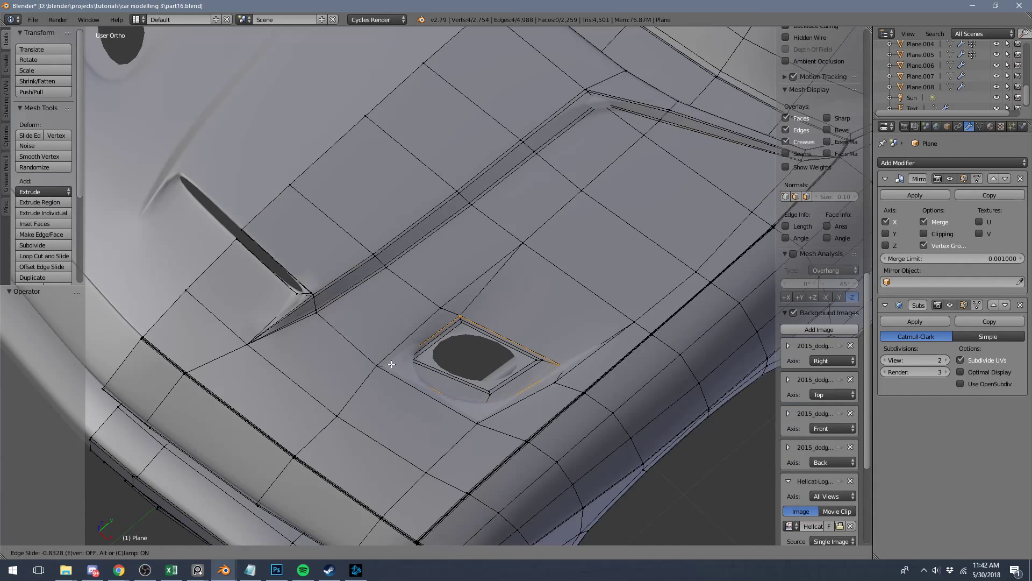
left_click(387, 365)
key("ctrl+z")
Add a loop cut close to the side hood scoop's outer border and check the smoothed result in object mode.
key("ctrl+r")
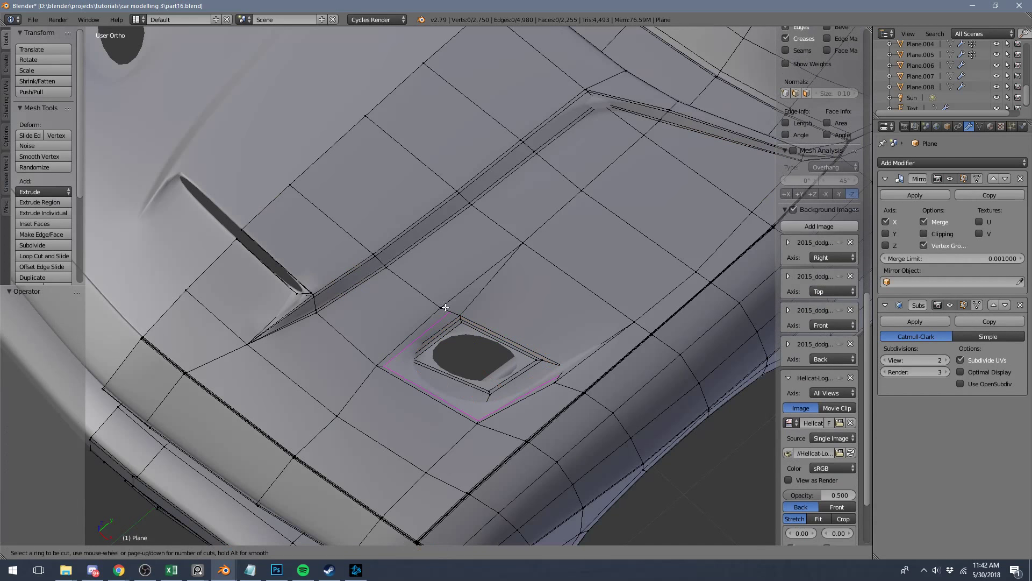
left_click(446, 307)
left_click(441, 308)
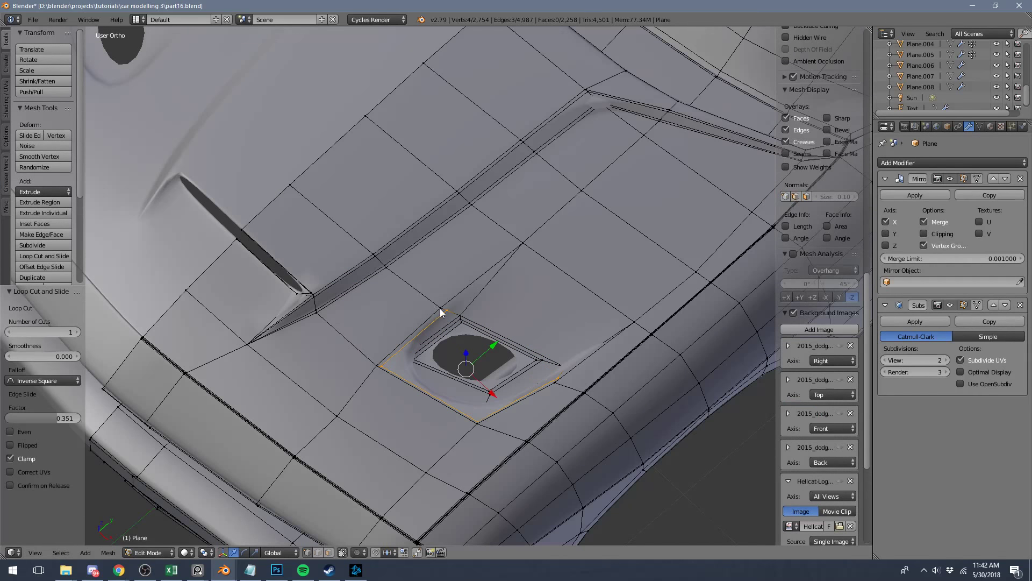
key("Tab")
scroll(444, 304, "down", 6)
scroll(445, 302, "up", 6)
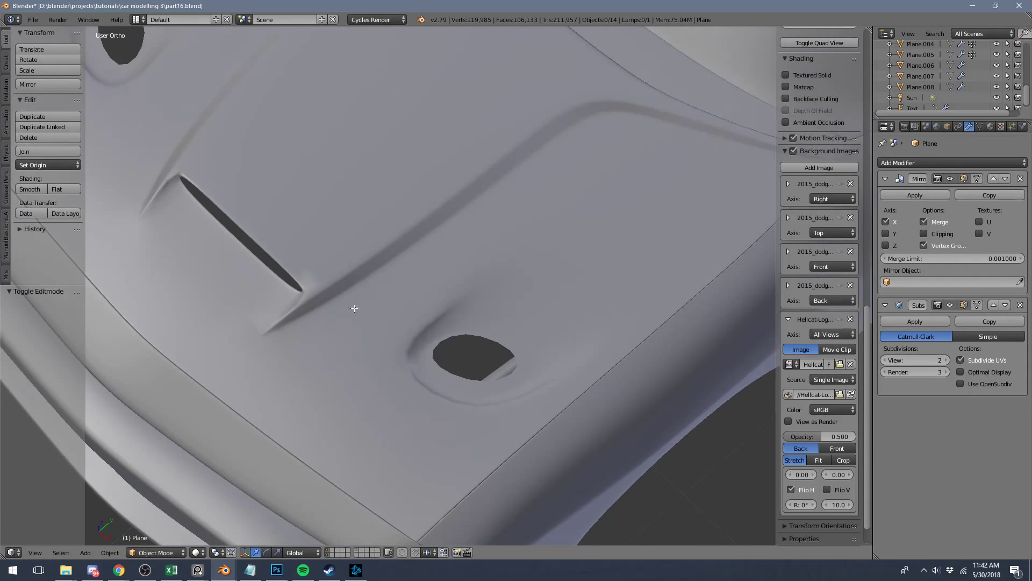
Try another loop cut running around the side hood scoop and across the crease, and undo it.
key("Tab")
scroll(355, 308, "down", 3)
scroll(377, 296, "up", 5)
key("ctrl+r")
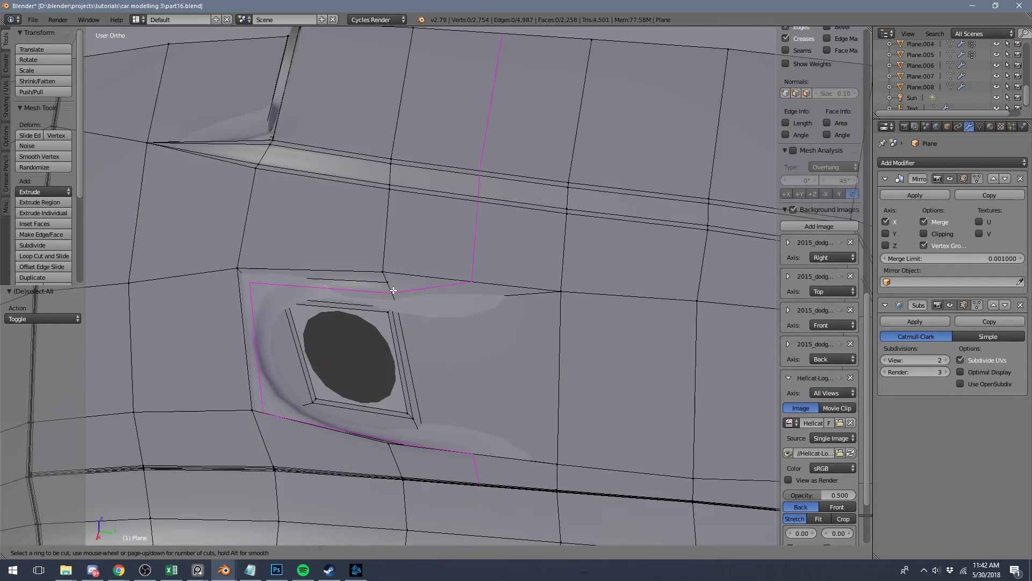
left_click(393, 290)
right_click(393, 290)
key("ctrl+z")
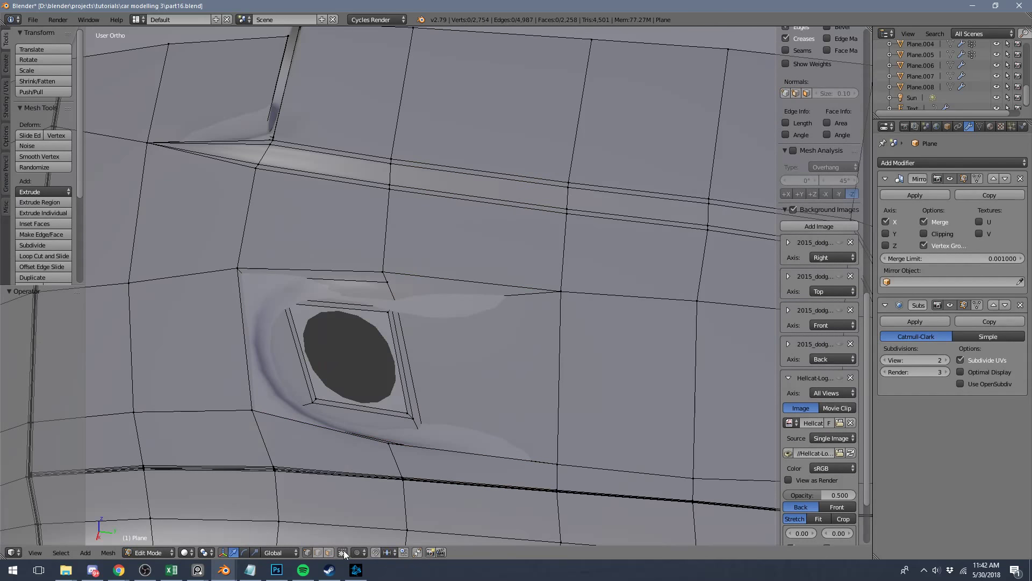
Turn off the Subdivision Surface display in edit mode and delete the two thin triangular faces behind the side hood scoop.
right_click(433, 291)
middle_click_drag(434, 290, 653, 251)
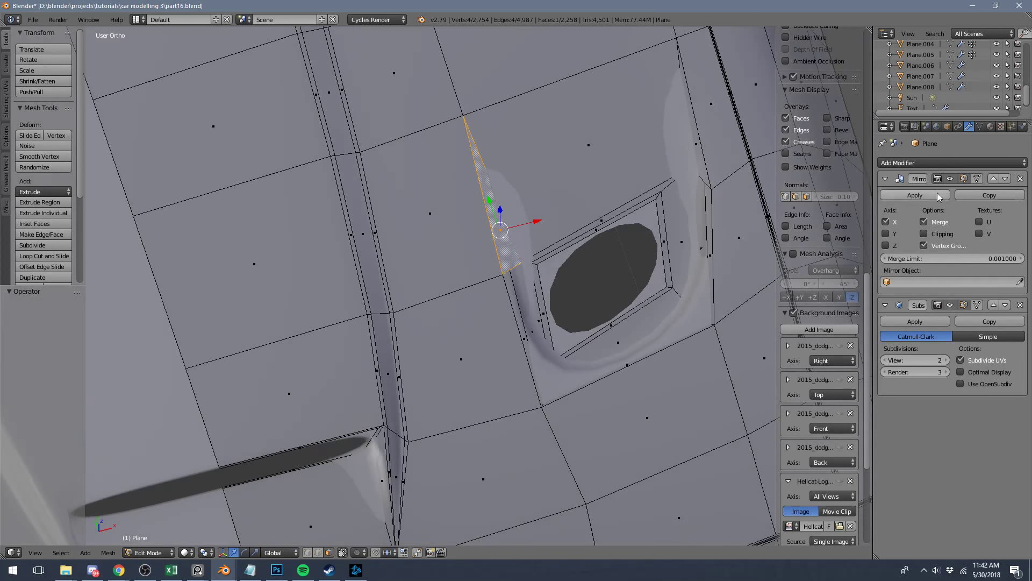
left_click(964, 305)
right_click(699, 140, "shift")
key("x")
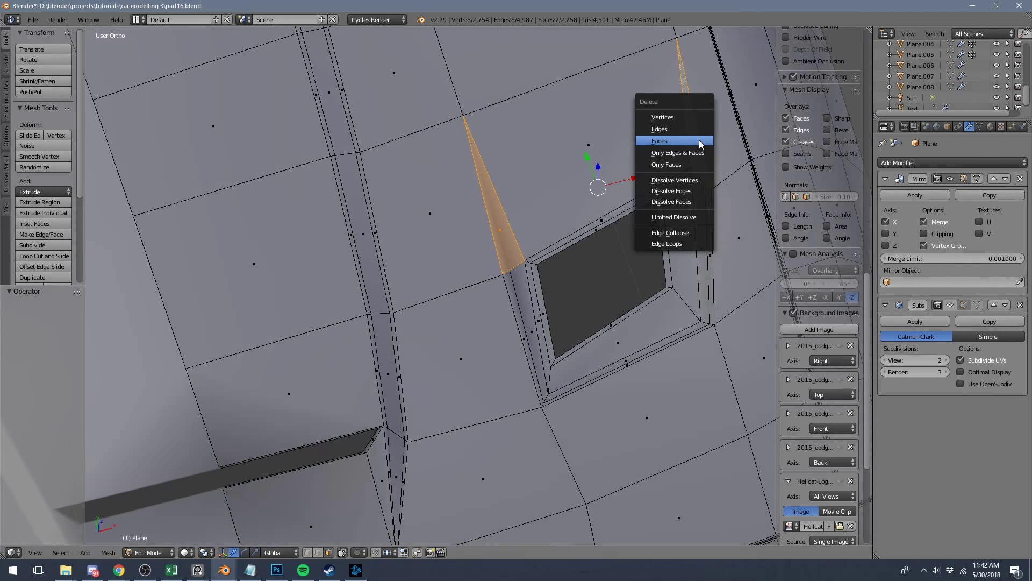
left_click(699, 140)
Add a loop cut through the side hood scoop's surrounding border, slid close to the opening's outer edge.
middle_click_drag(557, 203, 444, 302)
key("ctrl+r")
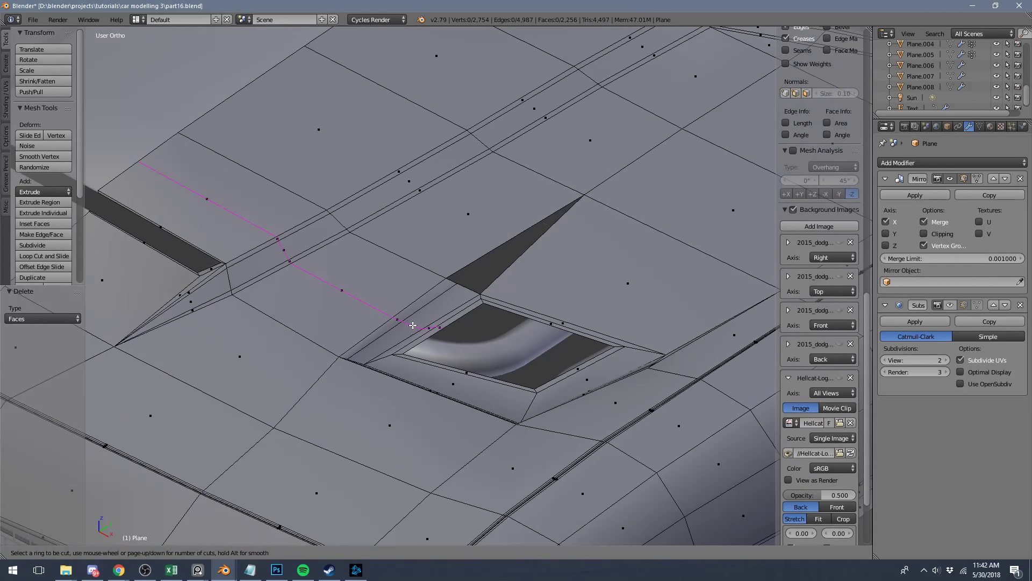
left_click(468, 289)
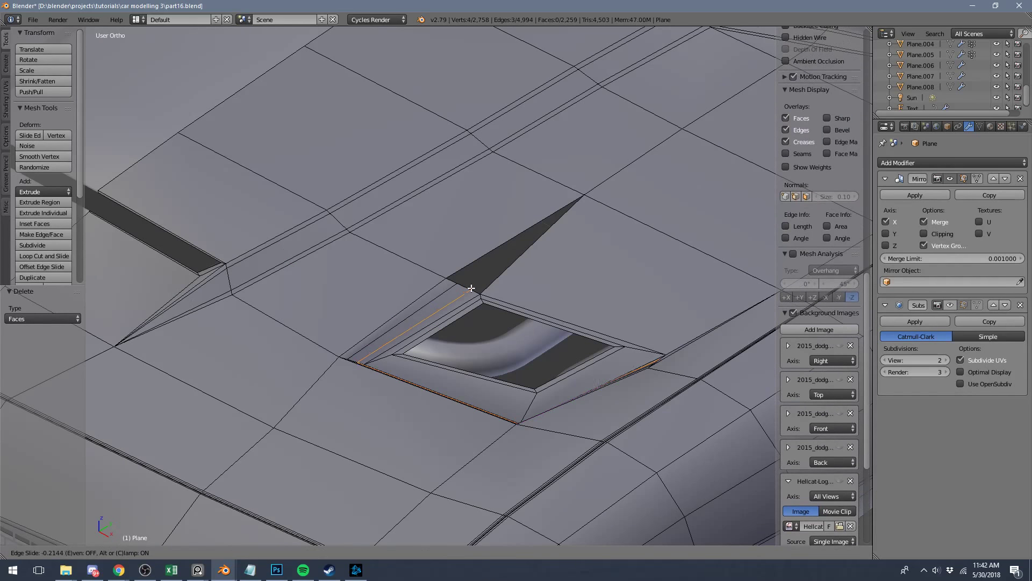
left_click(475, 284)
Switch to vertex selection and fill the first triangular face in the gap at the scoop's inner rear corner.
left_click(309, 551)
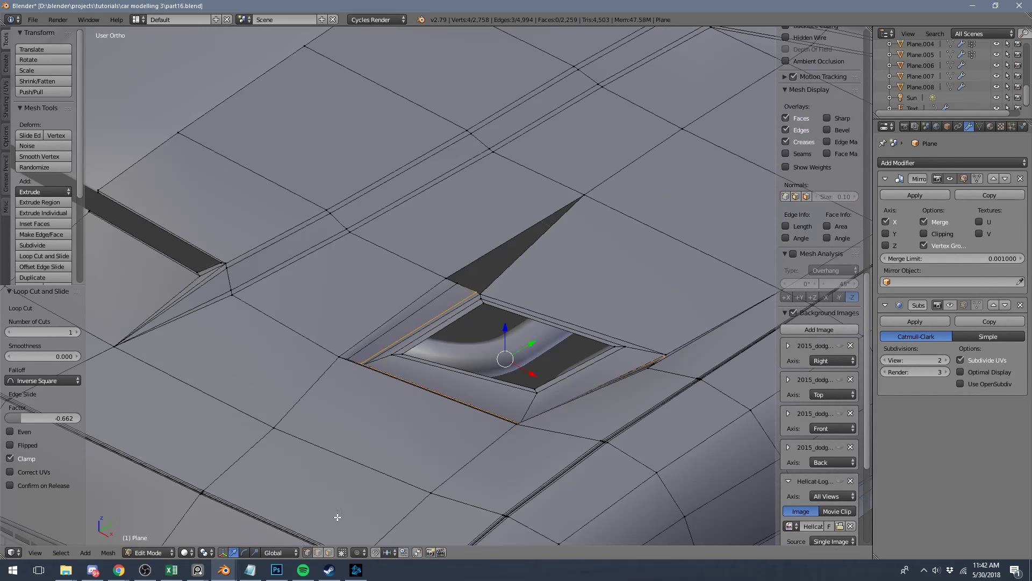
scroll(473, 323, "up", 5)
key("a")
right_click(486, 283)
right_click(462, 270, "shift")
middle_click_drag(549, 193, 375, 289, "shift")
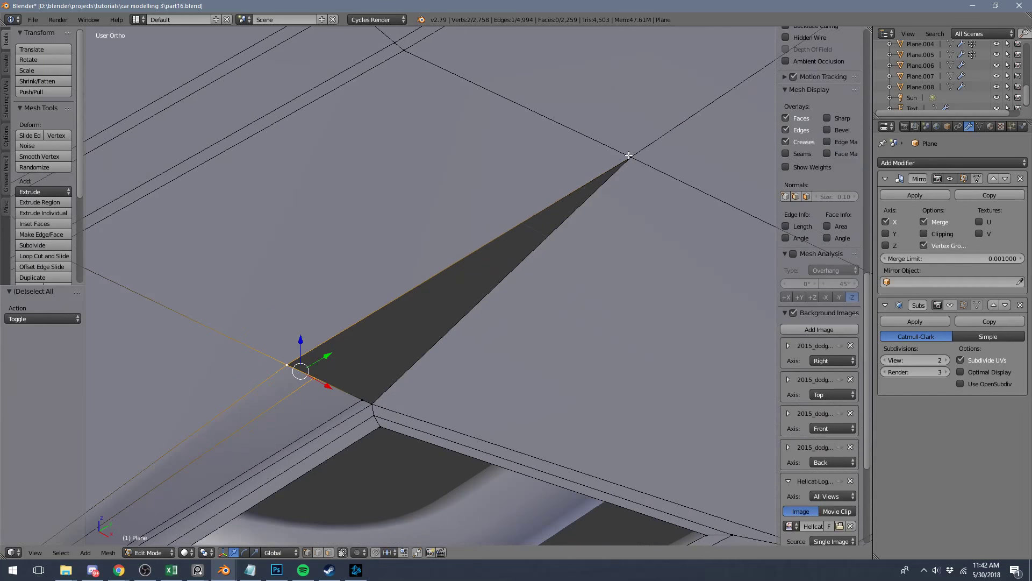
right_click(631, 157, "shift")
key("f")
Fill the remaining gap at the scoop's inner rear corner with two more triangular faces meeting at the far vertex.
right_click(315, 378)
right_click(362, 399, "shift")
right_click(630, 157, "shift")
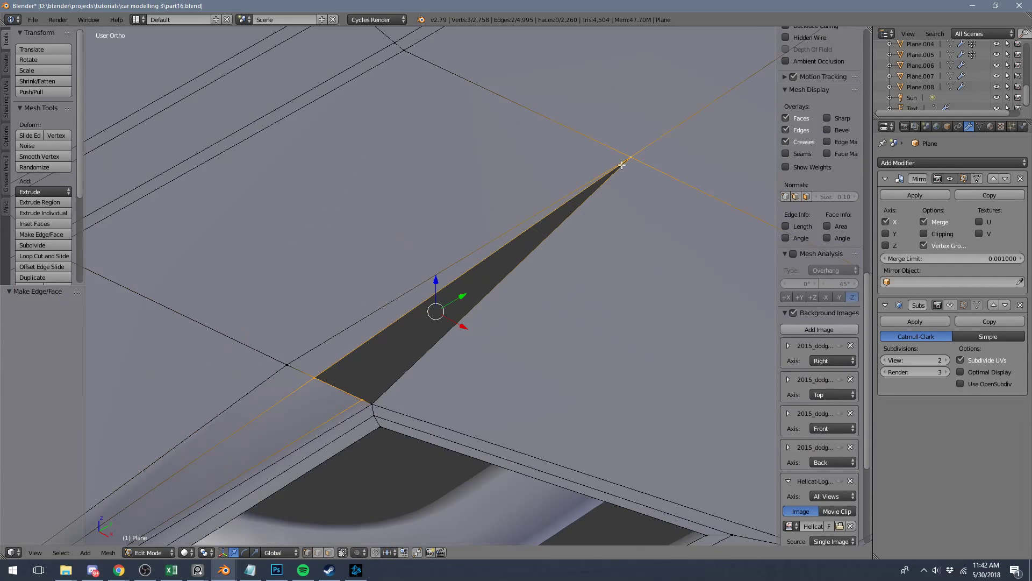
key("f")
right_click(370, 403)
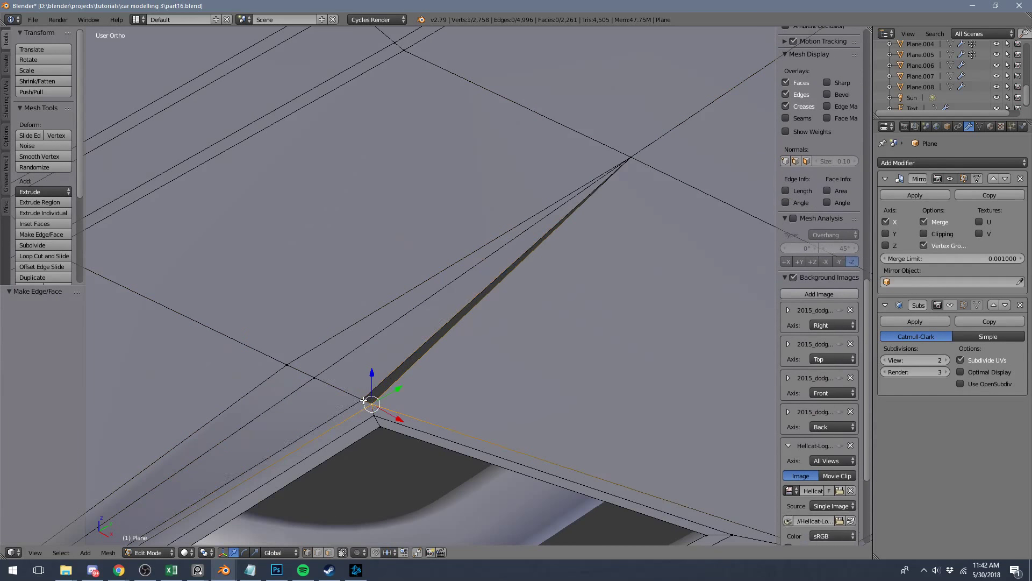
right_click(632, 158, "shift")
scroll(450, 267, "down", 6)
Fill the first triangular face in the gap at the scoop's outer rear corner.
middle_click_drag(450, 267, 366, 274)
key("a")
scroll(366, 274, "up", 7)
right_click(506, 288)
right_click(515, 288, "shift")
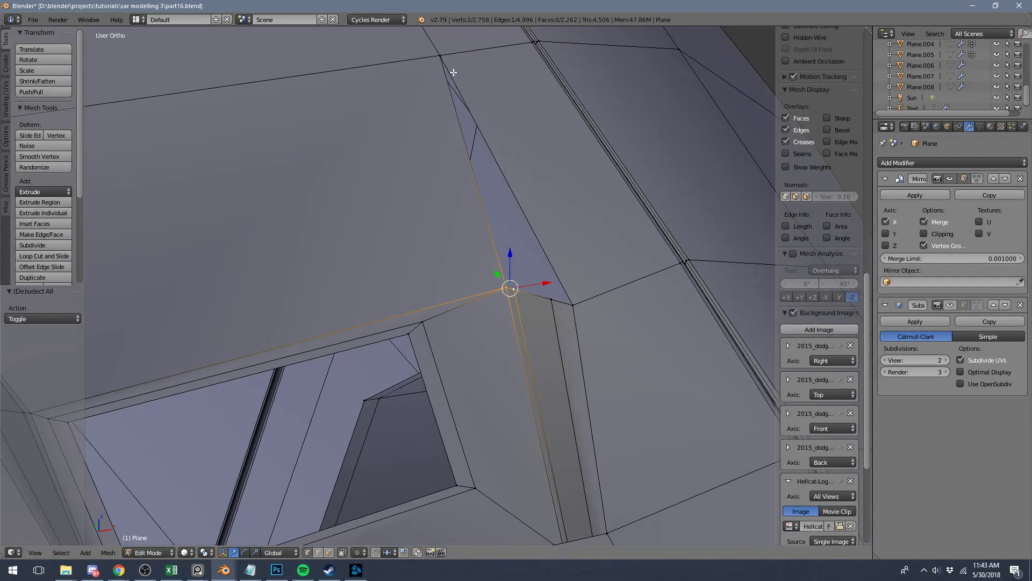
right_click(444, 60, "shift")
key("f")
Close the rest of the gap at the scoop's outer rear corner with two more triangular faces.
right_click(506, 286)
right_click(543, 282, "shift")
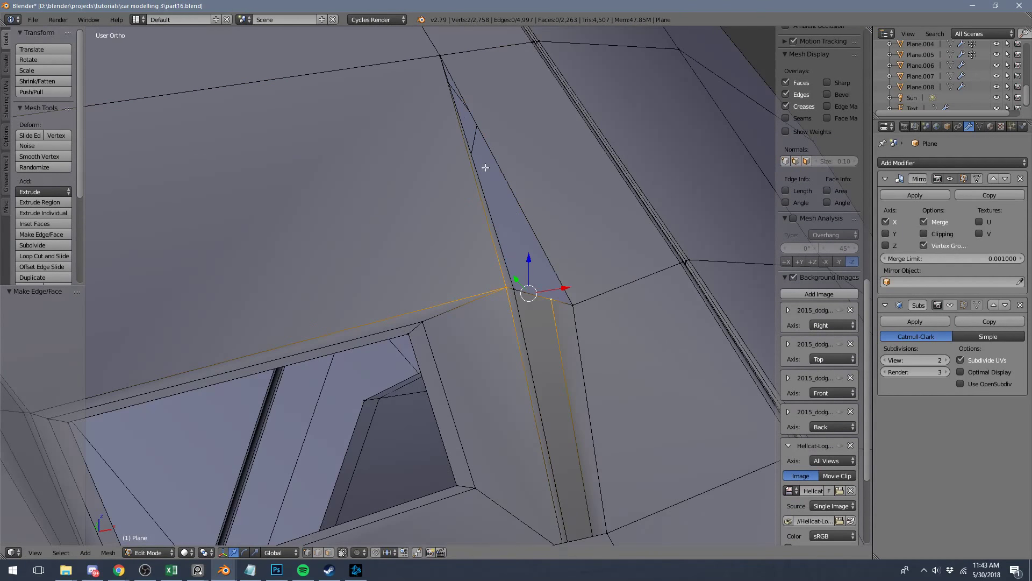
right_click(444, 62, "shift")
right_click(505, 288, "shift")
right_click(514, 289, "shift")
key("f")
right_click(554, 298)
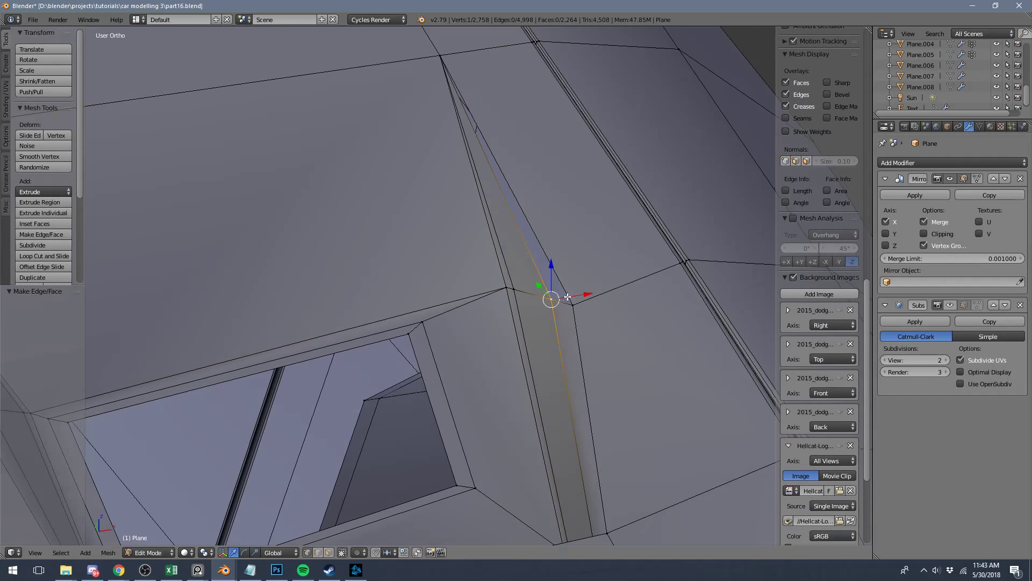
right_click(569, 298, "shift")
right_click(447, 53, "shift")
key("f")
Return to object mode, check the smoothed hood scoops from several angles, and save over the existing file.
key("Tab")
scroll(546, 211, "down", 8)
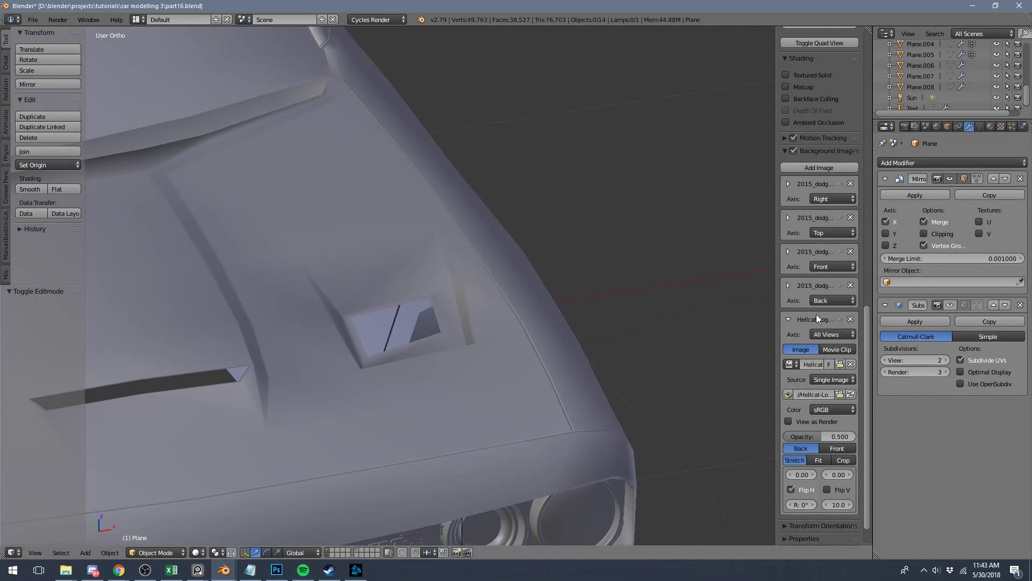
scroll(757, 273, "down", 8)
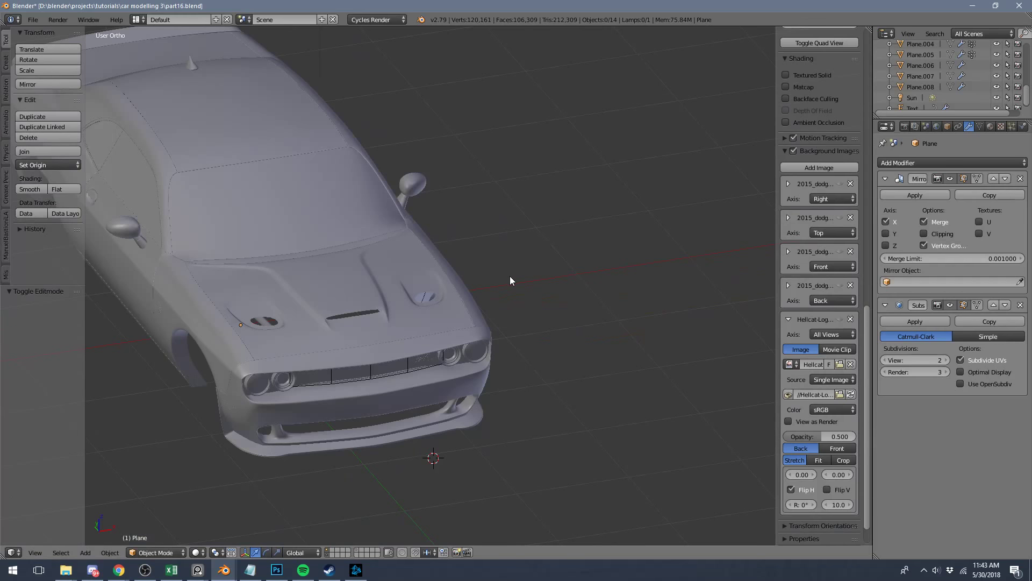
middle_click_drag(509, 276, 347, 328)
scroll(316, 335, "down", 5)
scroll(377, 290, "up", 6)
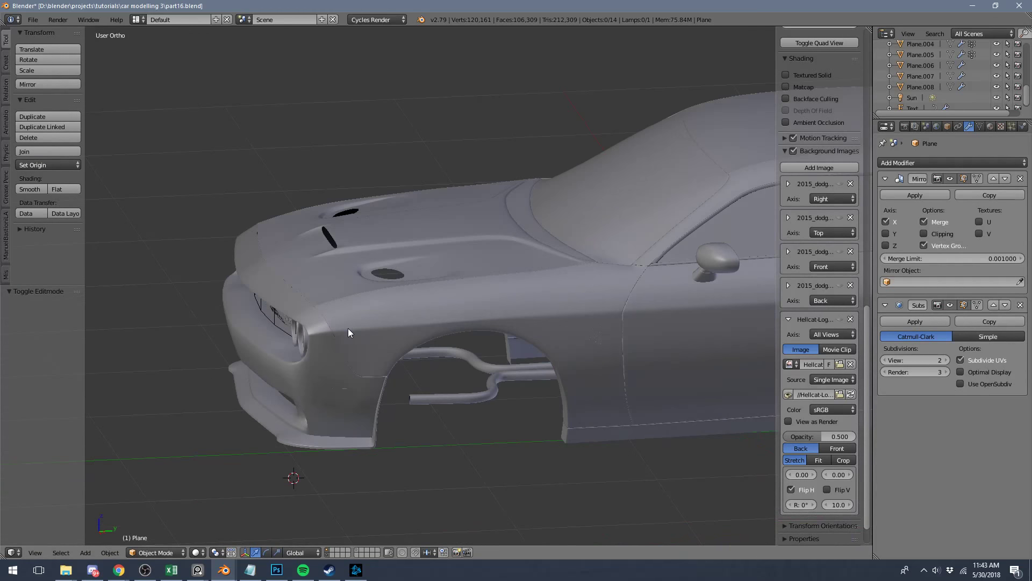
key("ctrl+s")
left_click(344, 330)
Examine the whole car body and its open underside, including the body mesh in edit mode.
scroll(417, 384, "down", 3)
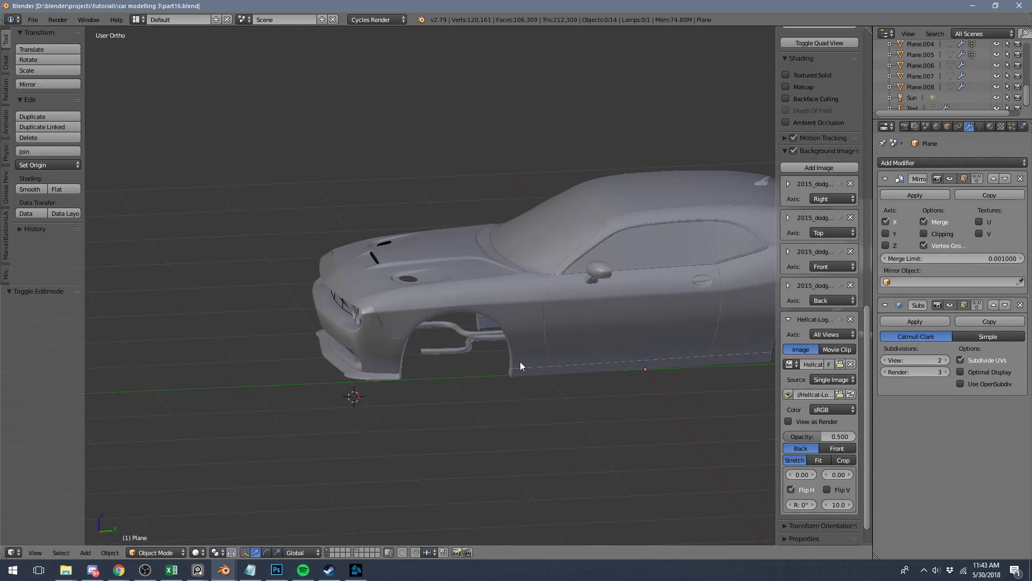
middle_click_drag(521, 362, 576, 362)
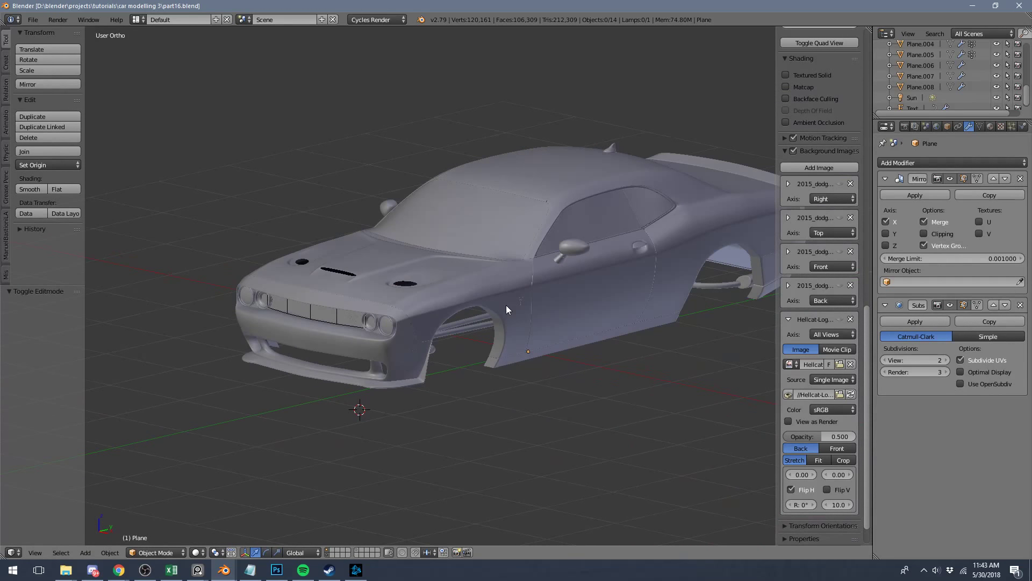
left_click(250, 570)
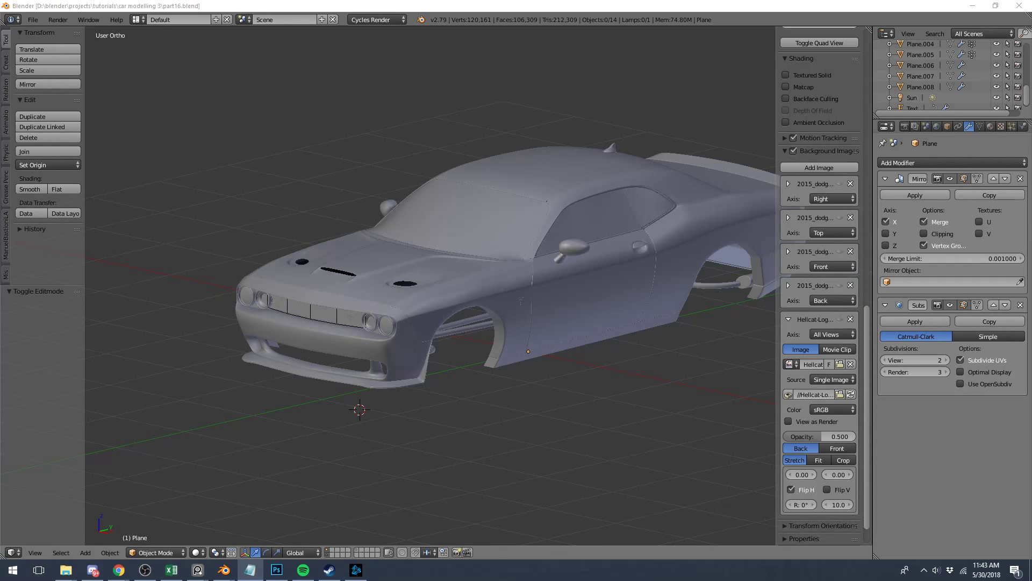
left_click(276, 4)
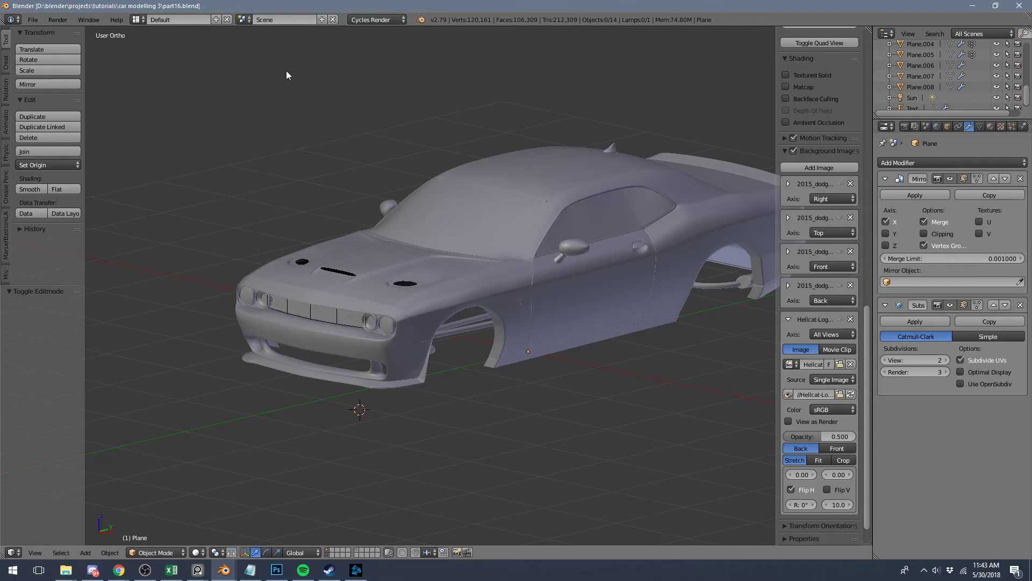
right_click(520, 356)
key("Tab")
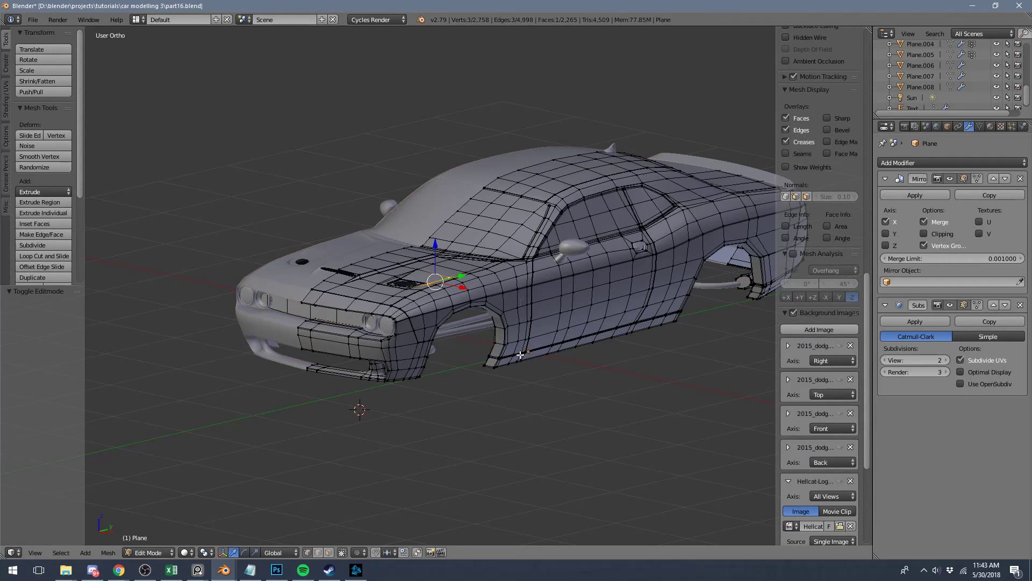
middle_click_drag(520, 356, 370, 308)
key("Tab")
scroll(462, 349, "down", 3)
key("a")
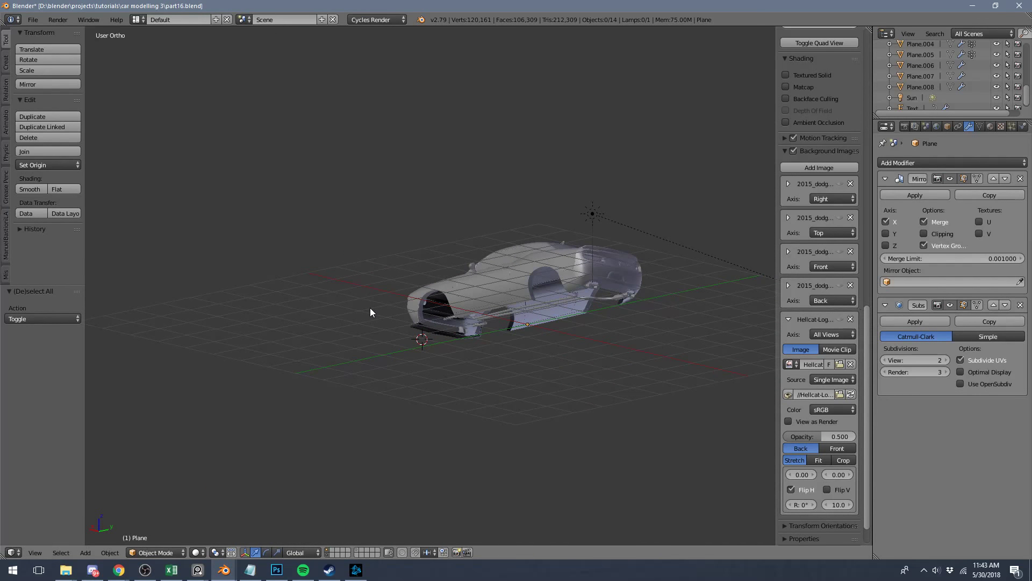
scroll(370, 308, "up", 2)
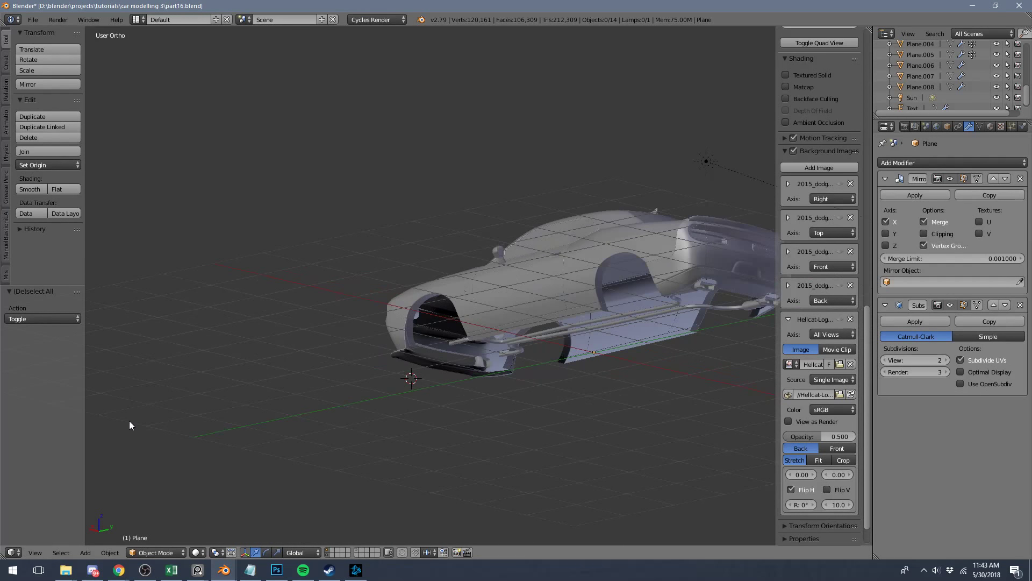
left_click(119, 570)
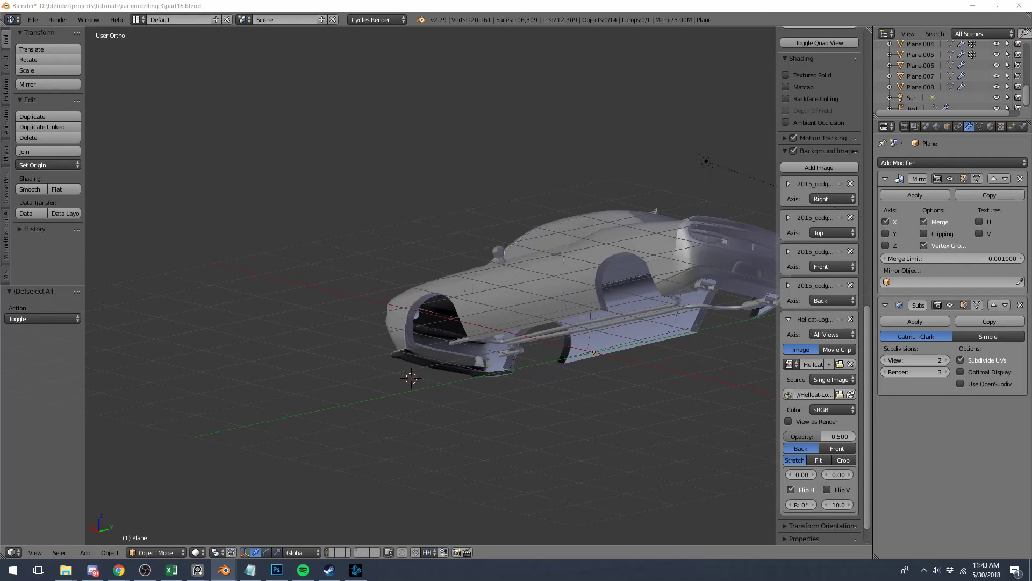
left_click(402, 5)
middle_click_drag(438, 322, 302, 489)
Switch to the reference Challenger Hellcat file and inspect its underside by selecting the bottom object and viewing its mesh.
mouse_move(224, 570)
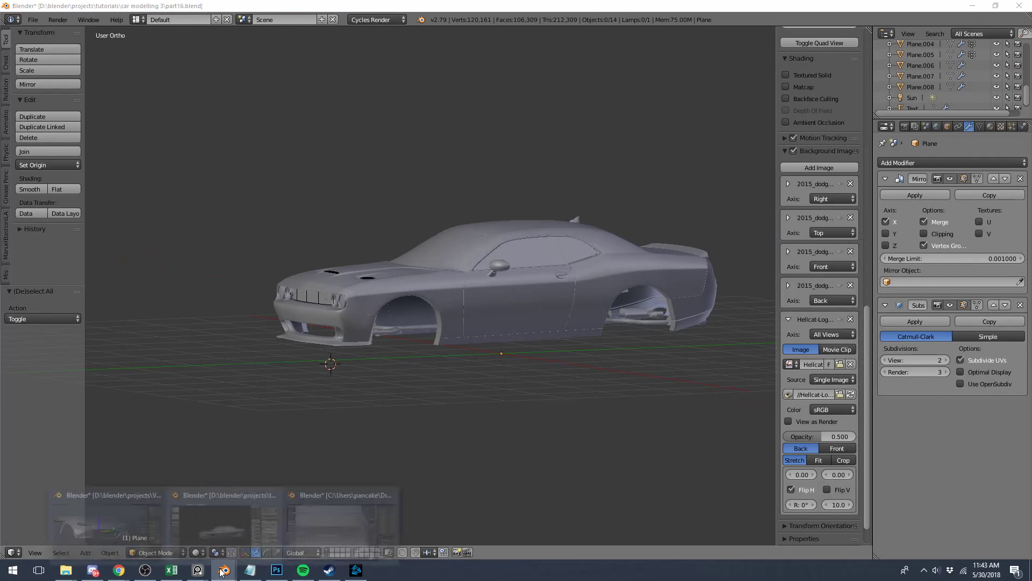
left_click(299, 530)
middle_click_drag(425, 389, 348, 328)
scroll(411, 311, "down", 6)
key("a")
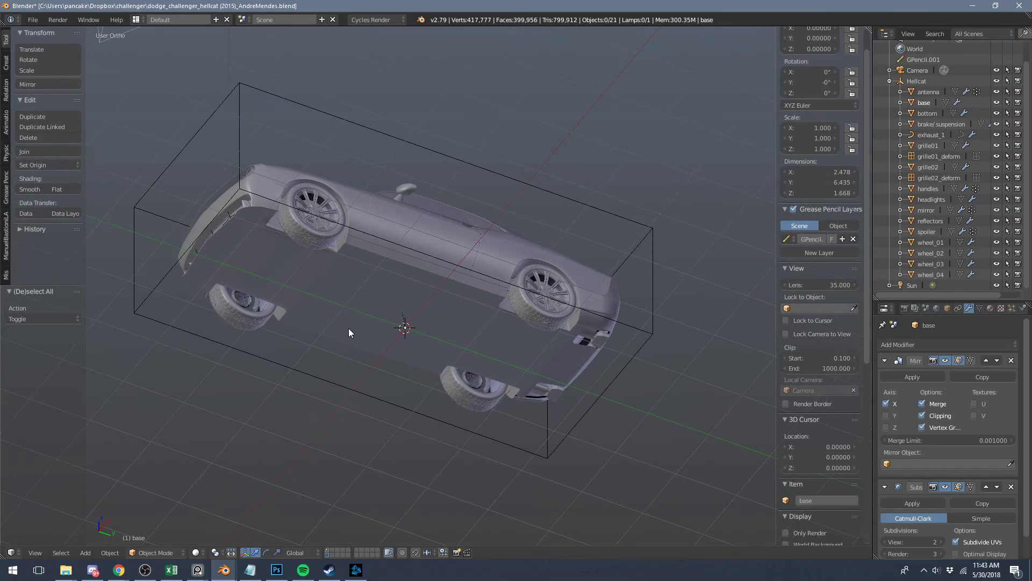
right_click(343, 301)
key("Tab")
key("Tab")
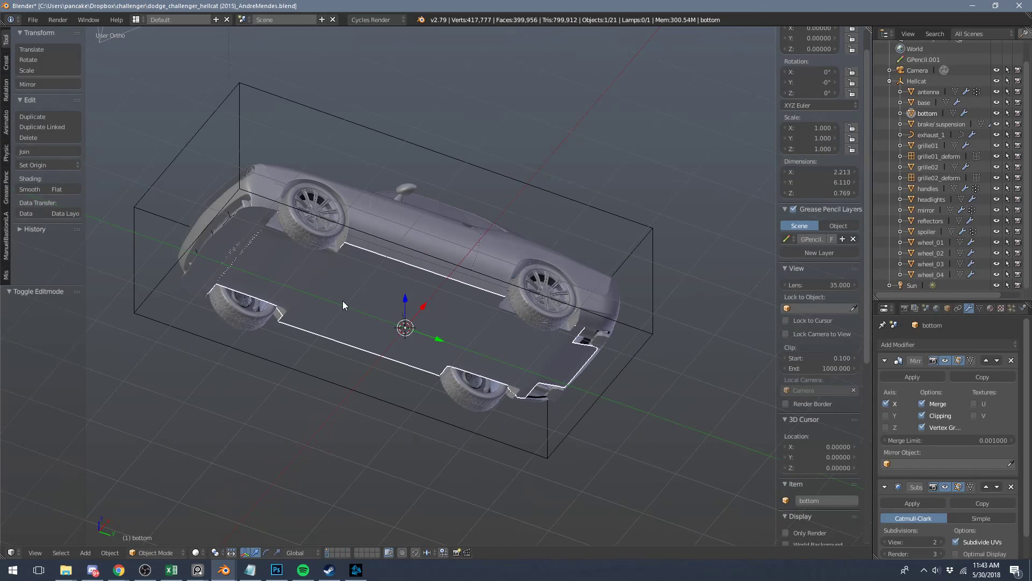
key("Tab")
key("Tab")
key("Tab")
key("Tab")
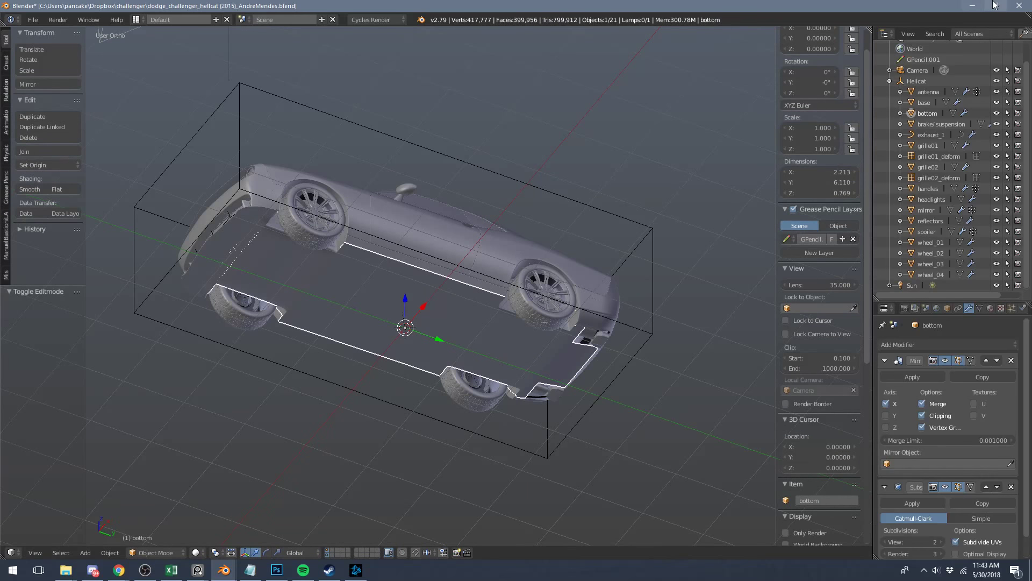
Return to part16.blend and preview the car body in rendered shading from different angles before restoring solid shading.
left_click(976, 5)
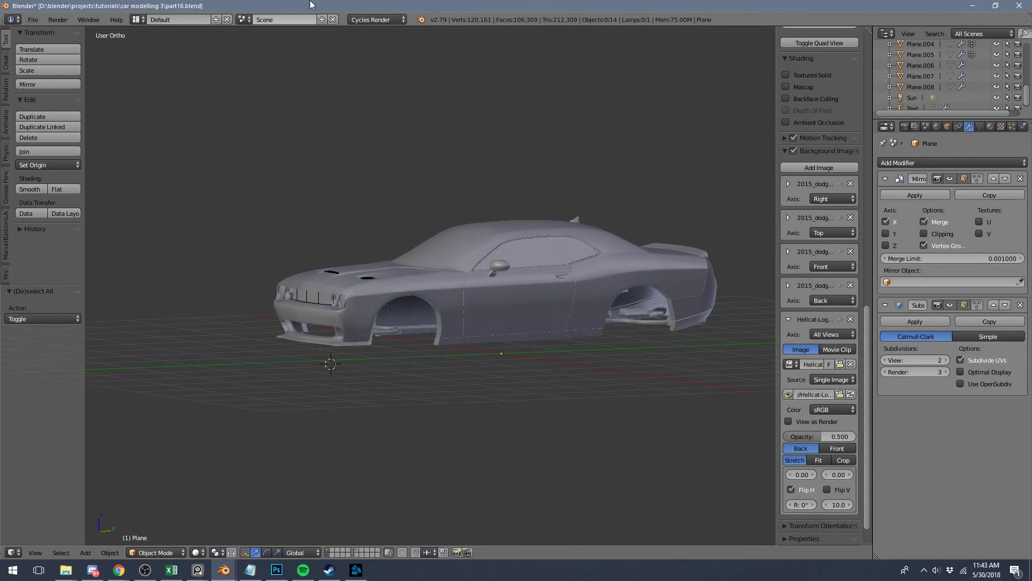
mouse_move(443, 288)
middle_mouse_down()
mouse_move(407, 256)
mouse_move(315, 263)
mouse_move(415, 277)
mouse_move(472, 323)
middle_mouse_up()
key("shift+z")
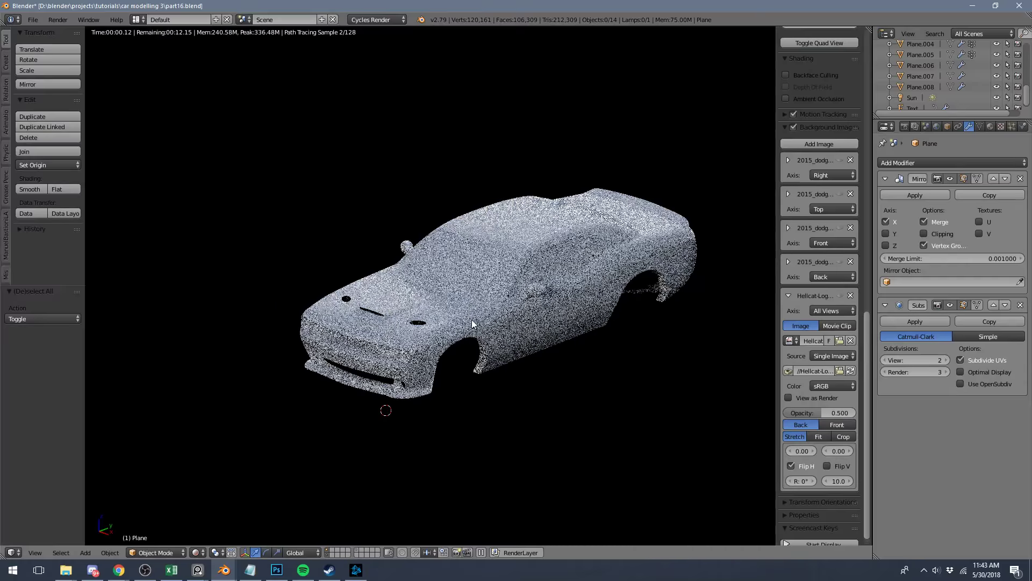
key("KP_1")
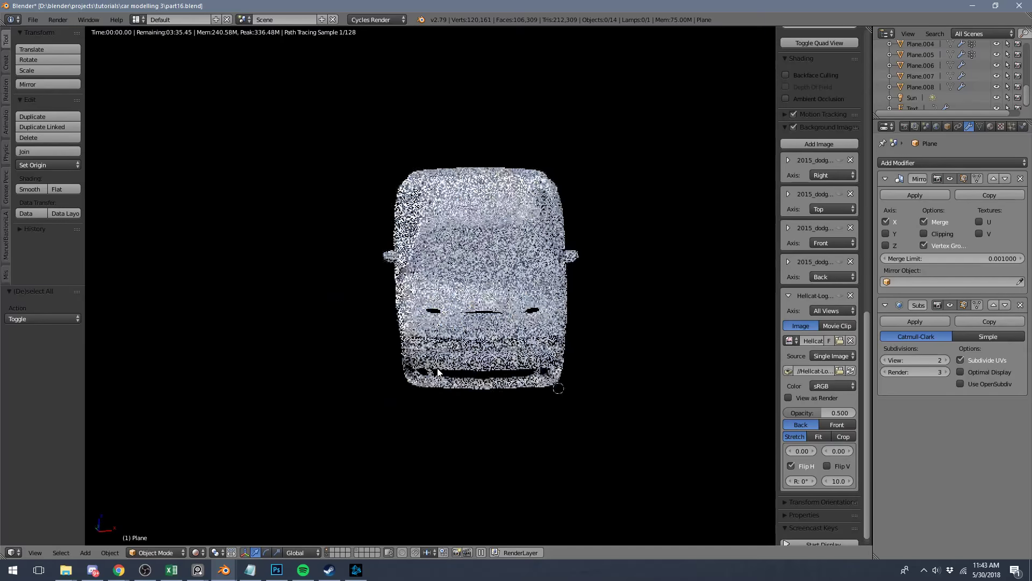
middle_click_drag(438, 371, 454, 365)
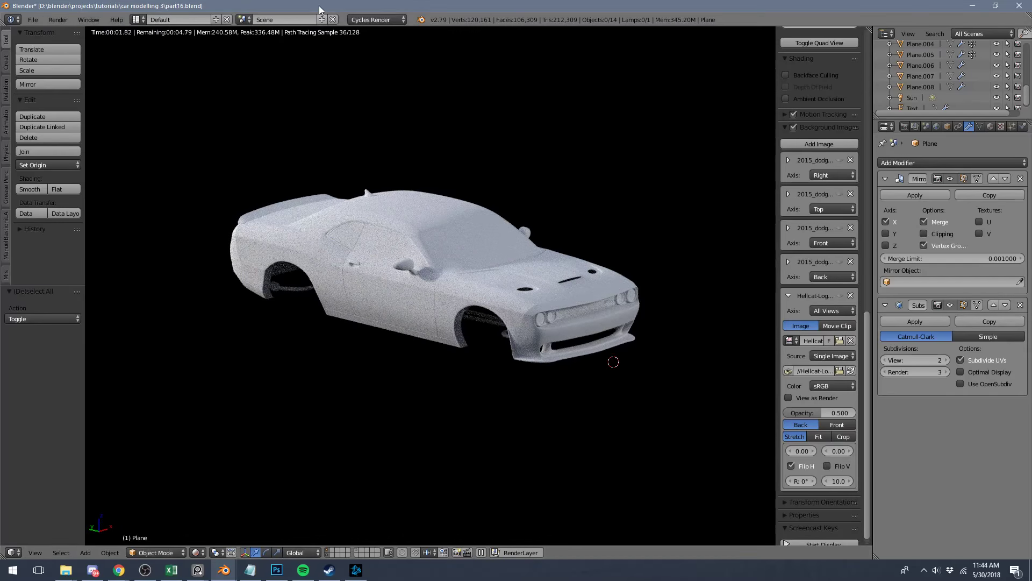
right_click(375, 282)
key("shift+z")
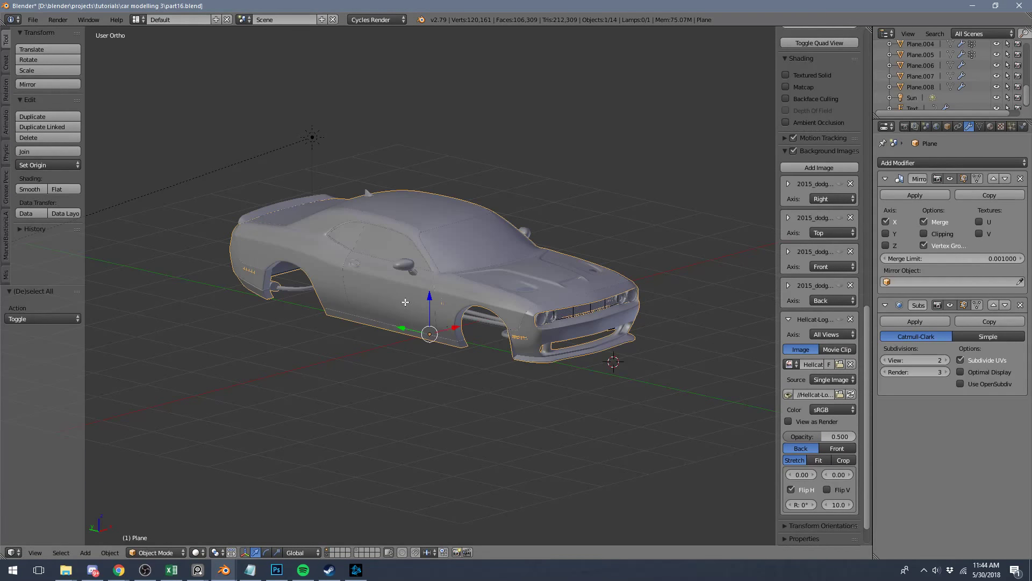
Inspect the body mesh along the lower sill and wheel arches in edit mode, then return to object mode.
key("Tab")
middle_click_drag(405, 302, 236, 215)
scroll(420, 274, "up", 4)
key("a")
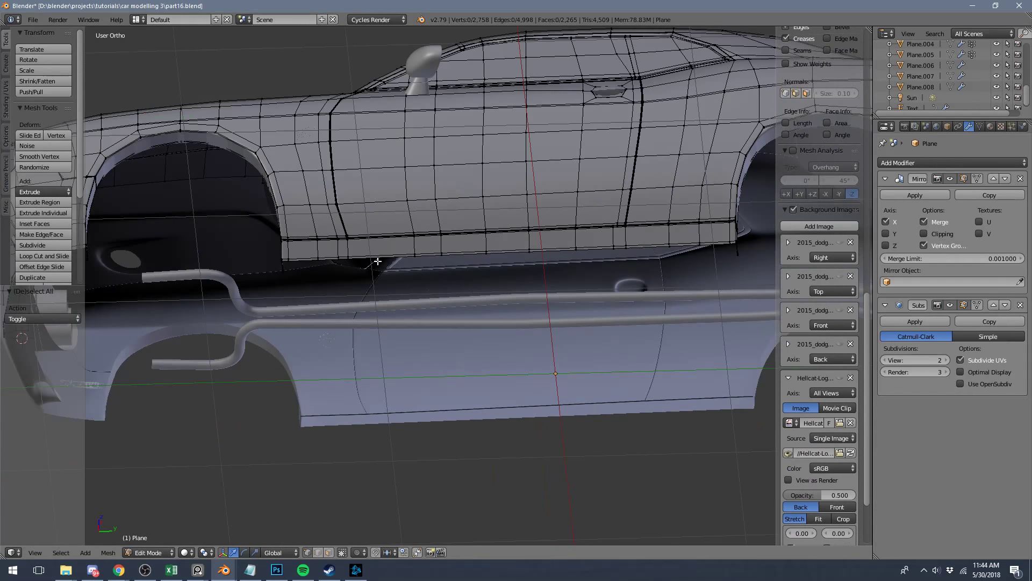
scroll(389, 251, "down", 5)
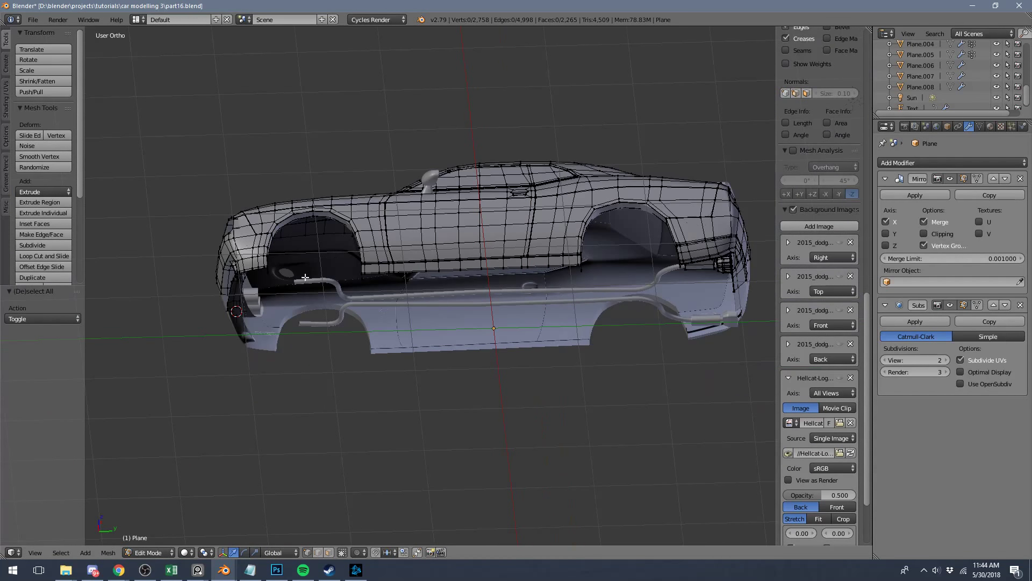
scroll(286, 306, "down", 3)
key("Tab")
middle_click_drag(300, 287, 356, 321)
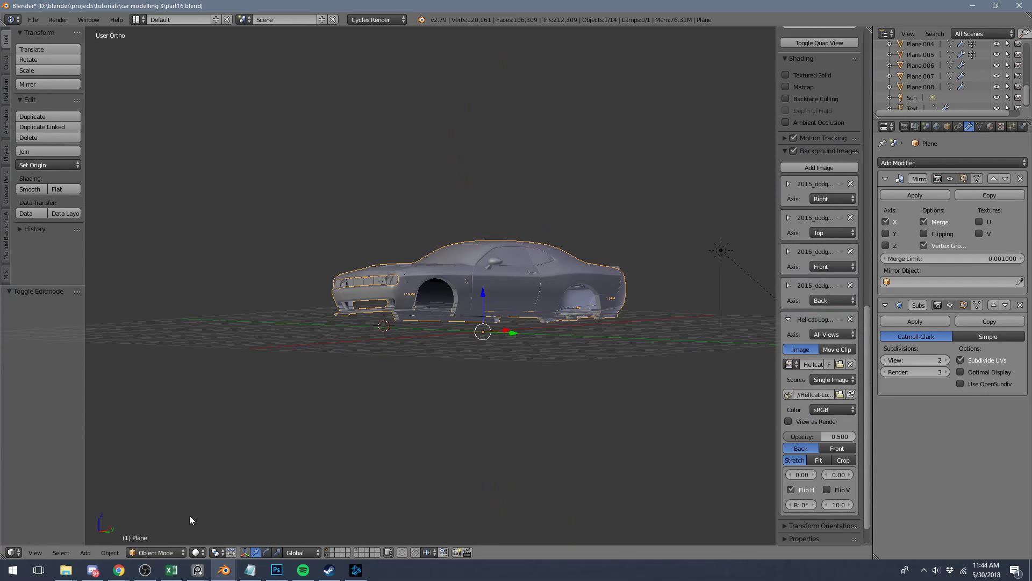
key("a")
left_click(153, 571)
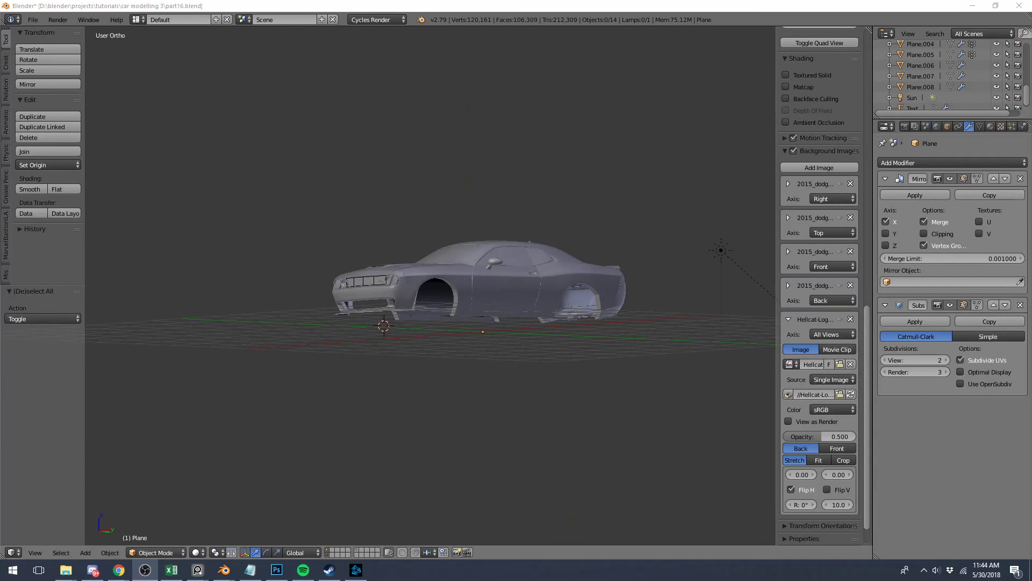
left_click(247, 5)
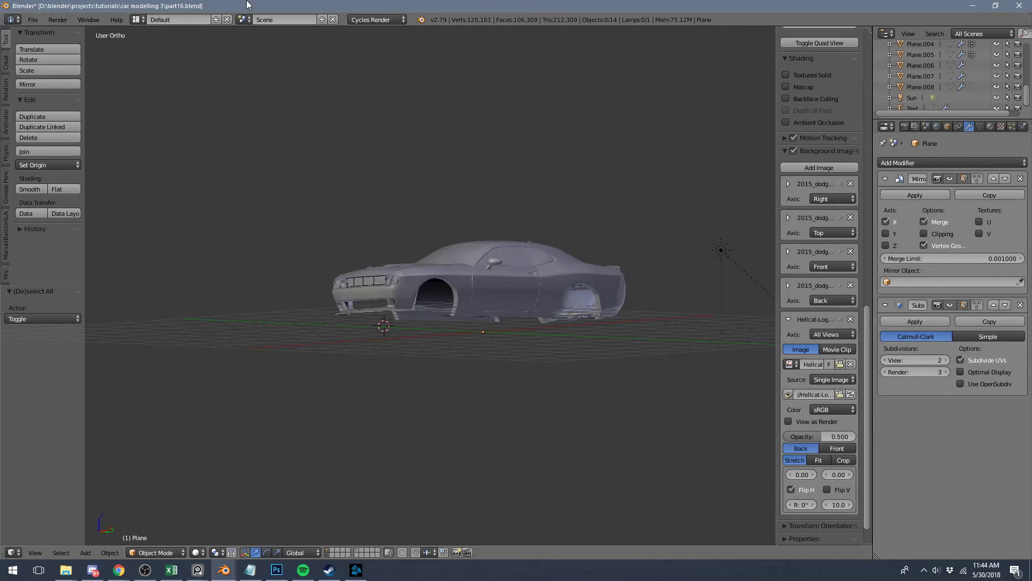
middle_click_drag(467, 282, 334, 315, "shift")
scroll(334, 315, "up", 4)
scroll(335, 315, "down", 3)
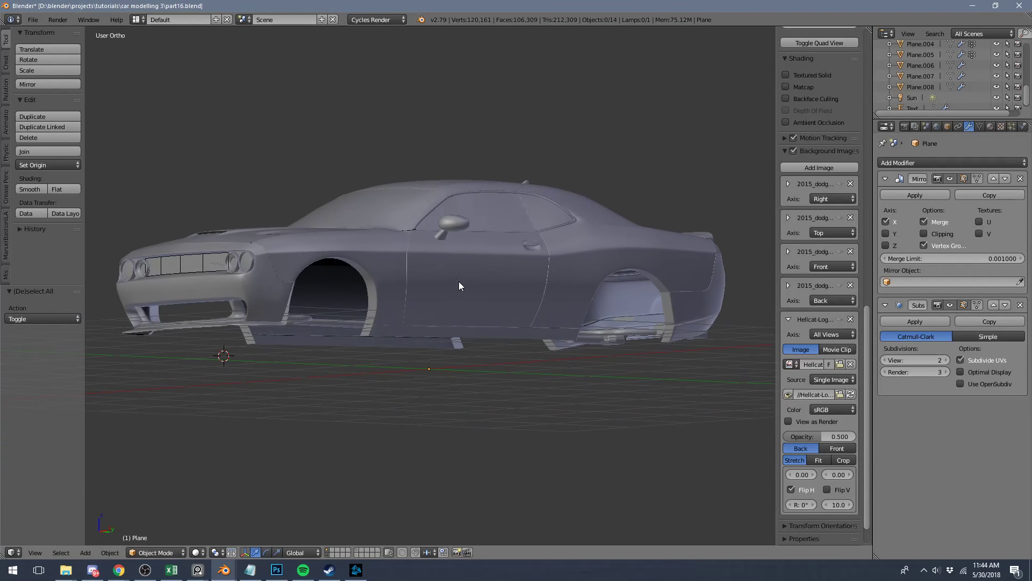
Preview the car body in rendered shading and examine it from the front, side and rear.
middle_click_drag(459, 283, 434, 324)
scroll(424, 339, "up", 4)
scroll(424, 338, "down", 4)
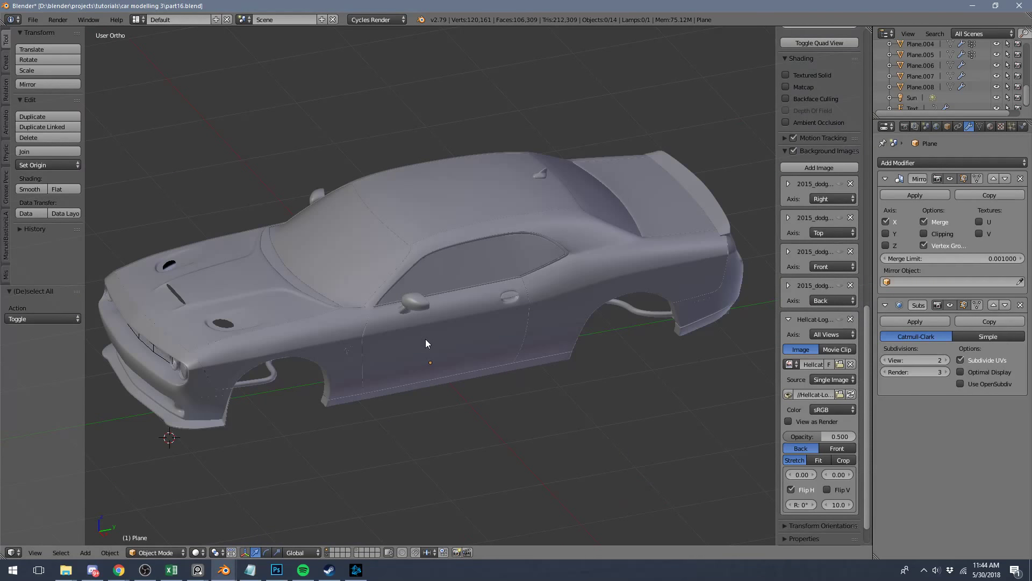
key("shift+z")
middle_click_drag(399, 366, 456, 340)
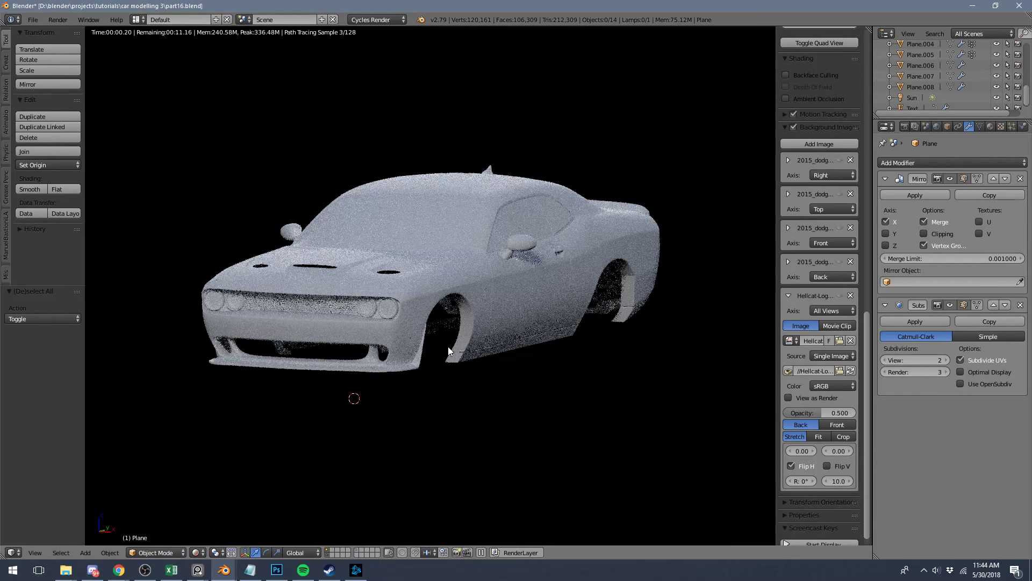
middle_click_drag(498, 397, 464, 399)
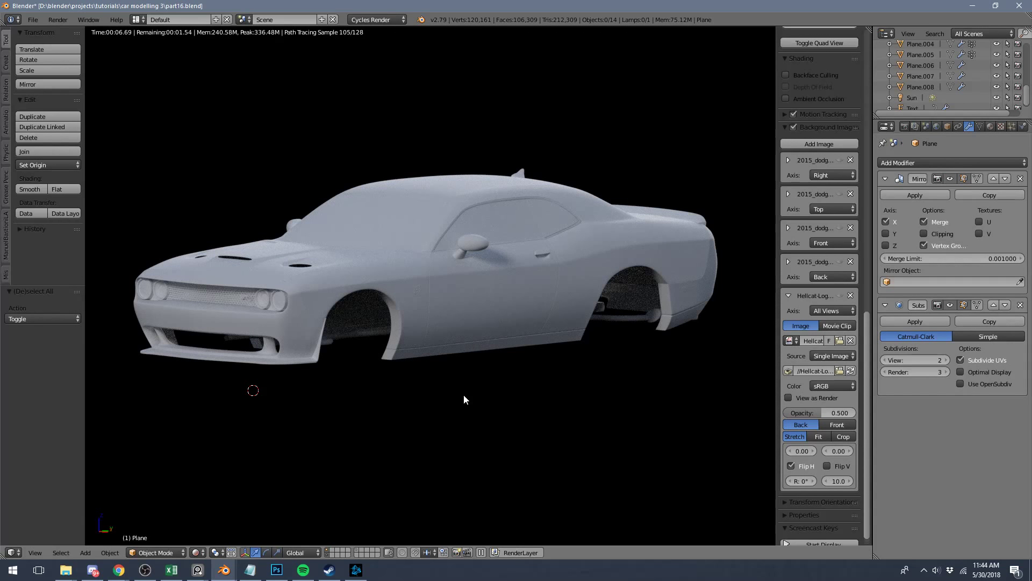
left_click(245, 571)
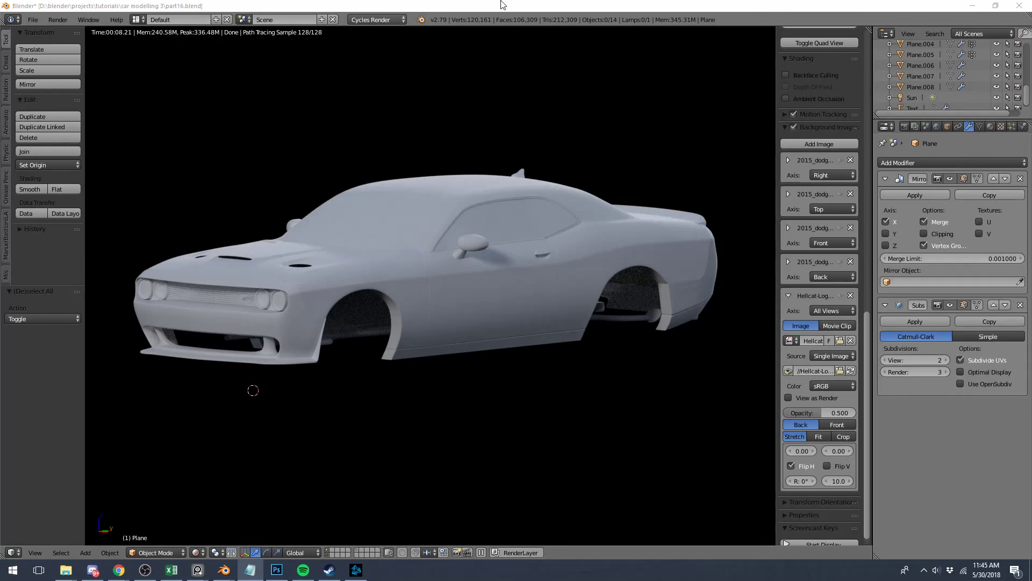
mouse_move(334, 180)
middle_mouse_down()
mouse_move(449, 205)
mouse_move(443, 282)
mouse_move(464, 264)
mouse_move(457, 253)
mouse_move(387, 269)
mouse_move(408, 279)
mouse_move(470, 262)
mouse_move(427, 279)
mouse_move(482, 282)
mouse_move(466, 282)
middle_mouse_up()
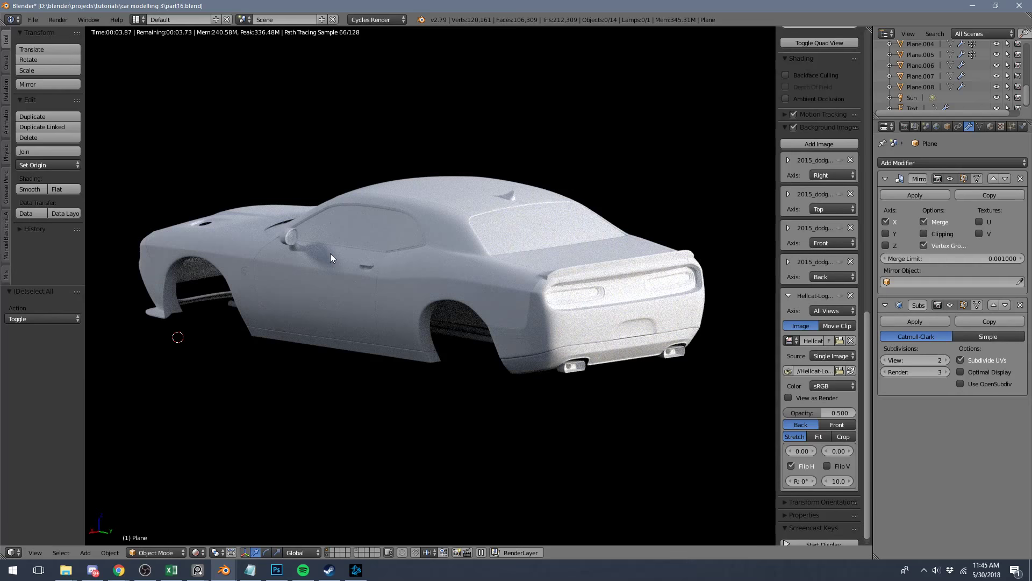
middle_click_drag(331, 254, 441, 256)
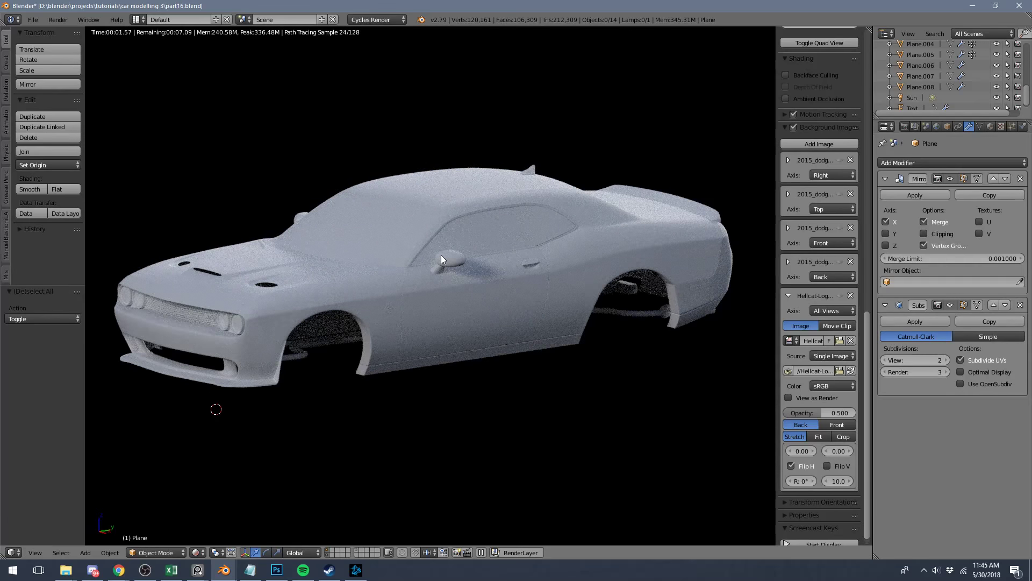